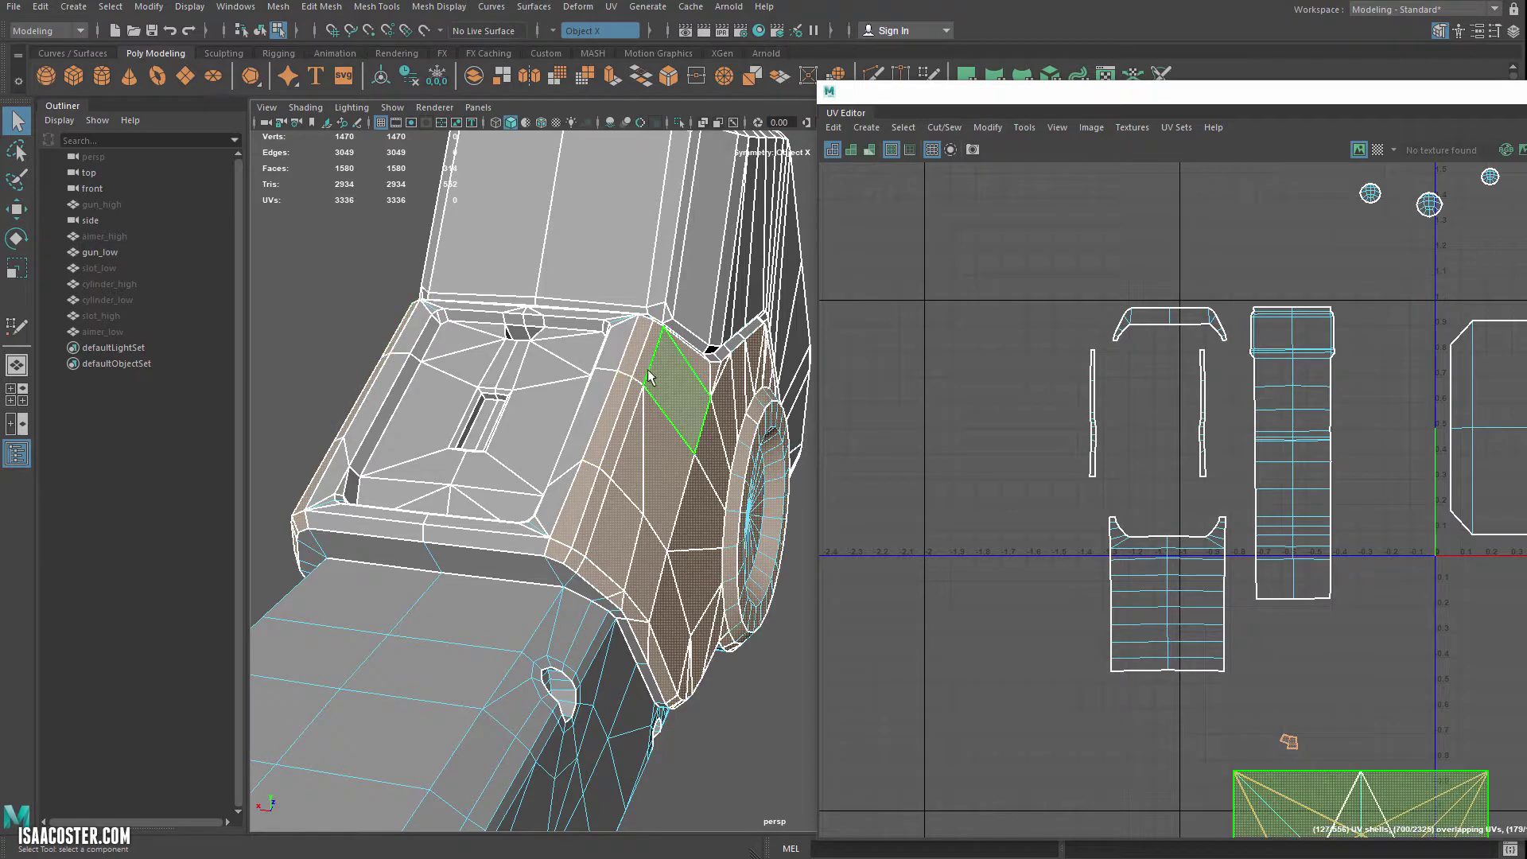
- Add the faces of the recess's side borders and lower corners to the face selection on the gun's front housing
{"action": "left_click", "coordinate": [611, 355], "text": "shift"}
{"action": "left_click", "coordinate": [575, 452], "text": "shift"}
{"action": "left_click", "coordinate": [541, 513], "text": "shift"}
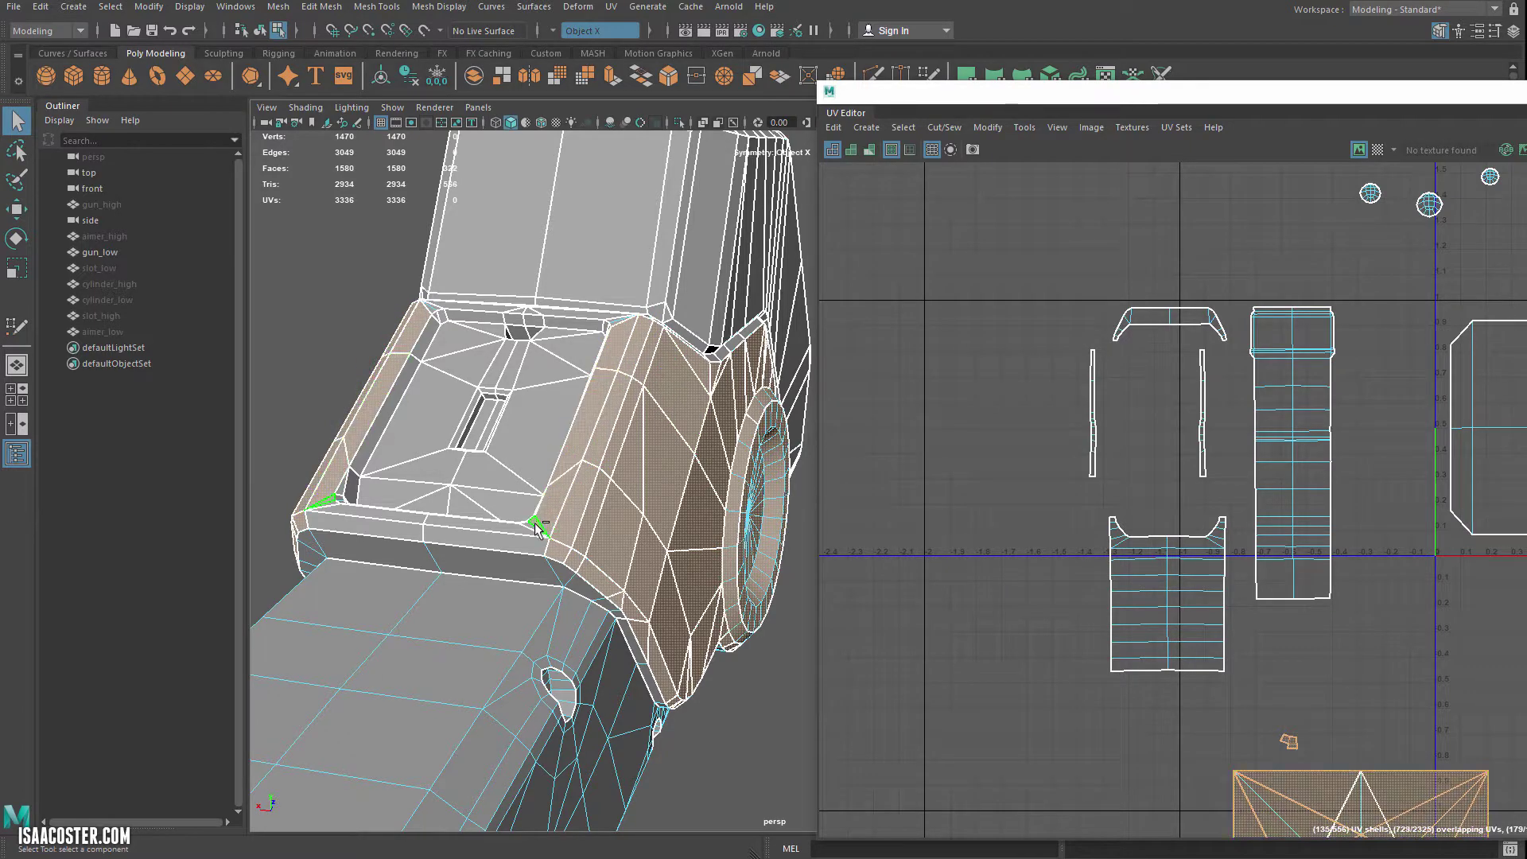
{"action": "left_click_drag", "start_coordinate": [538, 526], "coordinate": [679, 427], "text": "alt"}
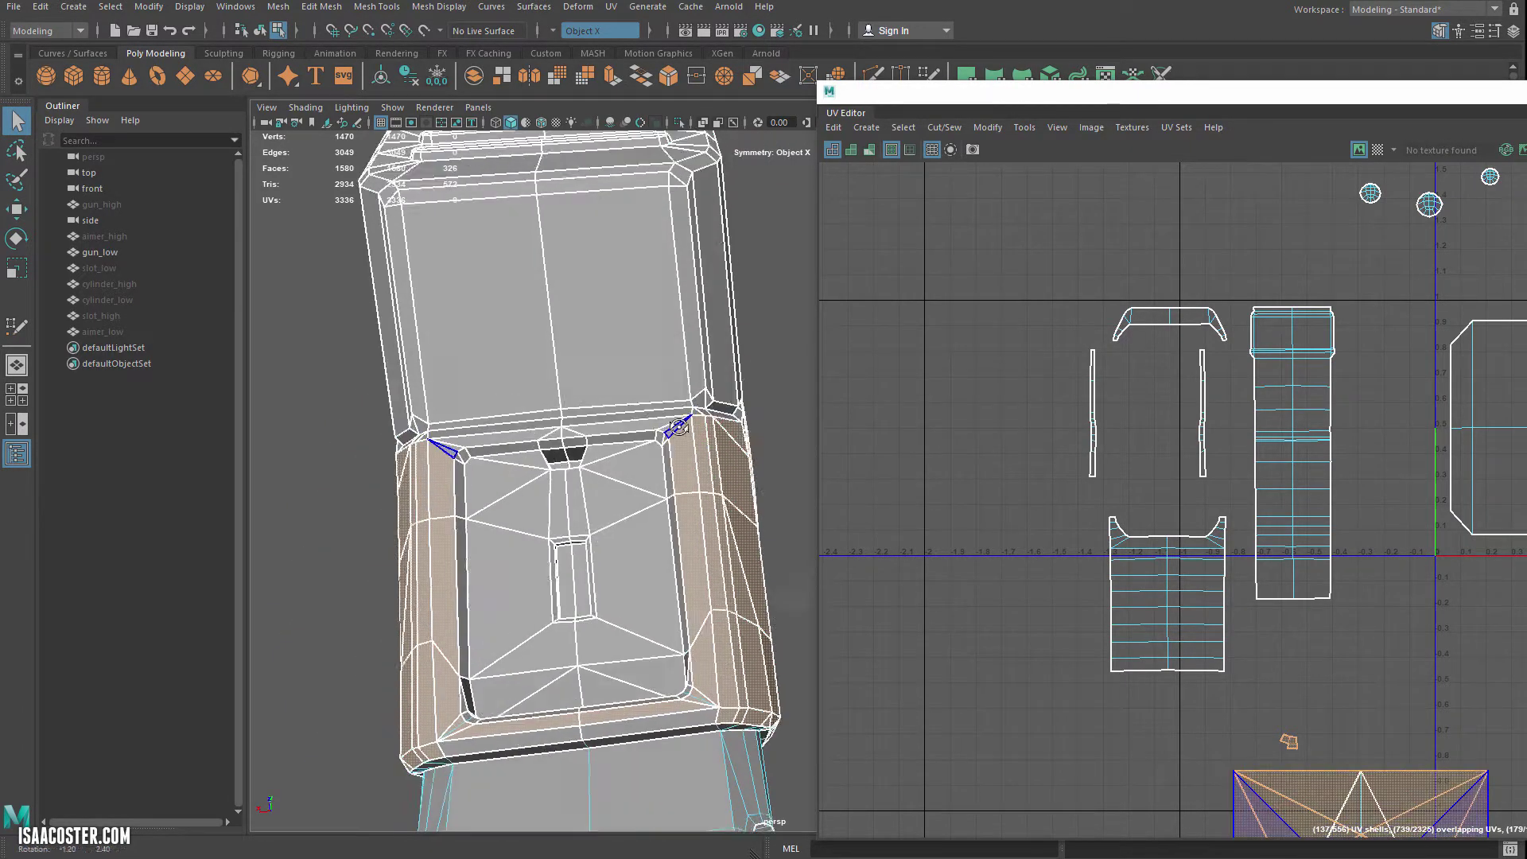
- Extend the face selection across the recess's upper border, next to the large block
{"action": "left_click", "coordinate": [670, 434], "text": "shift"}
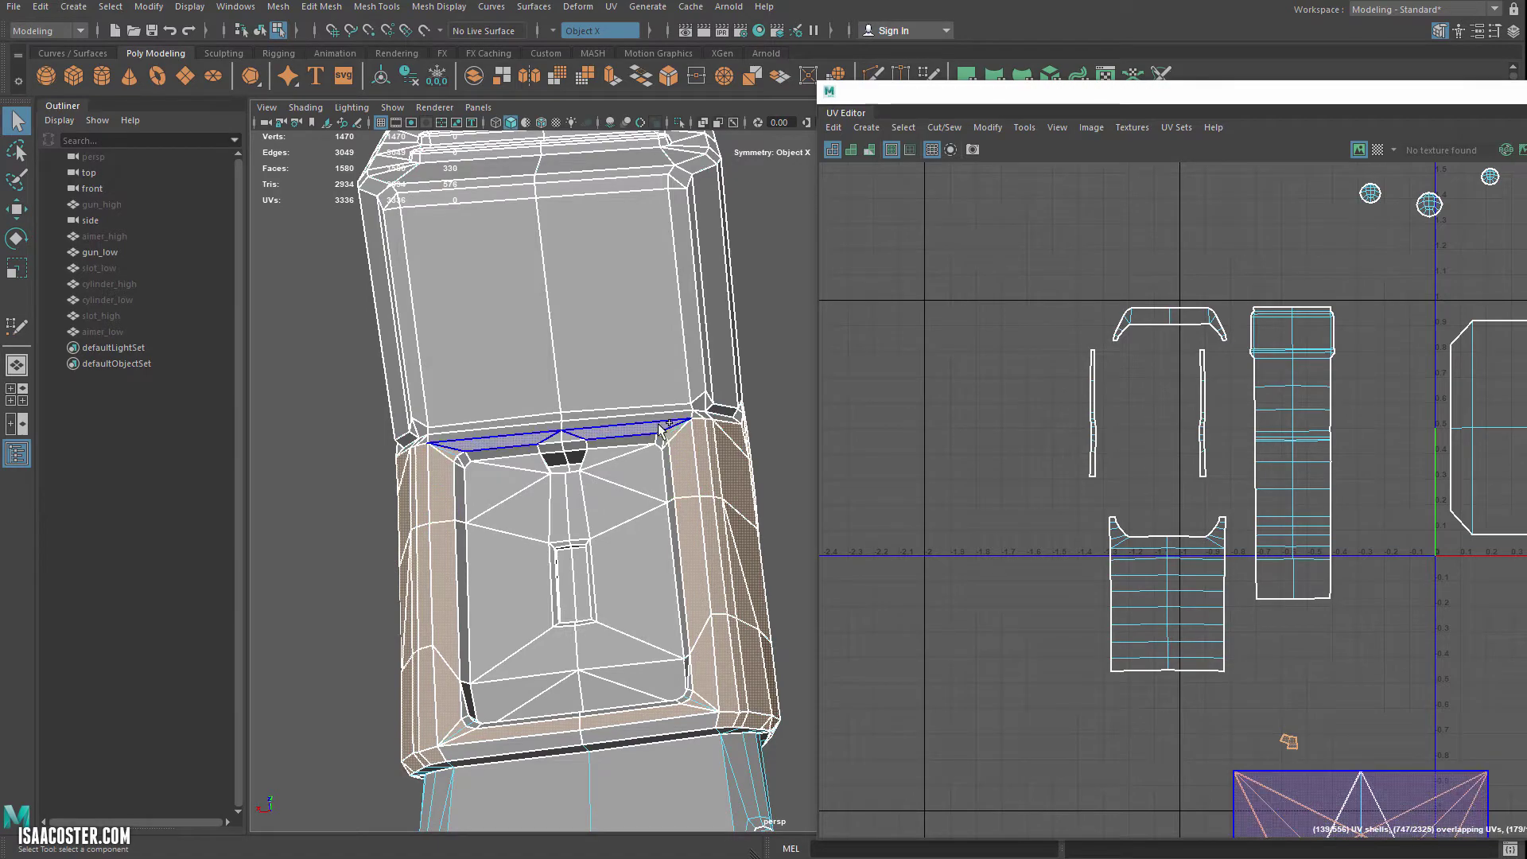
{"action": "left_click", "coordinate": [658, 426], "text": "shift"}
{"action": "left_click", "coordinate": [570, 439], "text": "shift"}
{"action": "mouse_move", "coordinate": [684, 514]}
{"action": "left_mouse_down", "text": "alt"}
{"action": "mouse_move", "coordinate": [613, 498]}
{"action": "mouse_move", "coordinate": [573, 409]}
{"action": "mouse_move", "coordinate": [351, 430]}
{"action": "mouse_move", "coordinate": [692, 493]}
{"action": "left_mouse_up", "text": "alt"}
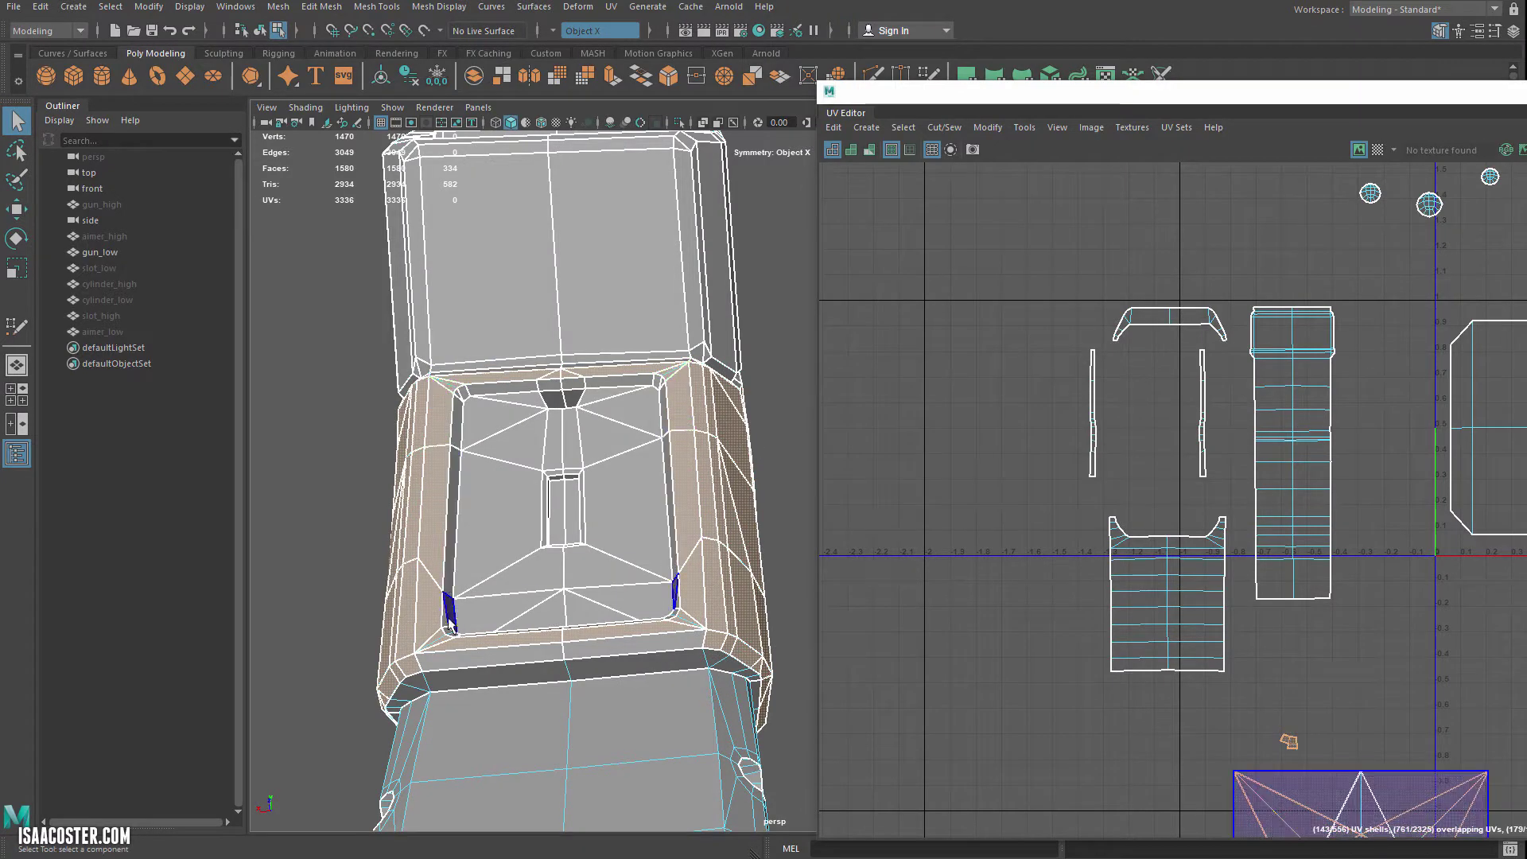
- Add the recess's floor faces surrounding the small rectangular slot to the selection
{"action": "left_click_drag", "start_coordinate": [451, 627], "coordinate": [642, 567], "text": "alt"}
{"action": "left_click_drag", "start_coordinate": [574, 414], "coordinate": [582, 412], "text": "alt"}
{"action": "left_click_drag", "start_coordinate": [497, 510], "coordinate": [696, 473], "text": "alt"}
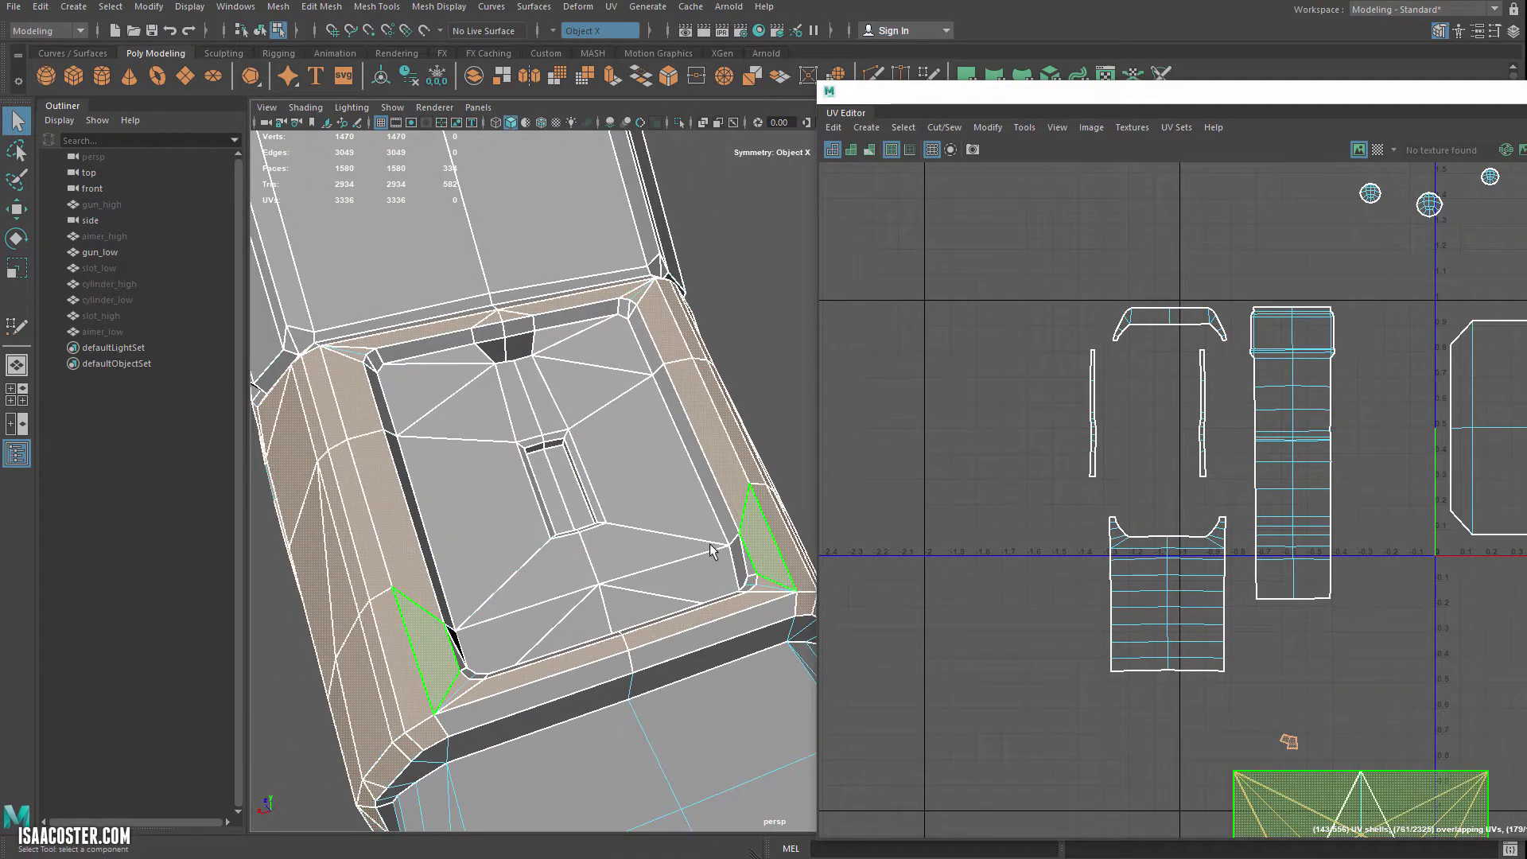
{"action": "left_click", "coordinate": [554, 340], "text": "shift"}
{"action": "left_click", "coordinate": [579, 356], "text": "shift"}
{"action": "left_click", "coordinate": [569, 401], "text": "shift"}
{"action": "left_click", "coordinate": [551, 409], "text": "shift"}
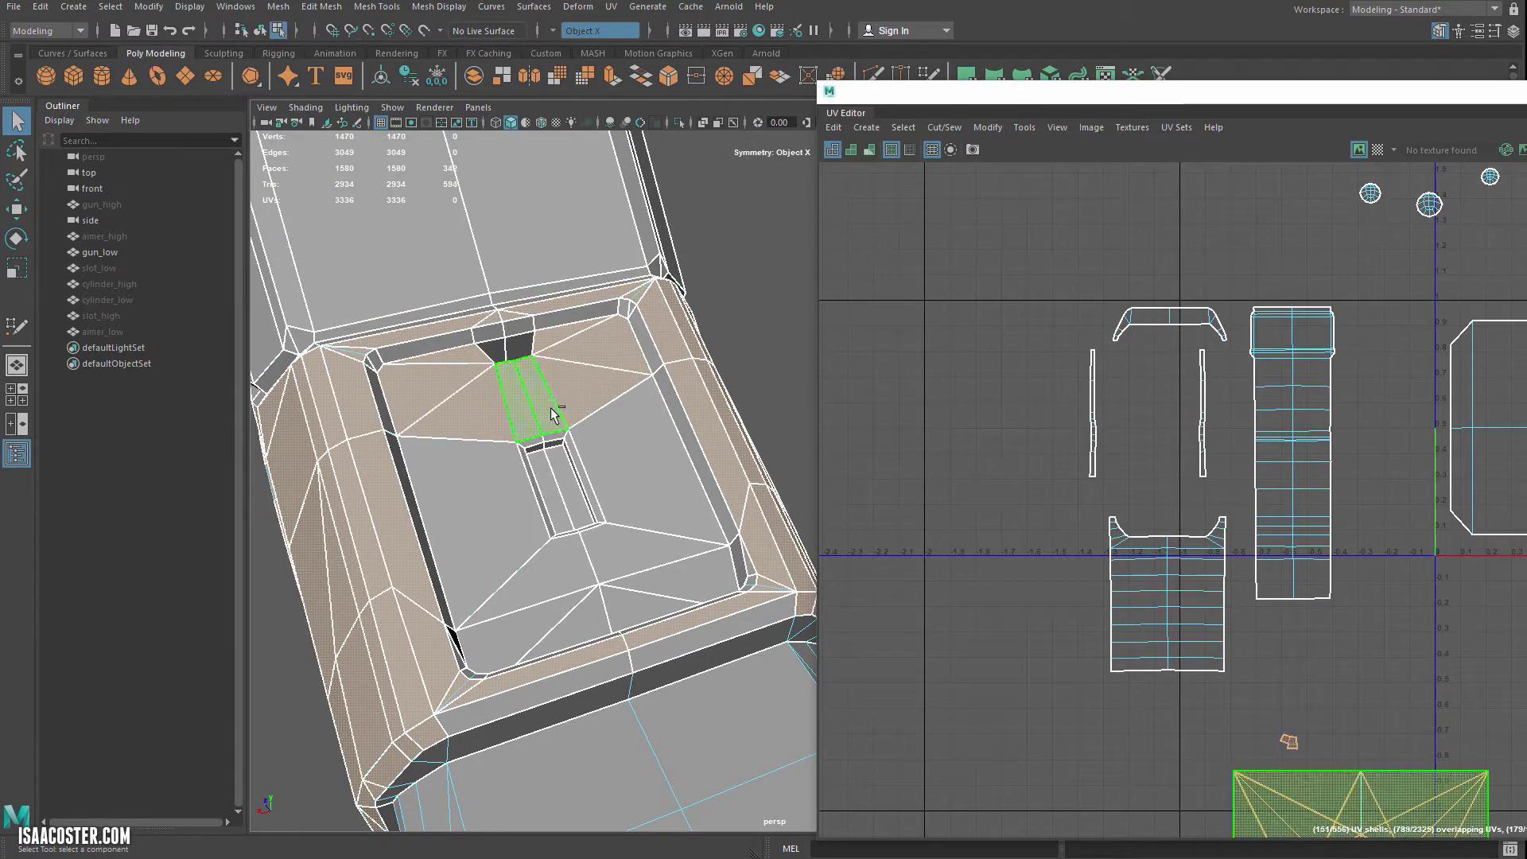
{"action": "left_click", "coordinate": [554, 415], "text": "shift"}
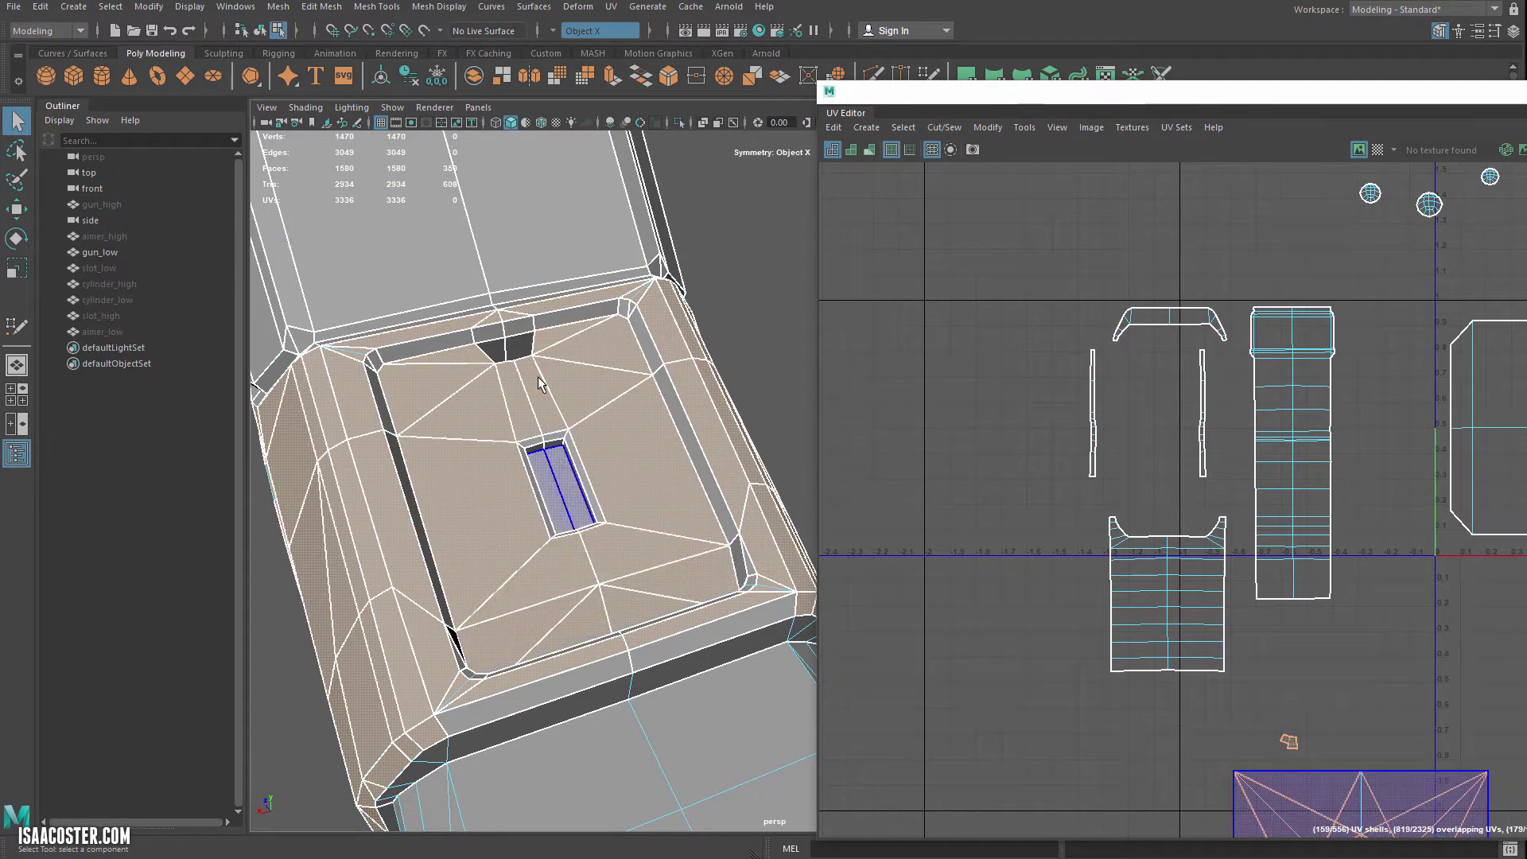
- Add the recess's upper and long side wall faces, including the upper corner faces, to the selection
{"action": "left_click", "coordinate": [516, 330], "text": "shift"}
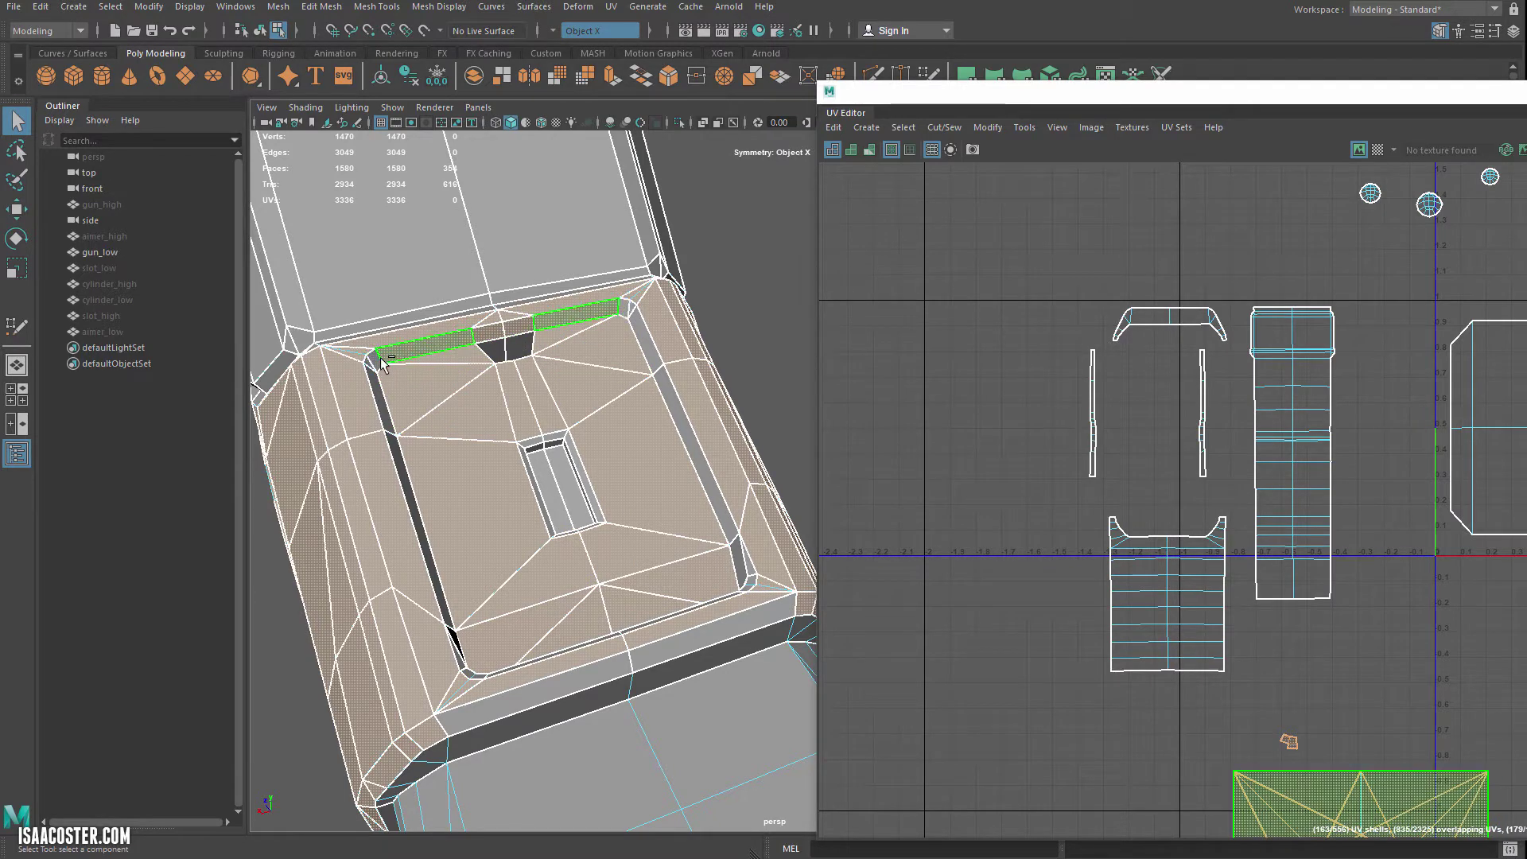
{"action": "left_click", "coordinate": [630, 308], "text": "shift"}
{"action": "left_click", "coordinate": [641, 326], "text": "shift"}
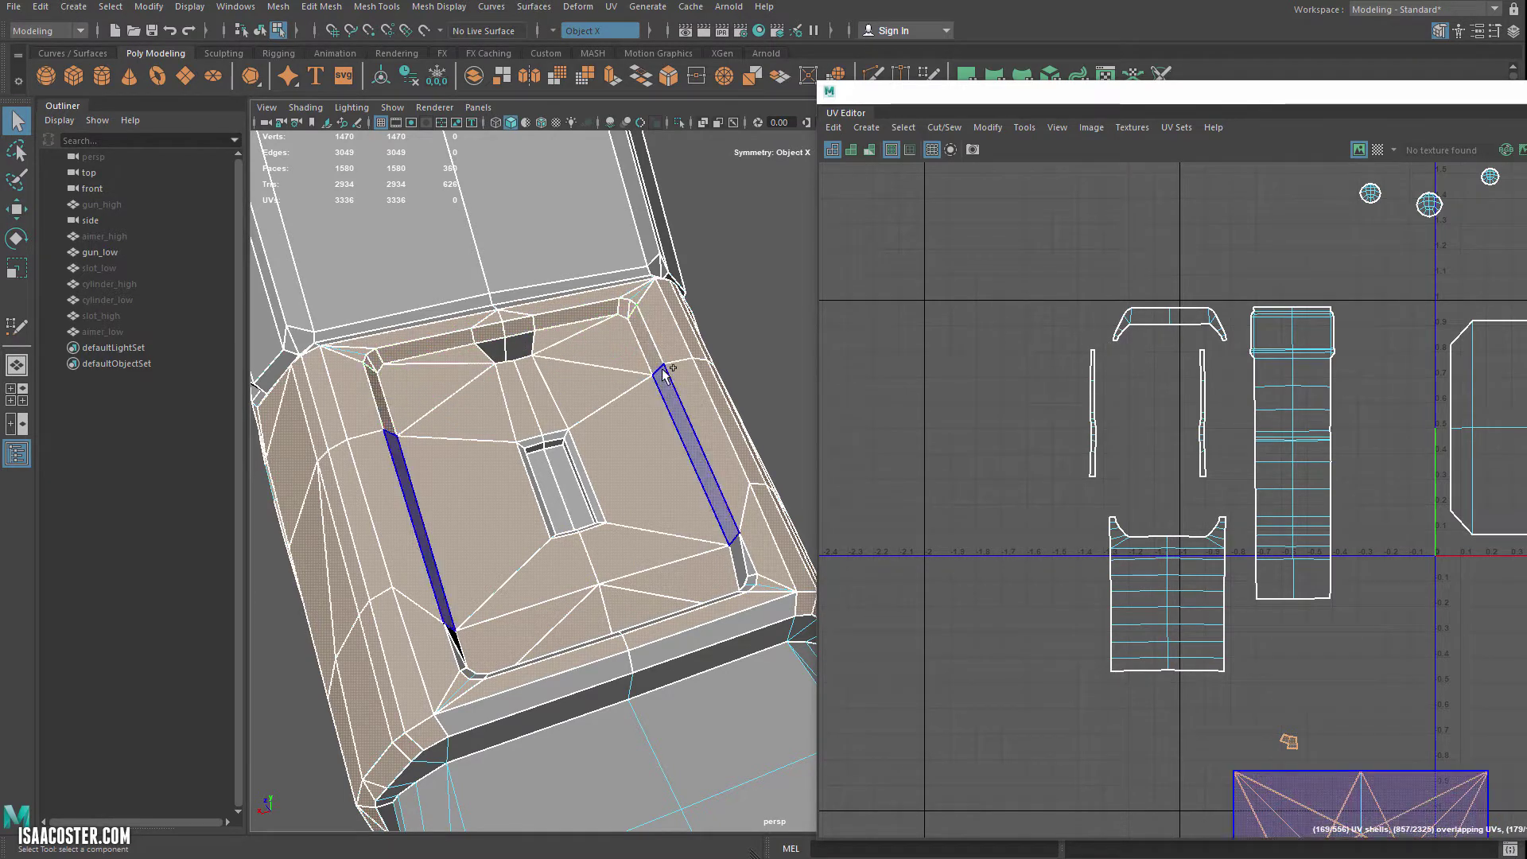
{"action": "left_click", "coordinate": [664, 385], "text": "shift"}
- Add the recess's lower end wall faces, opposite the large block, to the selection
{"action": "left_click_drag", "start_coordinate": [639, 471], "coordinate": [708, 433], "text": "alt"}
{"action": "middle_click_drag", "start_coordinate": [708, 433], "coordinate": [390, 426], "text": "alt"}
{"action": "left_click_drag", "start_coordinate": [390, 425], "coordinate": [461, 382], "text": "alt"}
{"action": "left_click", "coordinate": [681, 475], "text": "shift"}
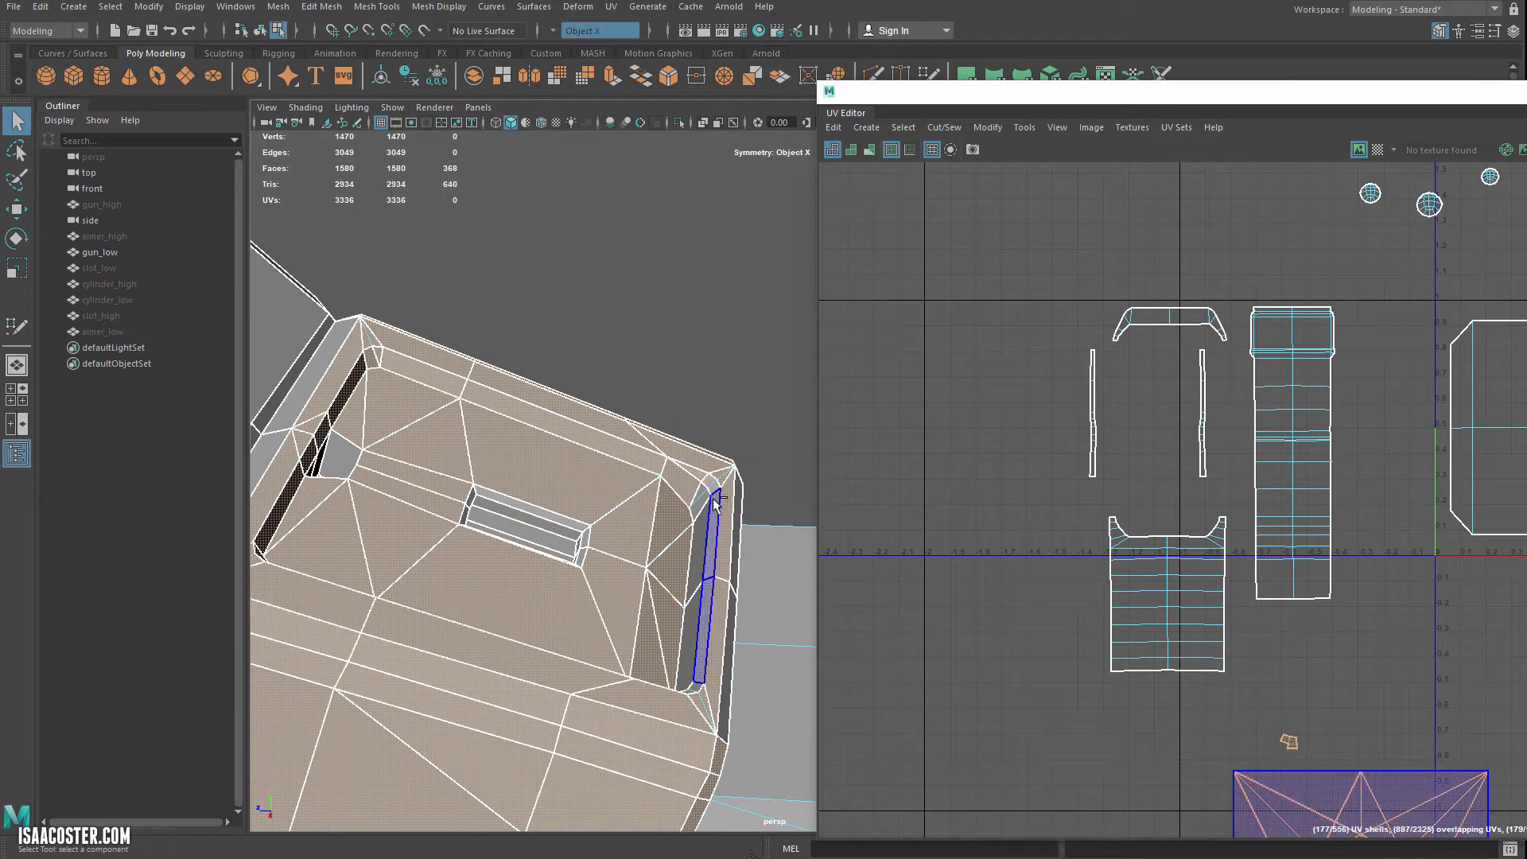
{"action": "left_click", "coordinate": [704, 498], "text": "shift"}
{"action": "left_click_drag", "start_coordinate": [704, 489], "coordinate": [689, 625], "text": "shift"}
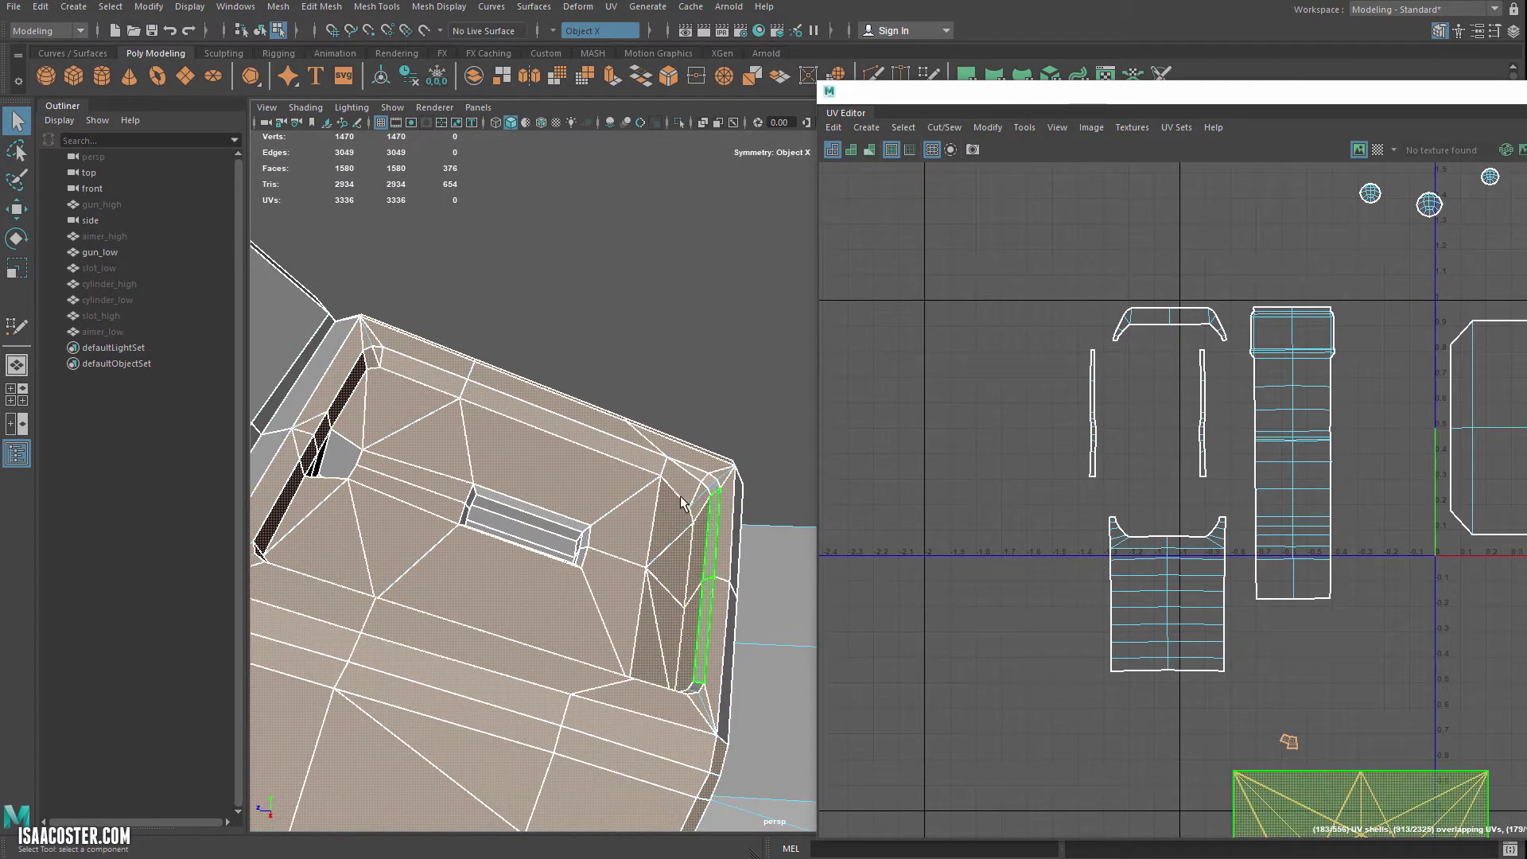
- Add the remaining small corner faces at the recess's lower end to the selection
{"action": "left_click_drag", "start_coordinate": [657, 466], "coordinate": [675, 459], "text": "alt"}
{"action": "middle_click_drag", "start_coordinate": [674, 458], "coordinate": [596, 434], "text": "alt"}
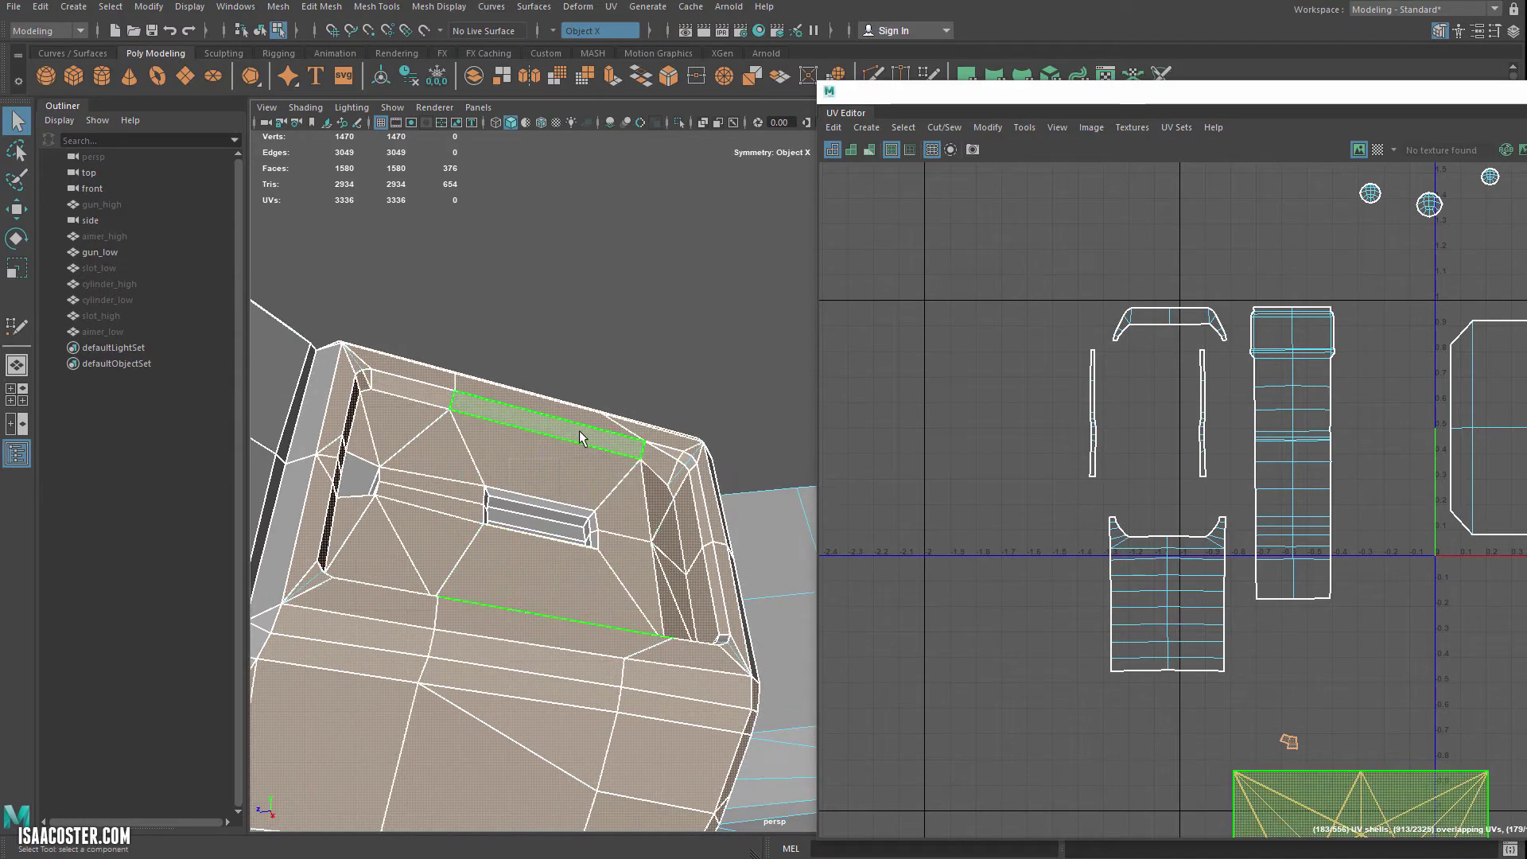
{"action": "left_click_drag", "start_coordinate": [581, 437], "coordinate": [579, 491], "text": "alt"}
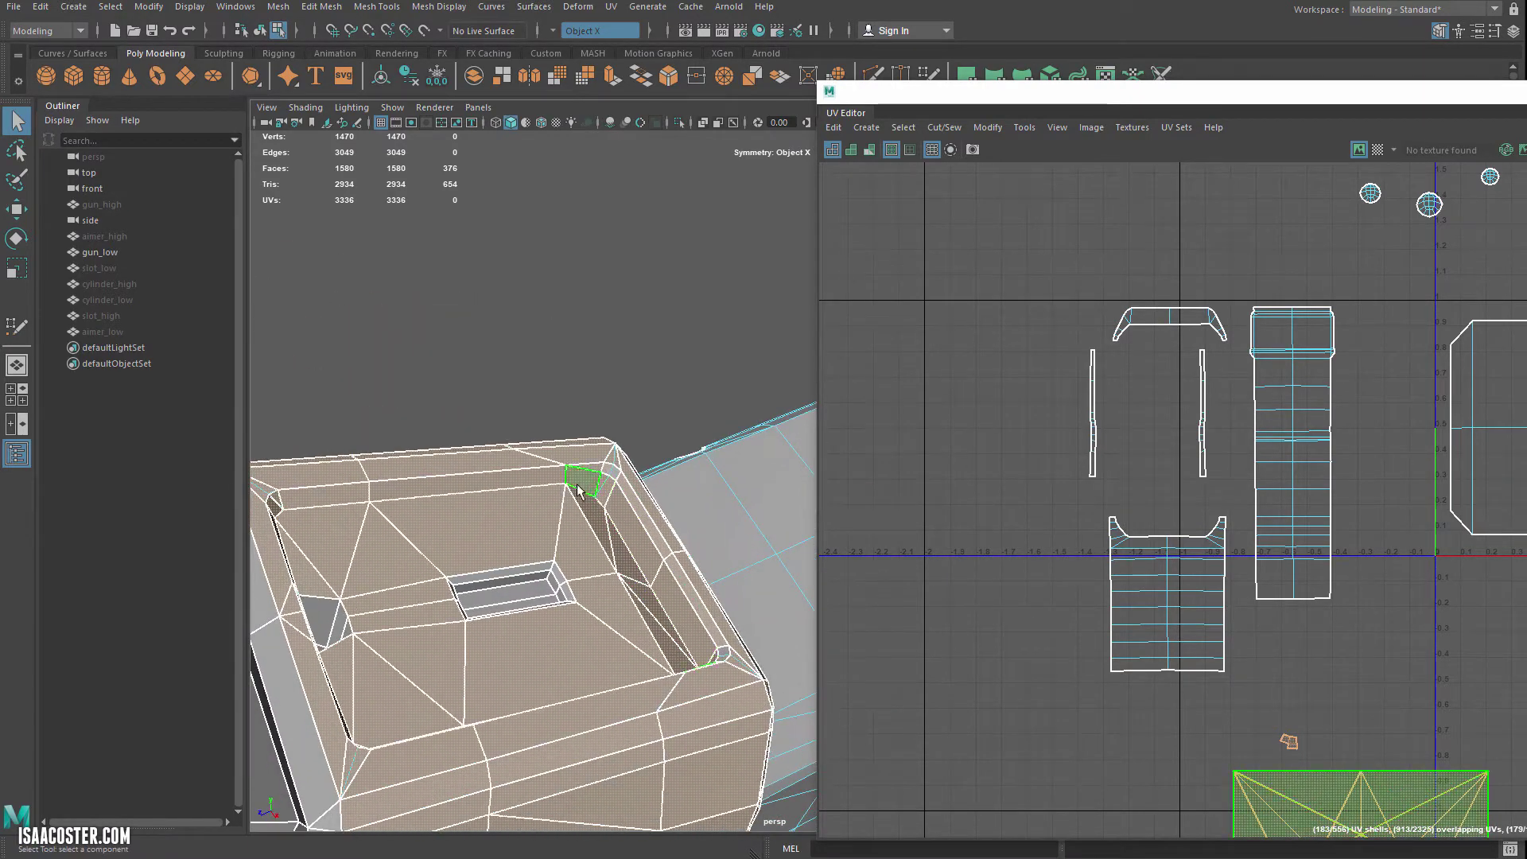
{"action": "left_click_drag", "start_coordinate": [694, 659], "coordinate": [727, 488], "text": "alt"}
{"action": "left_click", "coordinate": [742, 494], "text": "shift"}
{"action": "left_click_drag", "start_coordinate": [656, 561], "coordinate": [521, 422], "text": "alt"}
{"action": "left_click", "coordinate": [694, 527], "text": "shift"}
{"action": "left_click", "coordinate": [689, 355], "text": "shift"}
{"action": "left_click_drag", "start_coordinate": [688, 356], "coordinate": [662, 371], "text": "alt"}
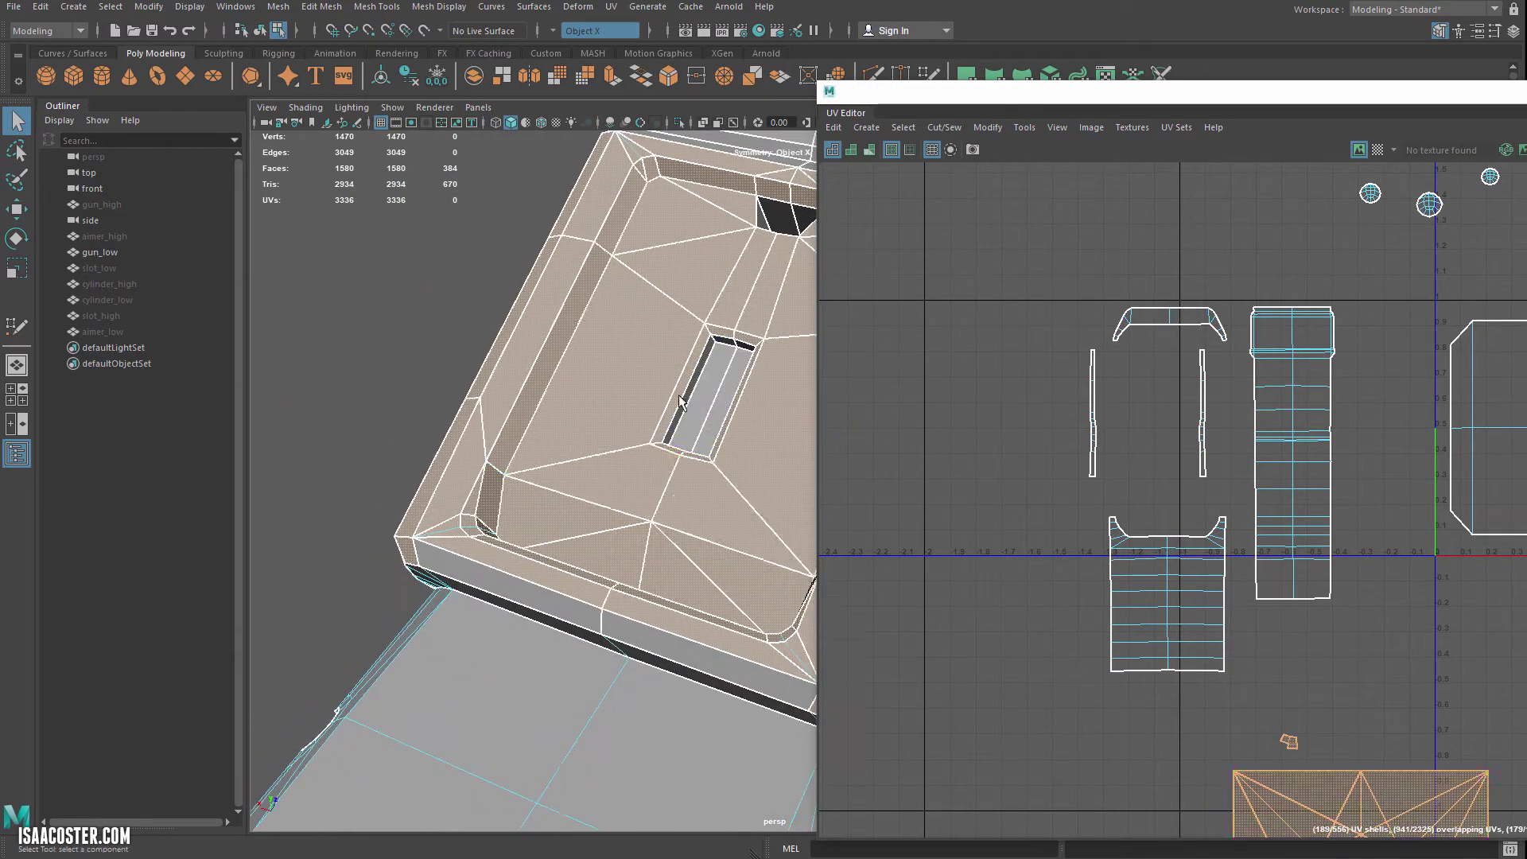
- Add the narrow bevel faces along the housing's edge beside the round disc and around its corner to the selection
{"action": "left_click_drag", "start_coordinate": [583, 456], "coordinate": [469, 454], "text": "alt"}
{"action": "right_click_drag", "start_coordinate": [470, 453], "coordinate": [443, 440], "text": "alt"}
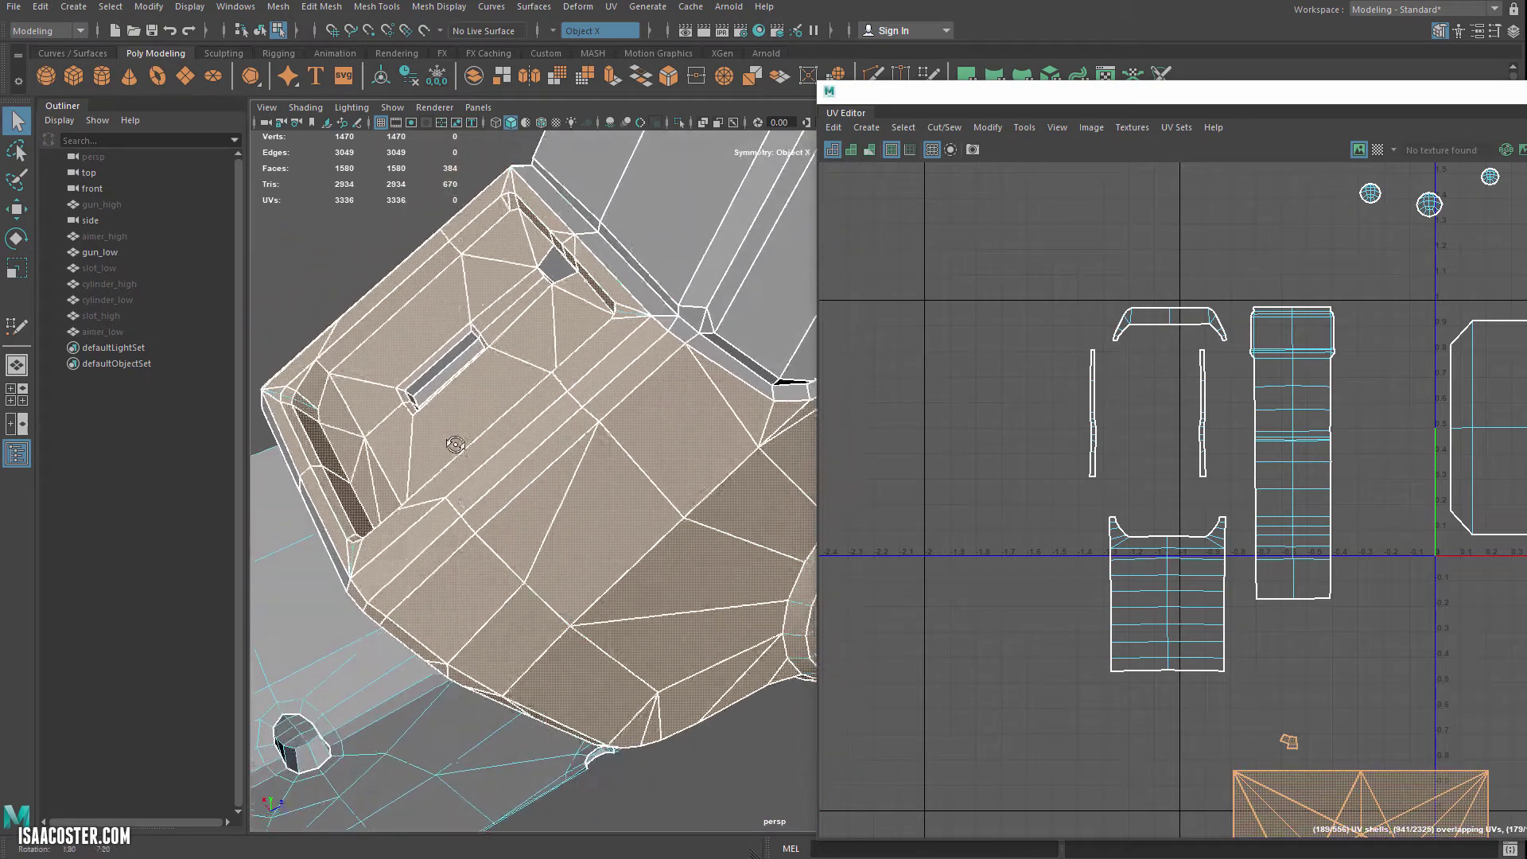
{"action": "left_click_drag", "start_coordinate": [443, 440], "coordinate": [557, 415], "text": "alt"}
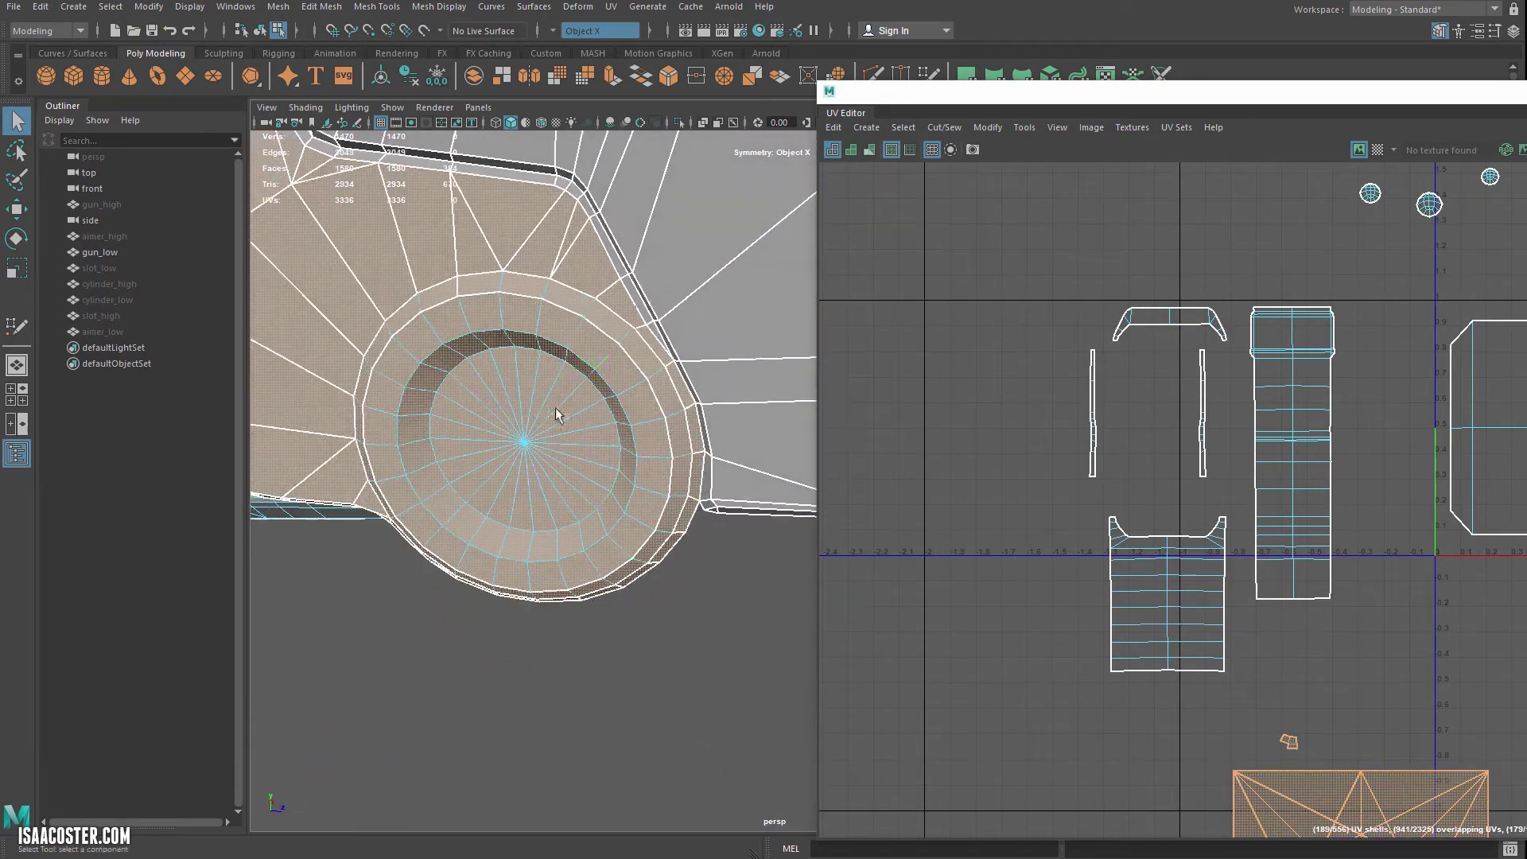
{"action": "left_click", "coordinate": [653, 333], "text": "ctrl+shift"}
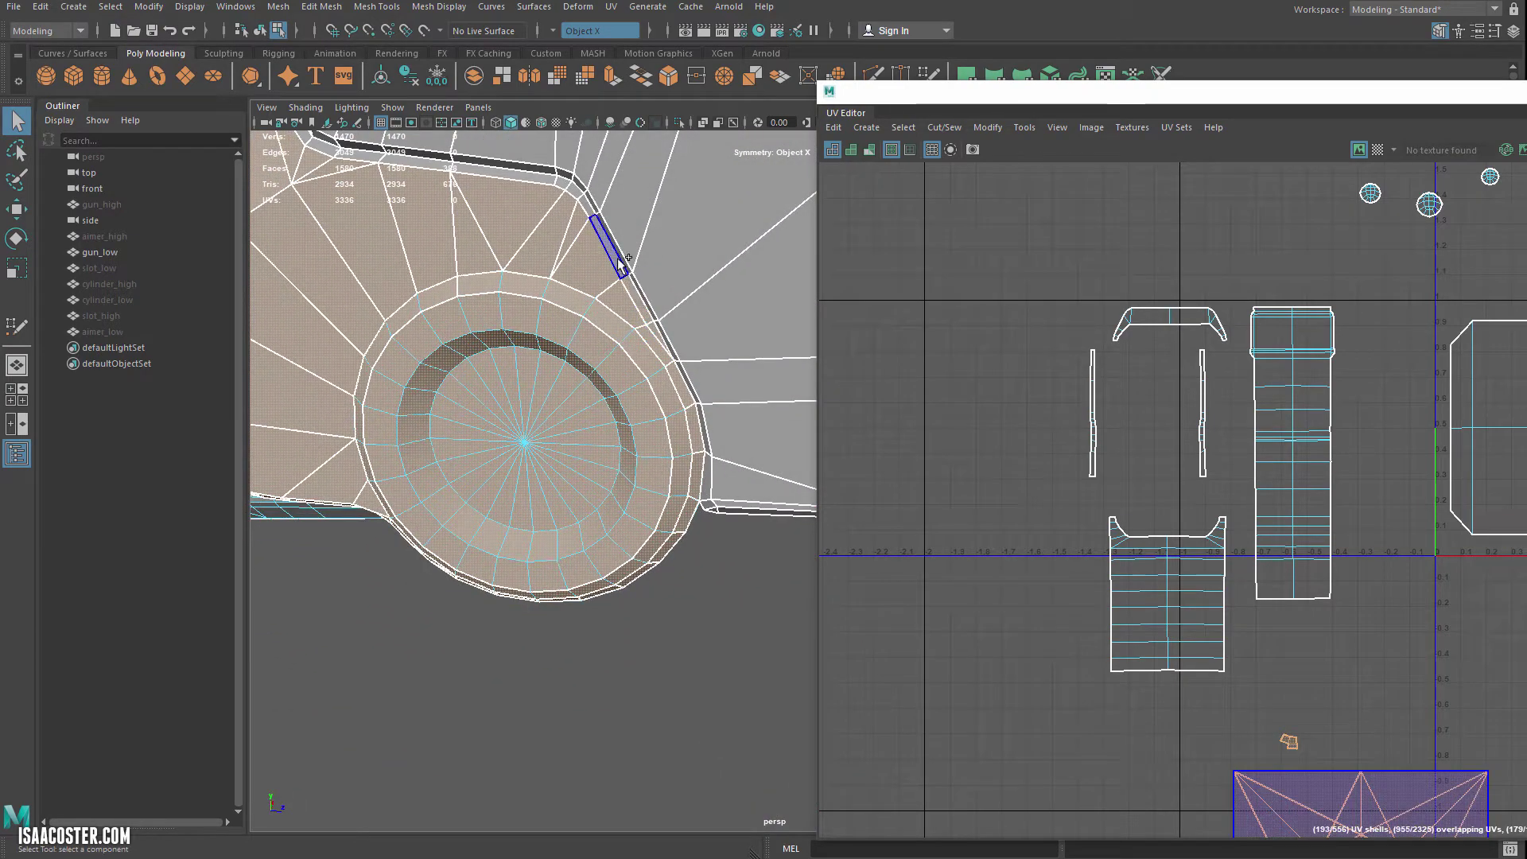
{"action": "left_click", "coordinate": [589, 210], "text": "ctrl+shift"}
{"action": "left_click", "coordinate": [574, 191], "text": "ctrl+shift"}
{"action": "left_click", "coordinate": [563, 183], "text": "ctrl+shift"}
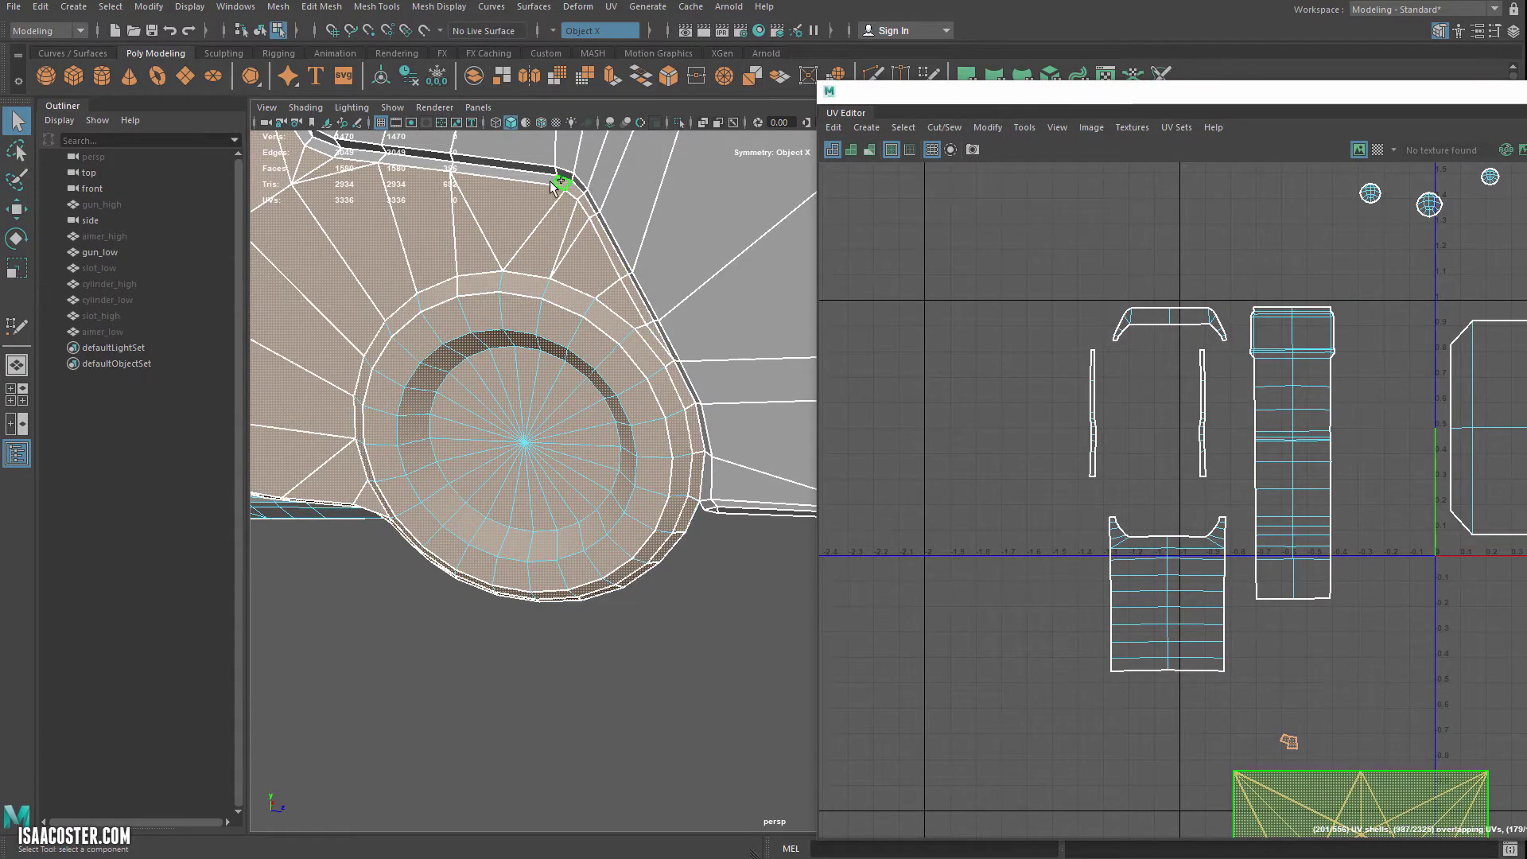
{"action": "left_click", "coordinate": [533, 178], "text": "ctrl+shift"}
- Extend the selection along the rest of the housing's bevel bordering the large block, up to the recess corner
{"action": "left_click_drag", "start_coordinate": [483, 230], "coordinate": [584, 365], "text": "alt"}
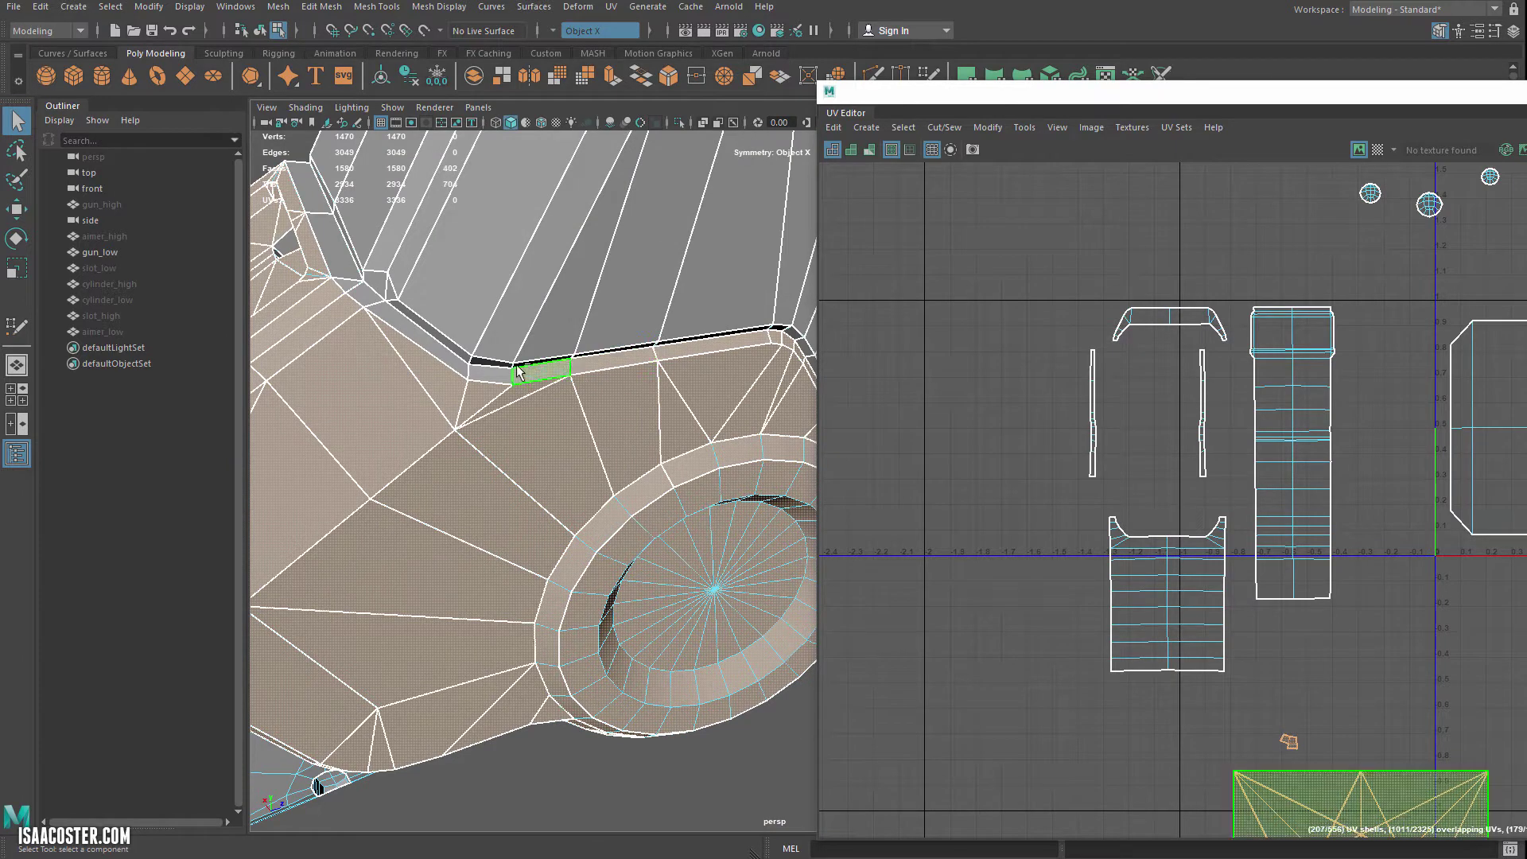
{"action": "left_click", "coordinate": [437, 348], "text": "shift"}
{"action": "left_click", "coordinate": [366, 294], "text": "shift"}
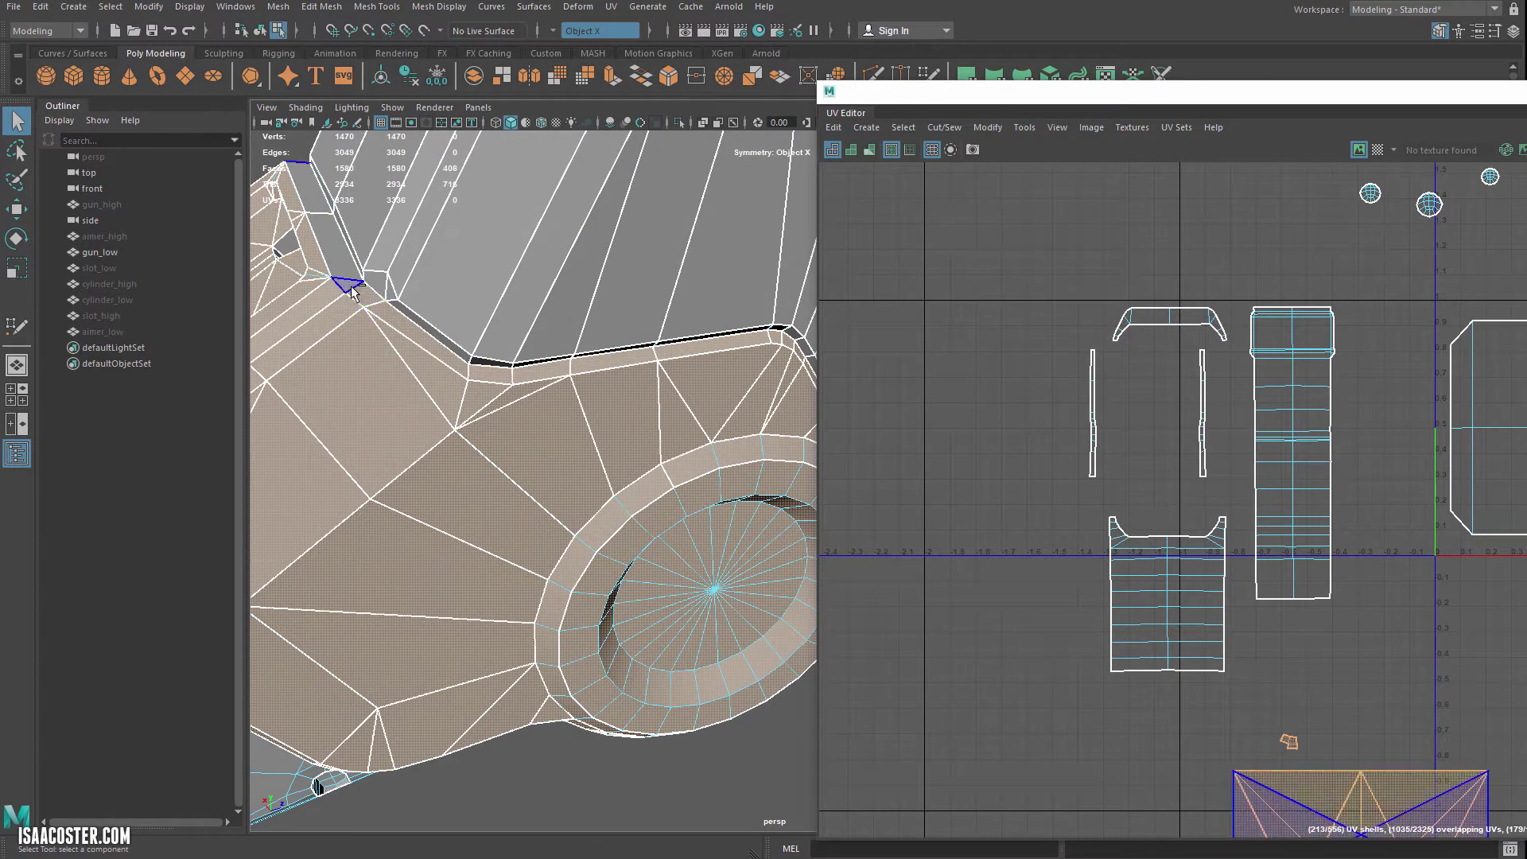
{"action": "left_click", "coordinate": [347, 284], "text": "shift"}
{"action": "left_click_drag", "start_coordinate": [341, 258], "coordinate": [522, 440], "text": "alt"}
{"action": "right_click_drag", "start_coordinate": [661, 476], "coordinate": [606, 423], "text": "alt"}
{"action": "left_click_drag", "start_coordinate": [594, 406], "coordinate": [557, 446], "text": "alt"}
- Create a camera-based UV projection for the selected housing faces and unfold the resulting shell
{"action": "left_click", "coordinate": [876, 127]}
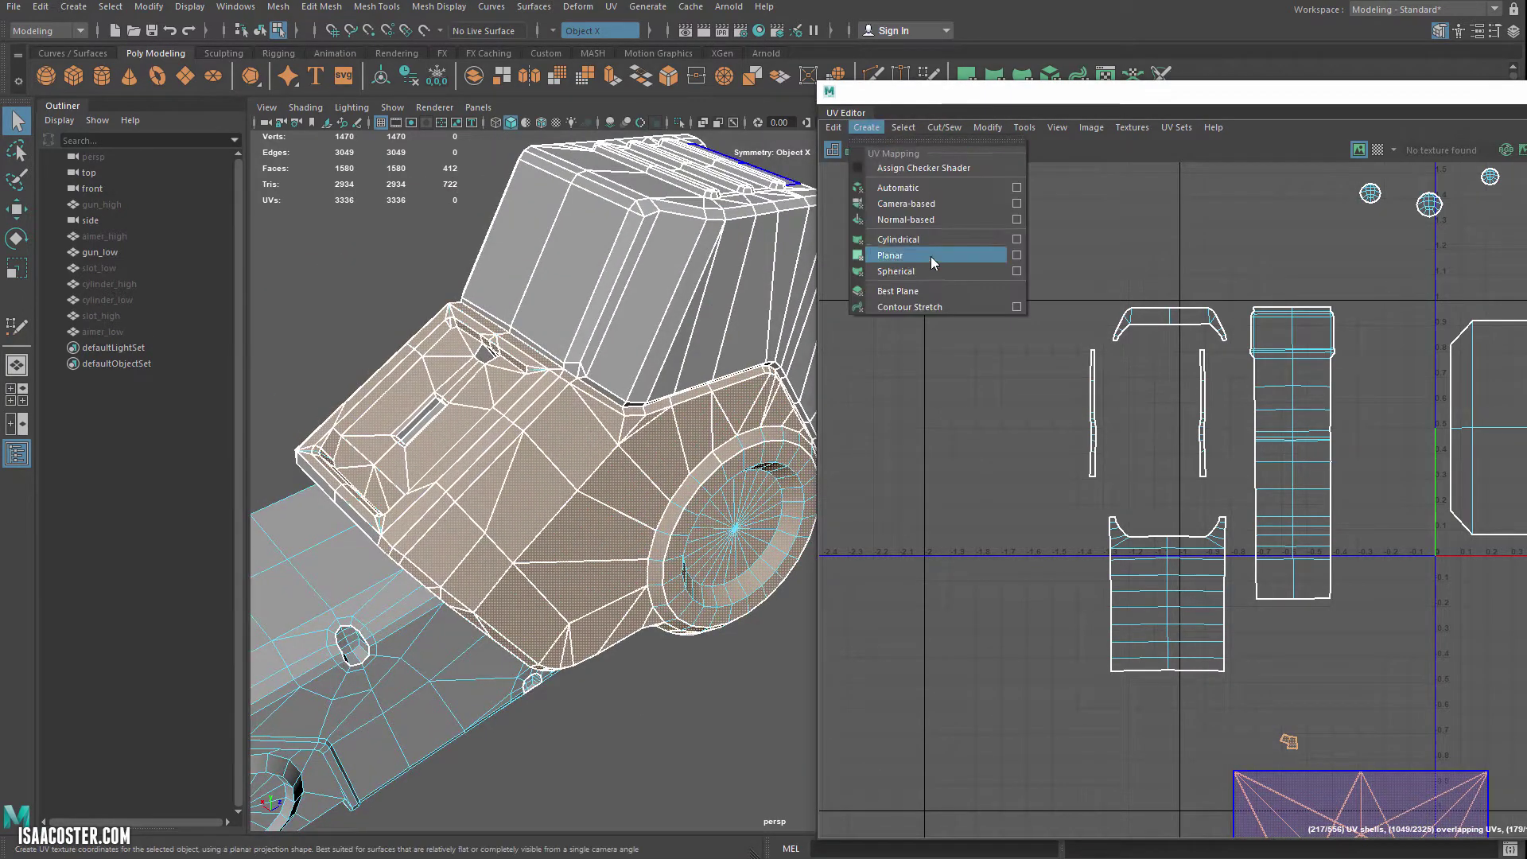
{"action": "left_click", "coordinate": [915, 205]}
{"action": "middle_click_drag", "start_coordinate": [1265, 465], "coordinate": [1054, 467], "text": "alt"}
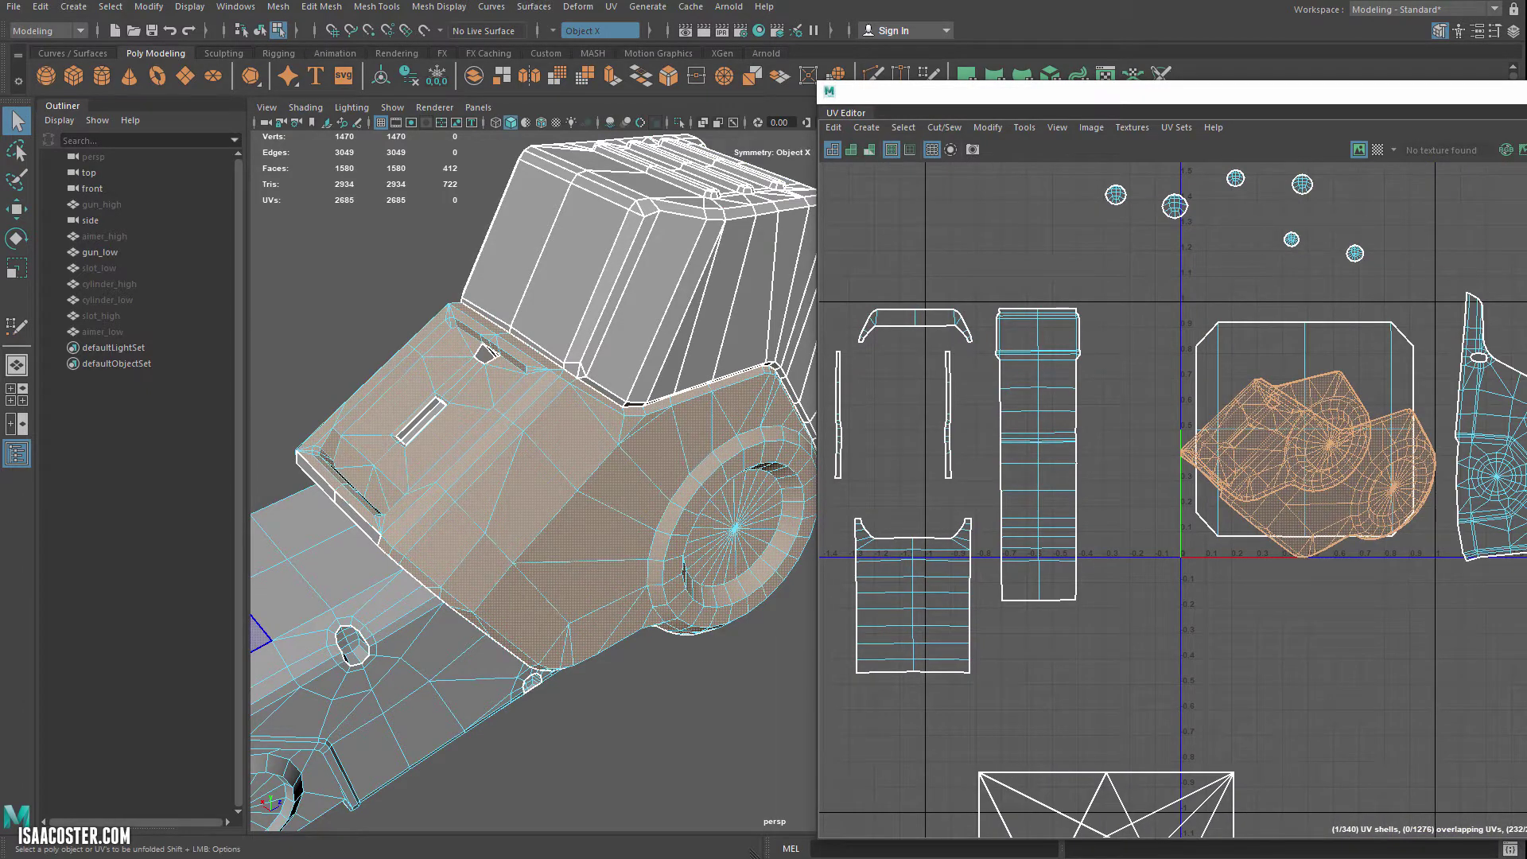
{"action": "key", "text": "ctrl+u"}
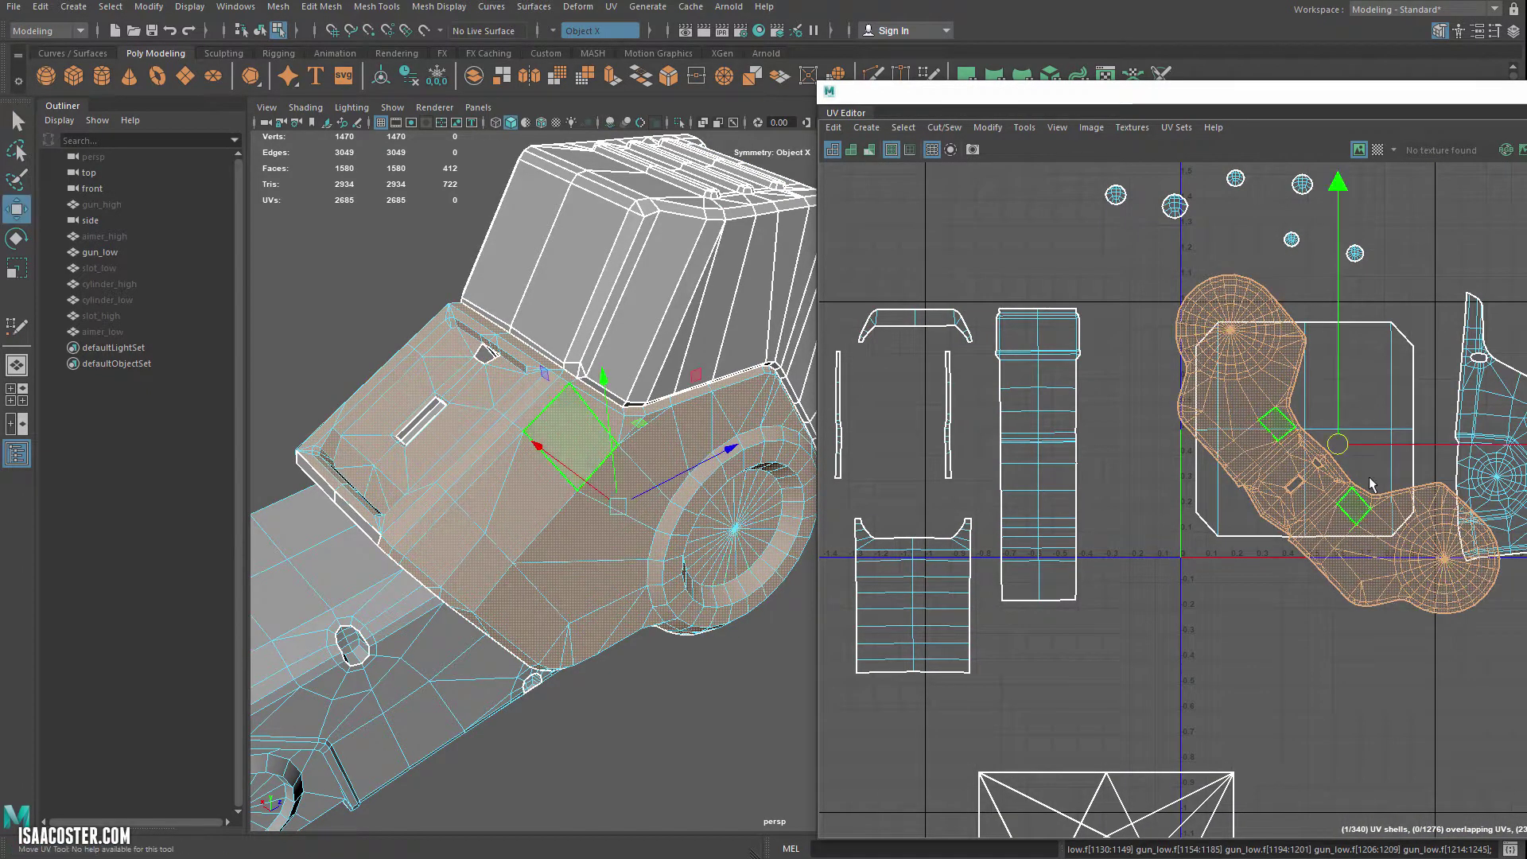
- Rotate the unfolded housing shell upright and place it between the long rectangular strip shell and the octagonal shell
{"action": "left_click_drag", "start_coordinate": [1339, 445], "coordinate": [1144, 403]}
{"action": "key", "text": "e"}
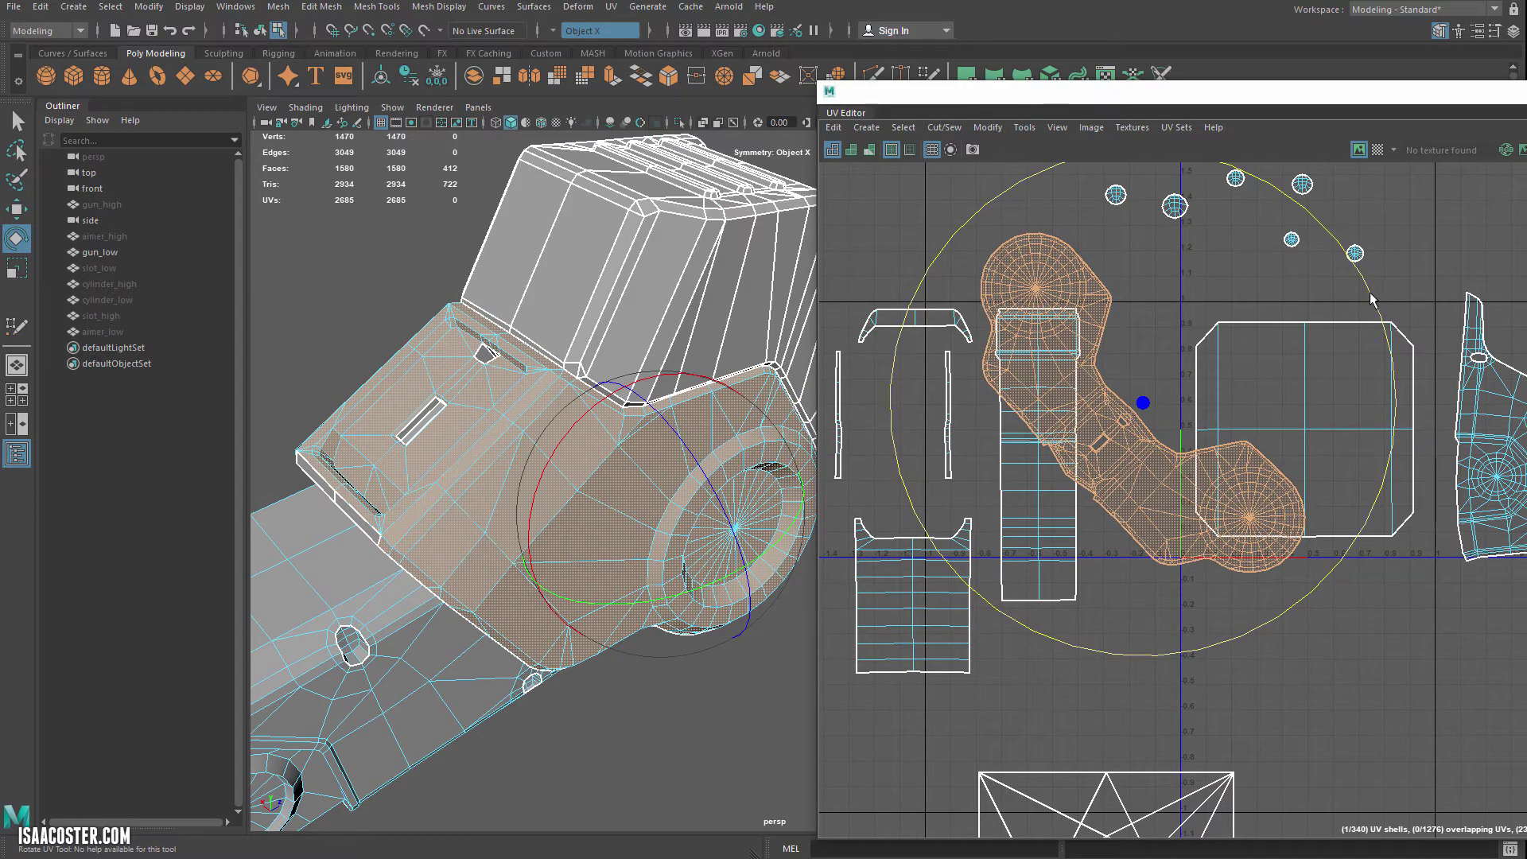
{"action": "left_click_drag", "start_coordinate": [1371, 296], "coordinate": [1351, 469]}
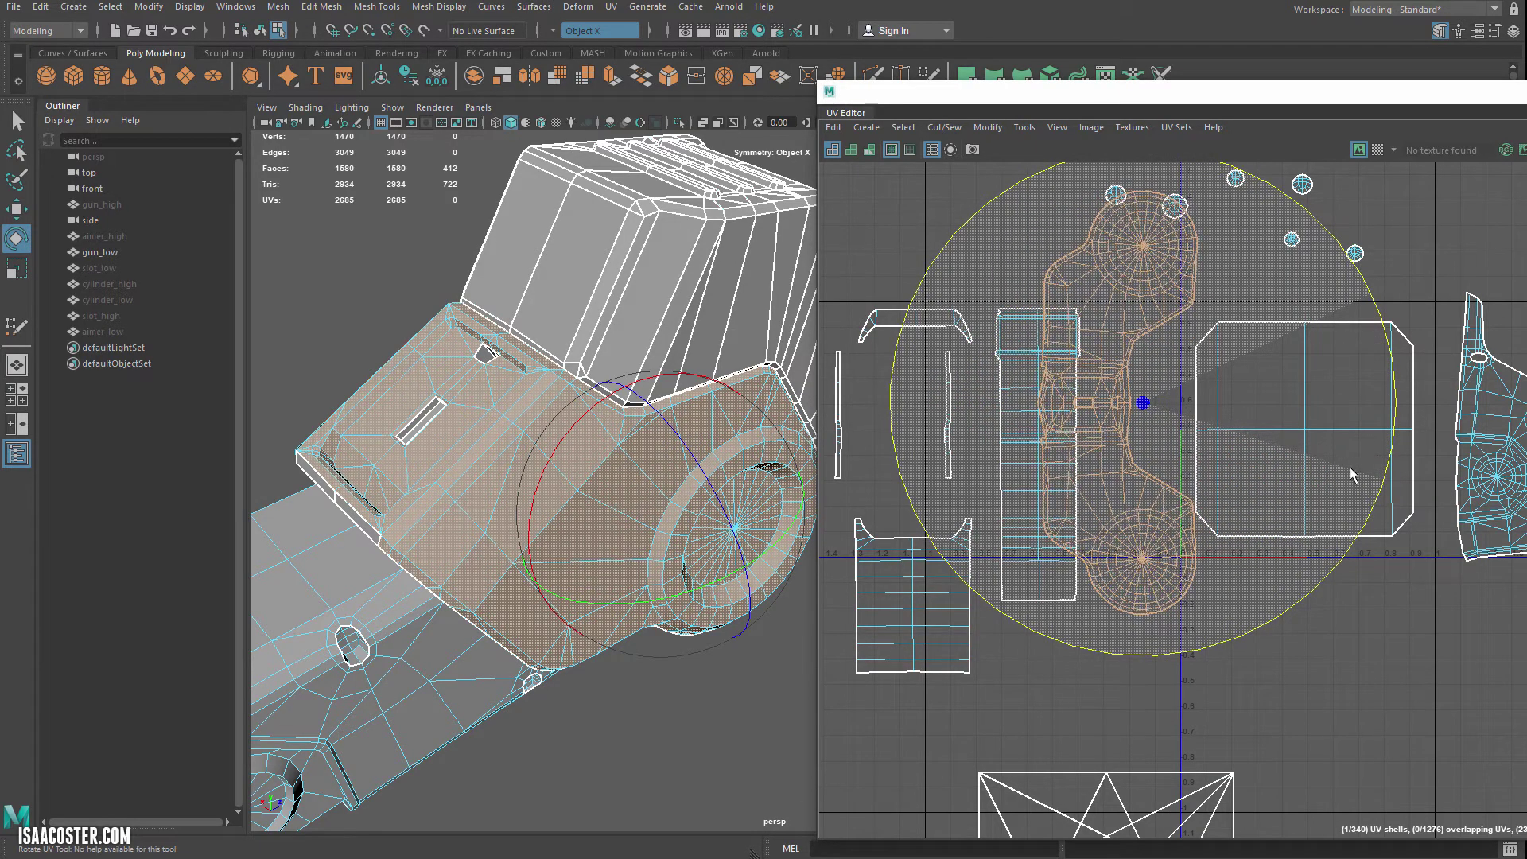
{"action": "key", "text": "w"}
{"action": "left_click_drag", "start_coordinate": [1134, 414], "coordinate": [1193, 449]}
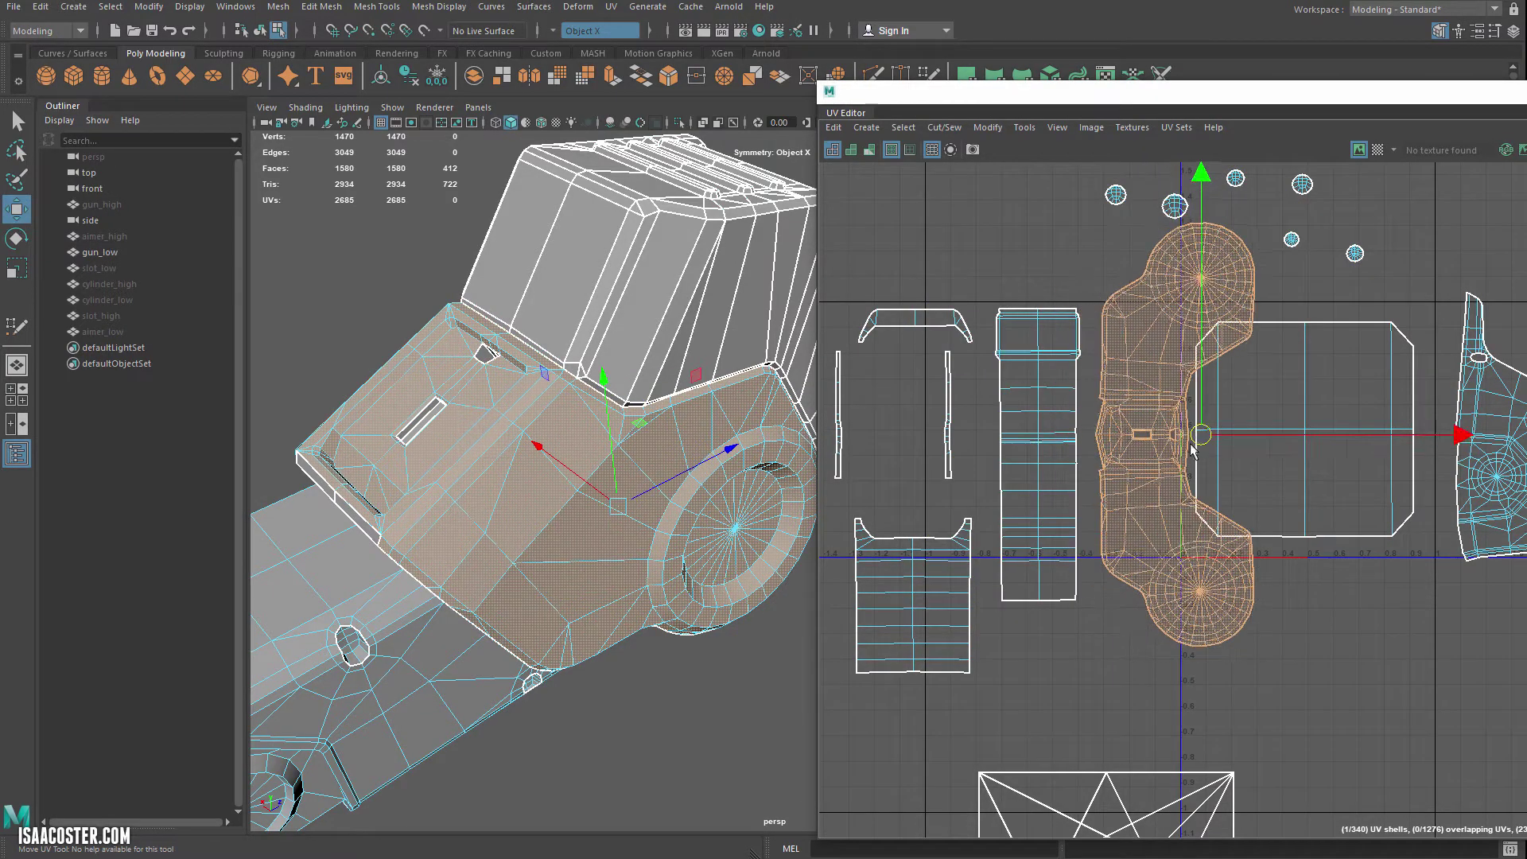
- Examine the unfolded housing shell and select a narrow strip shell's edges to locate the matching border edges
{"action": "scroll", "coordinate": [1155, 445], "scroll_direction": "up", "scroll_amount": 8}
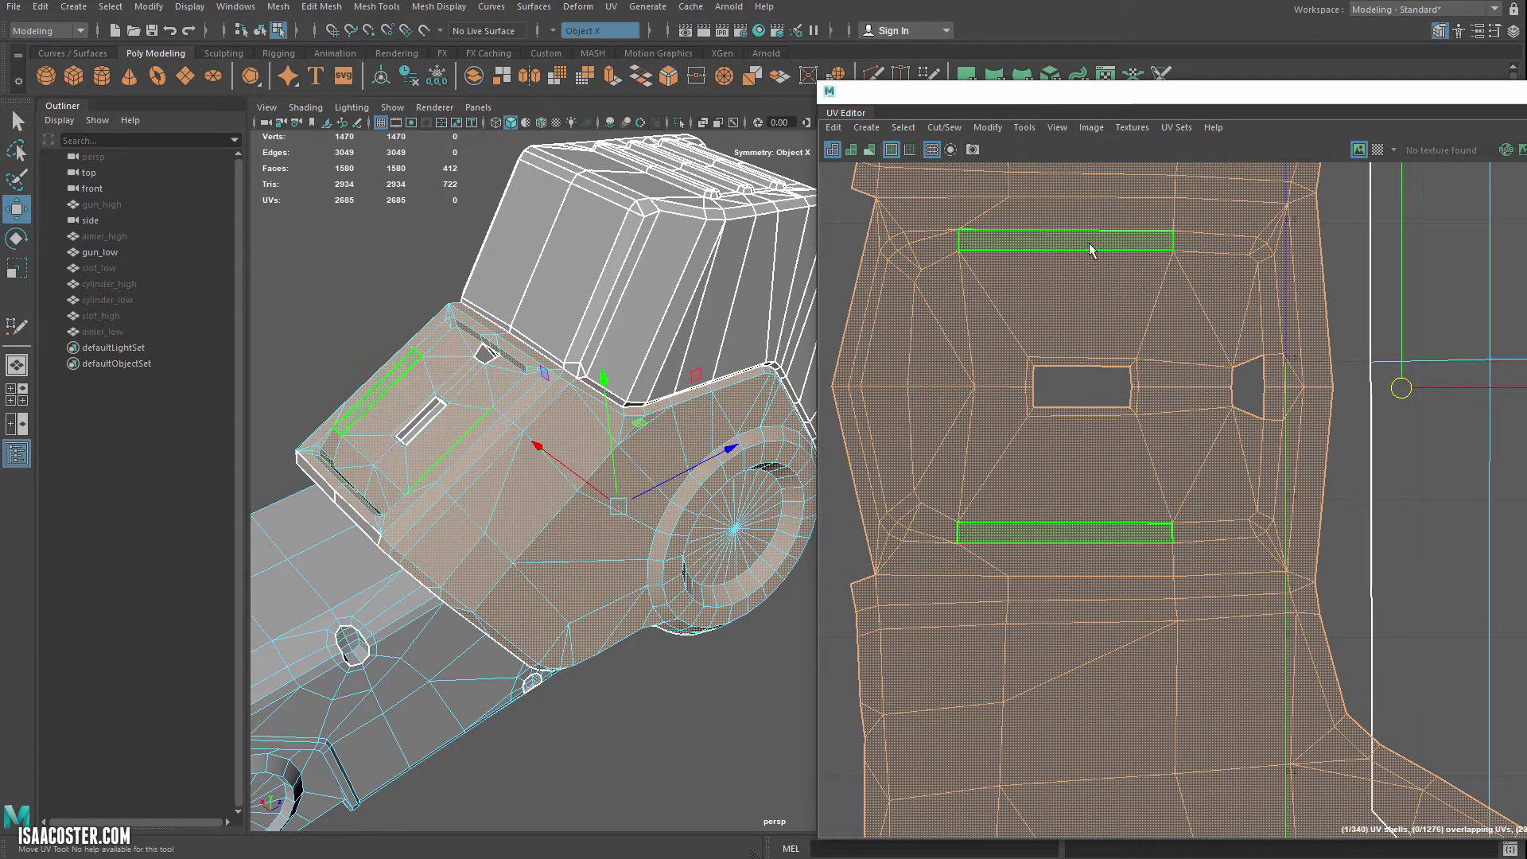
{"action": "scroll", "coordinate": [1266, 466], "scroll_direction": "down", "scroll_amount": 6}
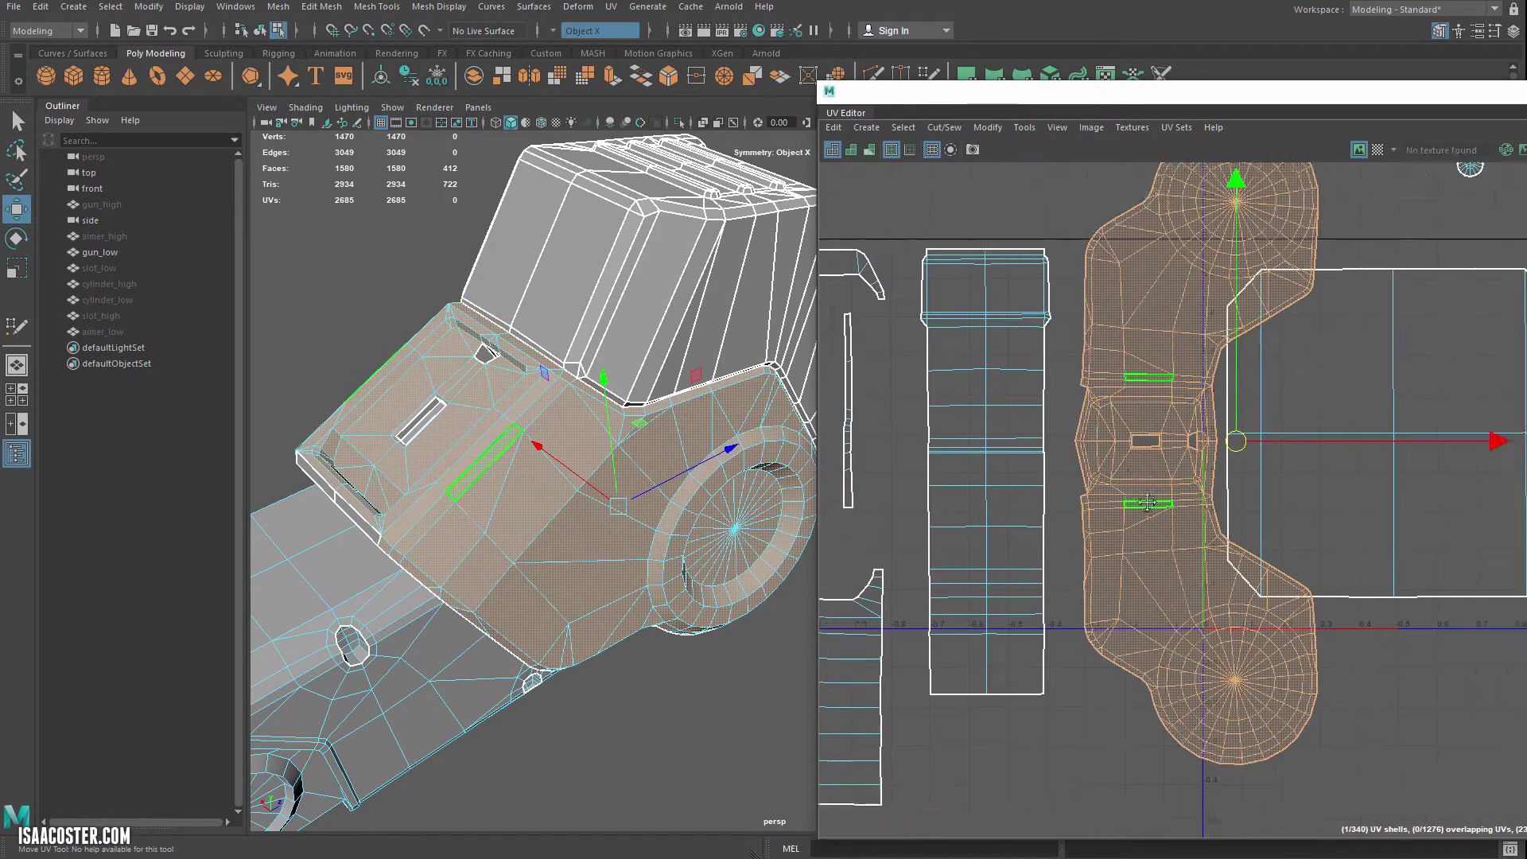
{"action": "middle_click_drag", "start_coordinate": [1226, 468], "coordinate": [1526, 470], "text": "alt"}
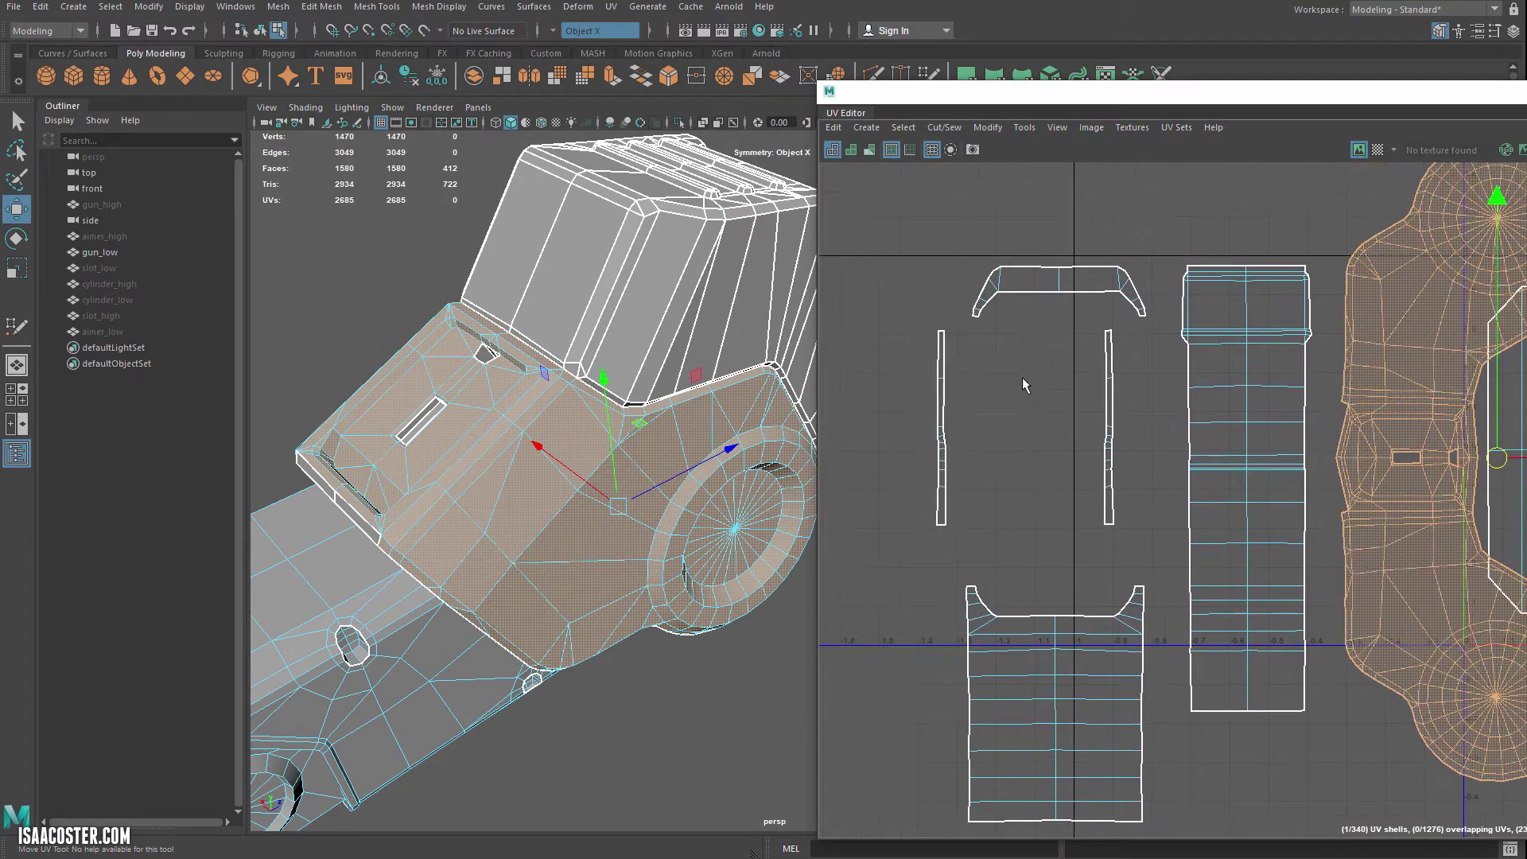
{"action": "left_click_drag", "start_coordinate": [1133, 561], "coordinate": [1134, 562]}
{"action": "middle_click_drag", "start_coordinate": [1285, 493], "coordinate": [1252, 513], "text": "alt"}
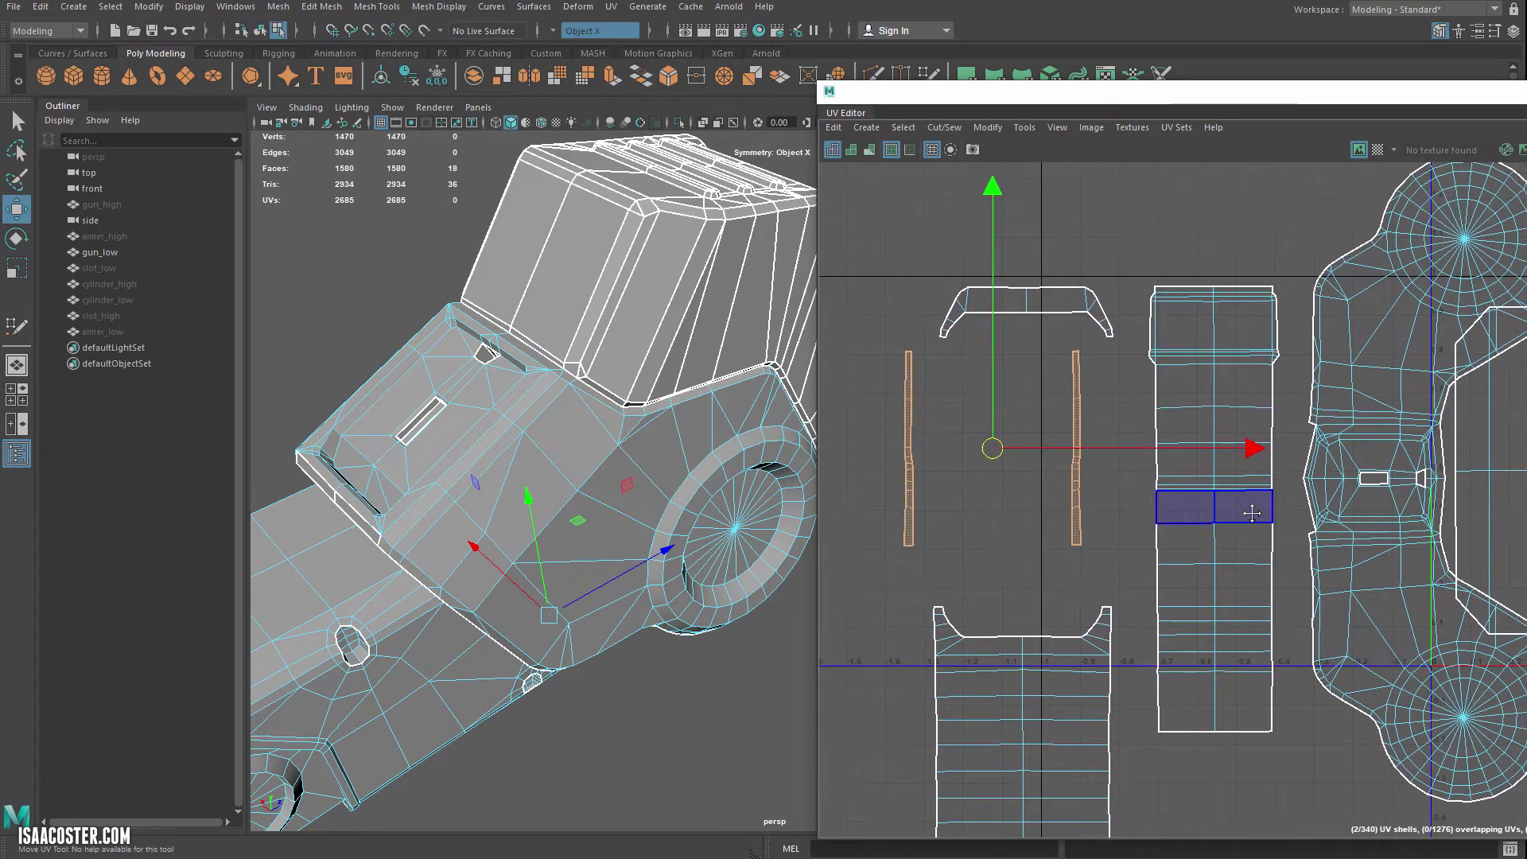
{"action": "right_click_drag", "start_coordinate": [1071, 290], "coordinate": [1055, 336]}
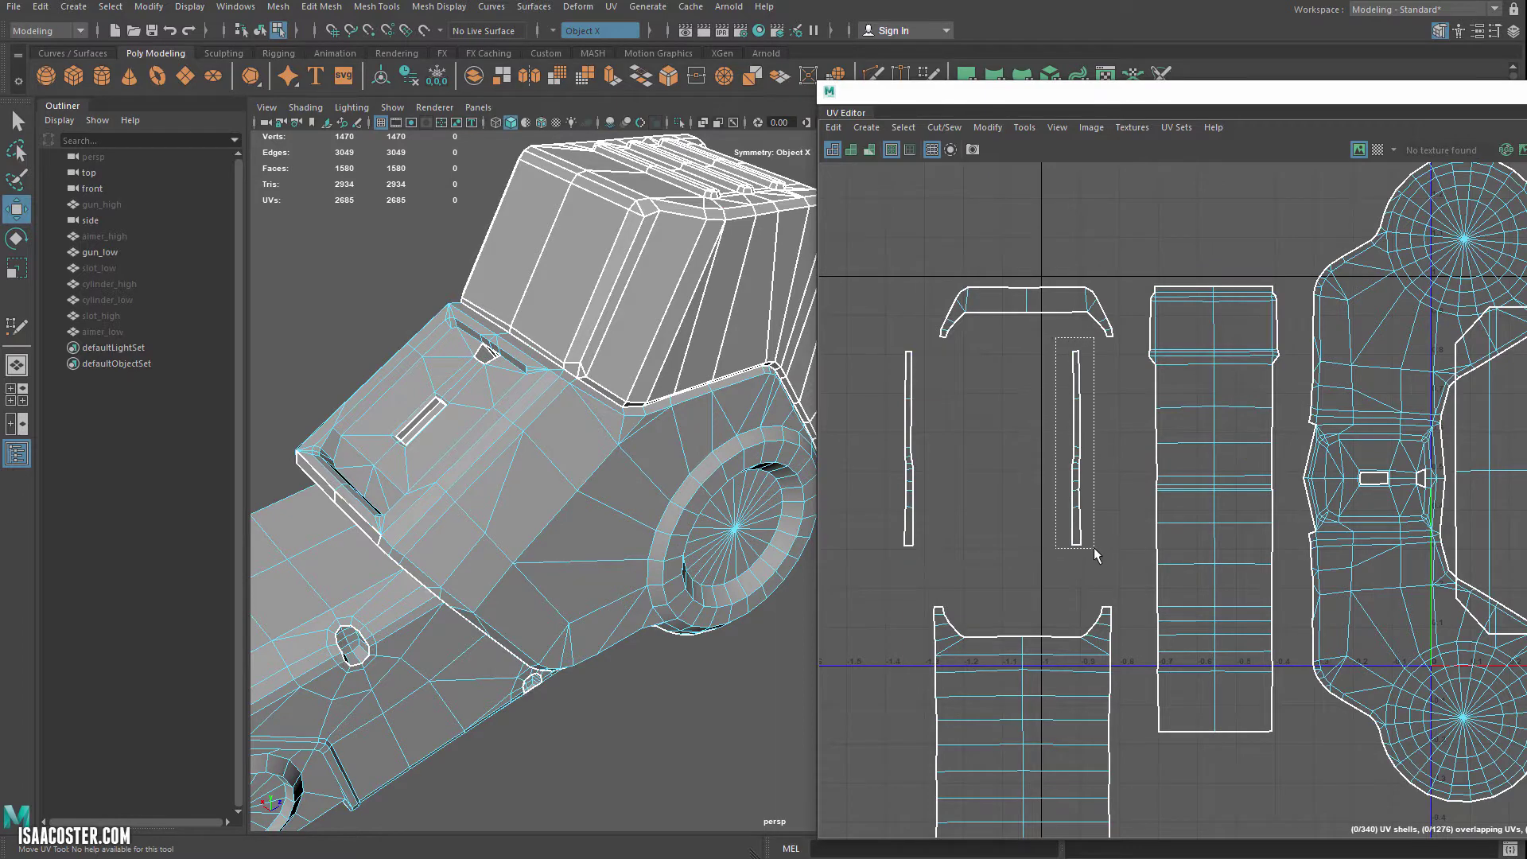
{"action": "left_click_drag", "start_coordinate": [1094, 547], "coordinate": [1094, 560]}
{"action": "scroll", "coordinate": [1358, 346], "scroll_direction": "up", "scroll_amount": 6}
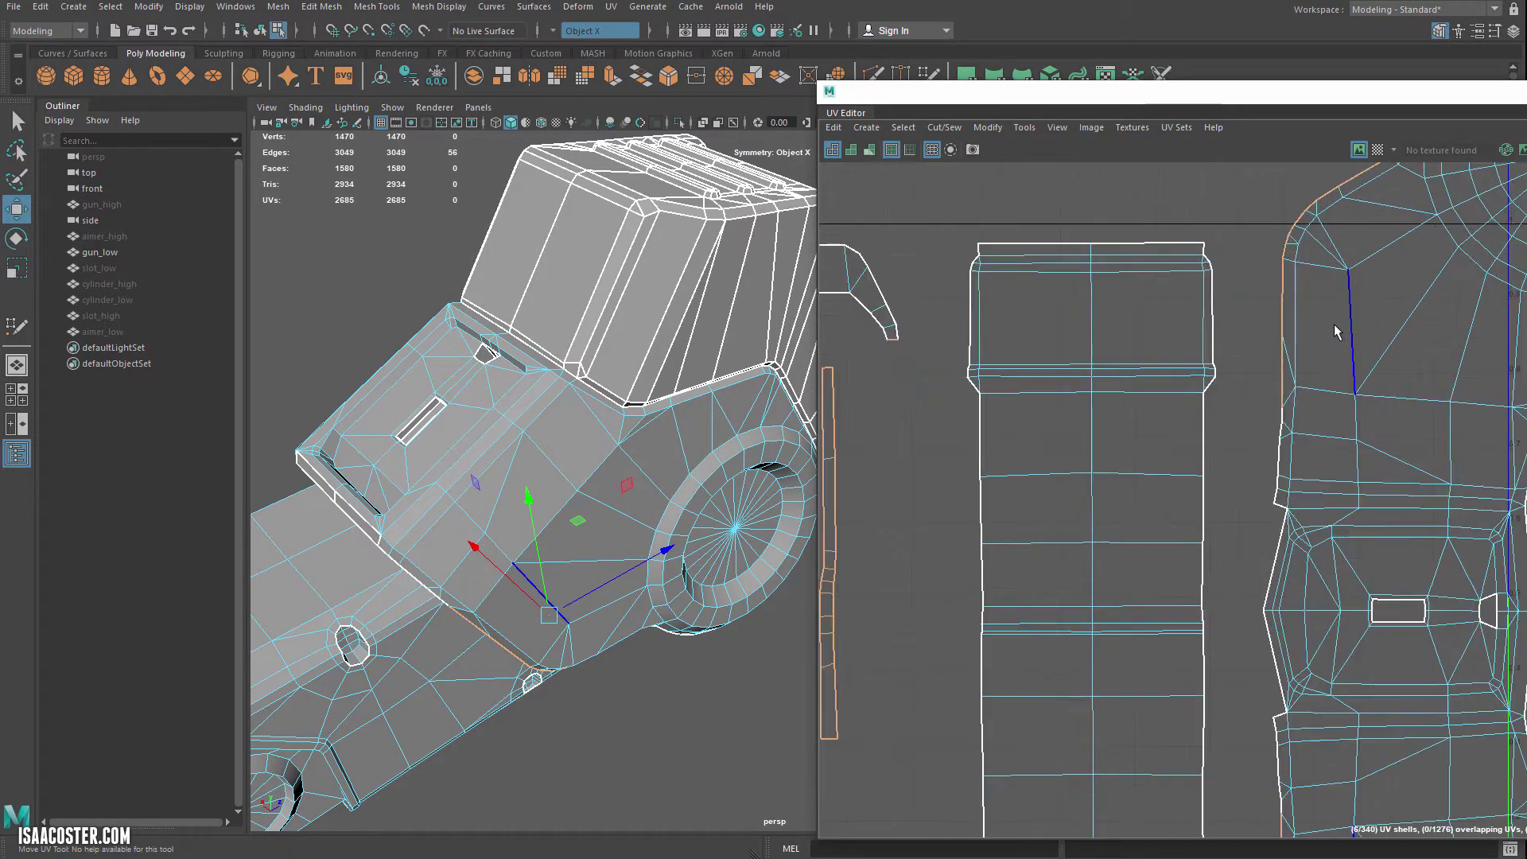
- Select the housing shell's curved outer border edges and move and sew the matching strip onto them
{"action": "left_click", "coordinate": [1286, 260]}
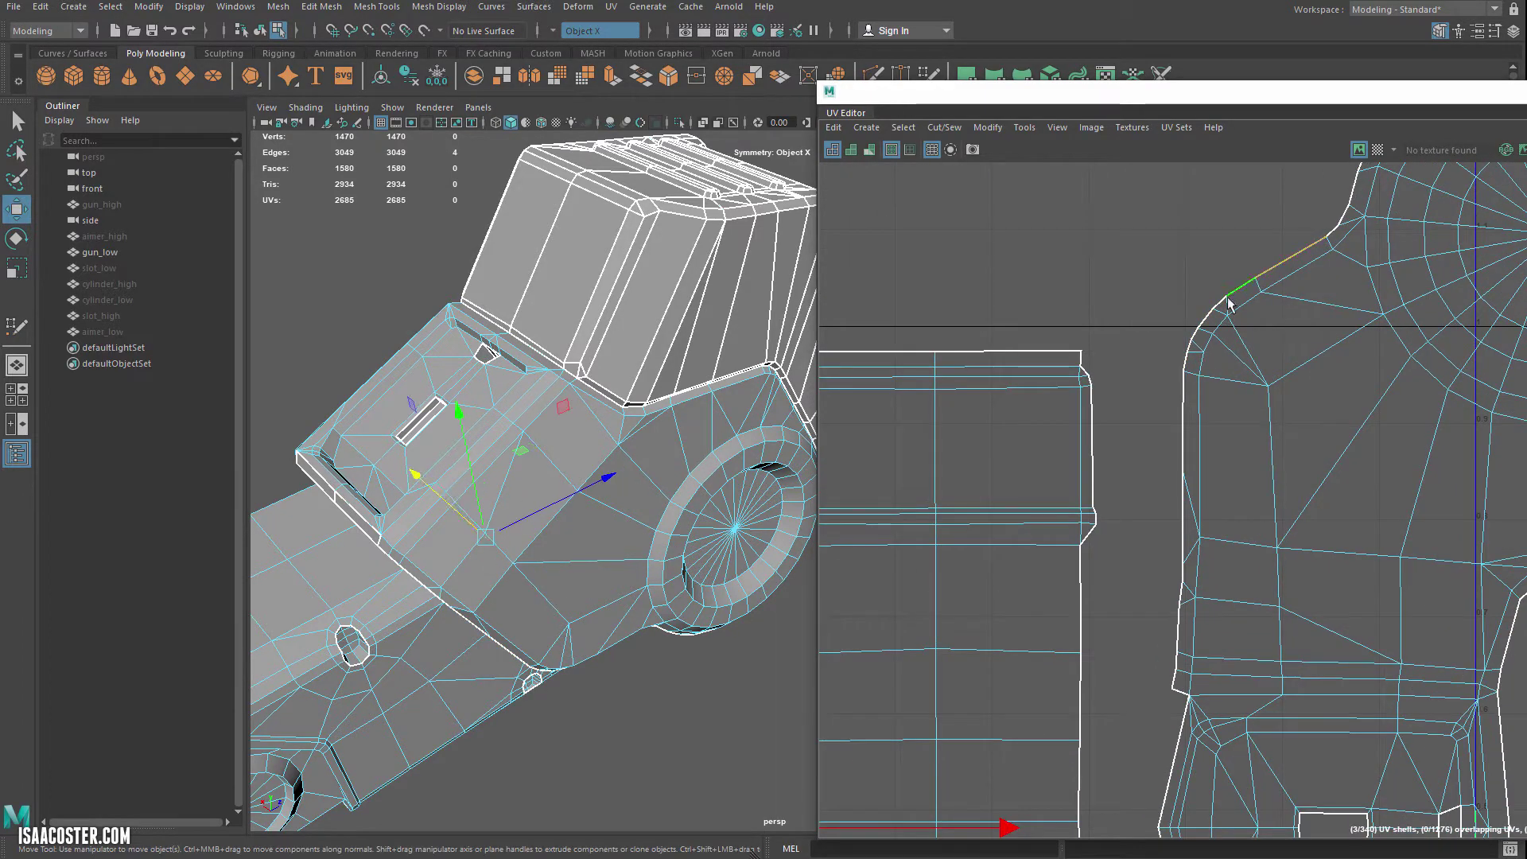
{"action": "left_click", "coordinate": [1190, 350], "text": "shift"}
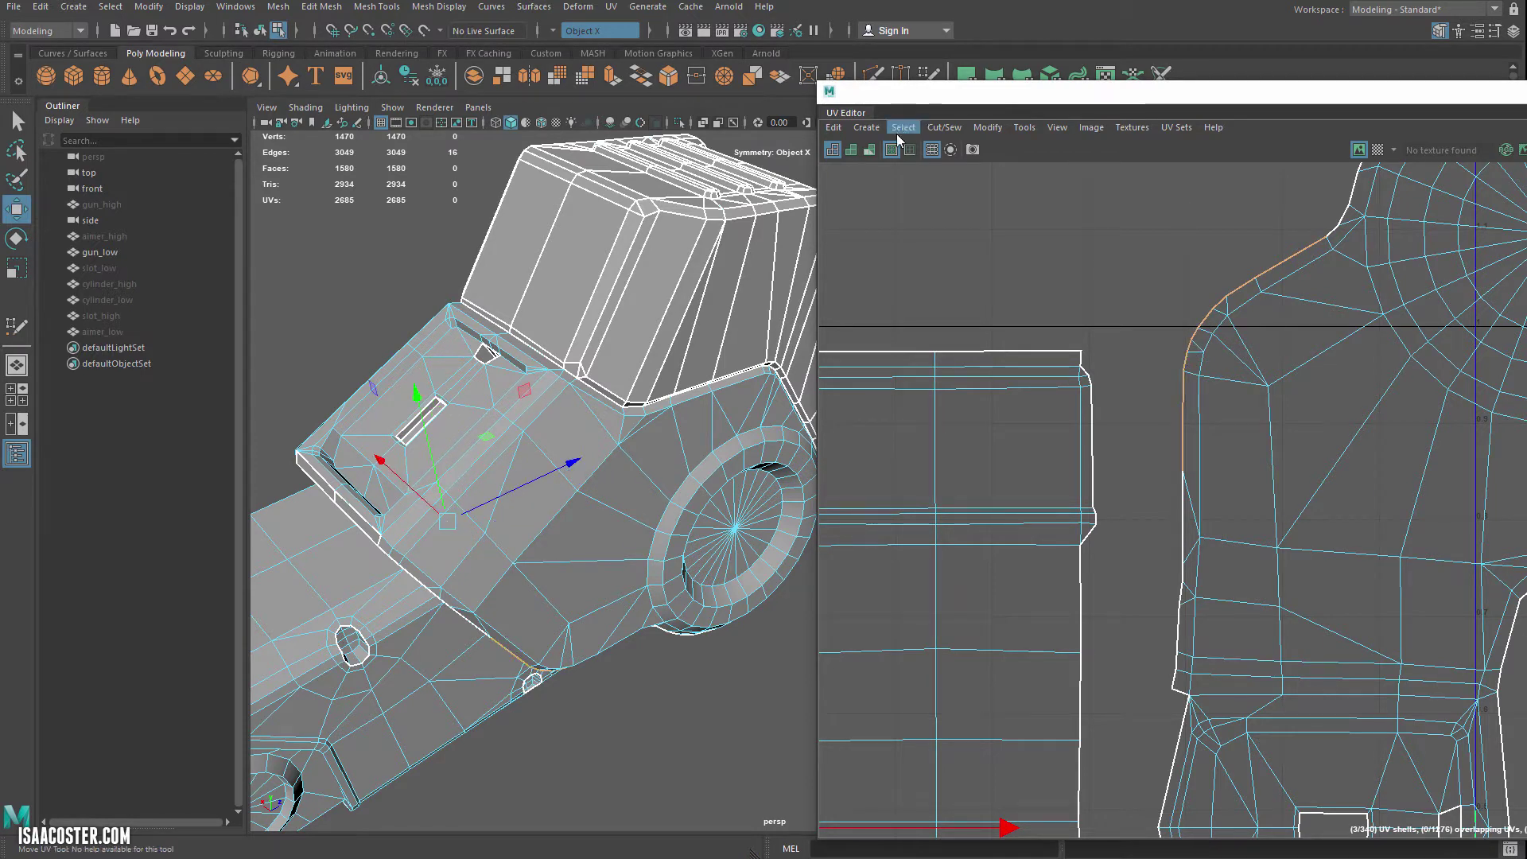
{"action": "left_click", "coordinate": [944, 127]}
{"action": "left_click", "coordinate": [990, 274]}
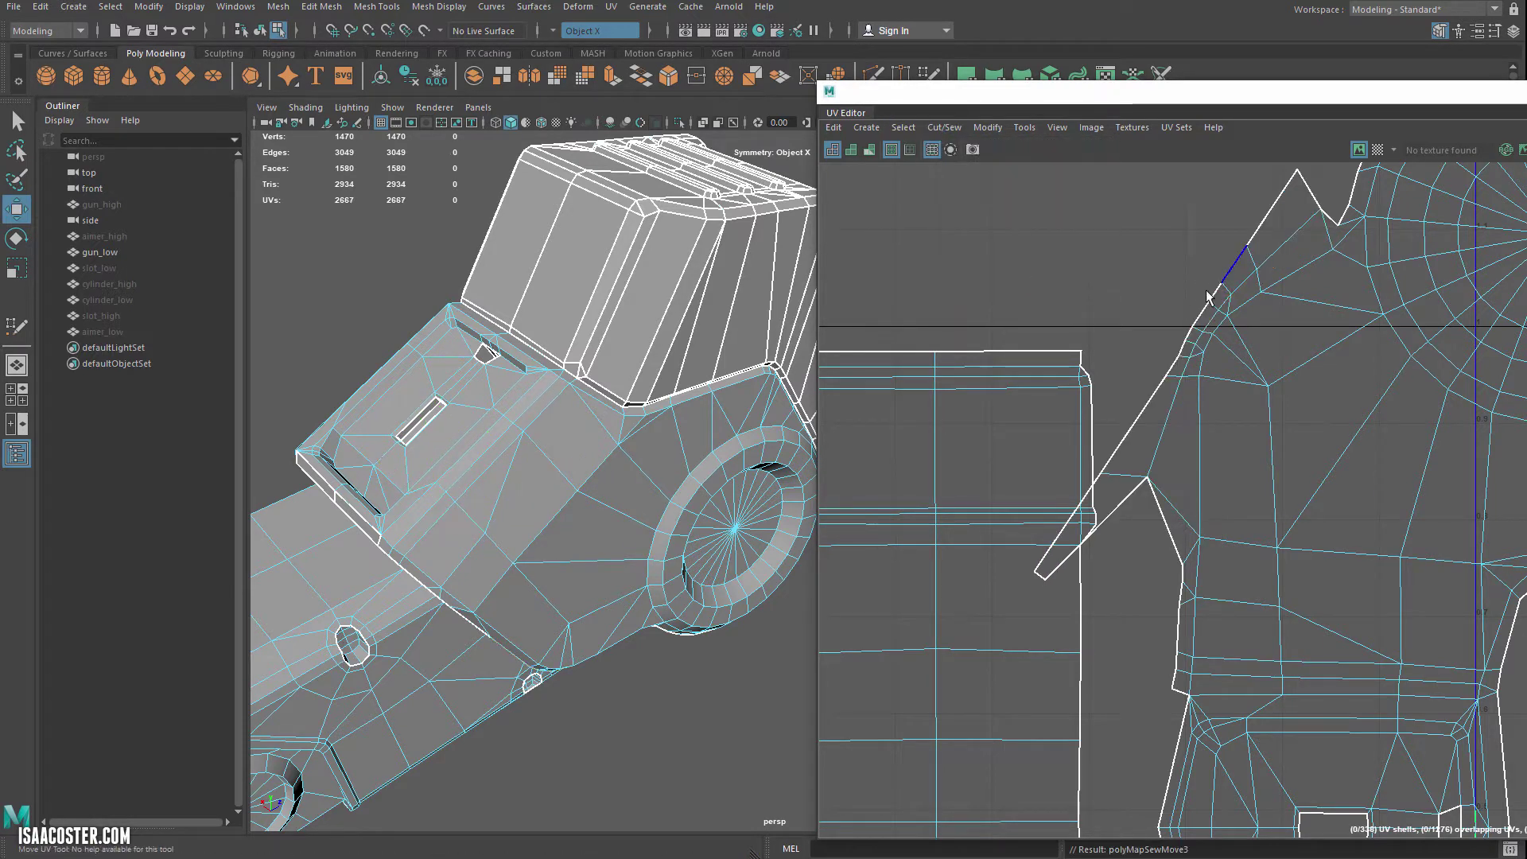
- Move and sew the remaining loose strip edges onto the housing shell's outer border
{"action": "left_click", "coordinate": [1168, 515]}
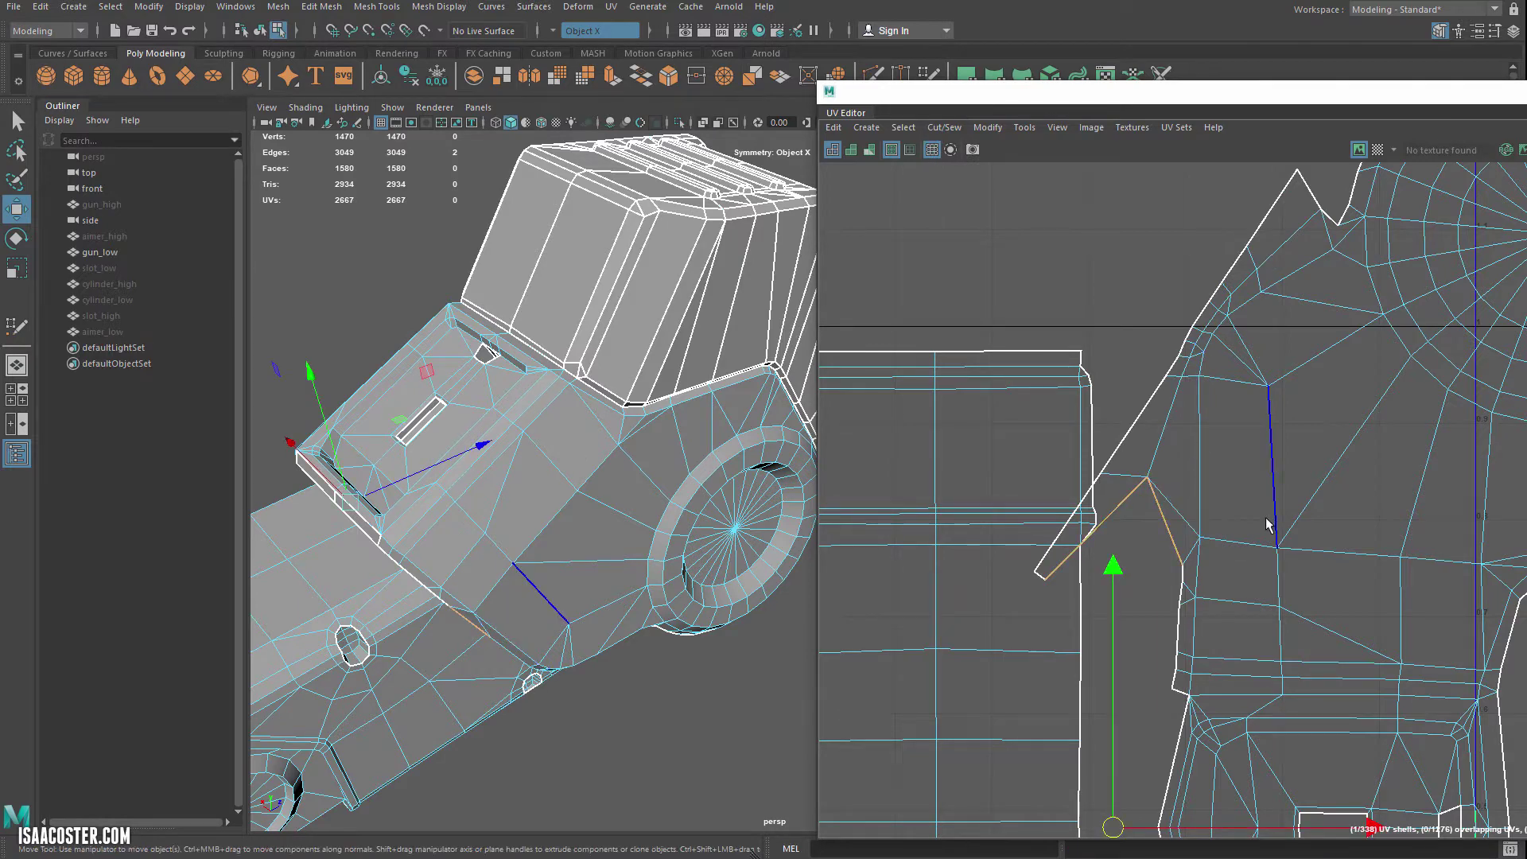
{"action": "key", "text": "g"}
{"action": "middle_click_drag", "start_coordinate": [1228, 573], "coordinate": [1166, 255], "text": "alt"}
{"action": "scroll", "coordinate": [1213, 459], "scroll_direction": "down", "scroll_amount": 3}
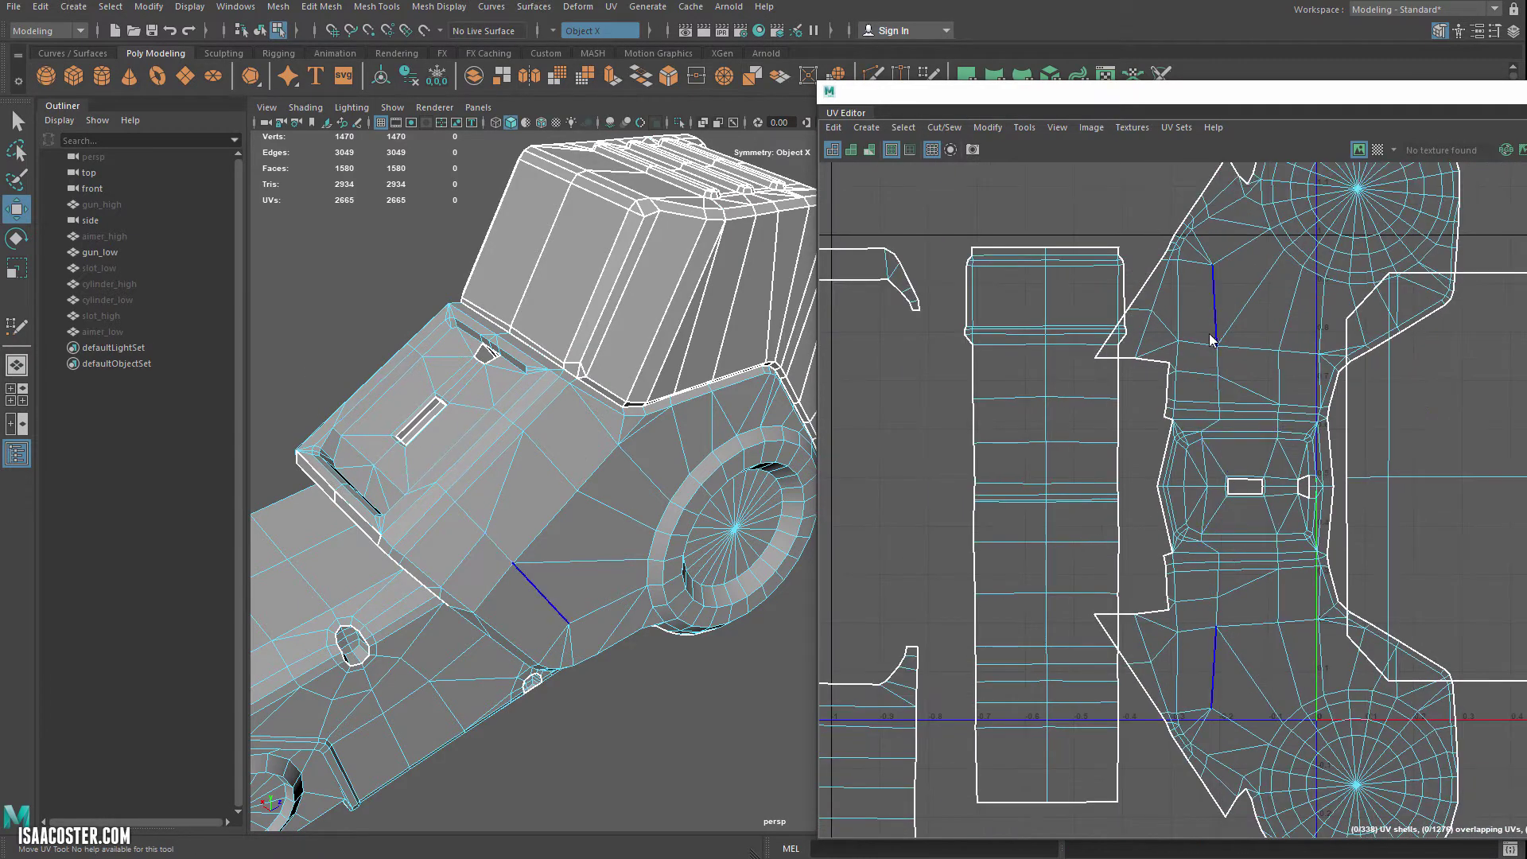
- Select the whole sewn housing shell and unfold it to straighten the newly attached strips
{"action": "right_click_drag", "start_coordinate": [1211, 340], "coordinate": [1289, 350]}
{"action": "left_click_drag", "start_coordinate": [1388, 272], "coordinate": [1514, 383]}
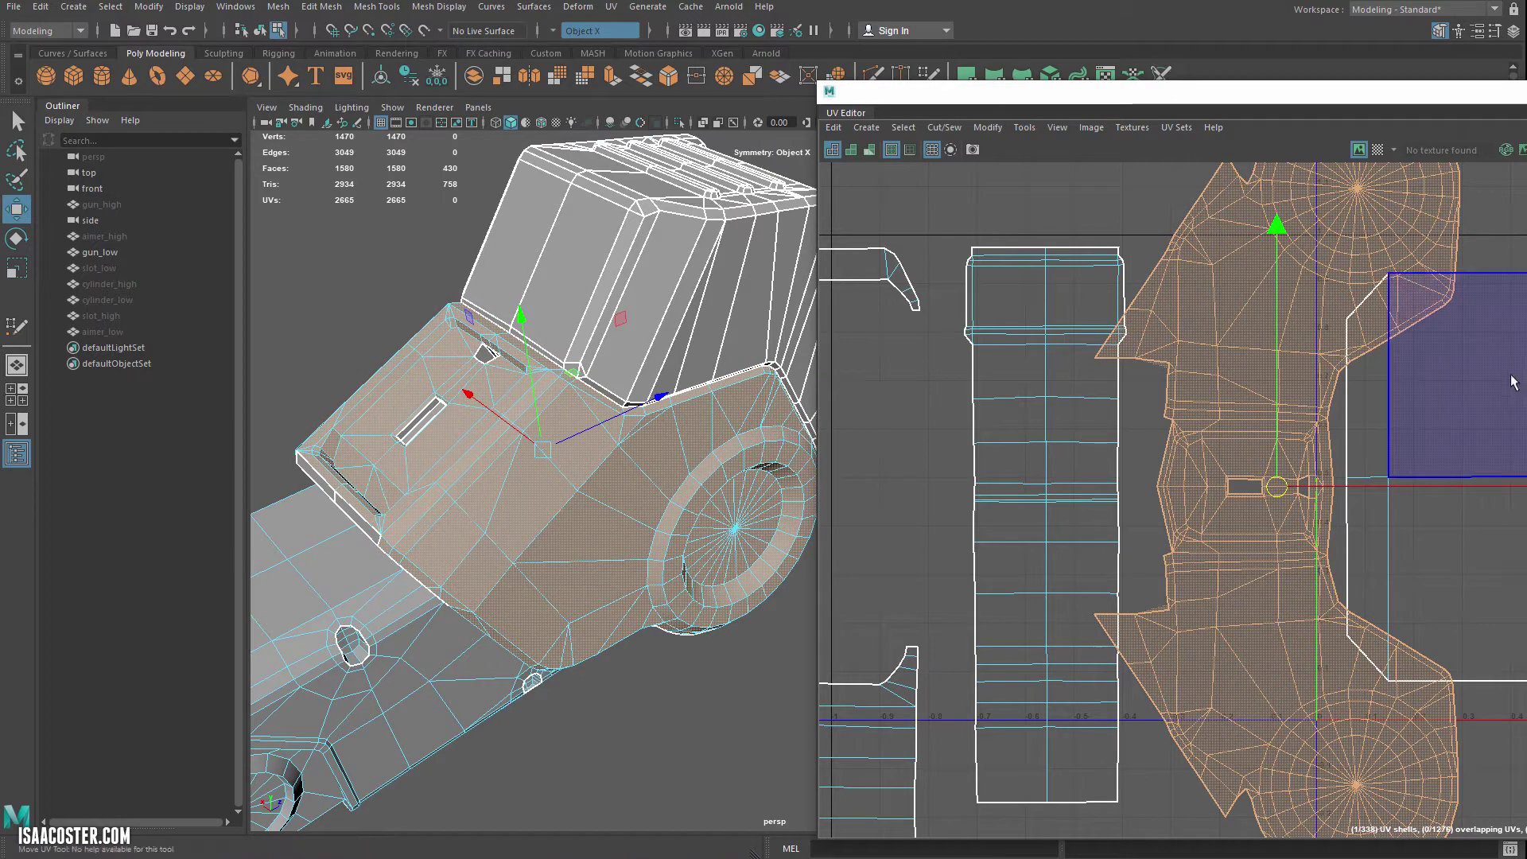
{"action": "key", "text": "ctrl+u"}
{"action": "left_click", "coordinate": [1147, 361]}
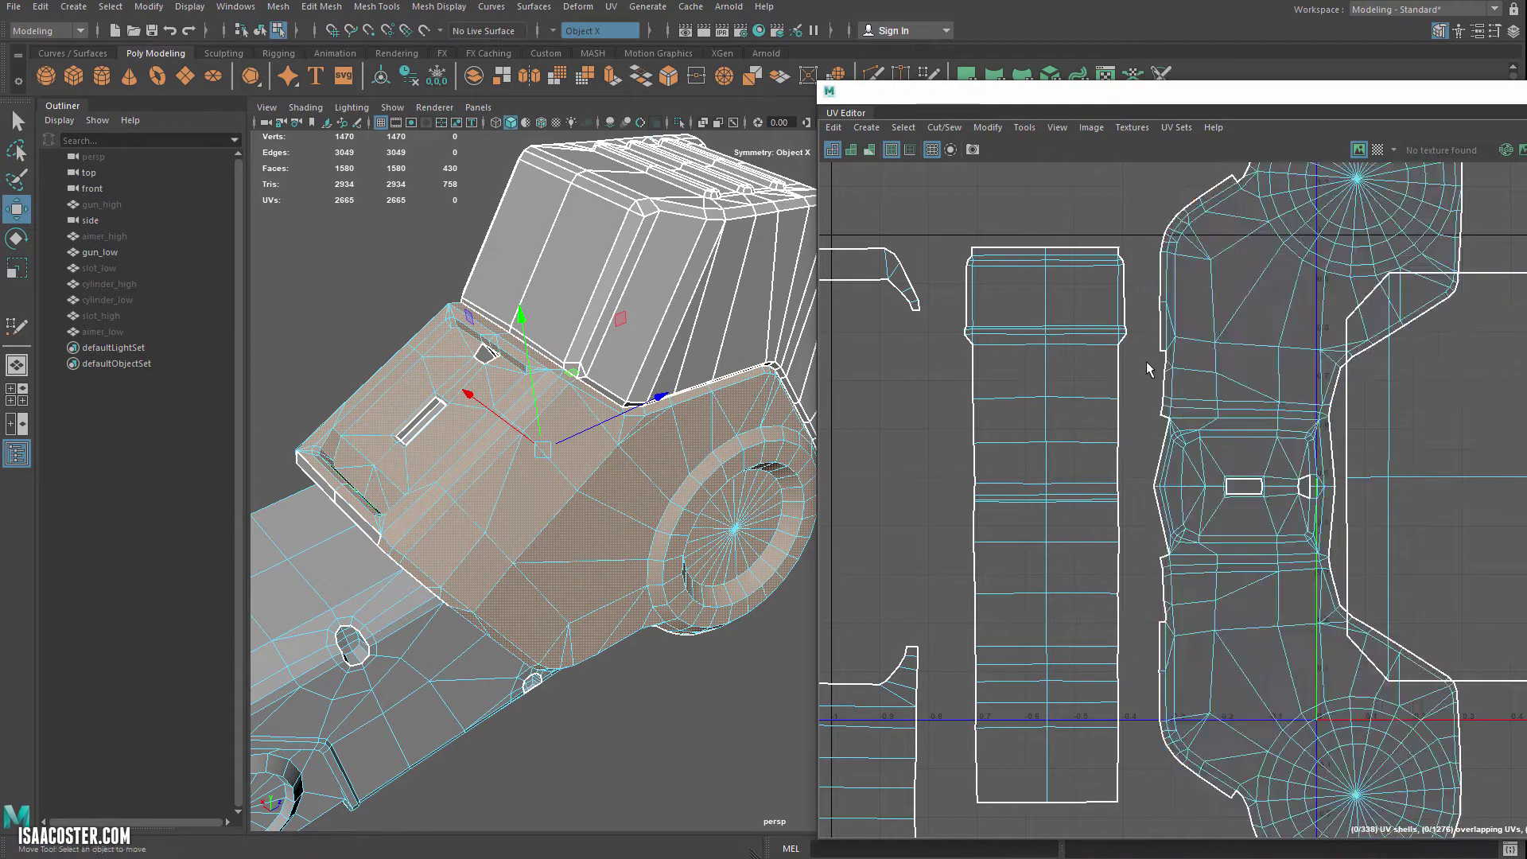
- Select the bracket-shaped strip shell's edges and examine where they meet the housing shell and the front lip on the model
{"action": "scroll", "coordinate": [980, 594], "scroll_direction": "down", "scroll_amount": 2}
{"action": "middle_click_drag", "start_coordinate": [980, 594], "coordinate": [1206, 597], "text": "alt"}
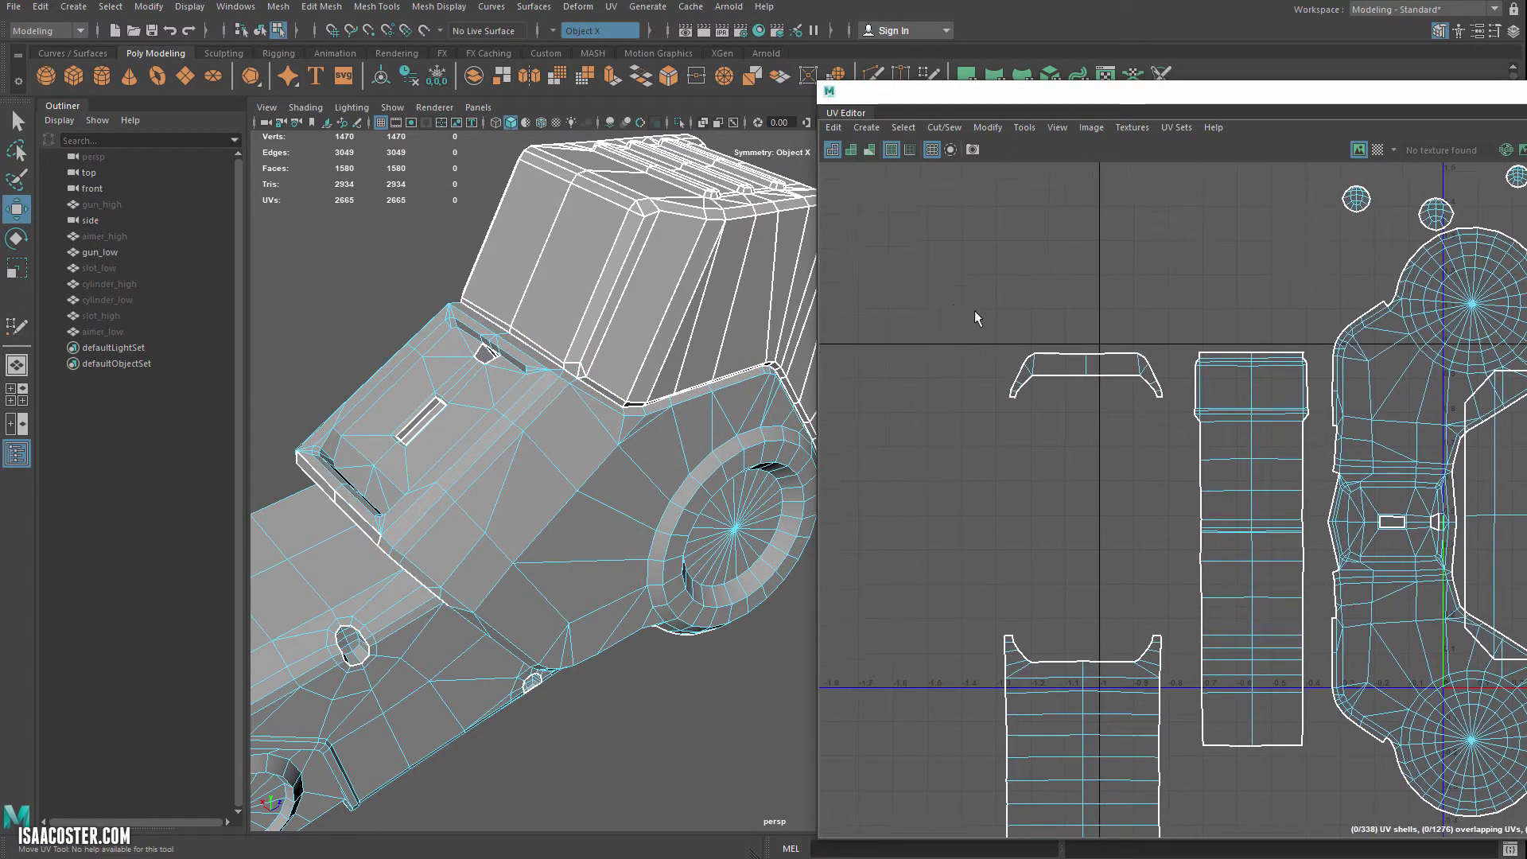
{"action": "left_click_drag", "start_coordinate": [1175, 434], "coordinate": [1176, 433]}
{"action": "right_click_drag", "start_coordinate": [984, 444], "coordinate": [972, 405]}
{"action": "left_click_drag", "start_coordinate": [943, 327], "coordinate": [1176, 455]}
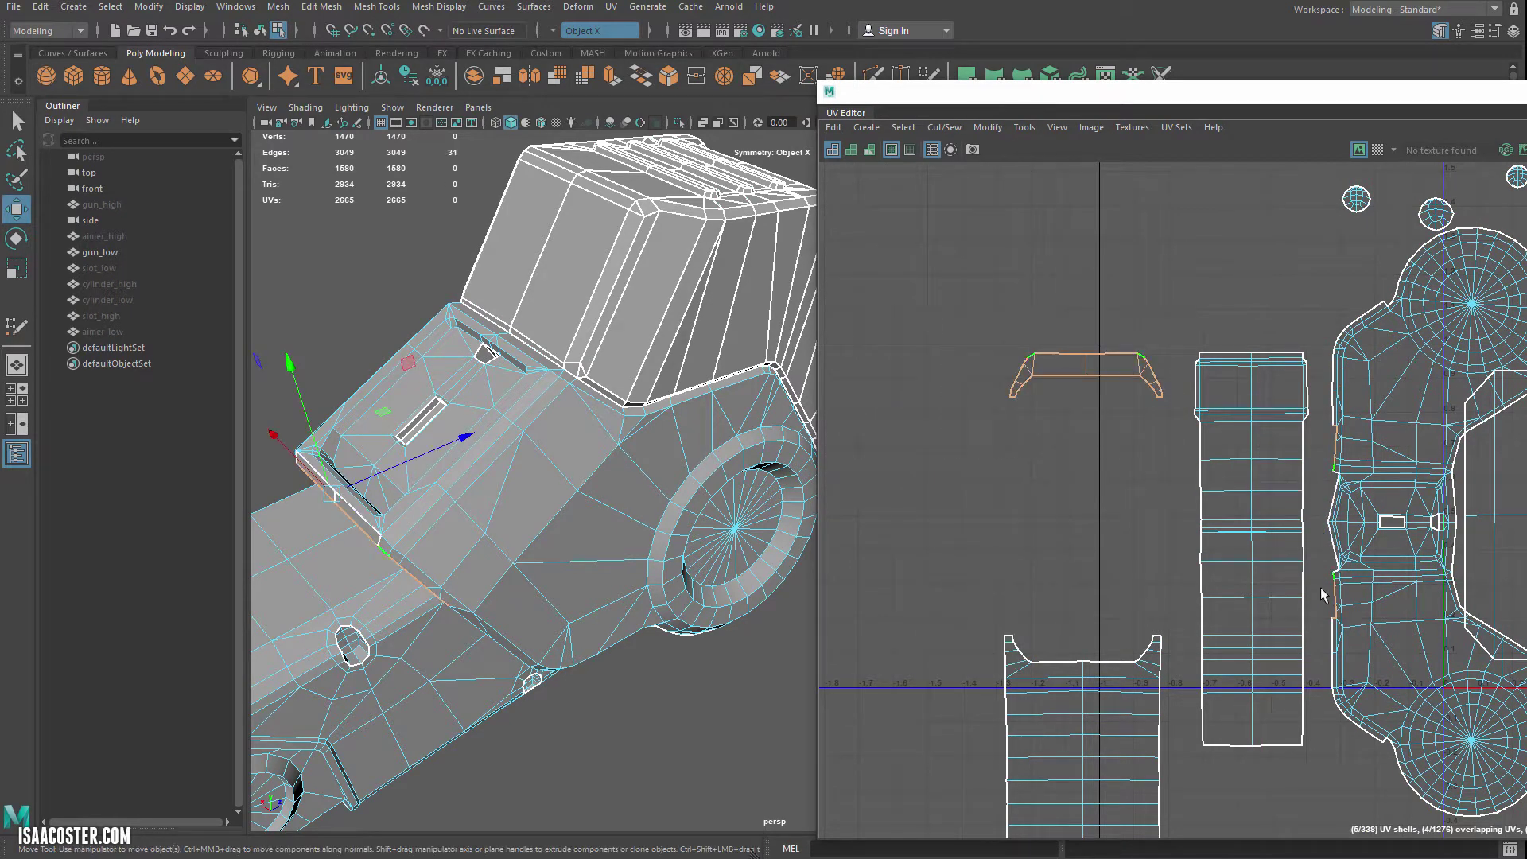
{"action": "middle_click_drag", "start_coordinate": [1152, 618], "coordinate": [1040, 512], "text": "alt"}
{"action": "left_click_drag", "start_coordinate": [685, 575], "coordinate": [729, 522], "text": "alt"}
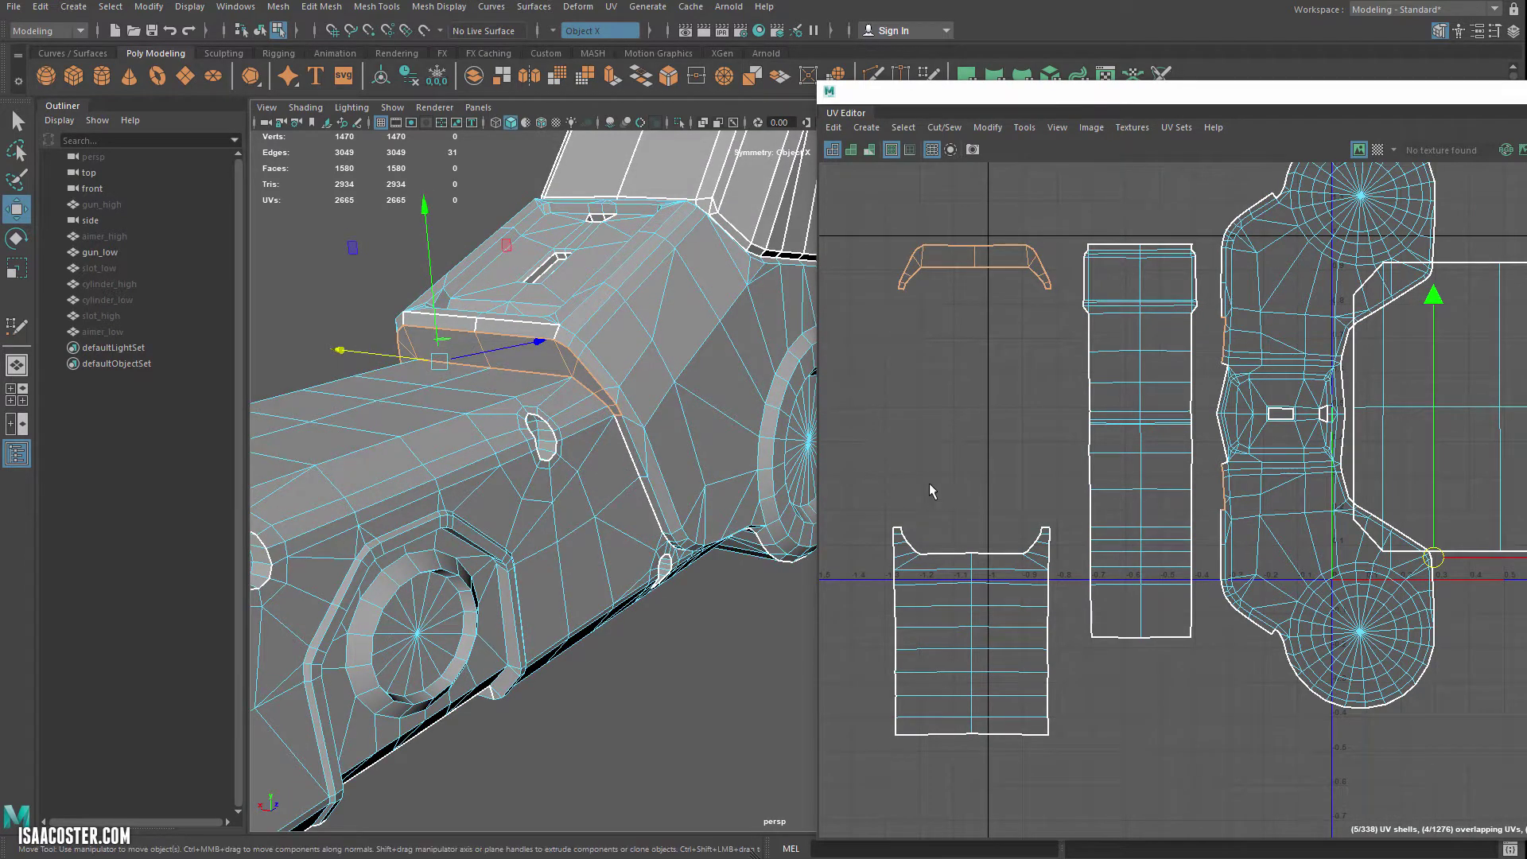
{"action": "left_click_drag", "start_coordinate": [726, 413], "coordinate": [572, 390], "text": "alt"}
{"action": "left_click", "coordinate": [571, 386]}
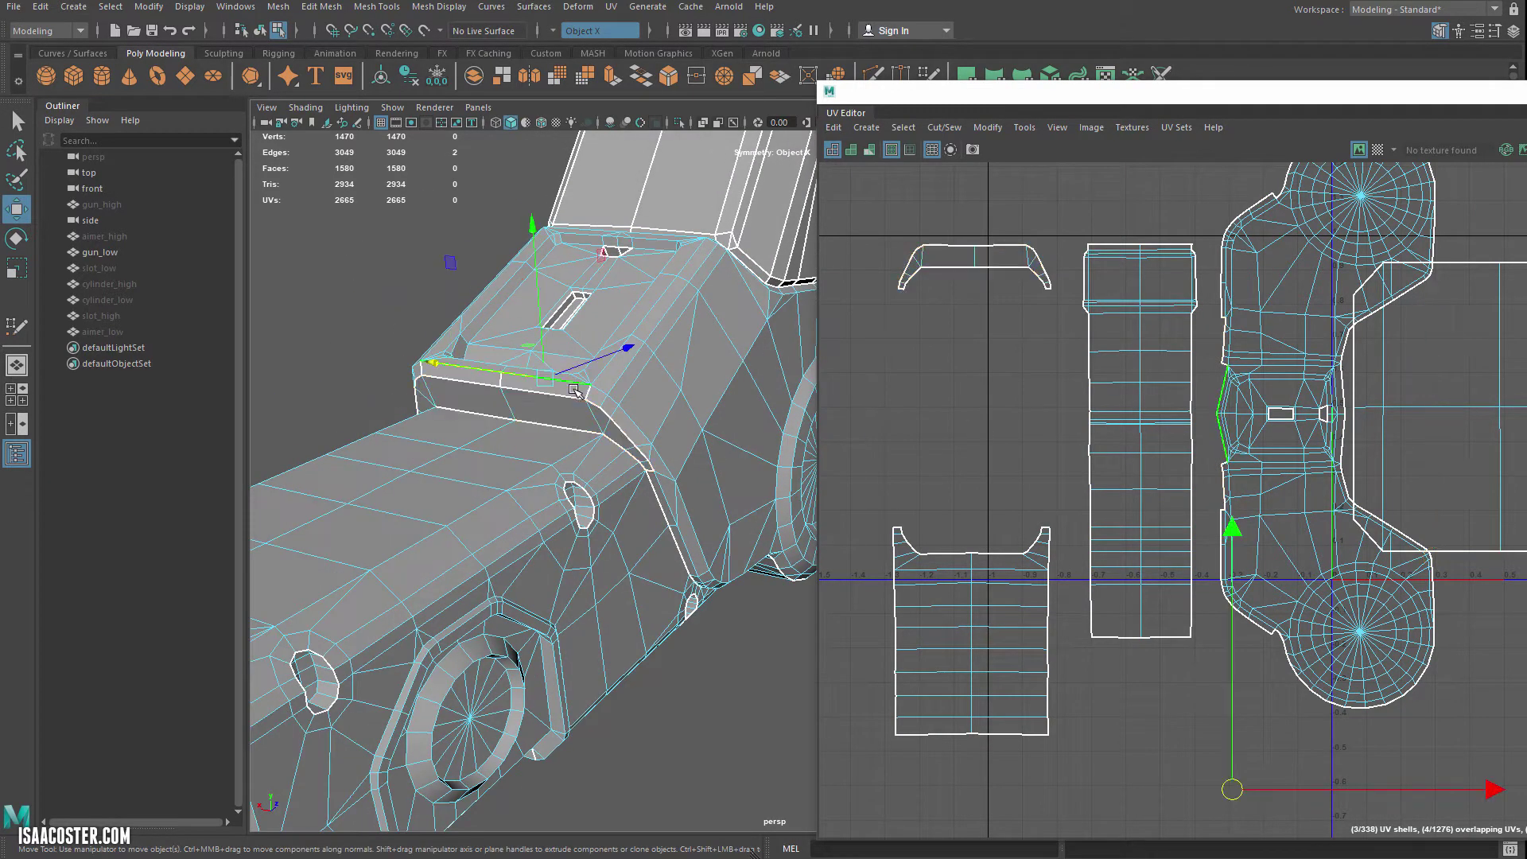
- Select the two front lip faces together with the housing shell, create a camera-based UV projection for them and unfold the result
{"action": "right_click_drag", "start_coordinate": [573, 389], "coordinate": [574, 432]}
{"action": "double_click", "coordinate": [548, 387]}
{"action": "left_click", "coordinate": [740, 412]}
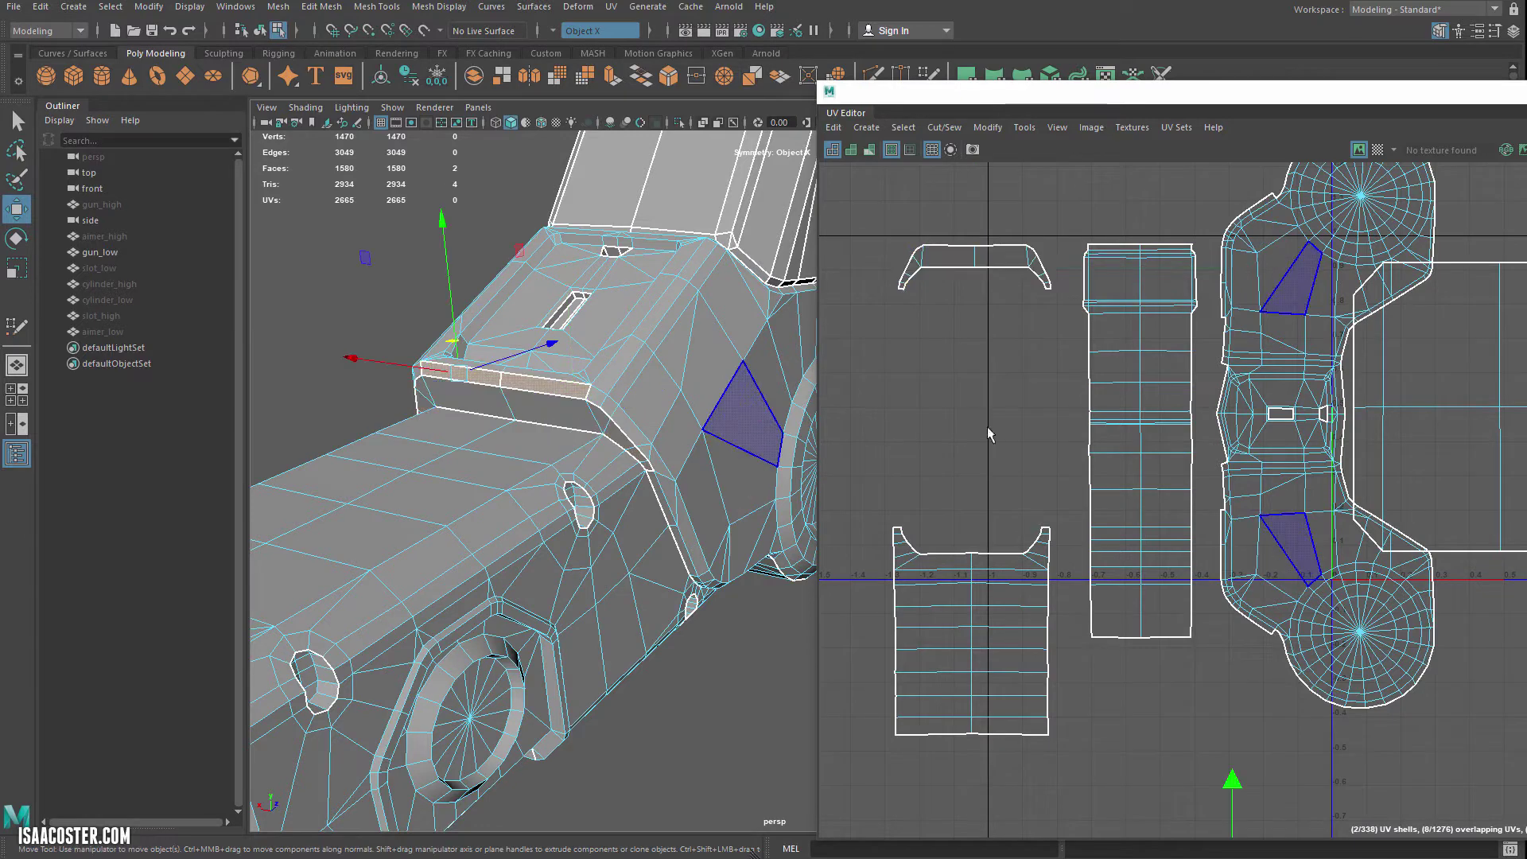
{"action": "double_click", "coordinate": [1259, 447]}
{"action": "left_click_drag", "start_coordinate": [632, 403], "coordinate": [606, 434], "text": "alt"}
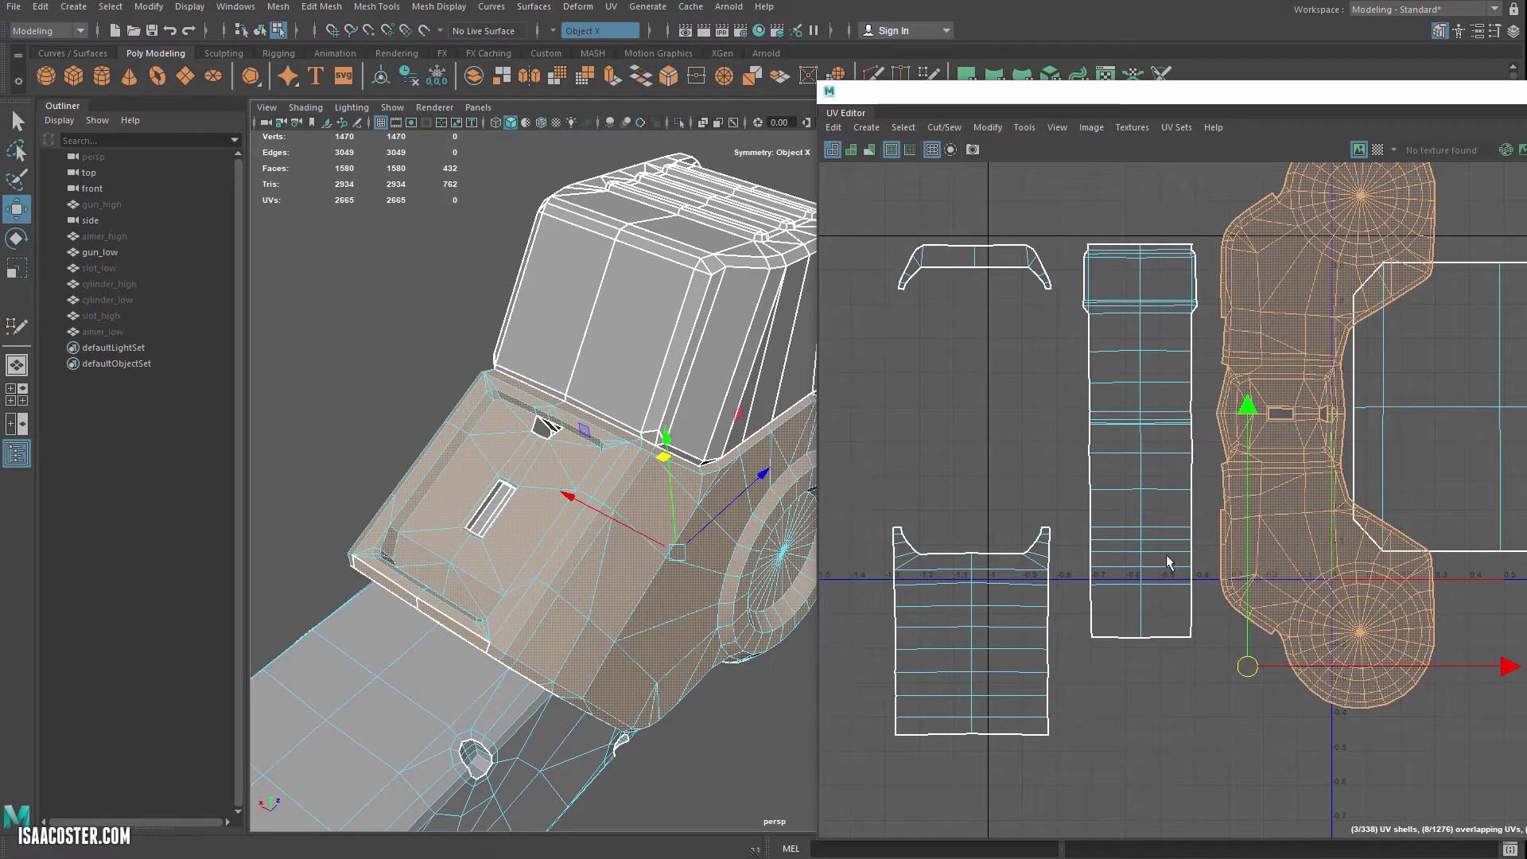
{"action": "scroll", "coordinate": [1161, 575], "scroll_direction": "down", "scroll_amount": 4}
{"action": "middle_click_drag", "start_coordinate": [1142, 634], "coordinate": [1126, 513], "text": "alt"}
{"action": "left_click_drag", "start_coordinate": [485, 318], "coordinate": [503, 425], "text": "alt"}
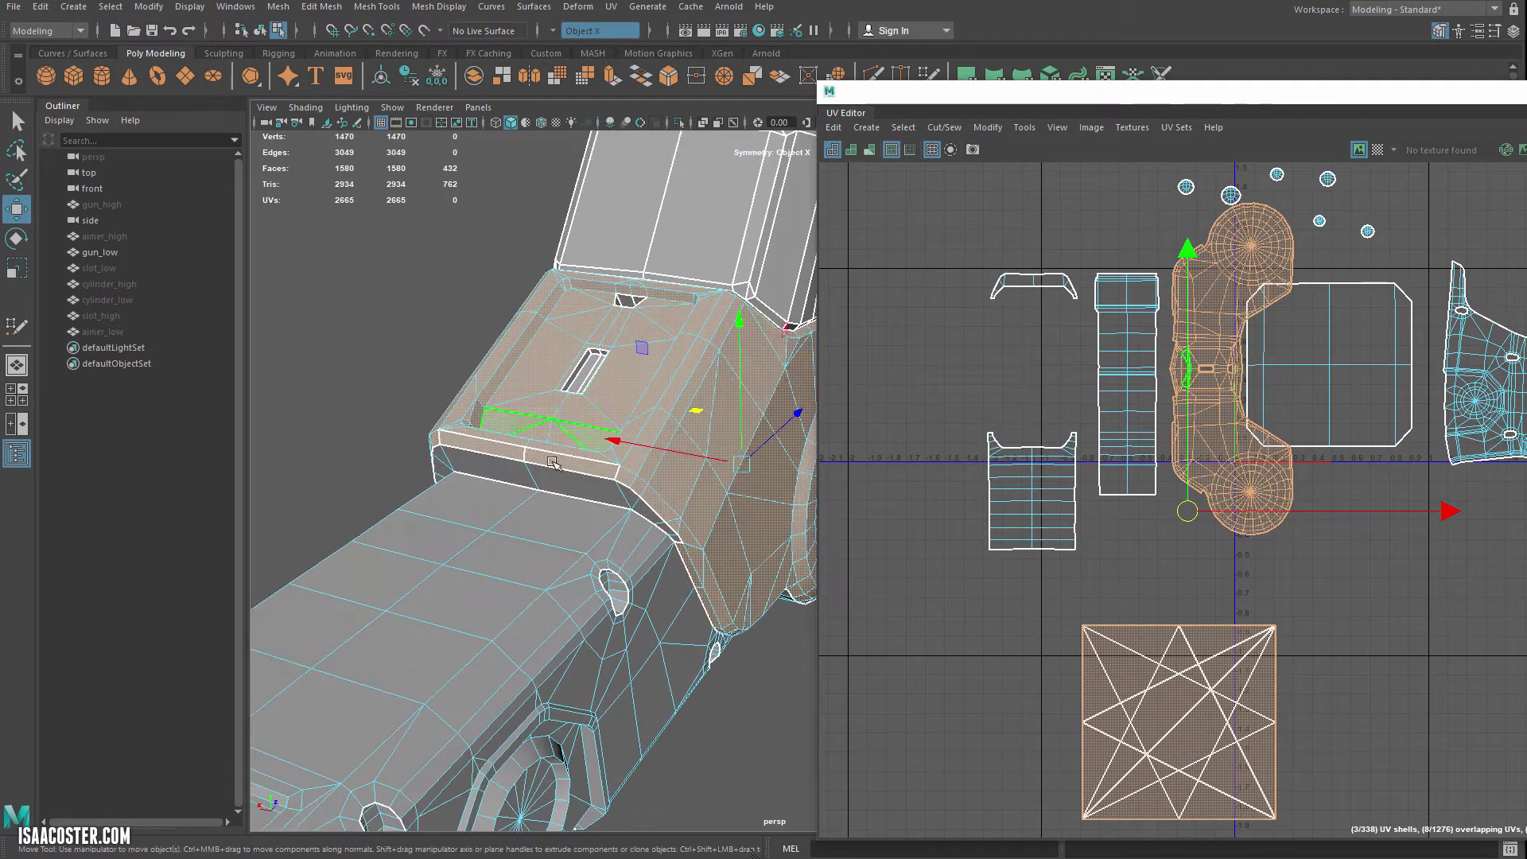
{"action": "left_click", "coordinate": [1098, 726]}
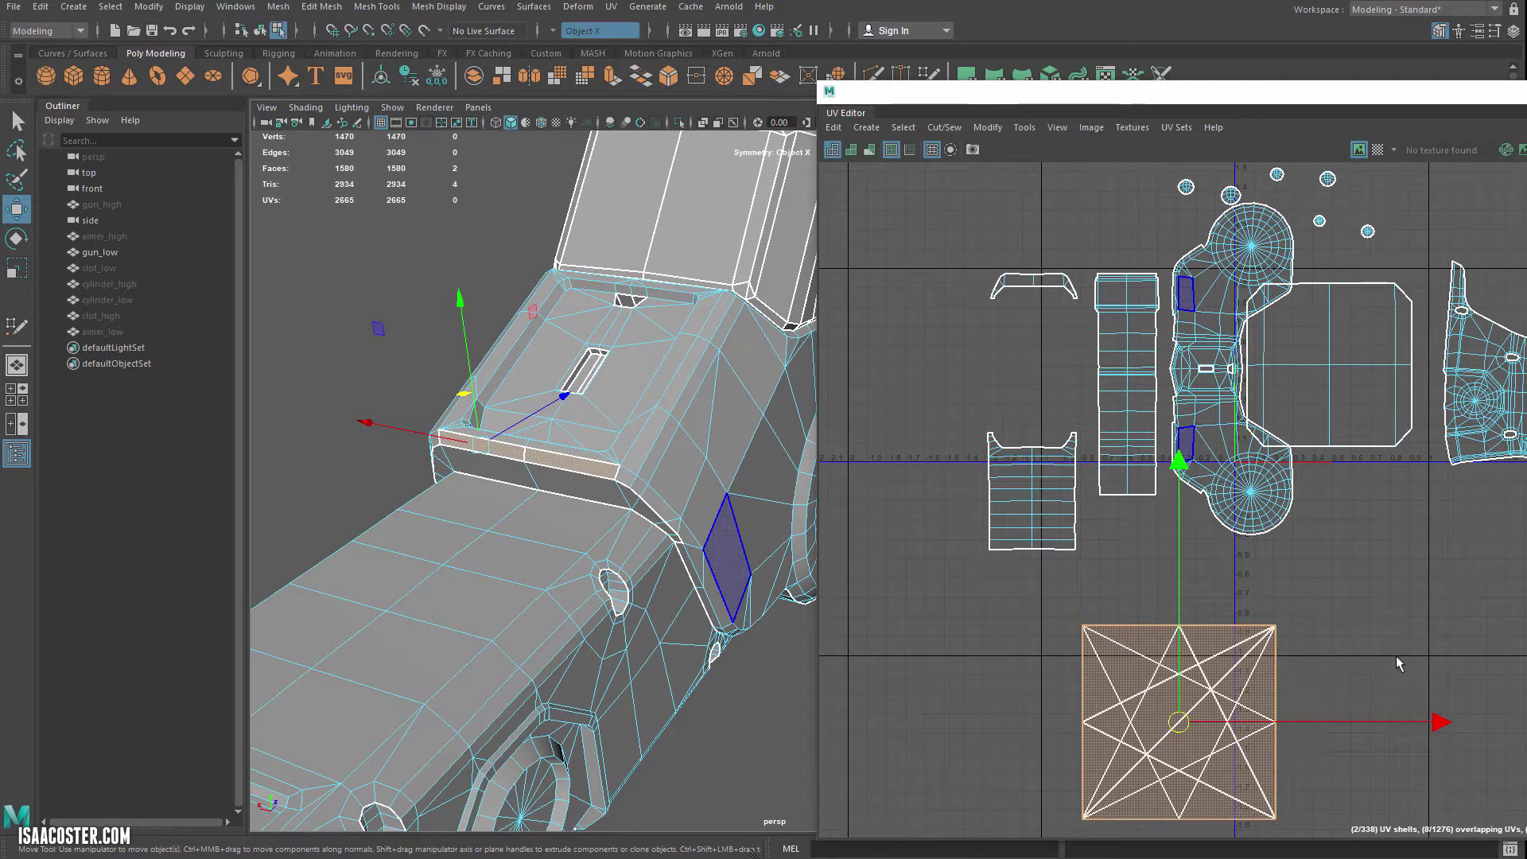
{"action": "left_click", "coordinate": [1211, 411]}
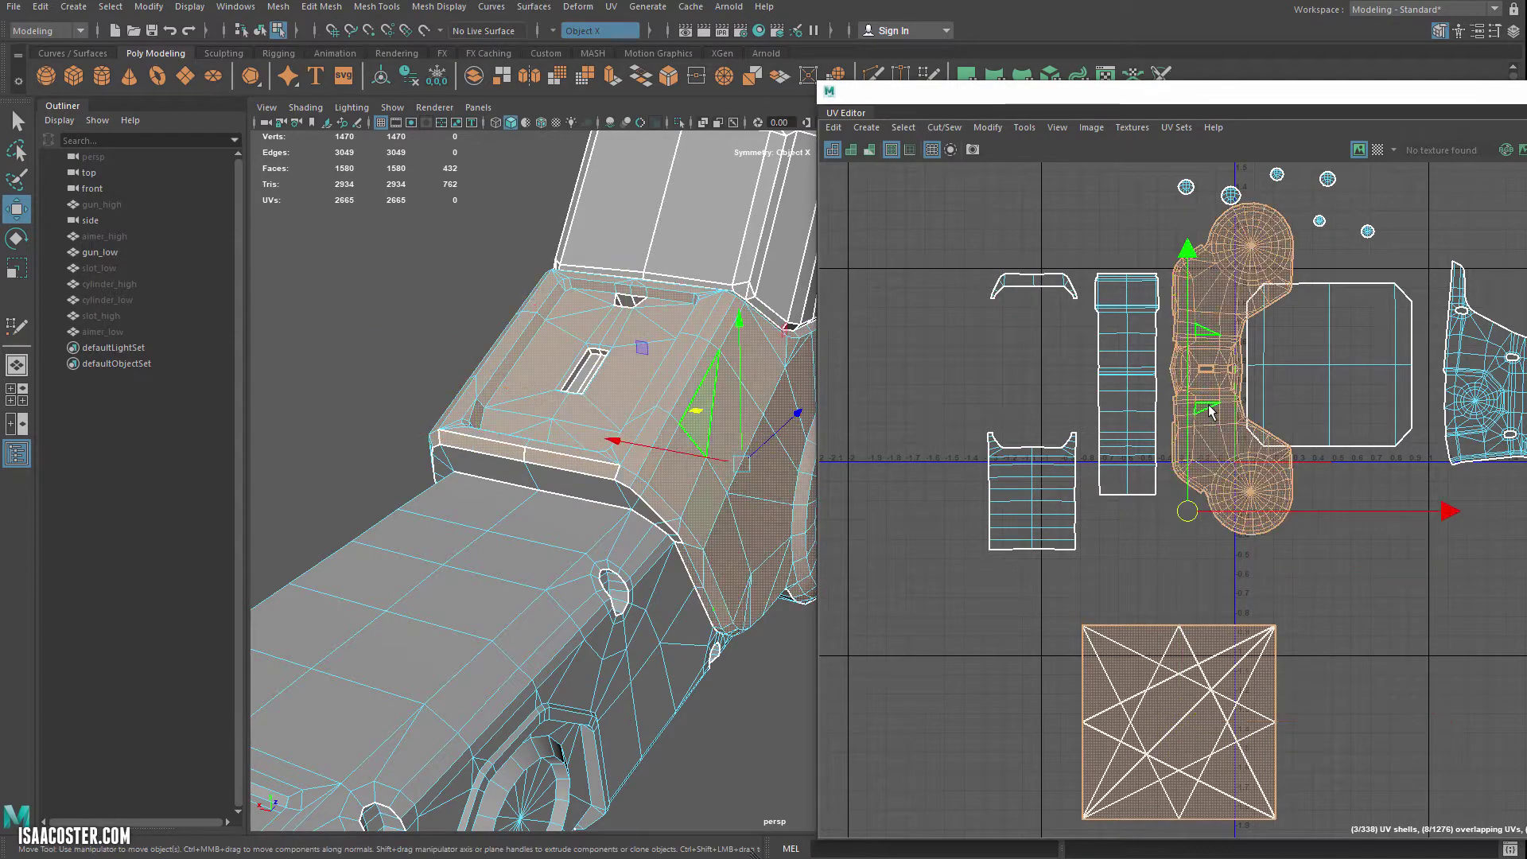
{"action": "left_click", "coordinate": [945, 130]}
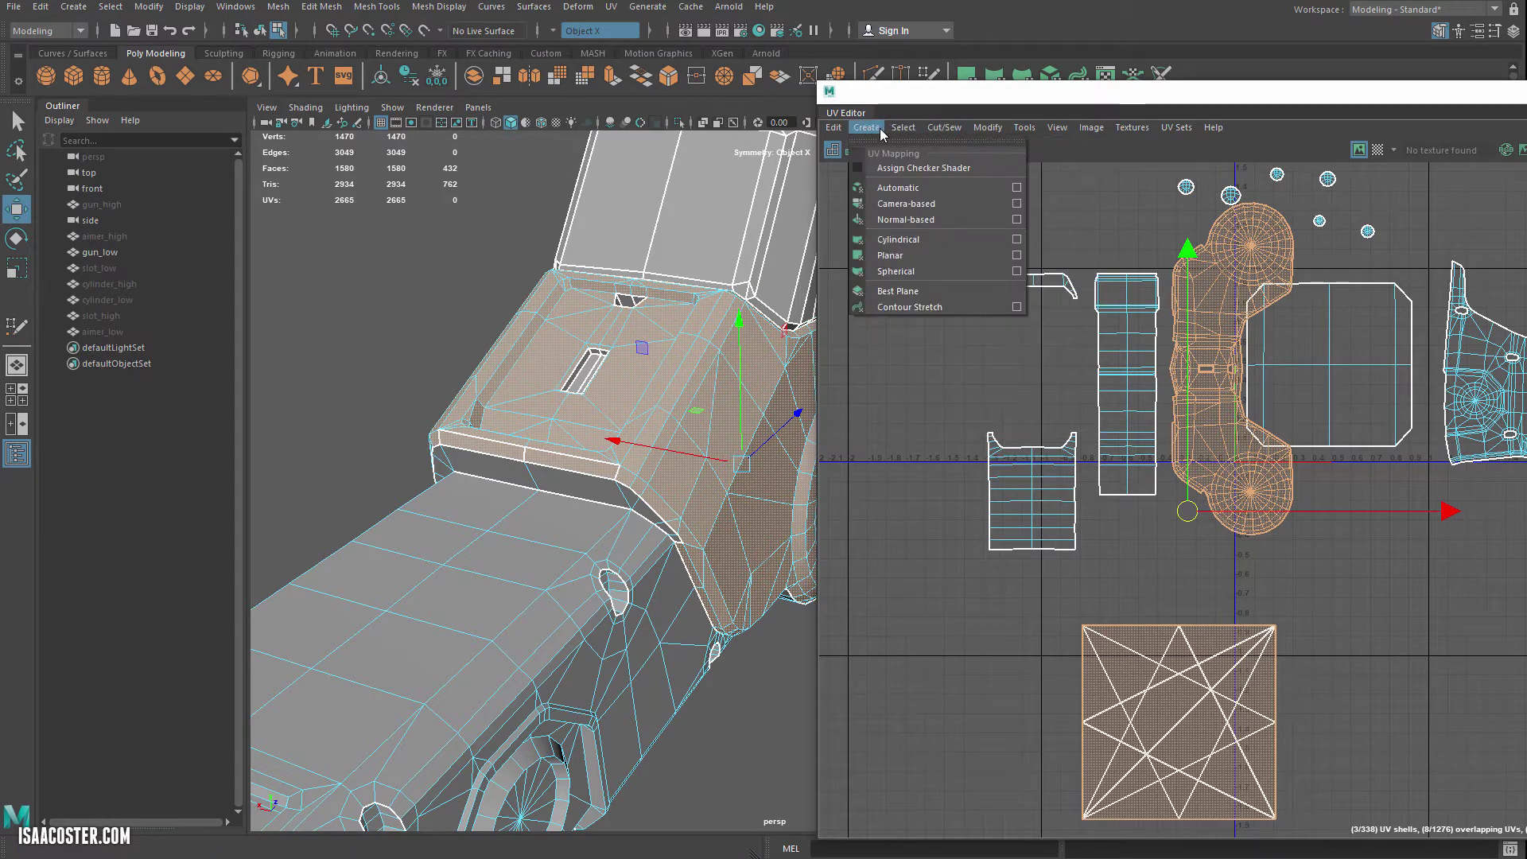
{"action": "left_click", "coordinate": [905, 209]}
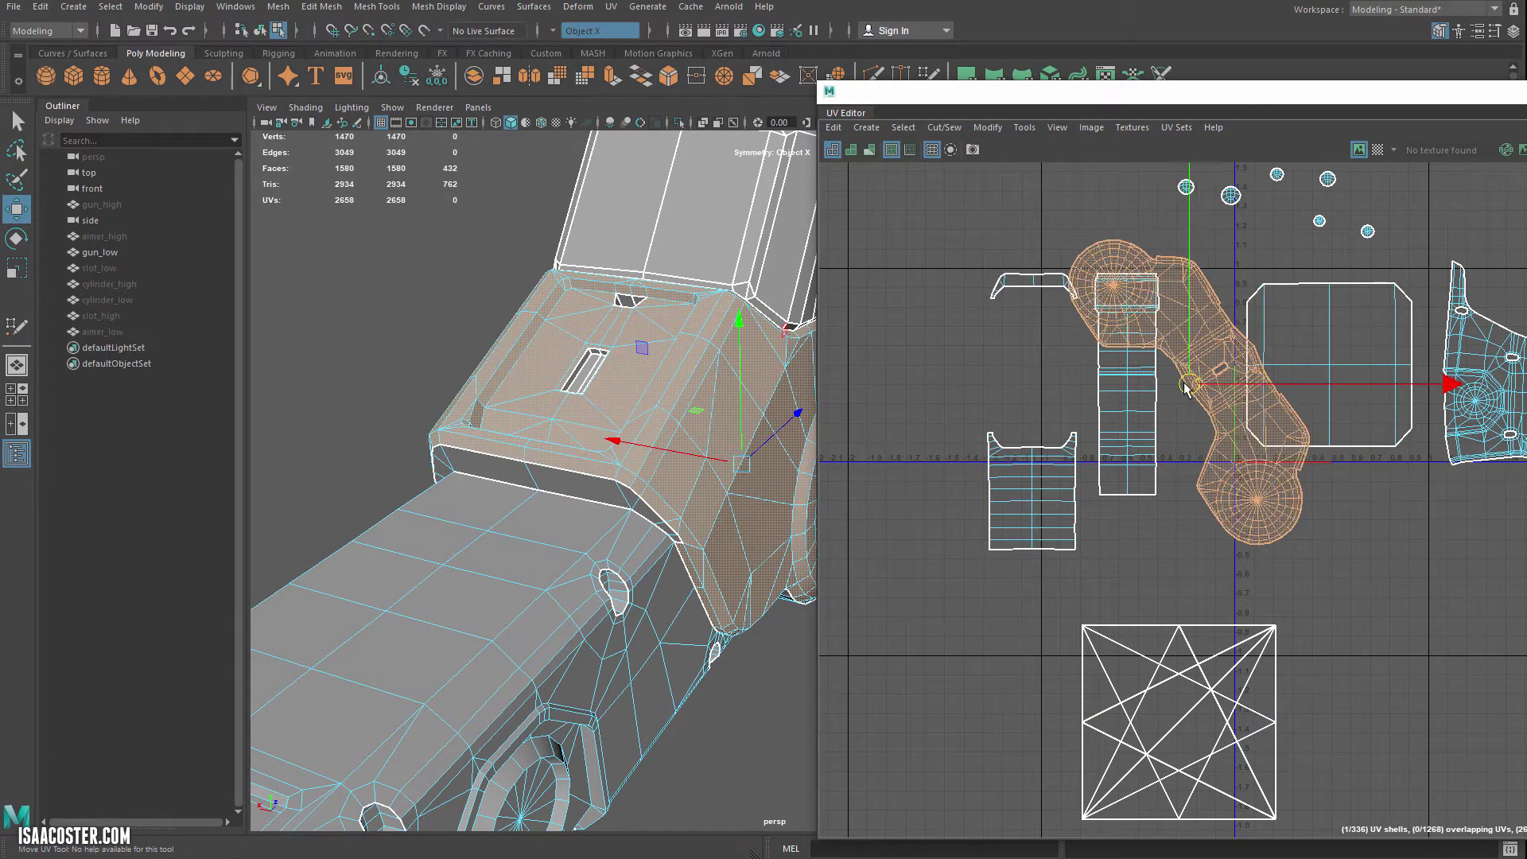
- Rotate the unfolded housing shell upright and shift it slightly towards the long rectangular strip shell
{"action": "key", "text": "e"}
{"action": "left_click_drag", "start_coordinate": [1380, 274], "coordinate": [1405, 357]}
{"action": "key", "text": "w"}
{"action": "left_click_drag", "start_coordinate": [1193, 388], "coordinate": [1154, 379]}
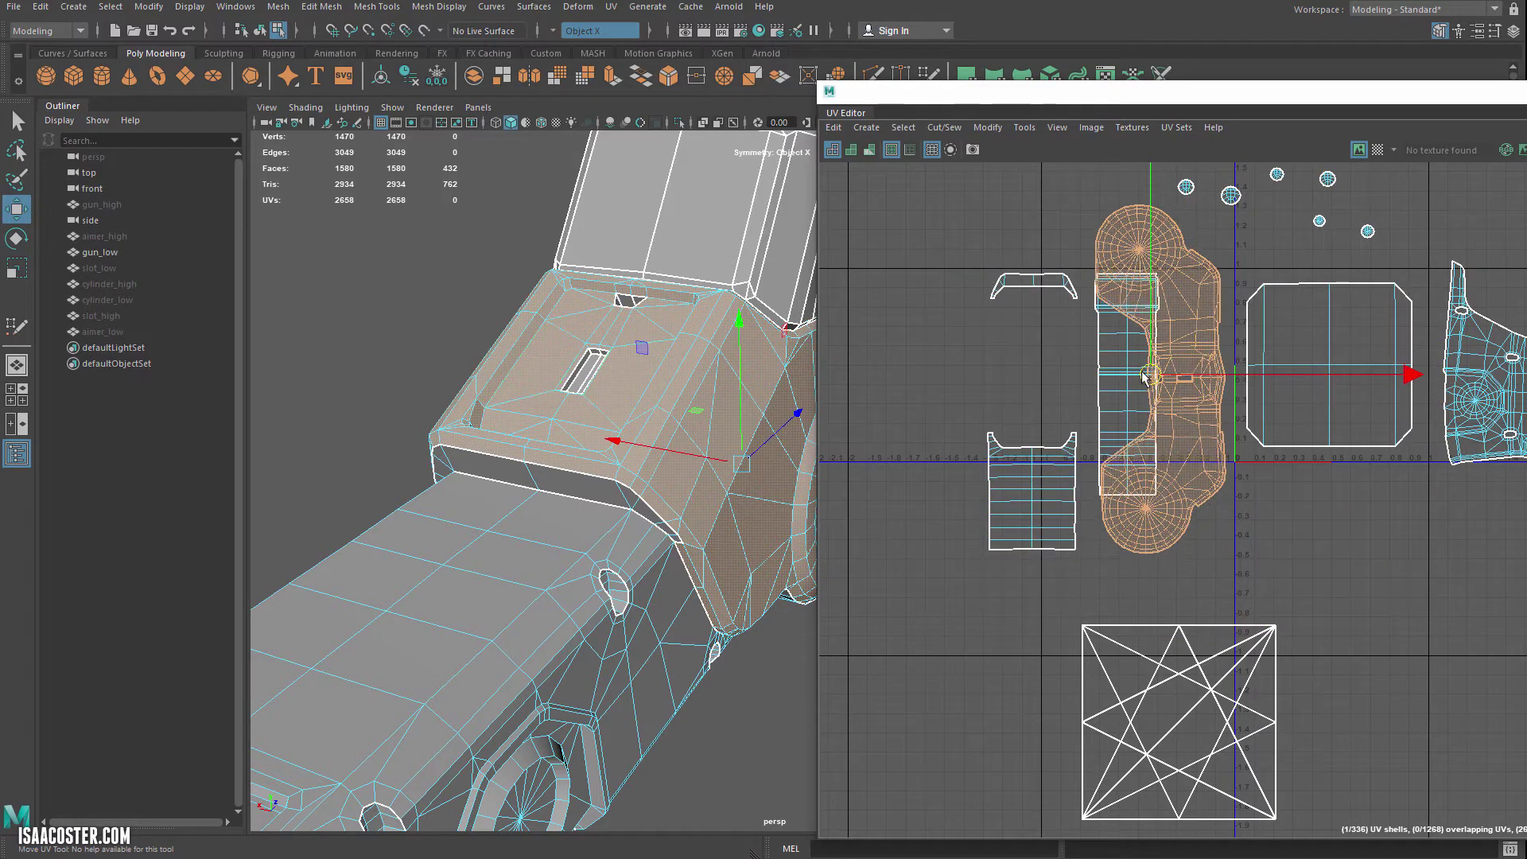
{"action": "left_click", "coordinate": [1230, 390]}
- Move the long rectangular strip shell aside so it no longer overlaps the housing shell
{"action": "scroll", "coordinate": [1230, 390], "scroll_direction": "up", "scroll_amount": 5}
{"action": "middle_click_drag", "start_coordinate": [1231, 433], "coordinate": [1281, 449], "text": "alt"}
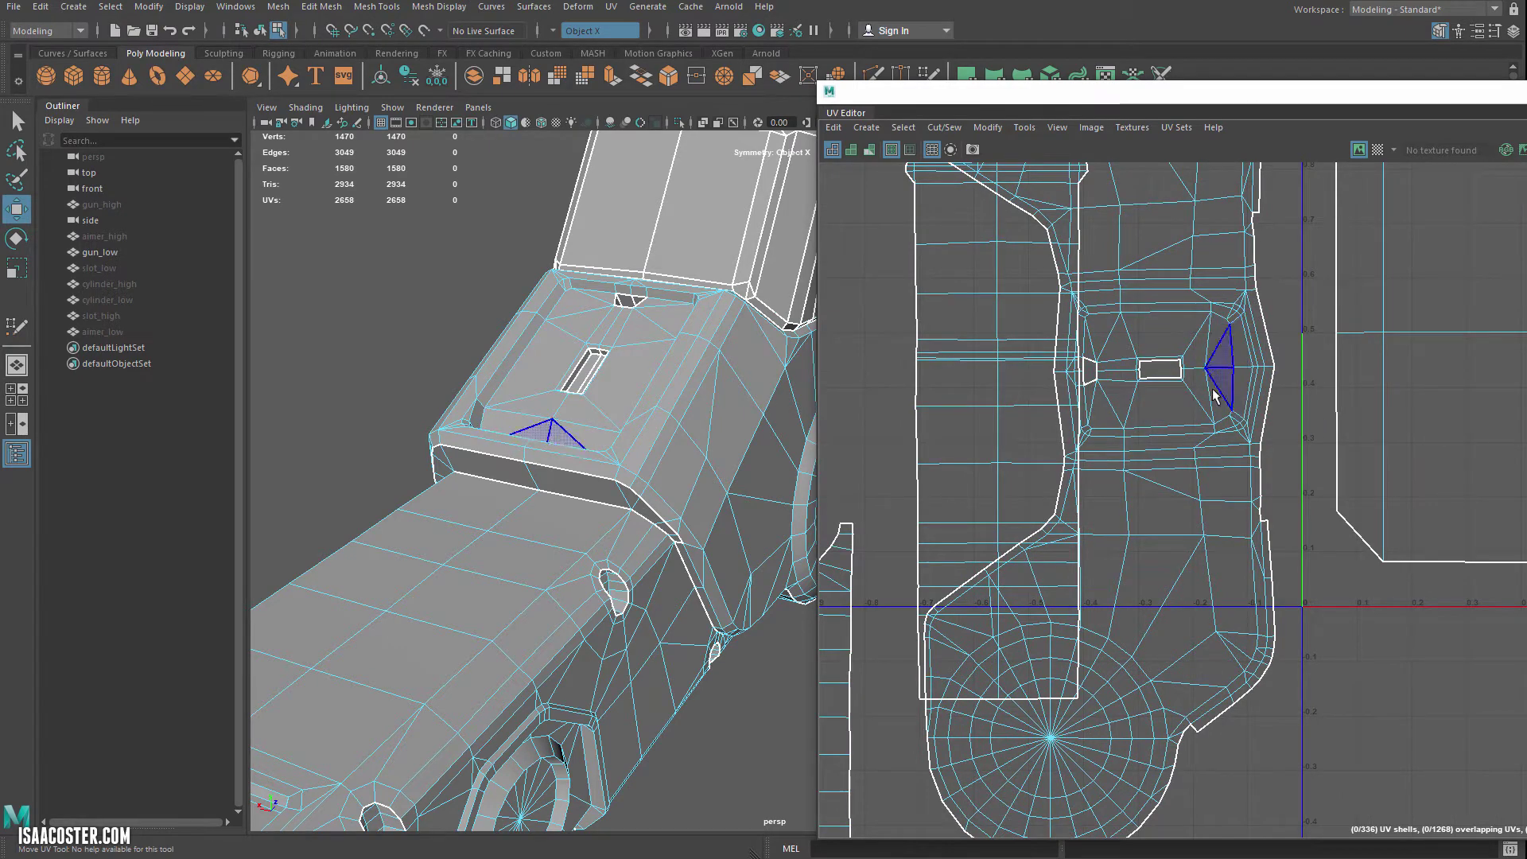
{"action": "middle_click_drag", "start_coordinate": [1192, 402], "coordinate": [1233, 402], "text": "alt"}
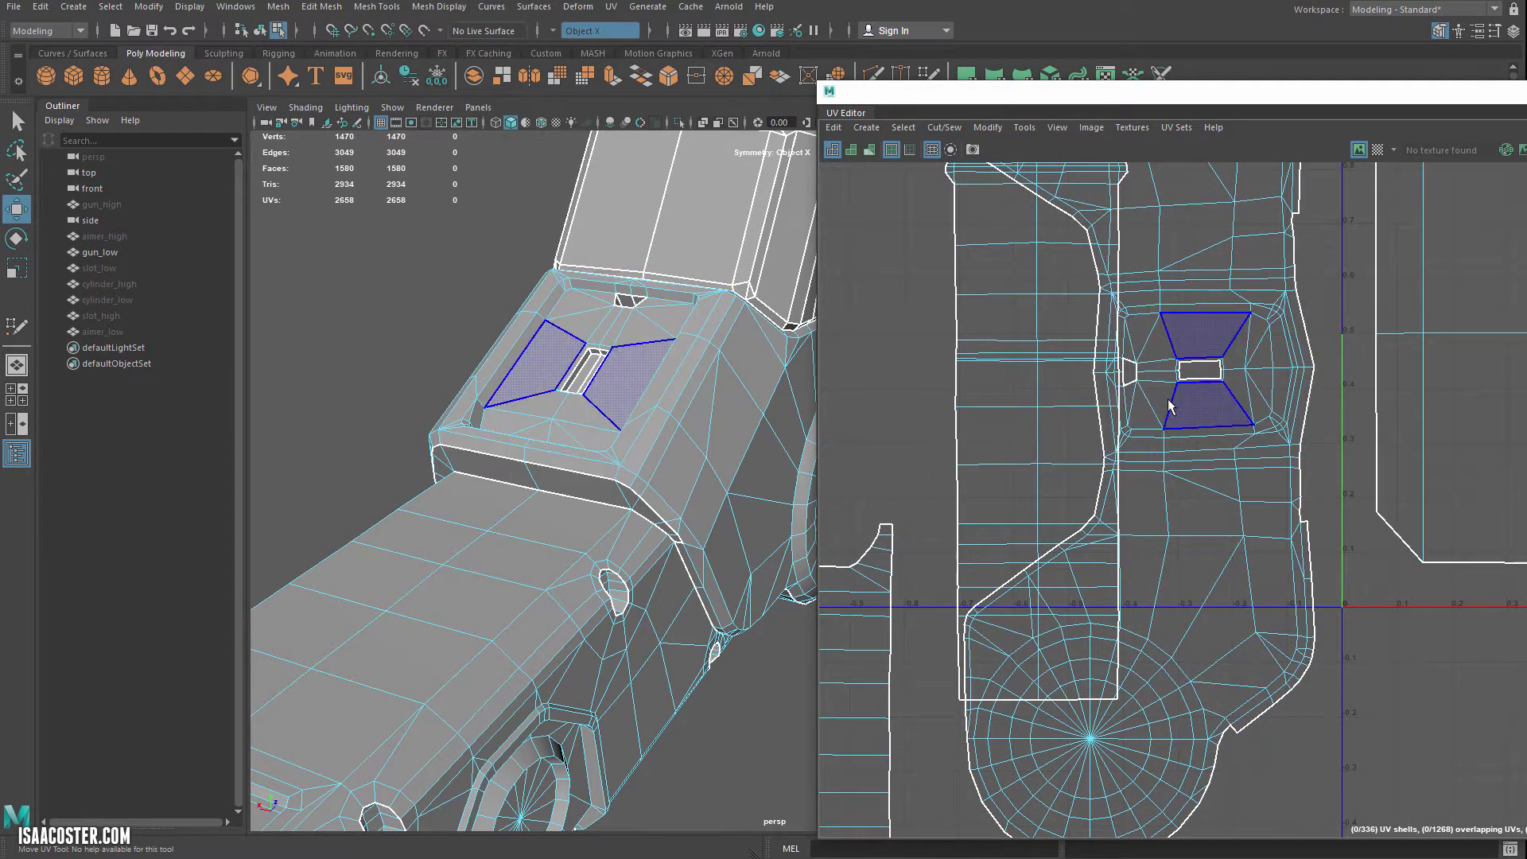
{"action": "double_click", "coordinate": [1034, 338]}
{"action": "left_click_drag", "start_coordinate": [1038, 388], "coordinate": [859, 393]}
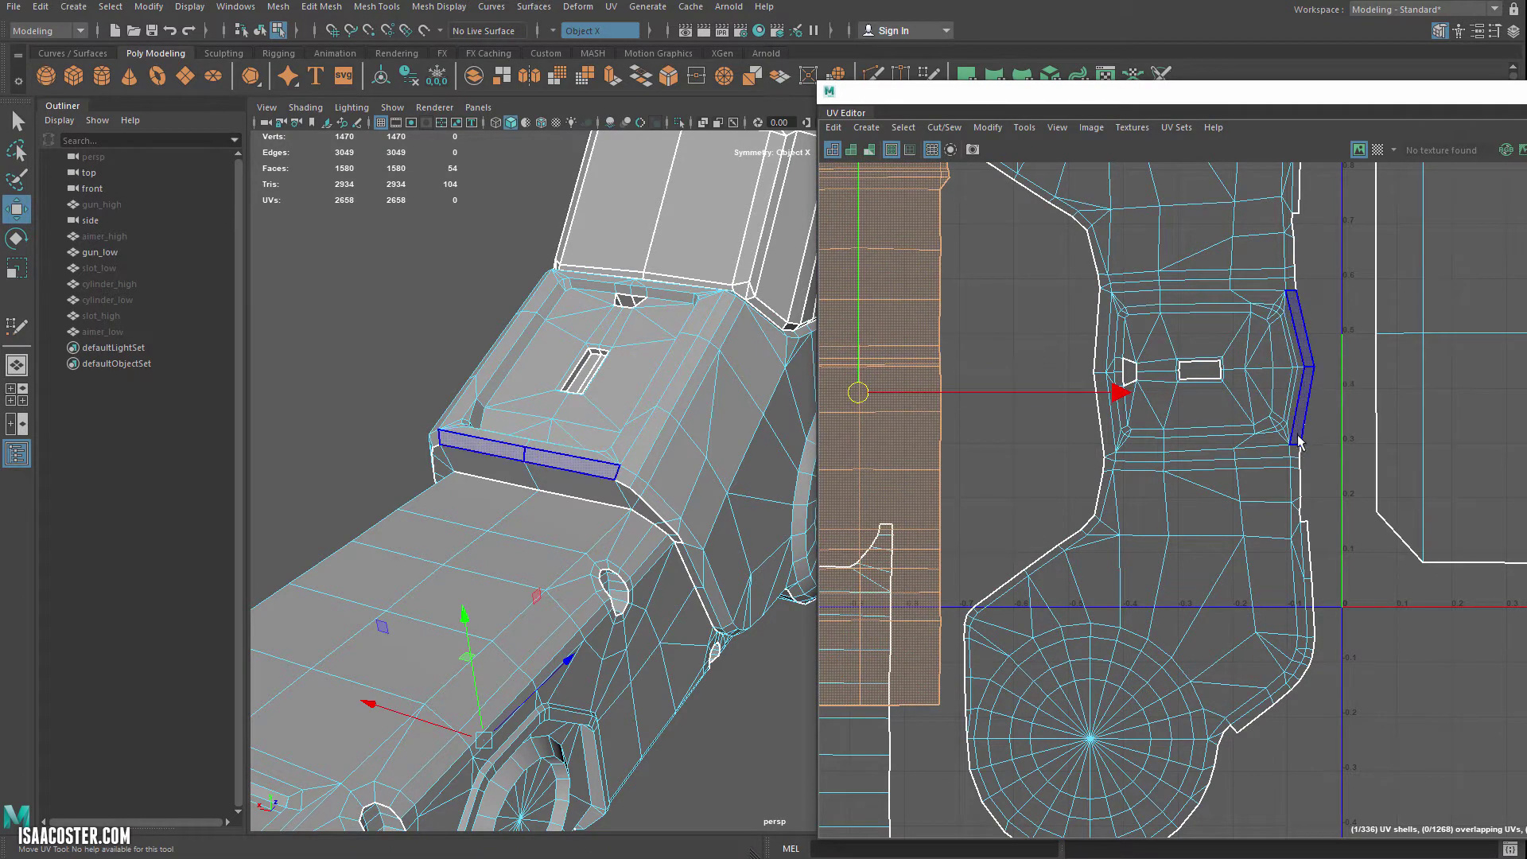
- Check the front lip faces for UV distortion with the checker map displayed on the model, and switch the checker off again
{"action": "left_click", "coordinate": [1305, 382]}
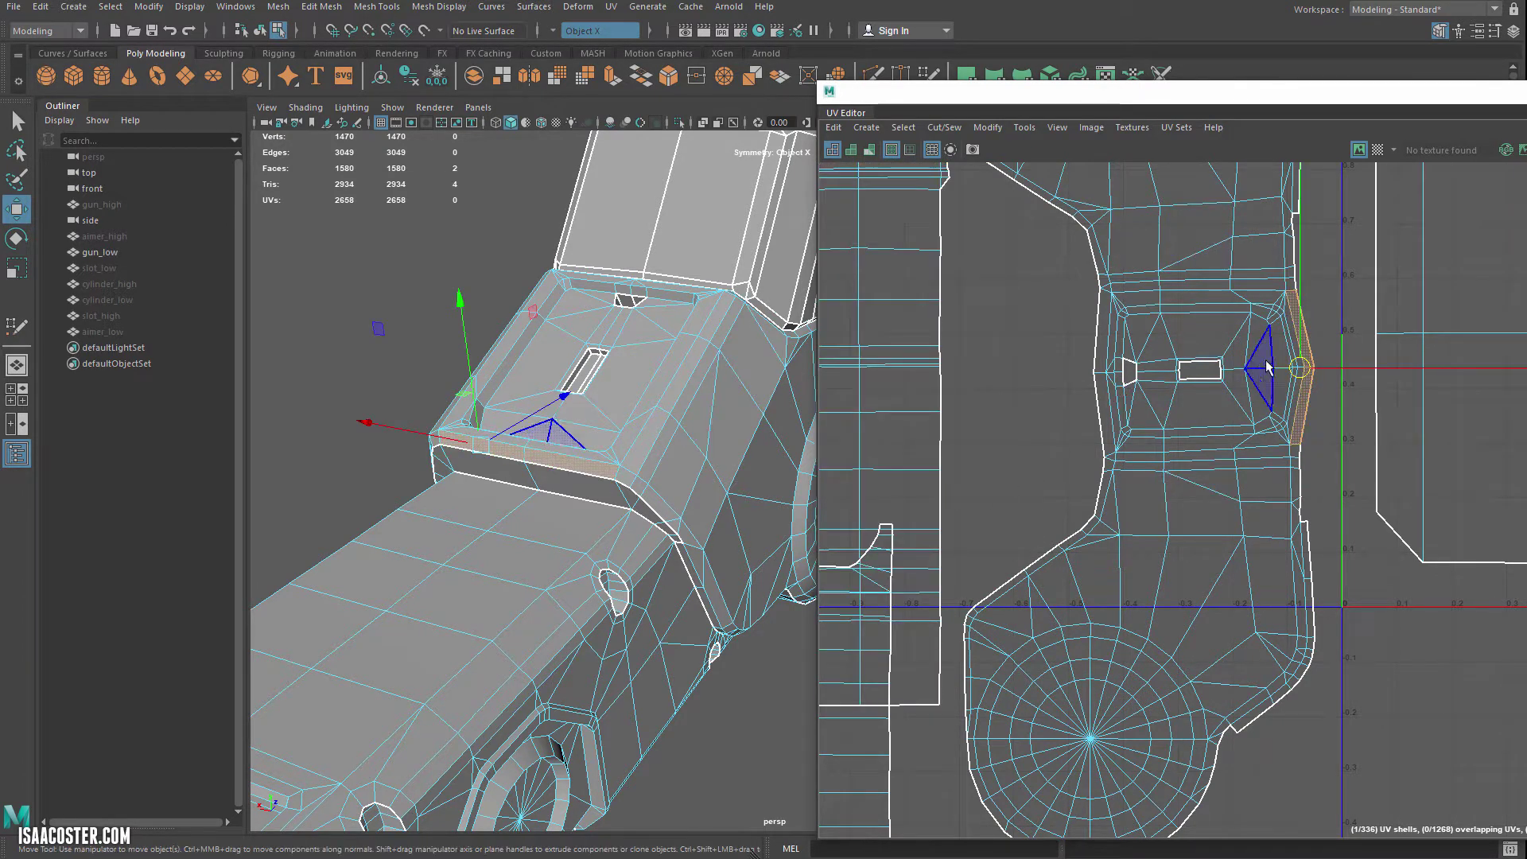
{"action": "left_click", "coordinate": [1309, 301]}
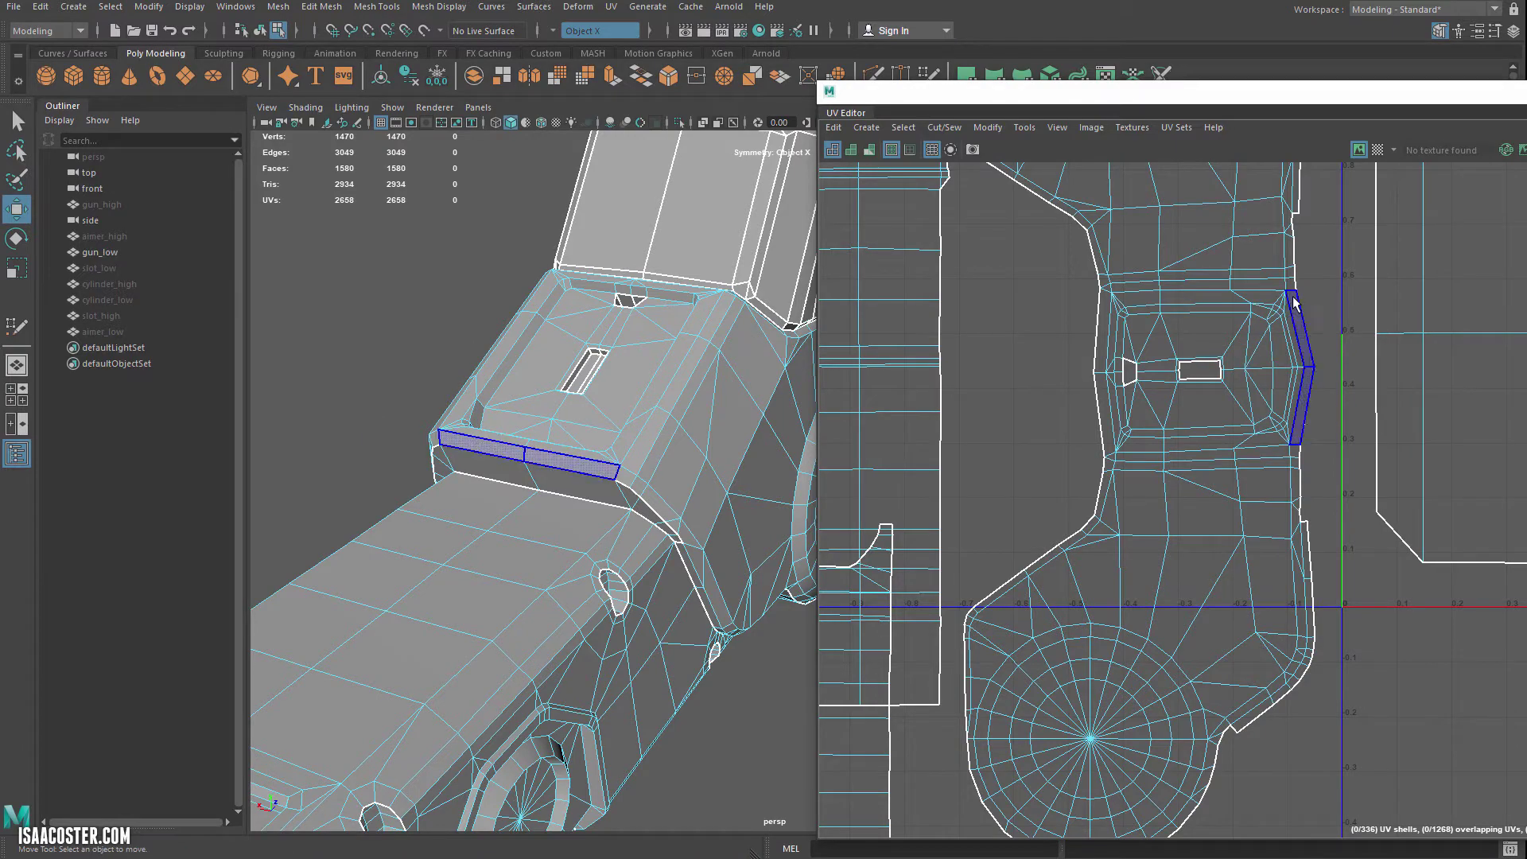
{"action": "left_click", "coordinate": [1379, 150]}
{"action": "middle_click_drag", "start_coordinate": [474, 477], "coordinate": [569, 469], "text": "alt"}
{"action": "left_click_drag", "start_coordinate": [570, 470], "coordinate": [656, 485], "text": "alt"}
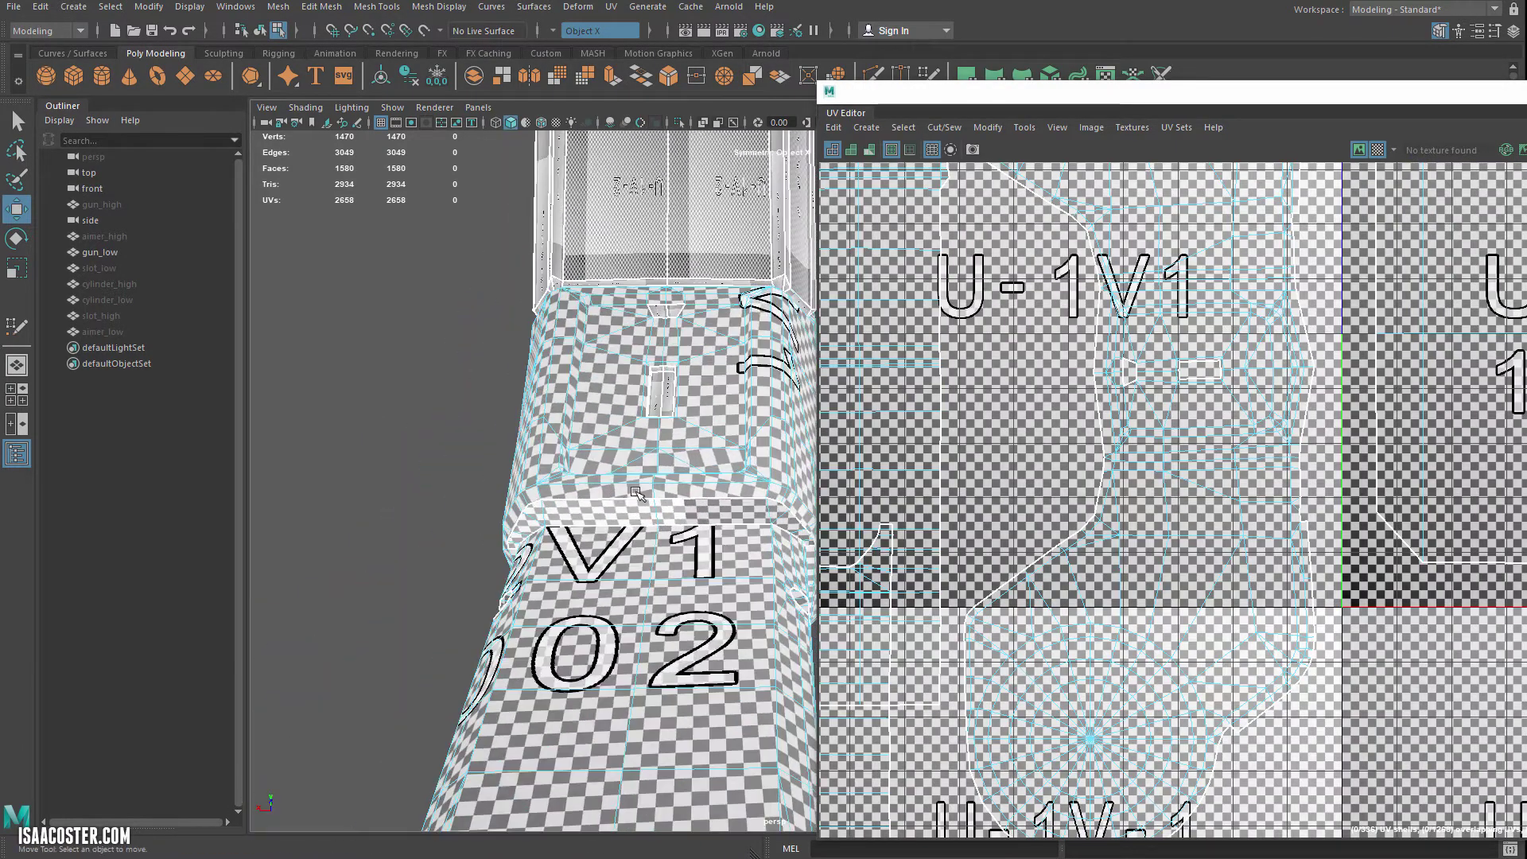
{"action": "right_click_drag", "start_coordinate": [601, 456], "coordinate": [700, 549], "text": "alt"}
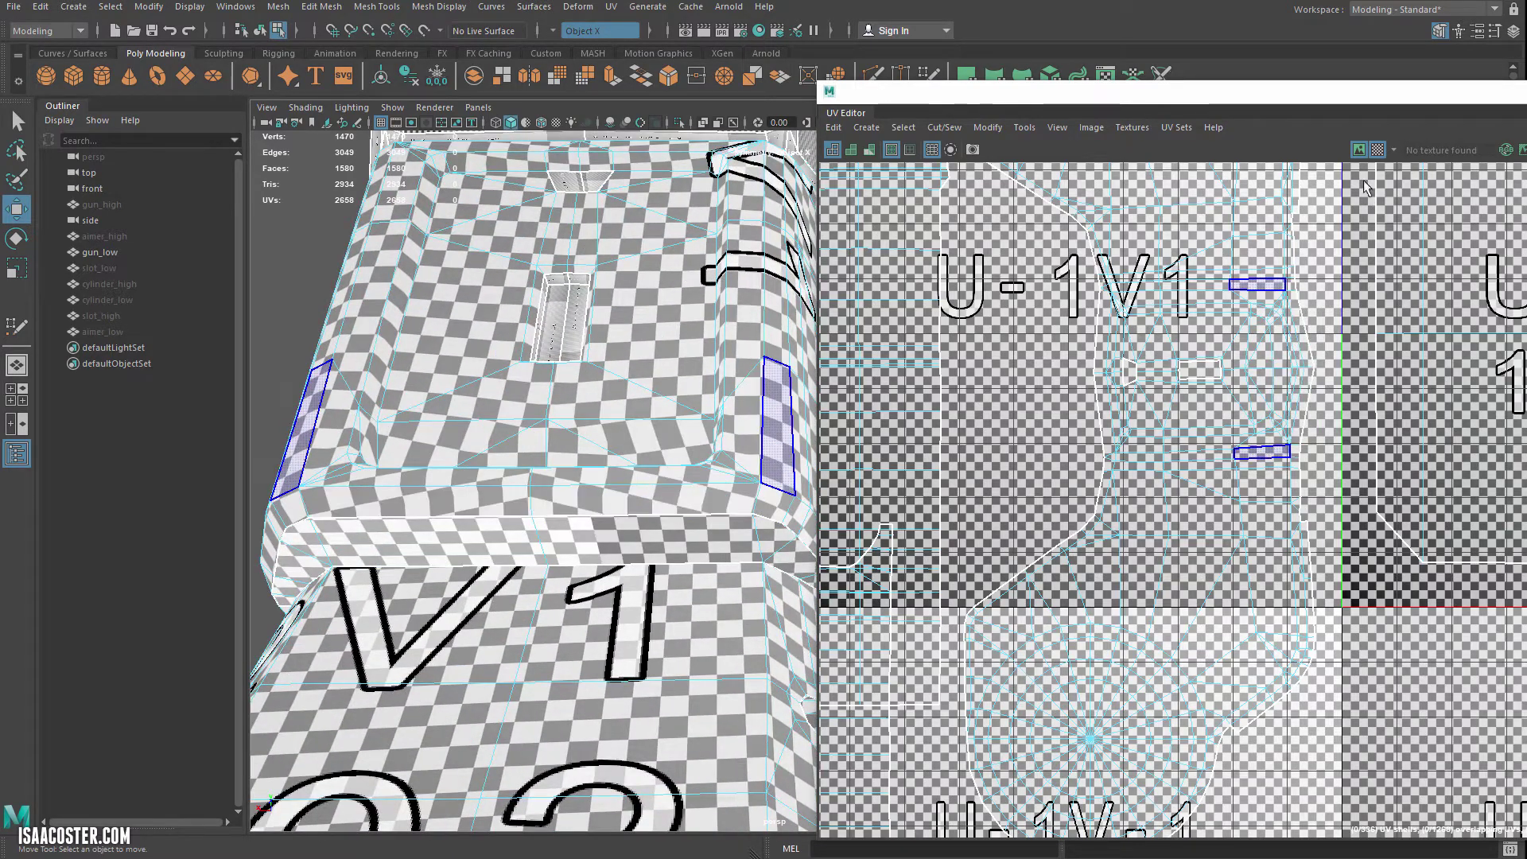
{"action": "left_click", "coordinate": [1380, 150]}
{"action": "middle_click_drag", "start_coordinate": [1331, 398], "coordinate": [1309, 417], "text": "alt"}
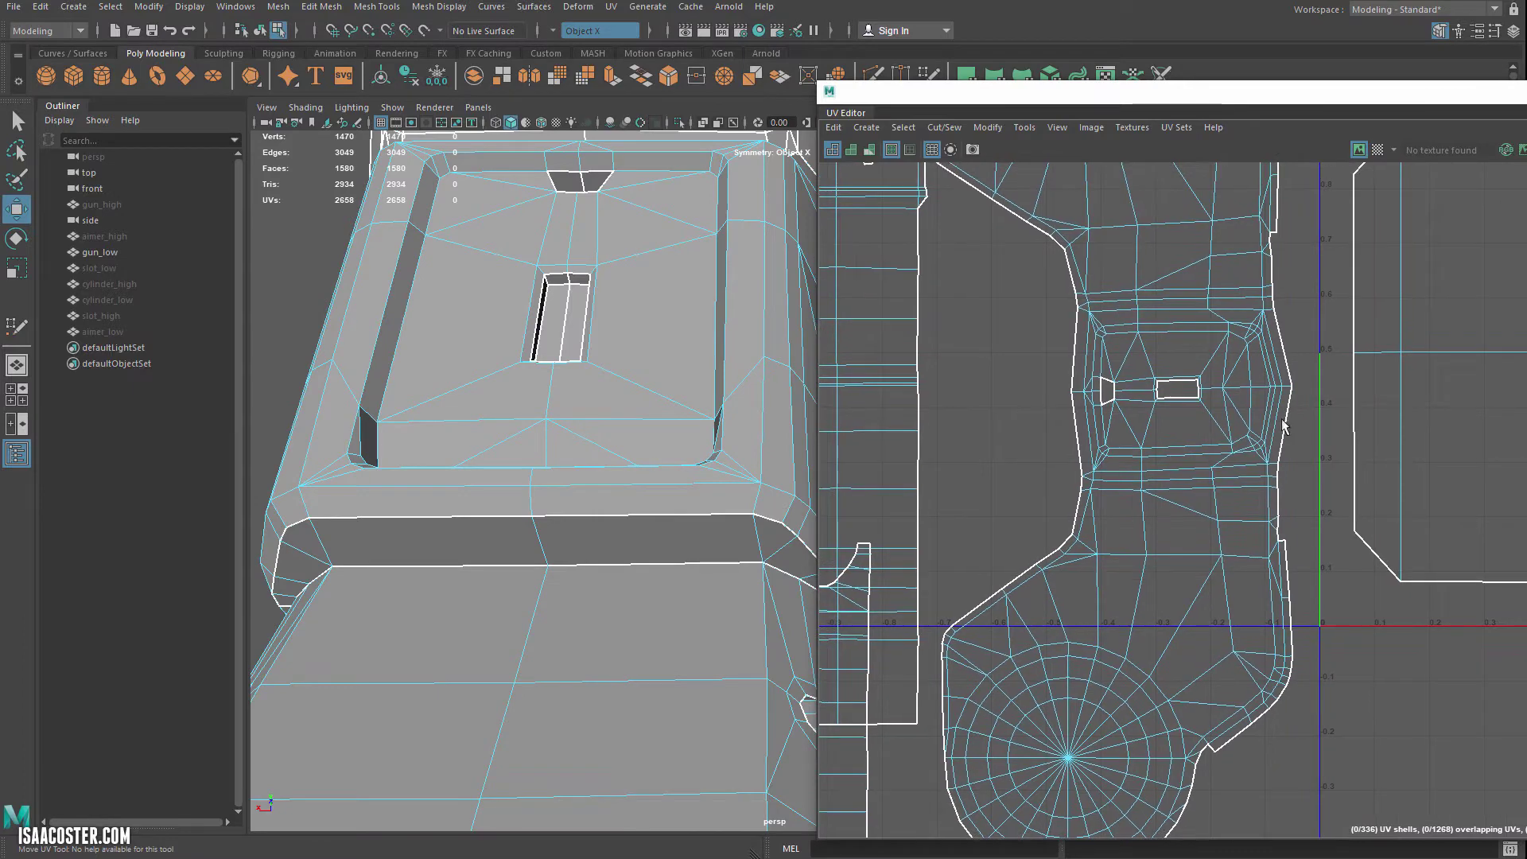
- Cut the housing shell along the long bevel edges on both sides of the recessed top panel
{"action": "right_click_drag", "start_coordinate": [1180, 346], "coordinate": [1178, 315]}
{"action": "scroll", "coordinate": [1070, 318], "scroll_direction": "up", "scroll_amount": 2}
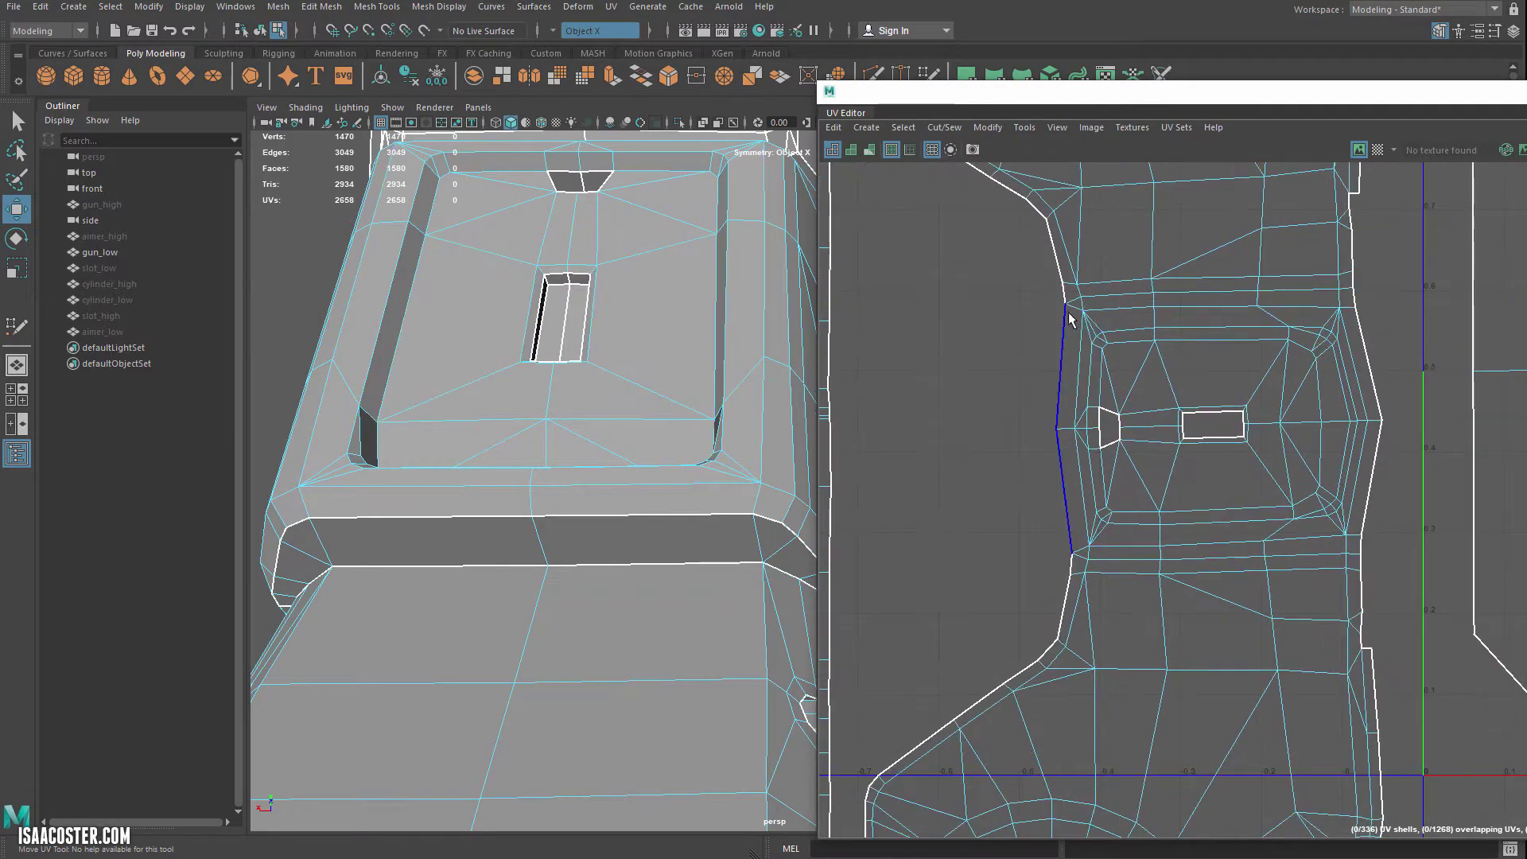
{"action": "left_click_drag", "start_coordinate": [746, 445], "coordinate": [685, 471], "text": "alt"}
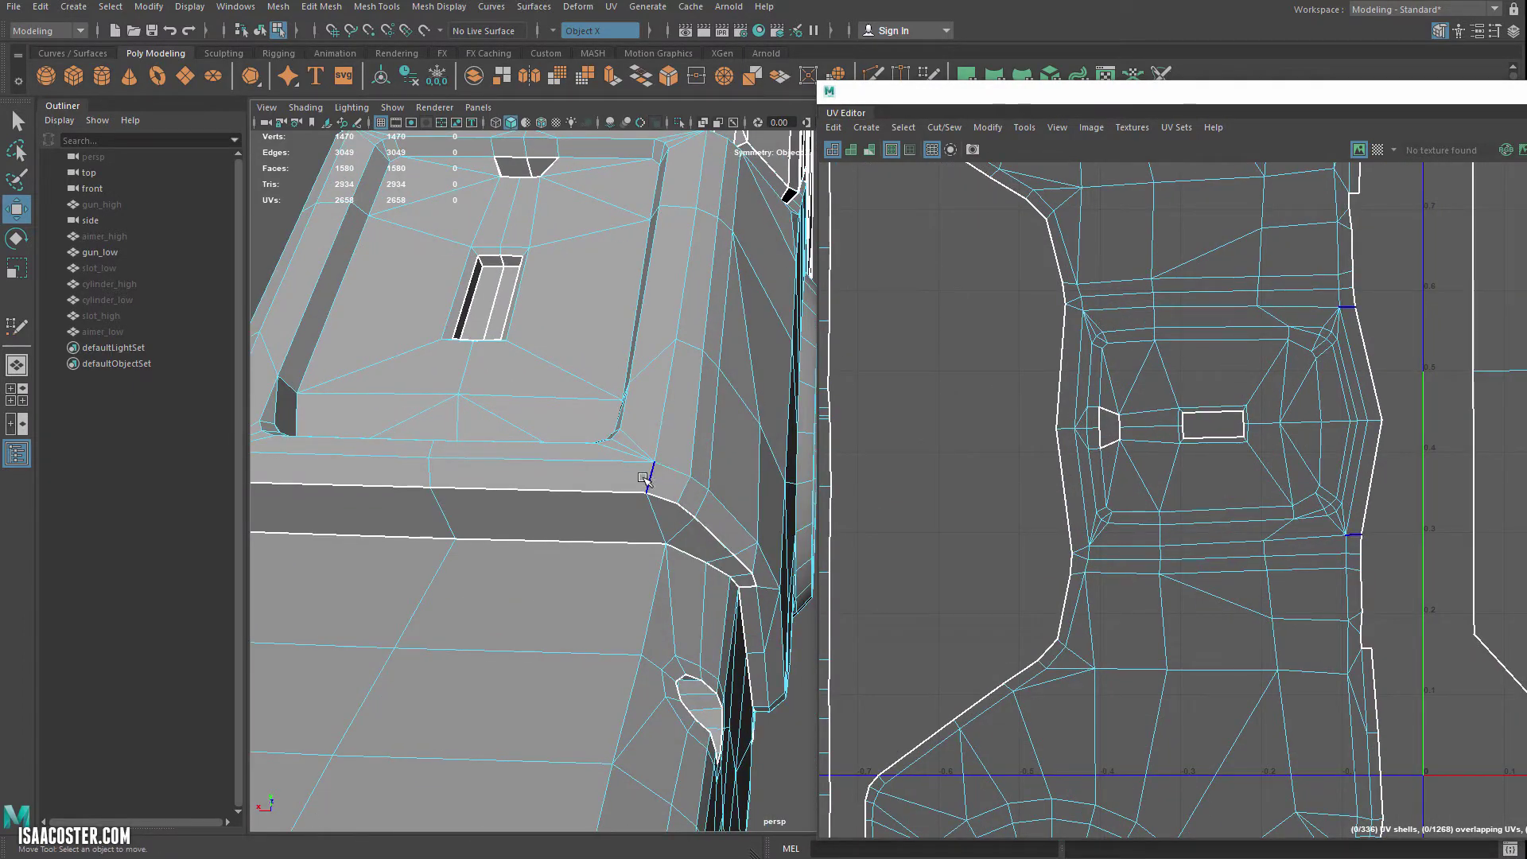
{"action": "left_click", "coordinate": [684, 487]}
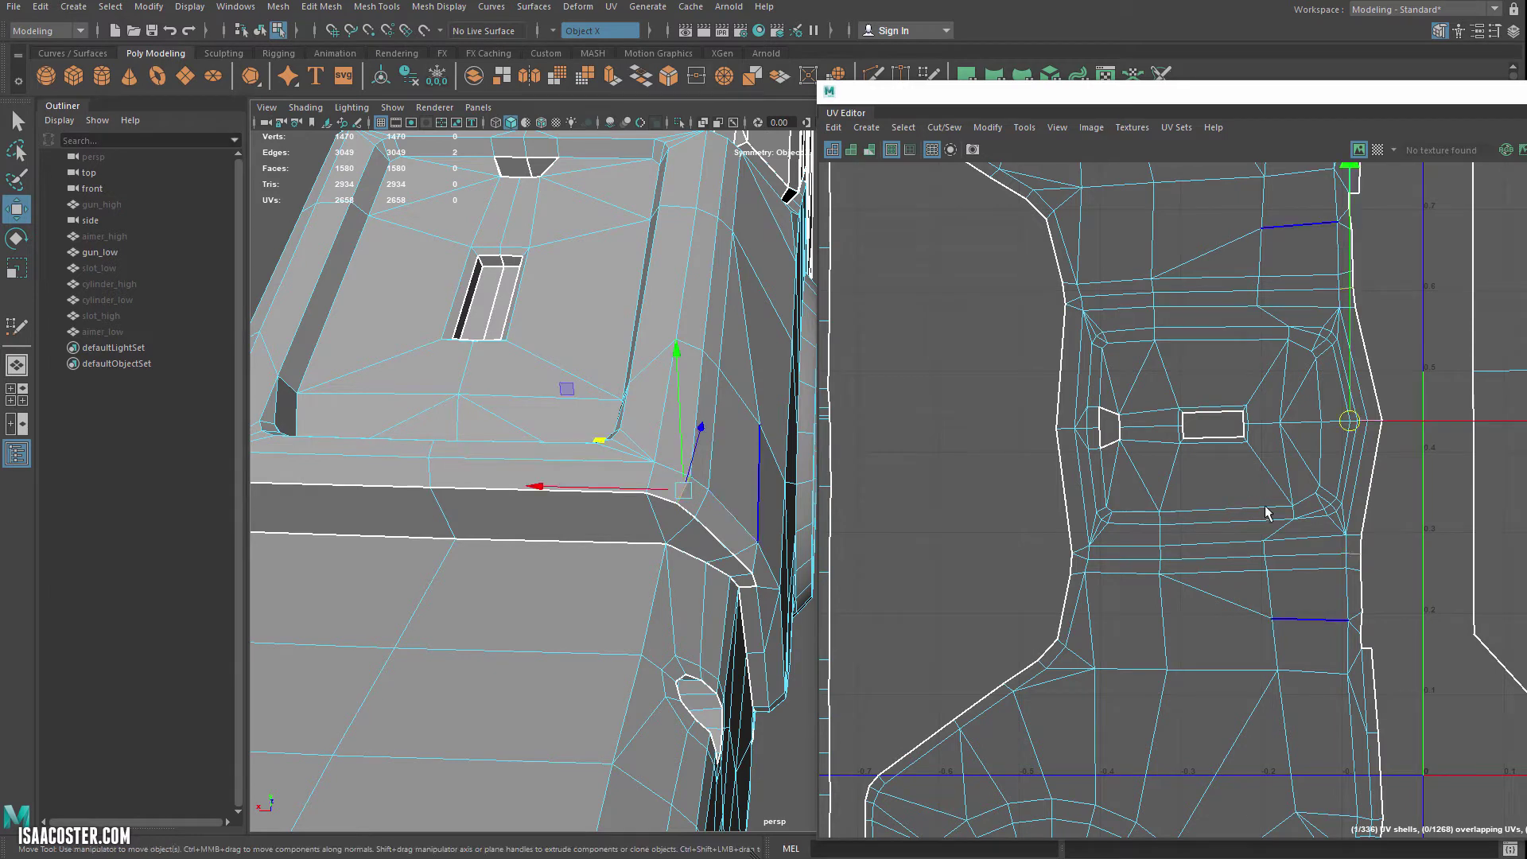
{"action": "left_click", "coordinate": [1303, 554], "text": "shift"}
{"action": "left_click", "coordinate": [1225, 559], "text": "shift"}
{"action": "left_click", "coordinate": [1114, 560], "text": "shift"}
{"action": "left_click", "coordinate": [1079, 555], "text": "shift"}
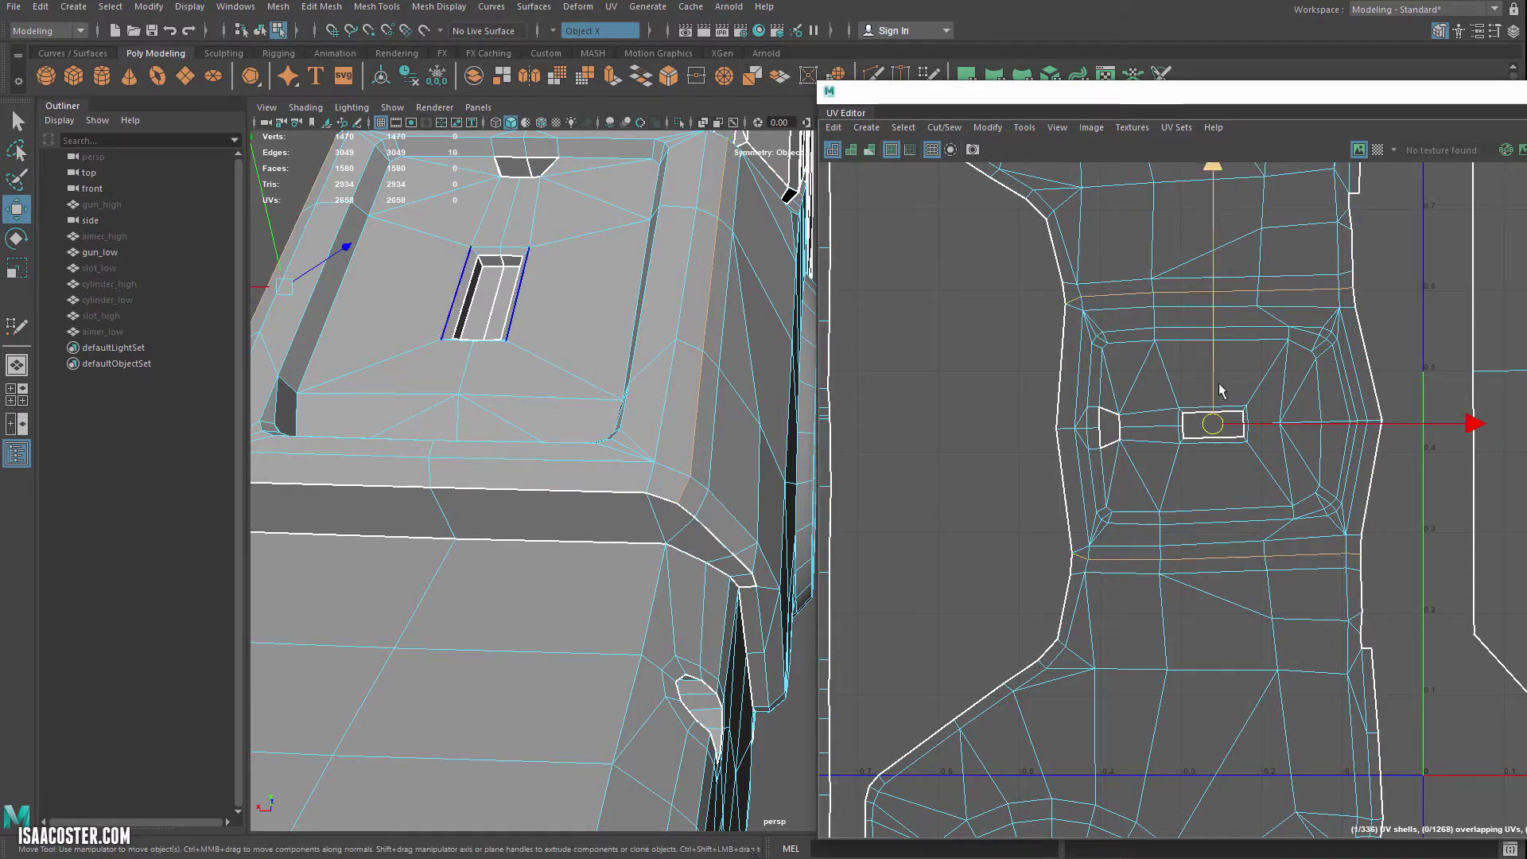
{"action": "left_click", "coordinate": [932, 129]}
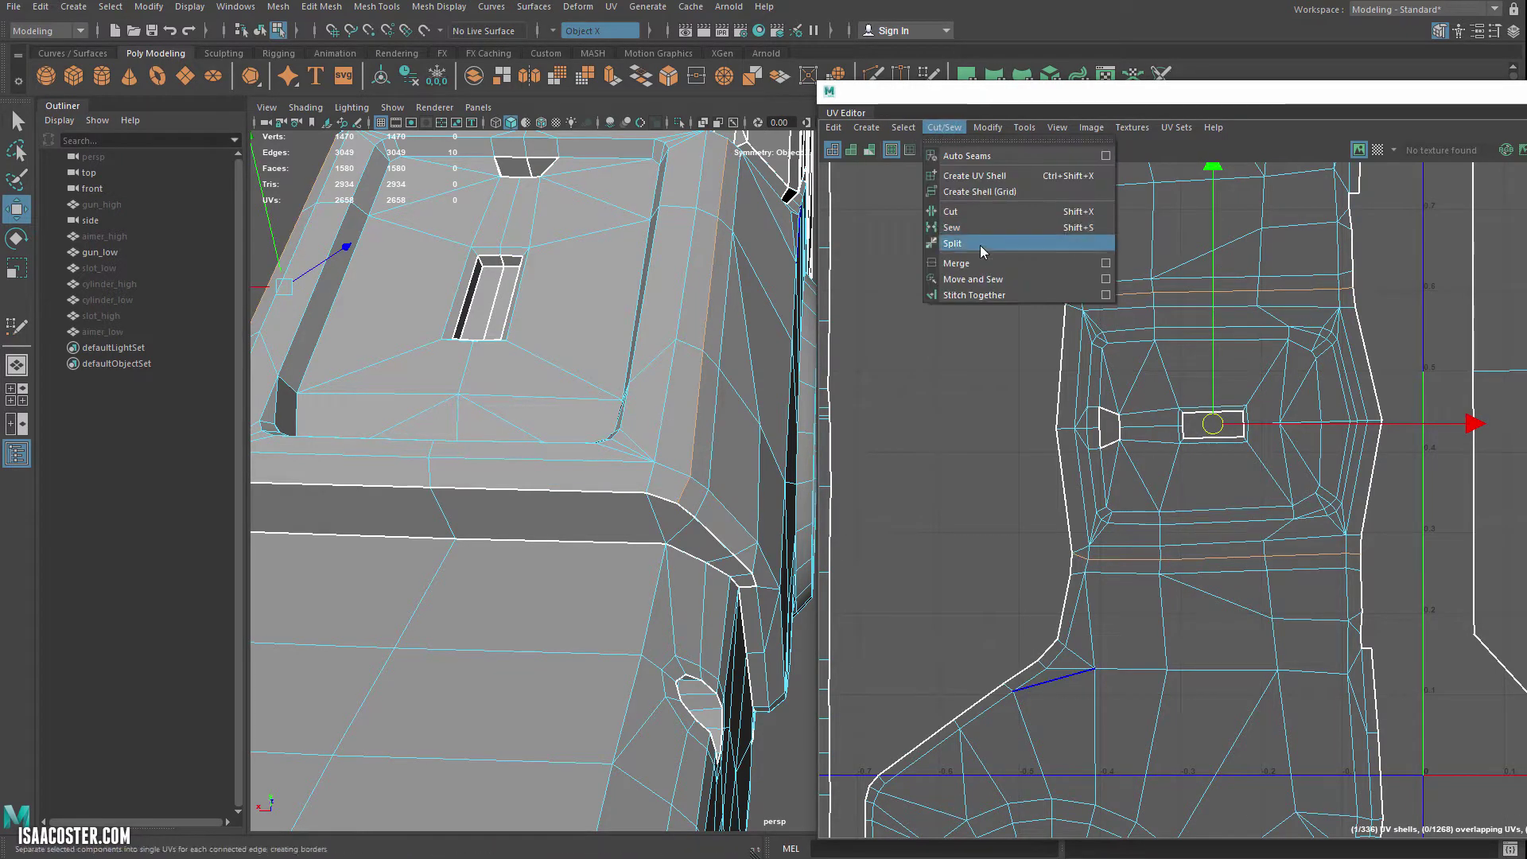
{"action": "left_click", "coordinate": [970, 227]}
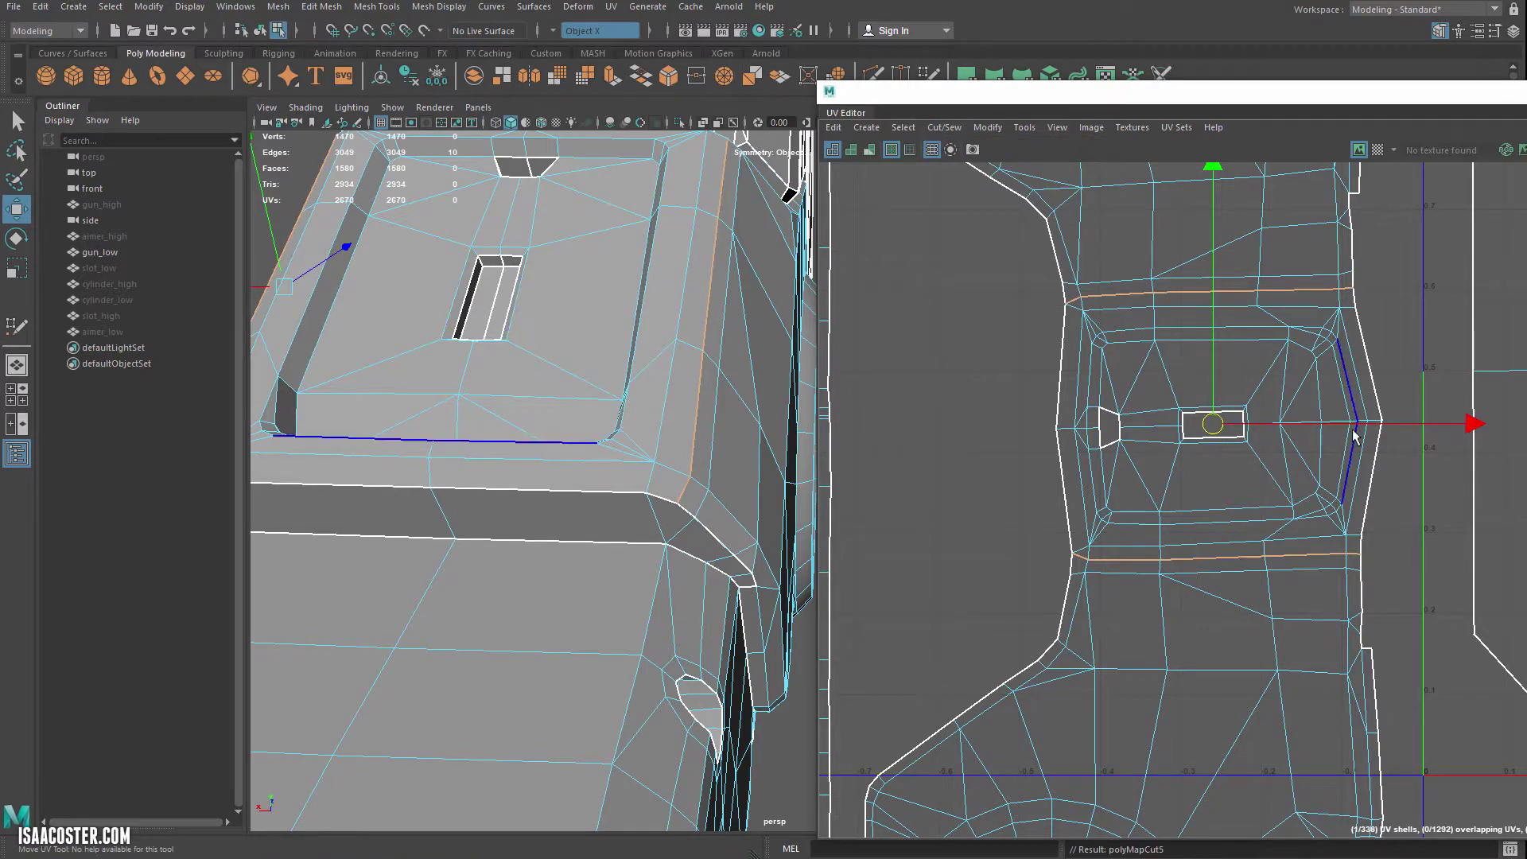
- Try unfolding the separated top panel shell on its own and undo the unfold
{"action": "left_click", "coordinate": [1326, 385]}
{"action": "right_click_drag", "start_coordinate": [1326, 384], "coordinate": [1326, 420]}
{"action": "double_click", "coordinate": [1326, 420]}
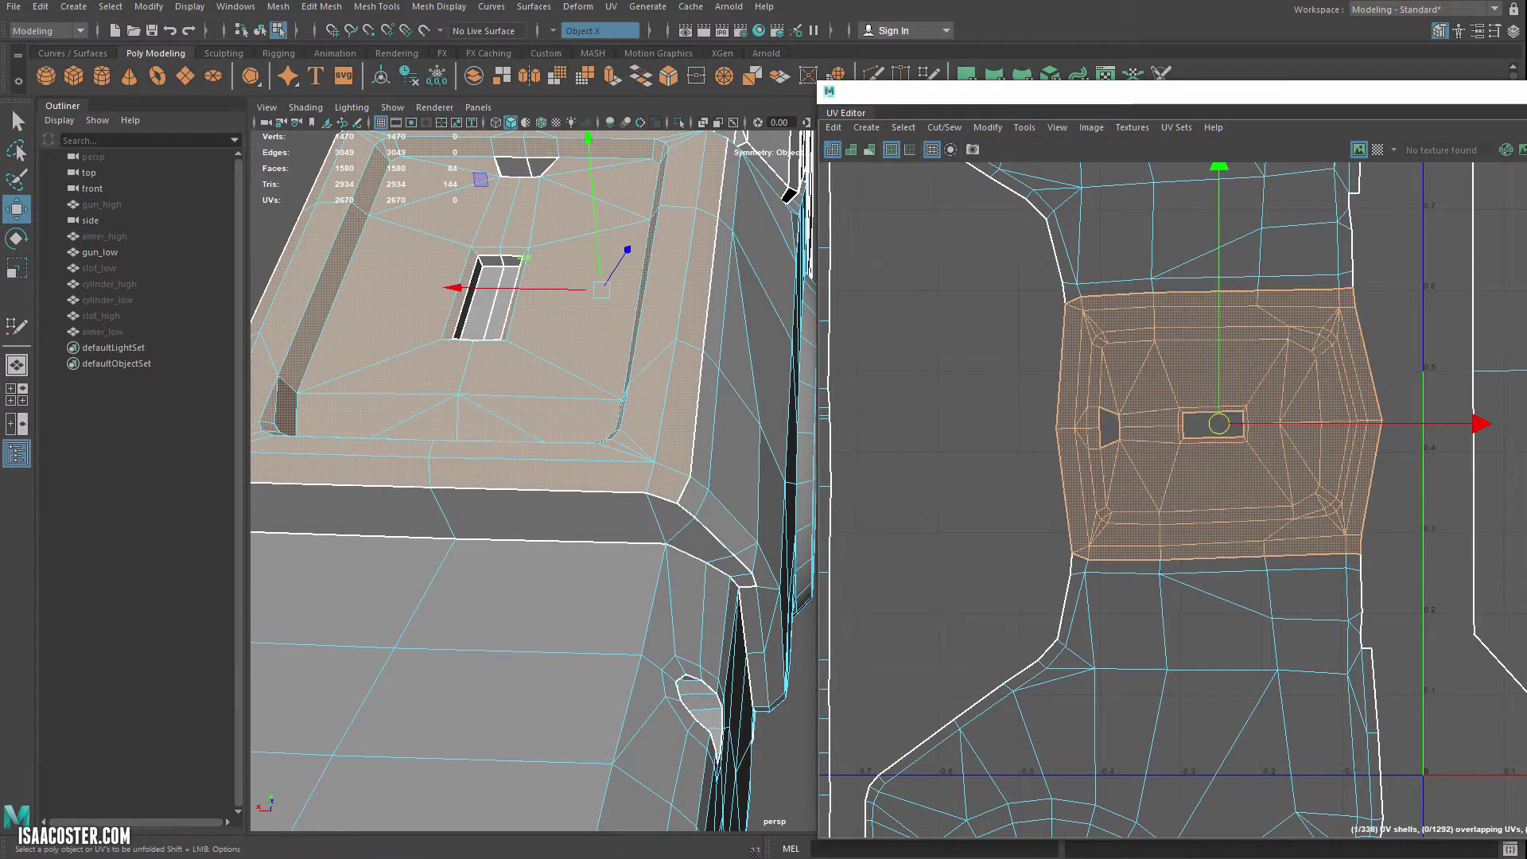
{"action": "key", "text": "ctrl+u"}
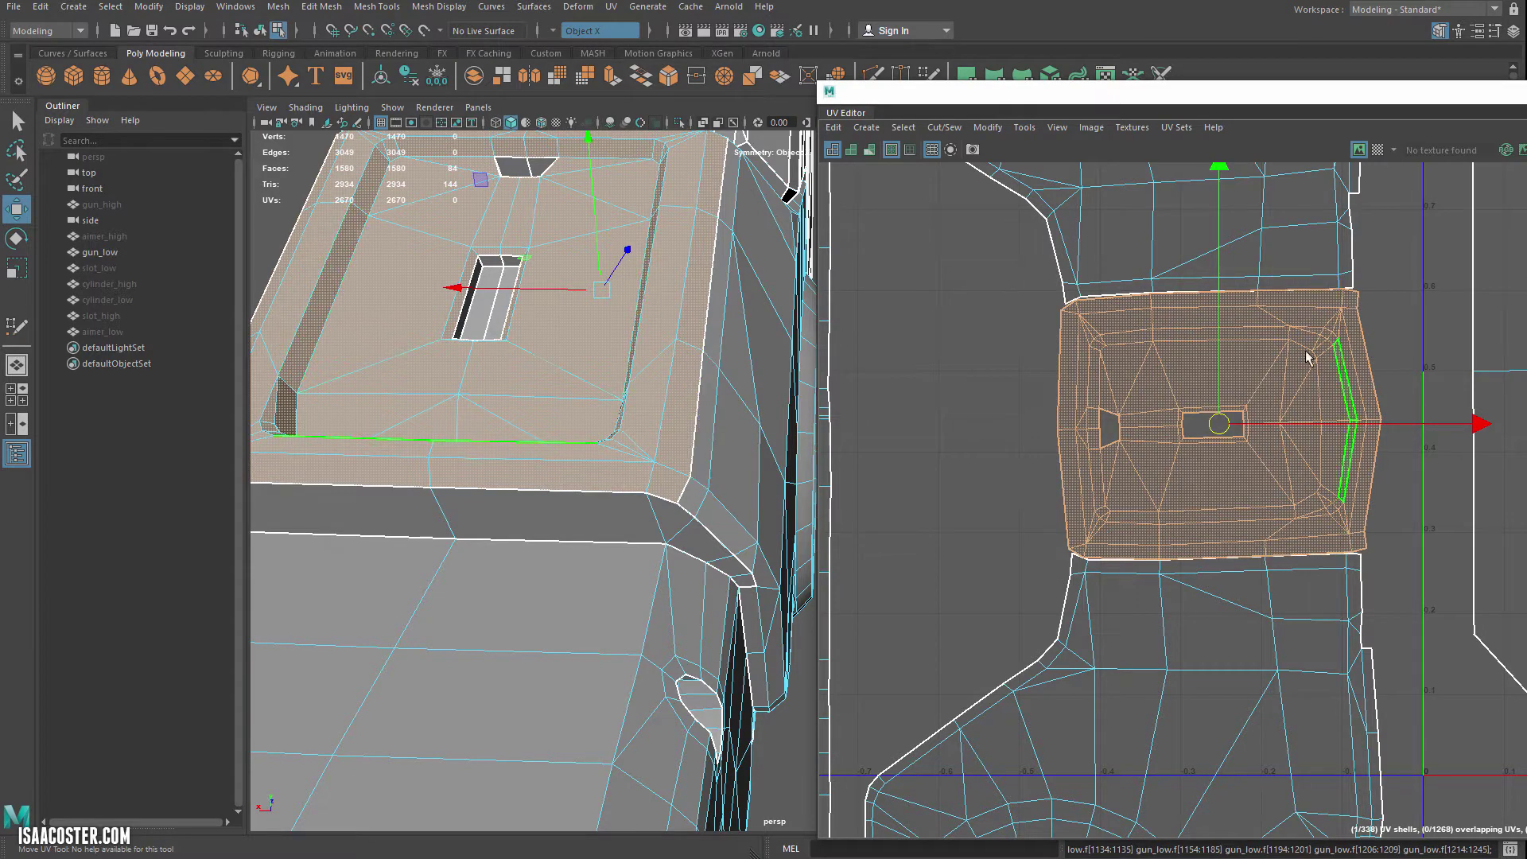
{"action": "left_click", "coordinate": [1395, 522]}
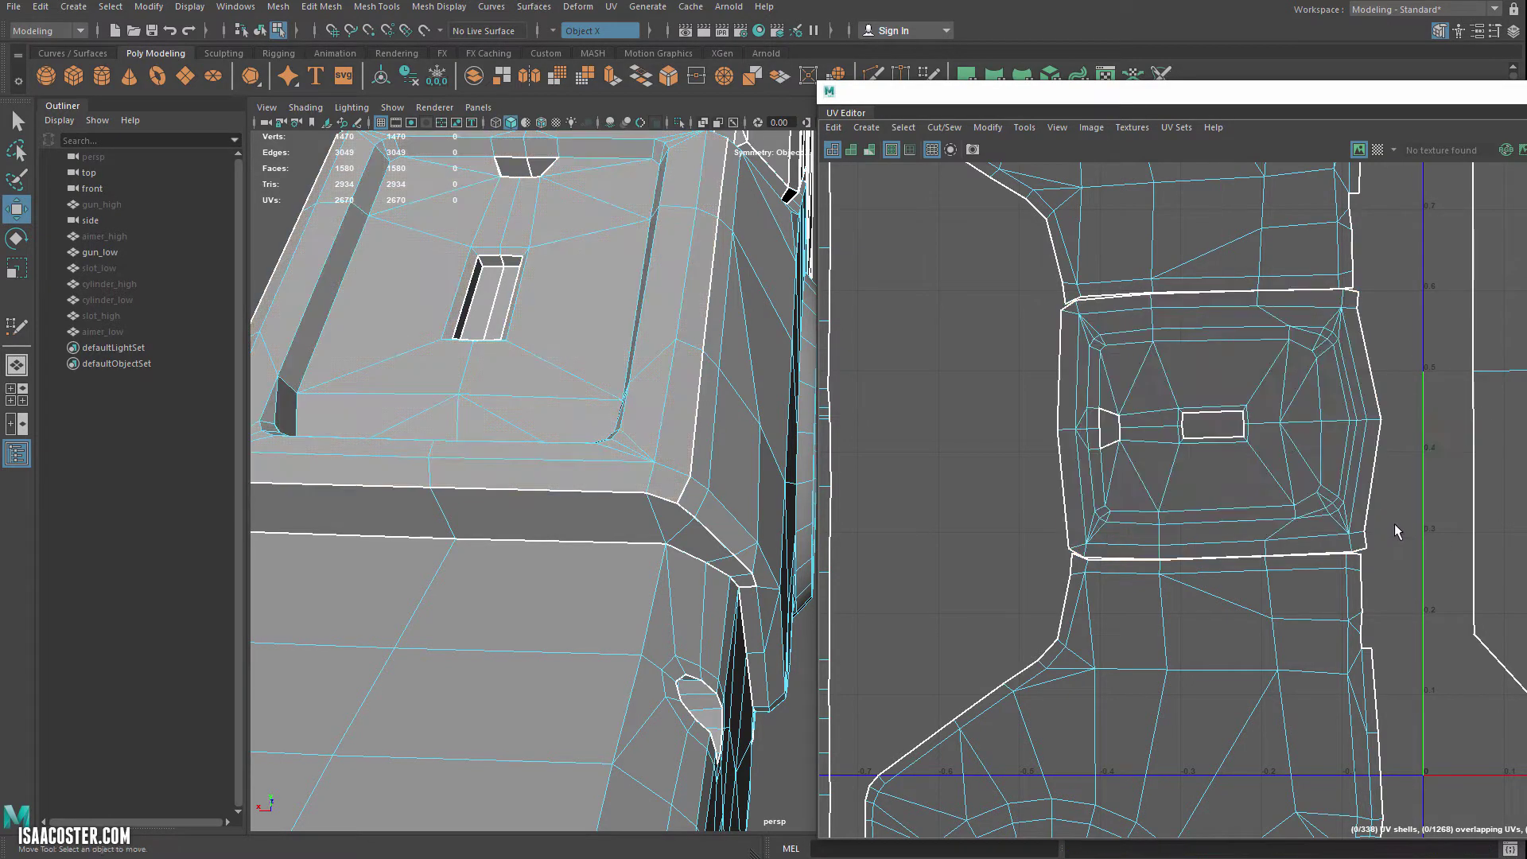
{"action": "key", "text": "ctrl+z"}
{"action": "key", "text": "ctrl+z"}
{"action": "key", "text": "ctrl+z"}
{"action": "left_click", "coordinate": [1388, 481]}
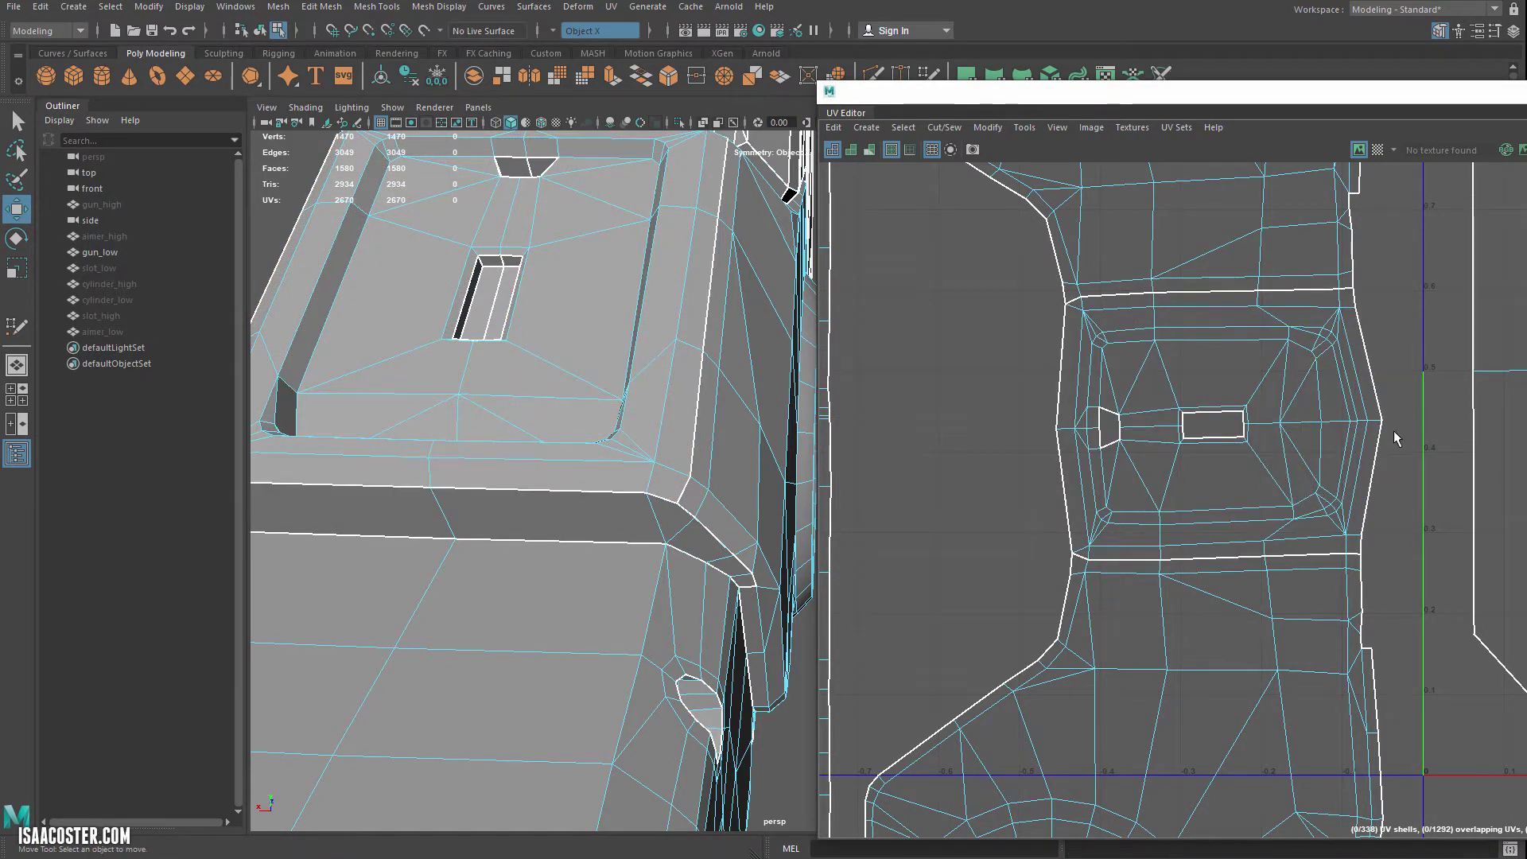
{"action": "middle_click_drag", "start_coordinate": [1393, 431], "coordinate": [1372, 418], "text": "alt"}
{"action": "right_click_drag", "start_coordinate": [1384, 386], "coordinate": [1339, 362]}
{"action": "left_click", "coordinate": [1344, 370]}
{"action": "left_click", "coordinate": [979, 448]}
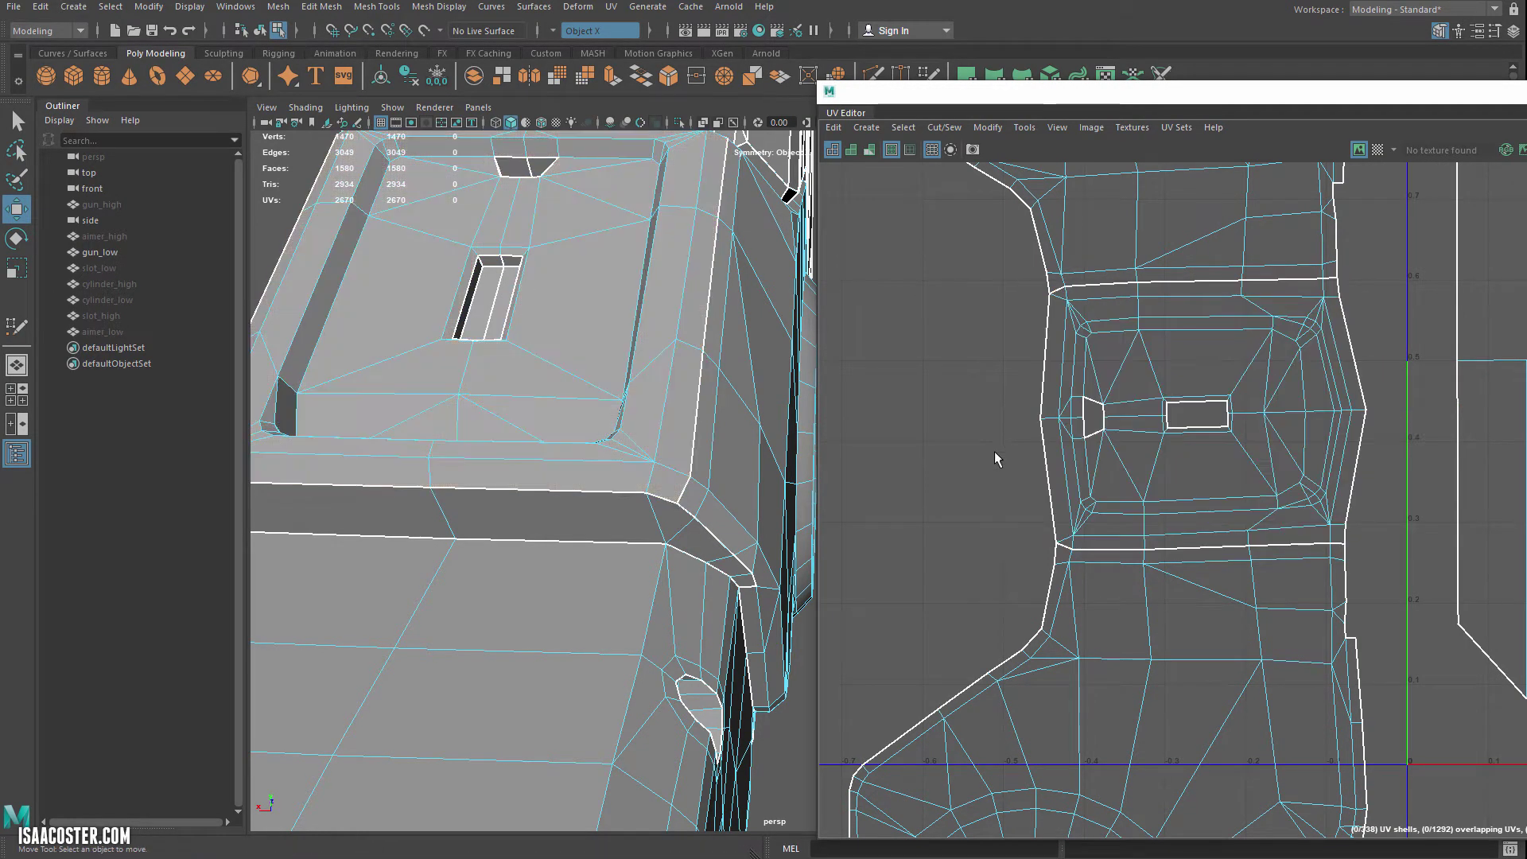
- Undo the cut along the bevel edges on both sides of the recessed top panel and clear the selection
{"action": "key", "text": "ctrl+z"}
{"action": "key", "text": "ctrl+z"}
{"action": "key", "text": "ctrl+z"}
{"action": "key", "text": "ctrl+z"}
{"action": "key", "text": "ctrl+z"}
{"action": "key", "text": "ctrl+z"}
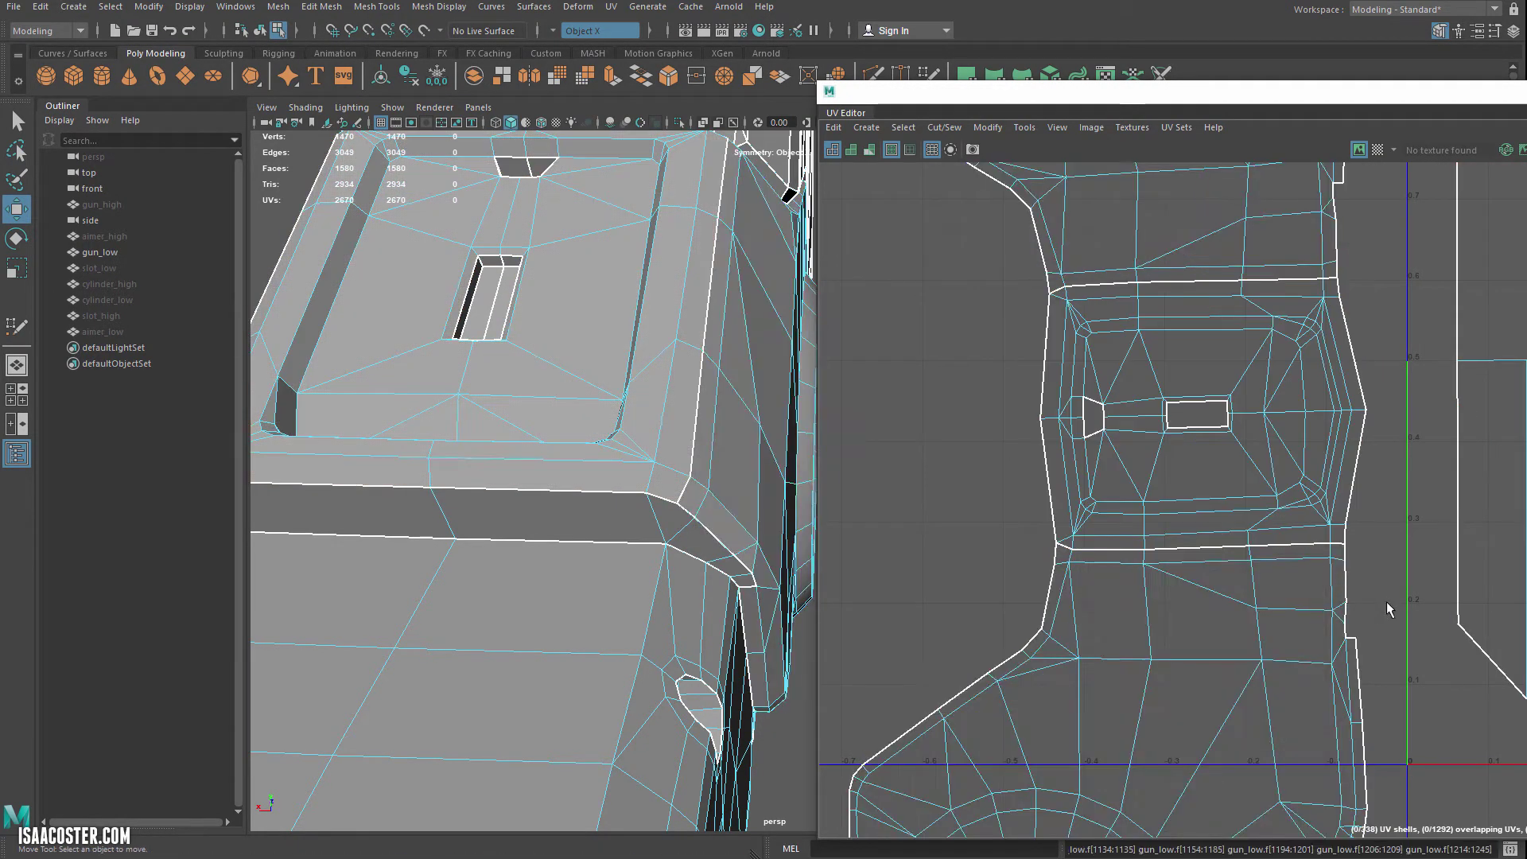
{"action": "key", "text": "ctrl+z"}
{"action": "key", "text": "ctrl+z"}
{"action": "key", "text": "ctrl+z"}
{"action": "key", "text": "ctrl+z"}
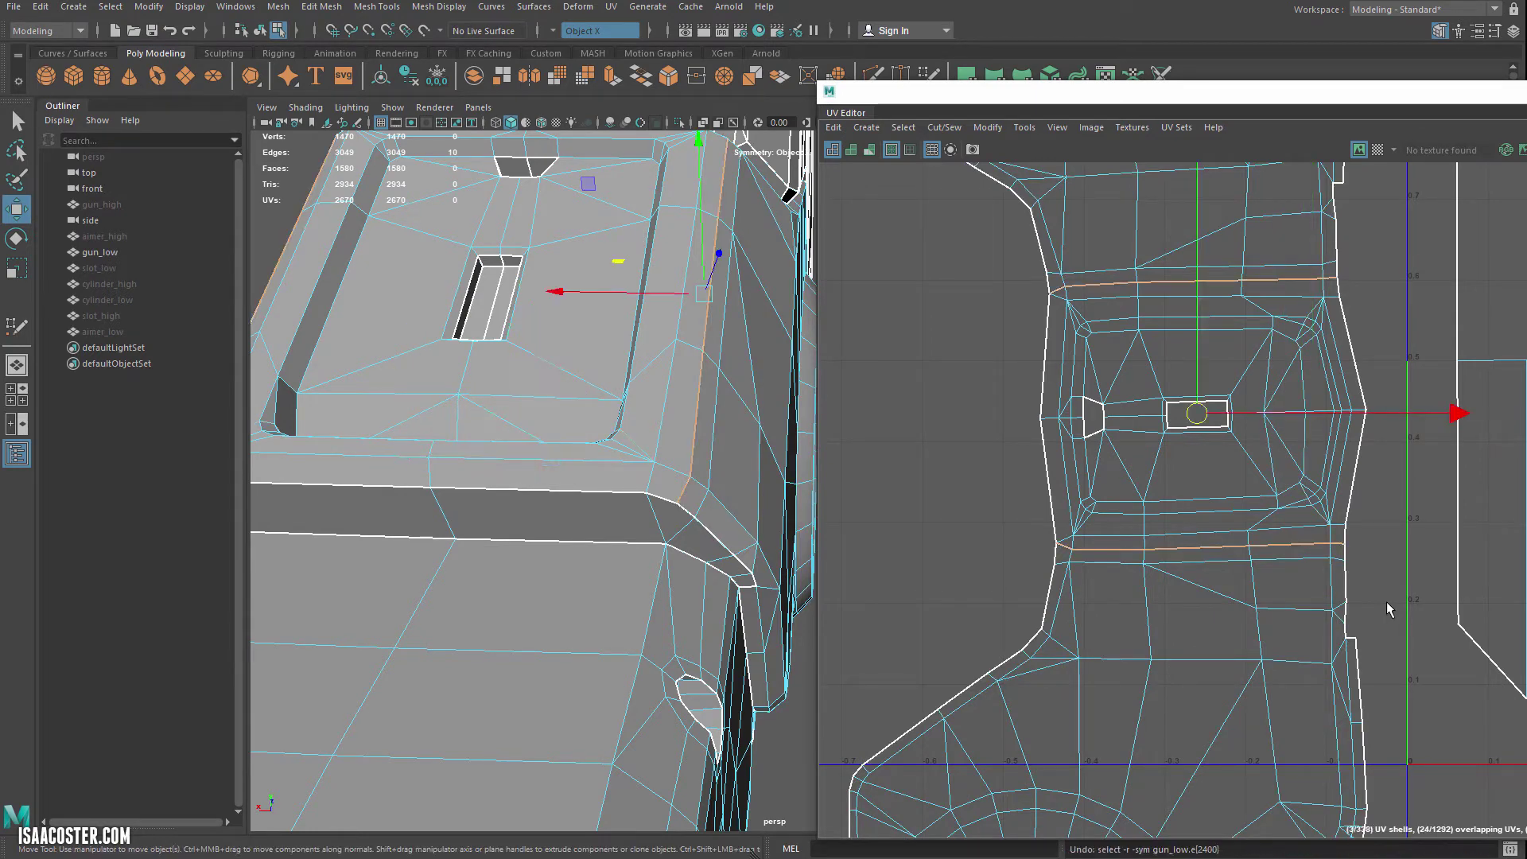
{"action": "left_click", "coordinate": [1386, 601]}
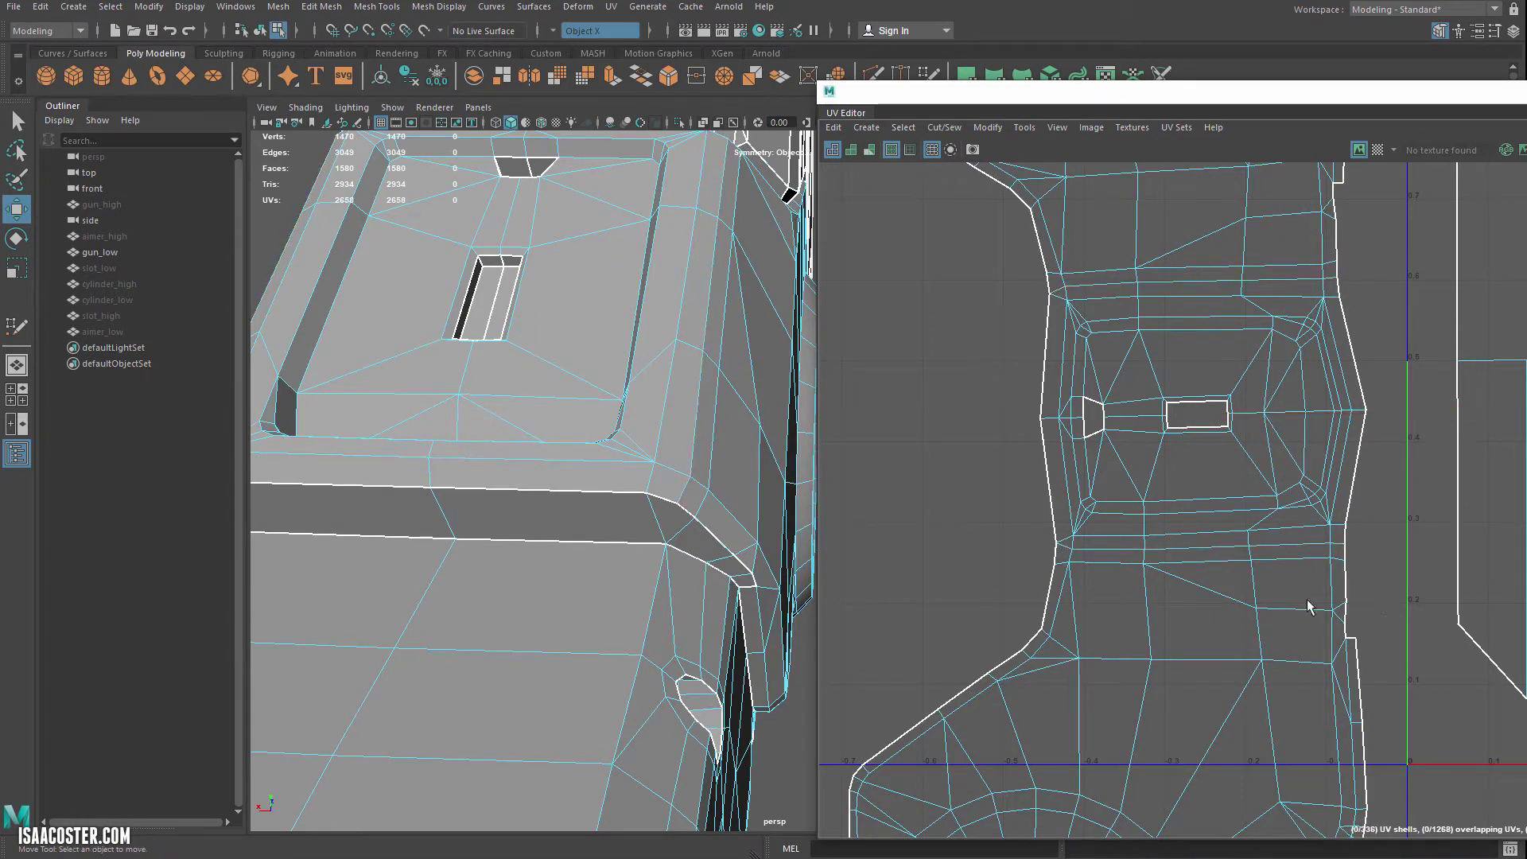
- Look over the housing, strip and octagonal plate shells in the UV layout
{"action": "scroll", "coordinate": [1306, 599], "scroll_direction": "down", "scroll_amount": 5}
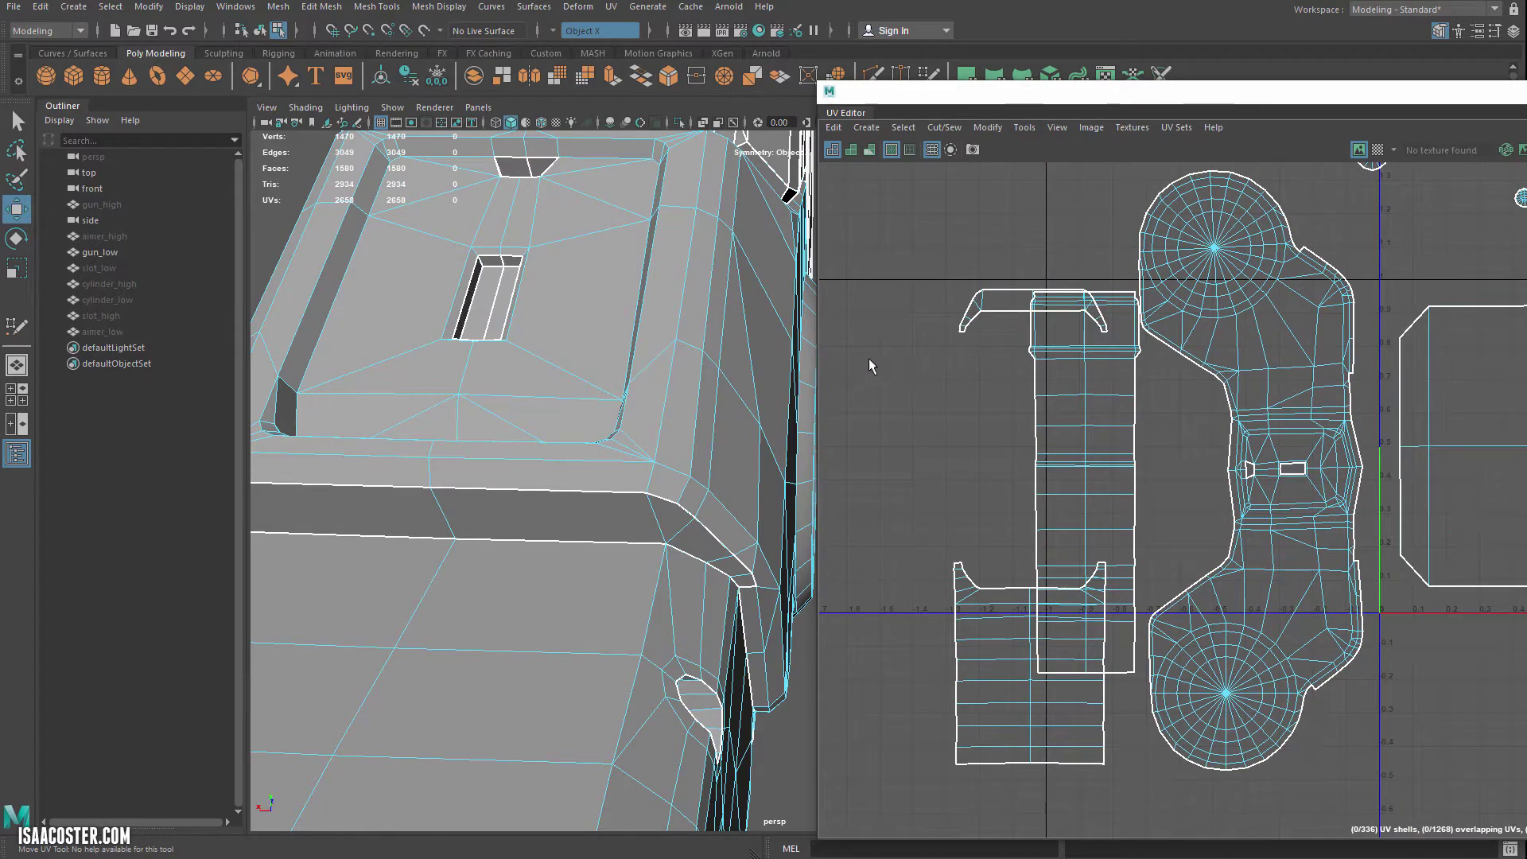
{"action": "key", "text": "q"}
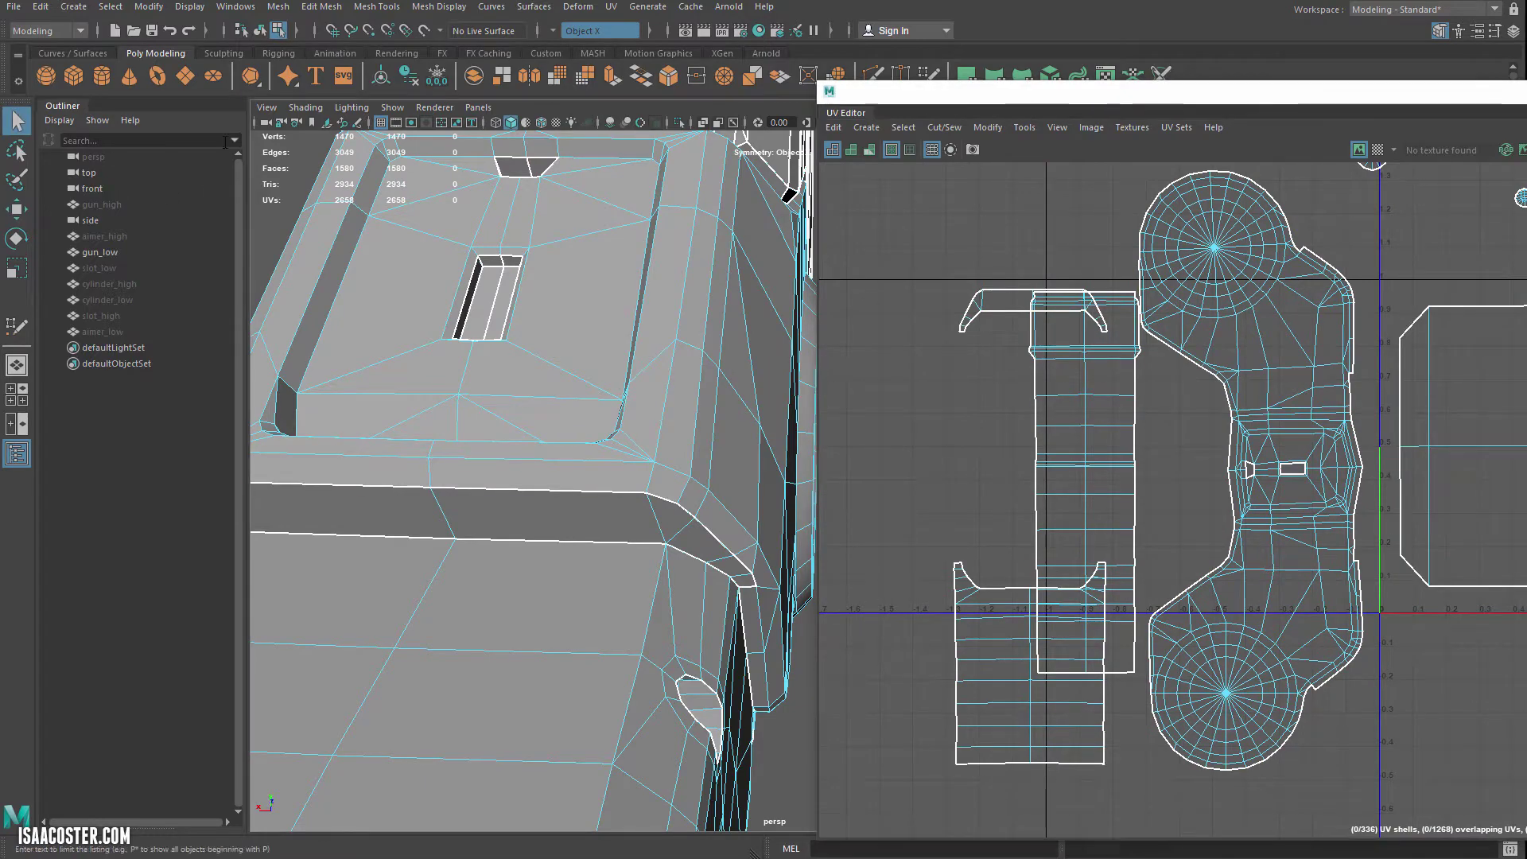
{"action": "left_click", "coordinate": [1196, 270]}
{"action": "left_click", "coordinate": [974, 211]}
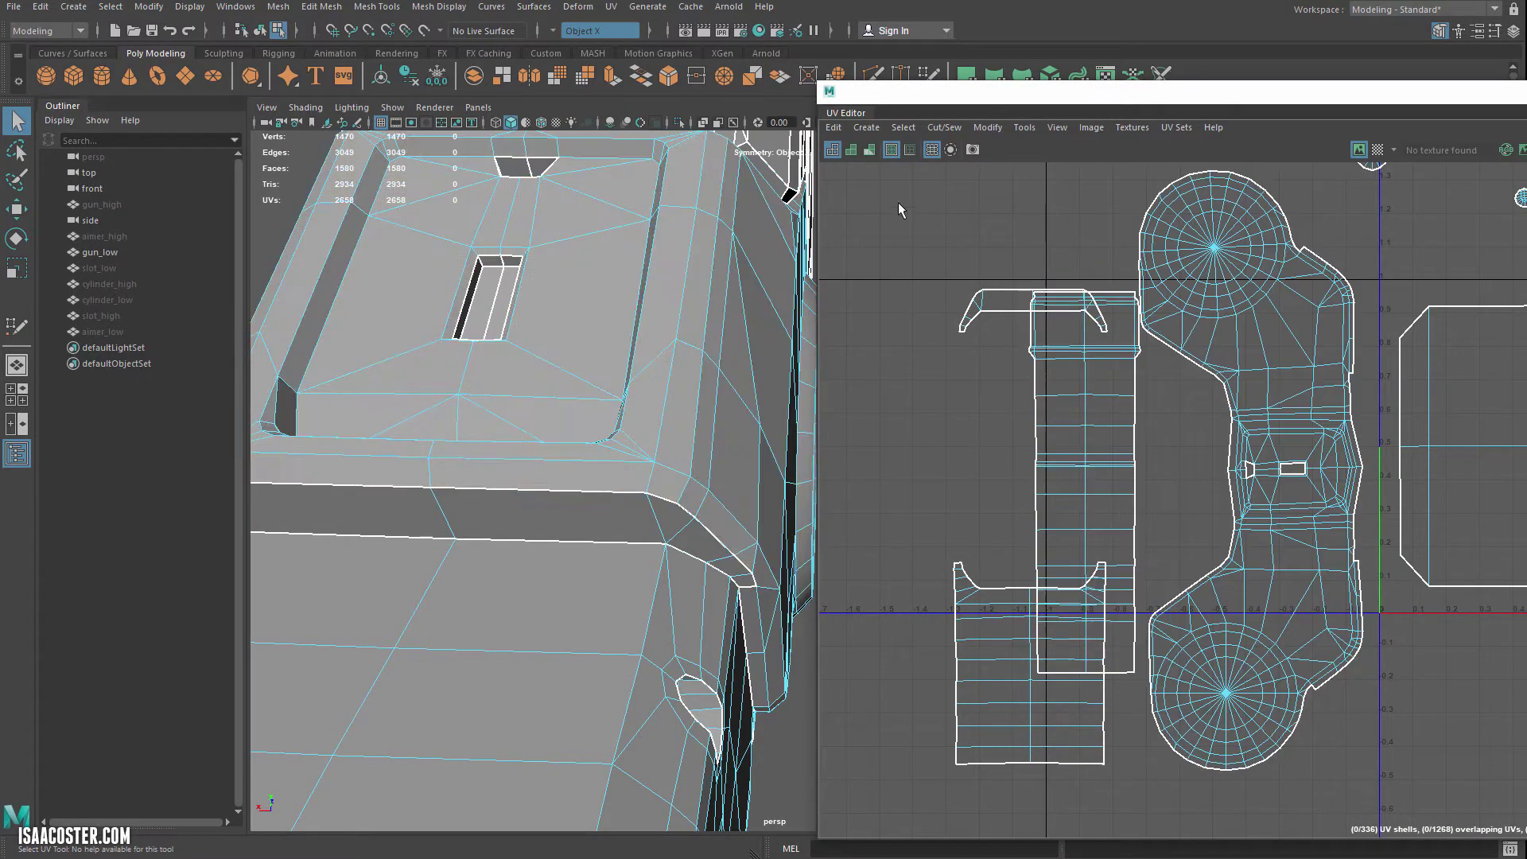
{"action": "middle_click_drag", "start_coordinate": [942, 196], "coordinate": [894, 249], "text": "alt"}
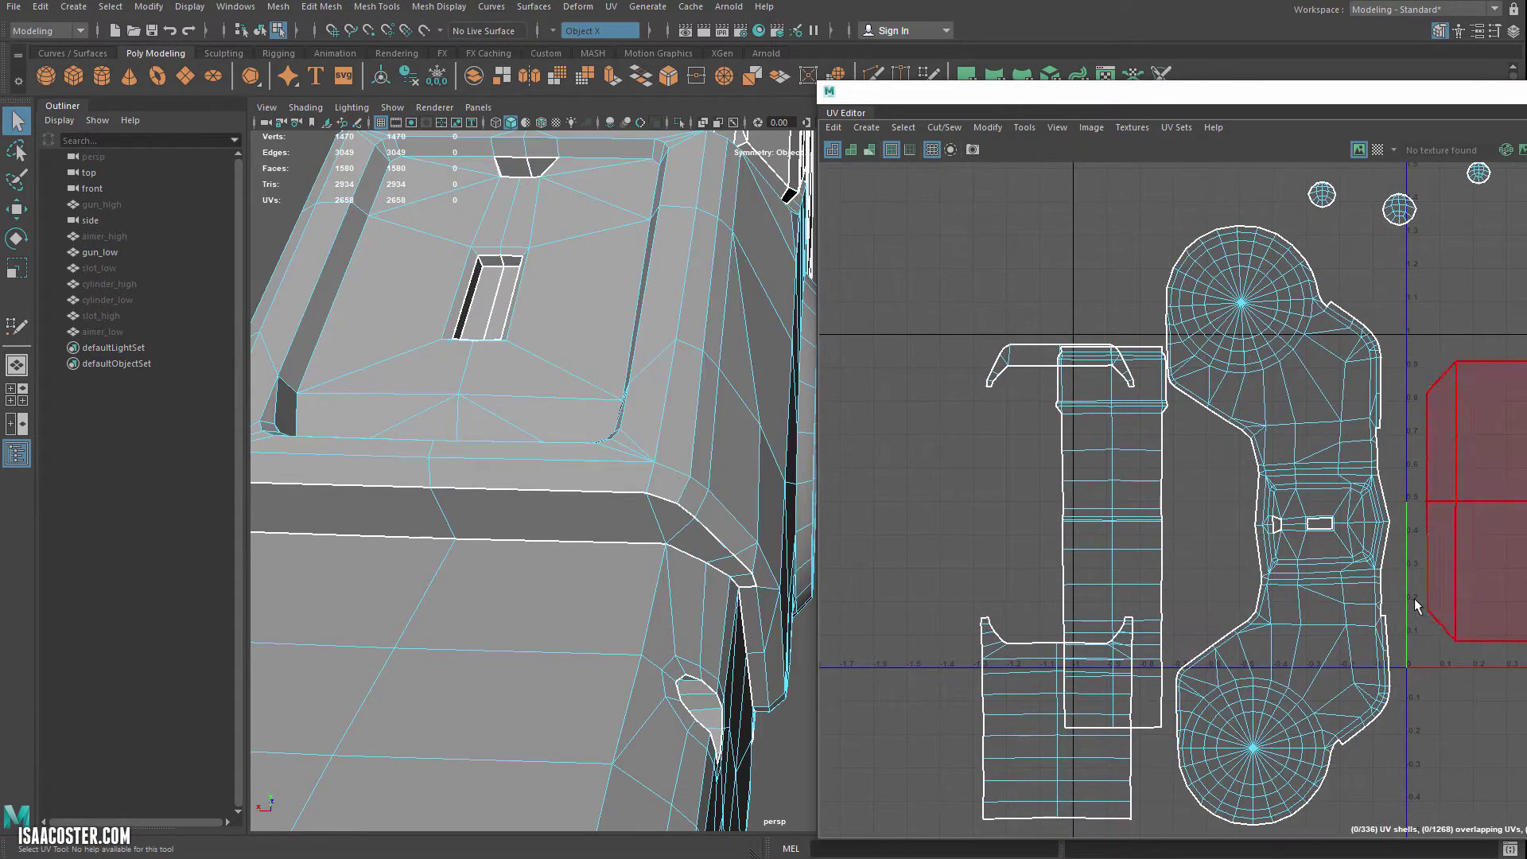
{"action": "right_click_drag", "start_coordinate": [1085, 291], "coordinate": [1023, 269]}
{"action": "left_click", "coordinate": [1274, 266]}
{"action": "left_click", "coordinate": [1126, 390]}
{"action": "left_click", "coordinate": [1494, 389]}
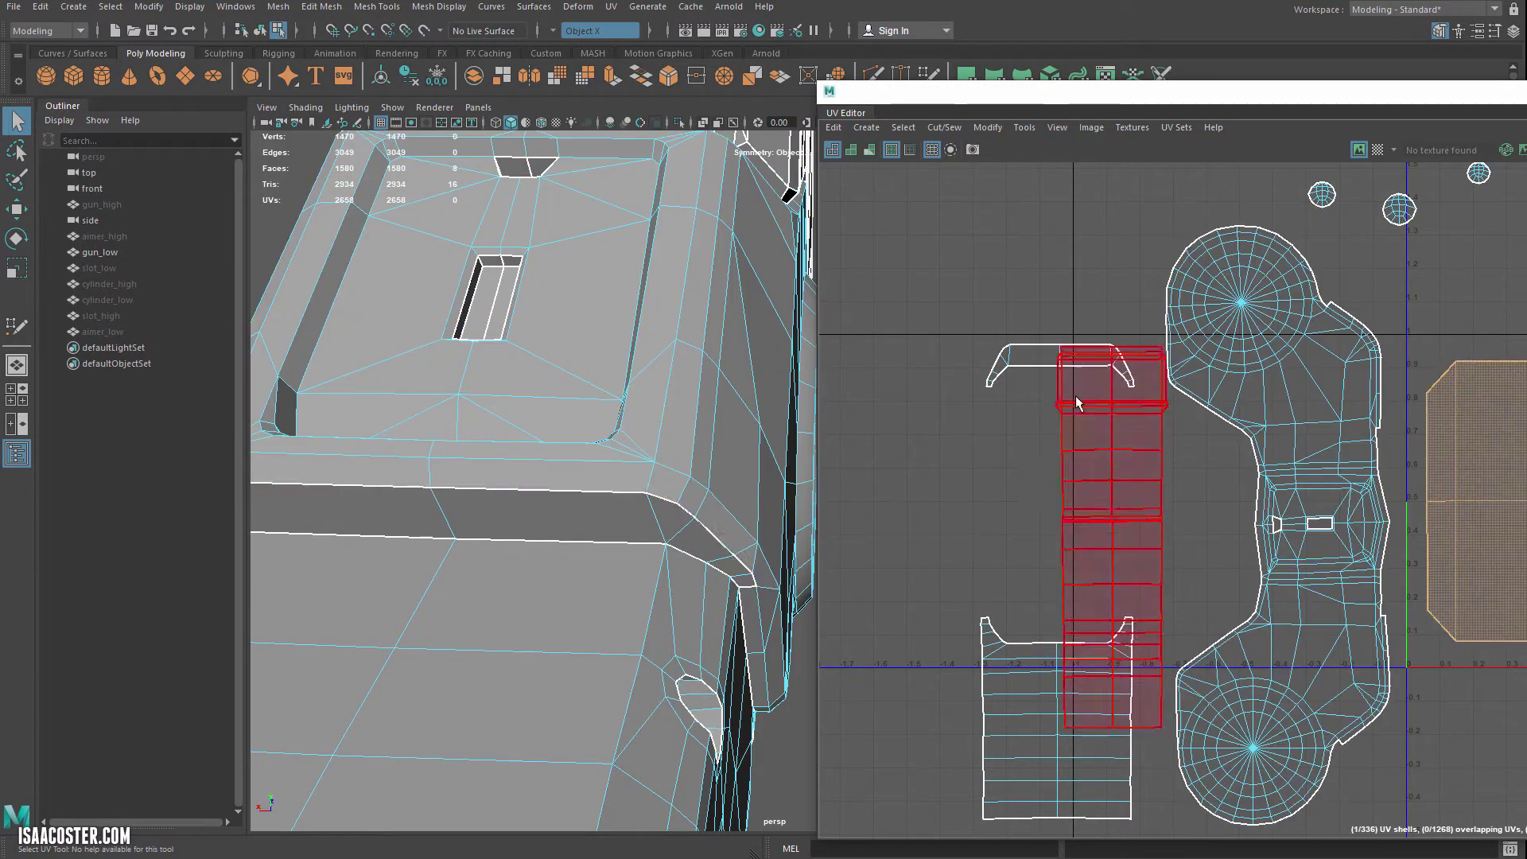
{"action": "left_click", "coordinate": [1049, 355]}
{"action": "left_click", "coordinate": [1010, 730]}
{"action": "left_click", "coordinate": [958, 442]}
{"action": "right_click_drag", "start_coordinate": [1069, 265], "coordinate": [1012, 264]}
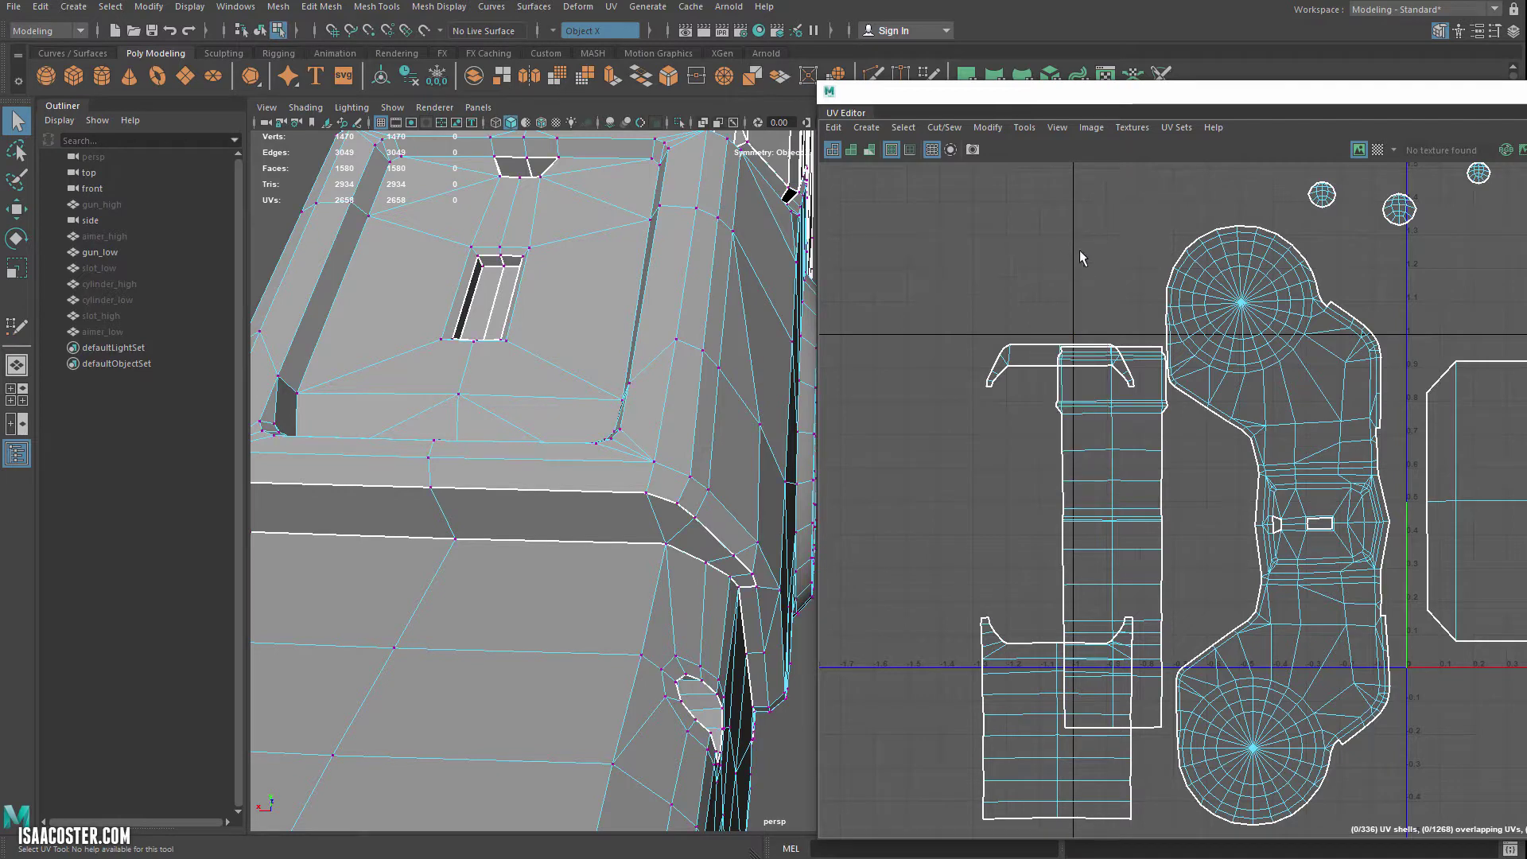
{"action": "middle_click_drag", "start_coordinate": [1109, 262], "coordinate": [980, 262], "text": "alt"}
{"action": "middle_click_drag", "start_coordinate": [1184, 517], "coordinate": [1069, 525], "text": "alt"}
{"action": "scroll", "coordinate": [1146, 521], "scroll_direction": "down", "scroll_amount": 2}
{"action": "left_click", "coordinate": [1151, 526]}
{"action": "scroll", "coordinate": [1136, 556], "scroll_direction": "down", "scroll_amount": 2}
{"action": "left_click", "coordinate": [1236, 560]}
{"action": "middle_click_drag", "start_coordinate": [1236, 559], "coordinate": [1302, 479], "text": "alt"}
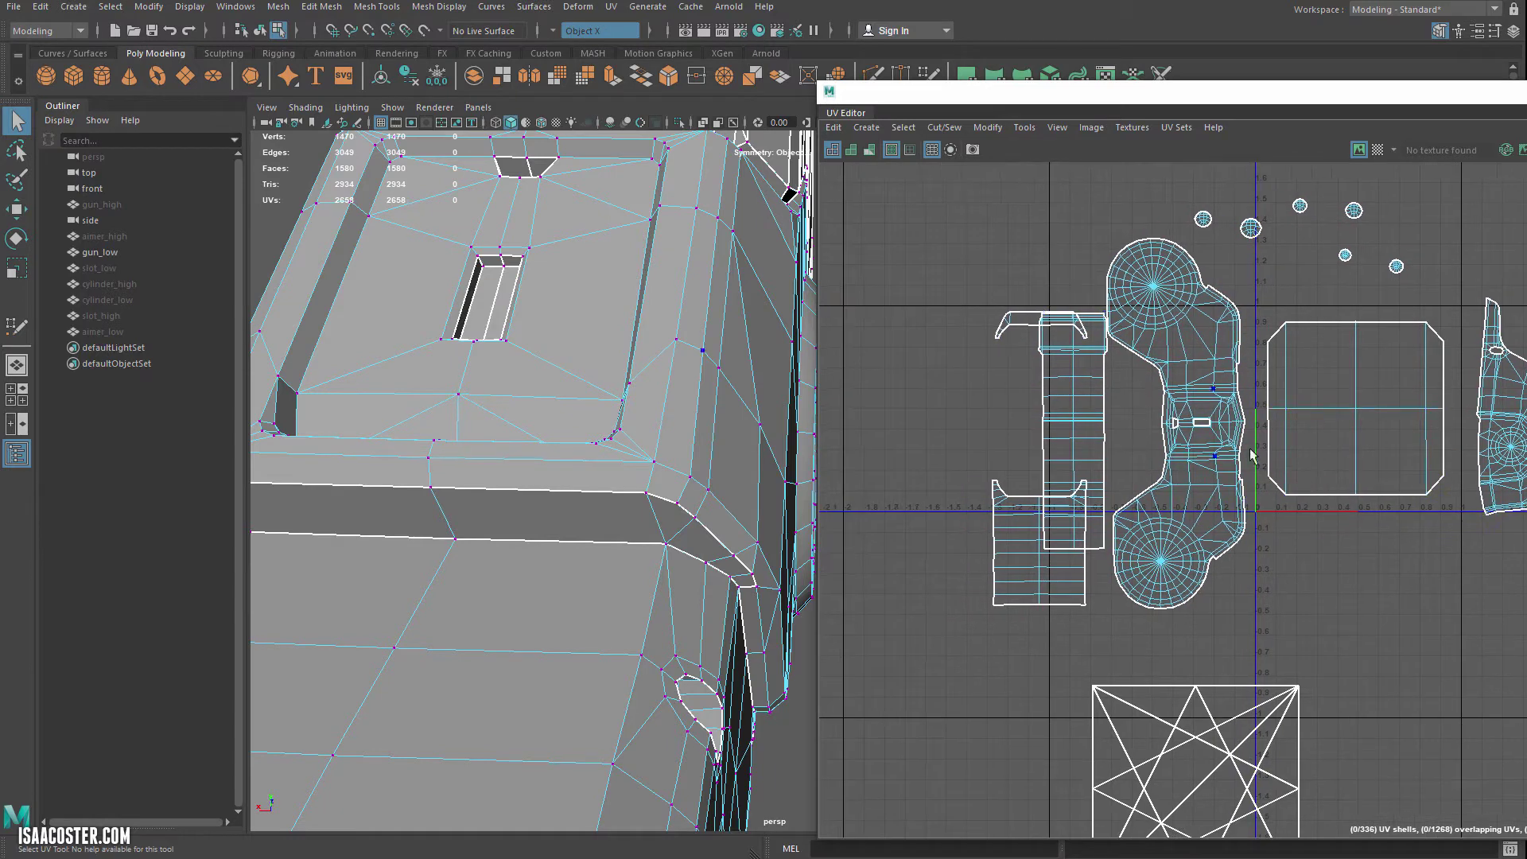
- Select the floor faces of the rectangular slot in the recessed top panel
{"action": "left_click_drag", "start_coordinate": [628, 422], "coordinate": [598, 450], "text": "alt"}
{"action": "scroll", "coordinate": [669, 449], "scroll_direction": "down", "scroll_amount": 3}
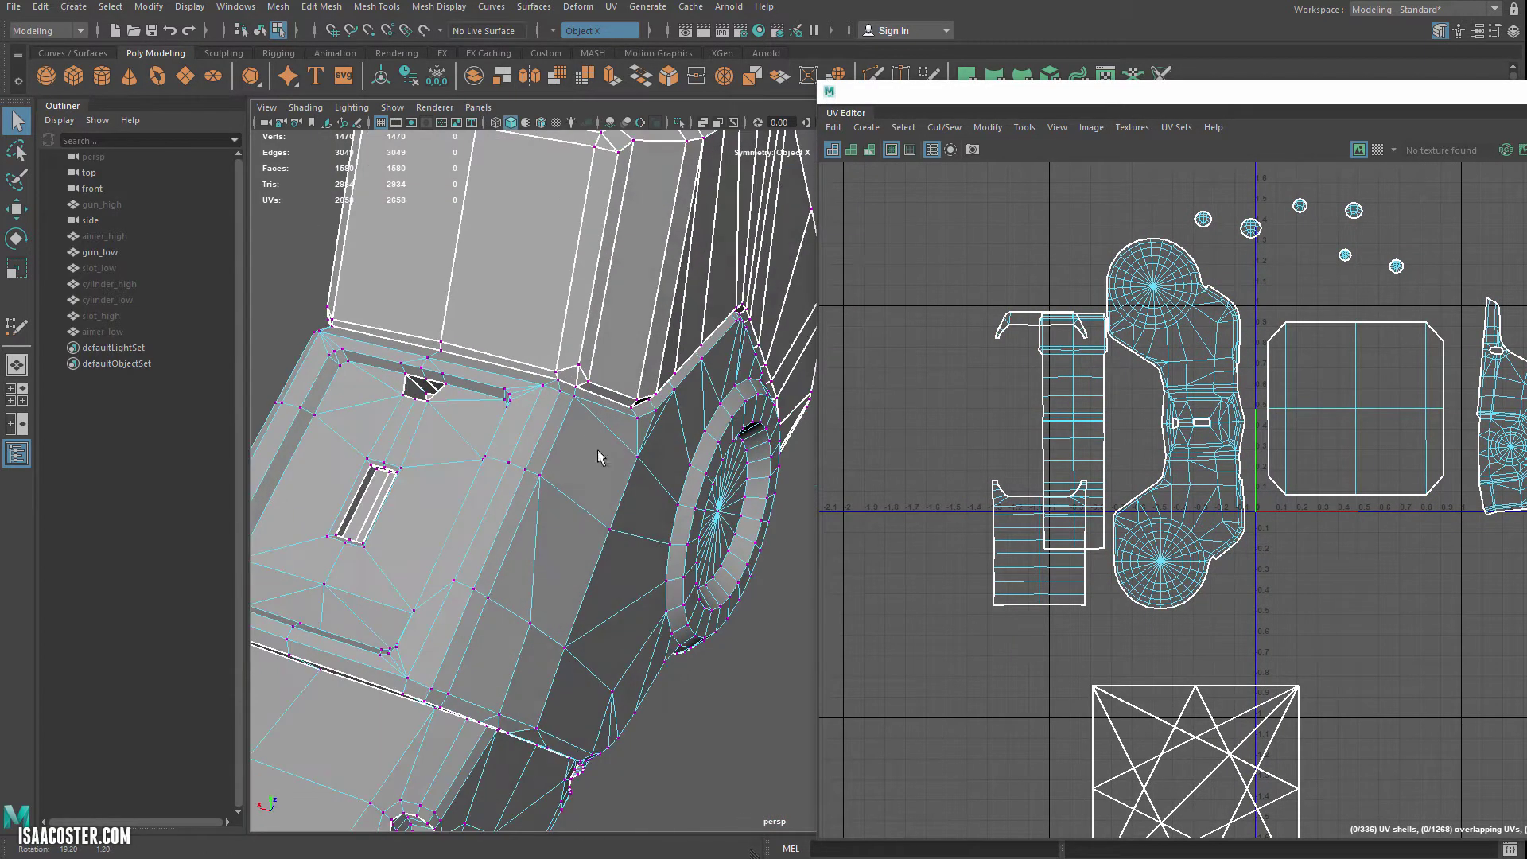
{"action": "middle_click_drag", "start_coordinate": [598, 450], "coordinate": [732, 426], "text": "alt"}
{"action": "right_click_drag", "start_coordinate": [573, 468], "coordinate": [573, 510]}
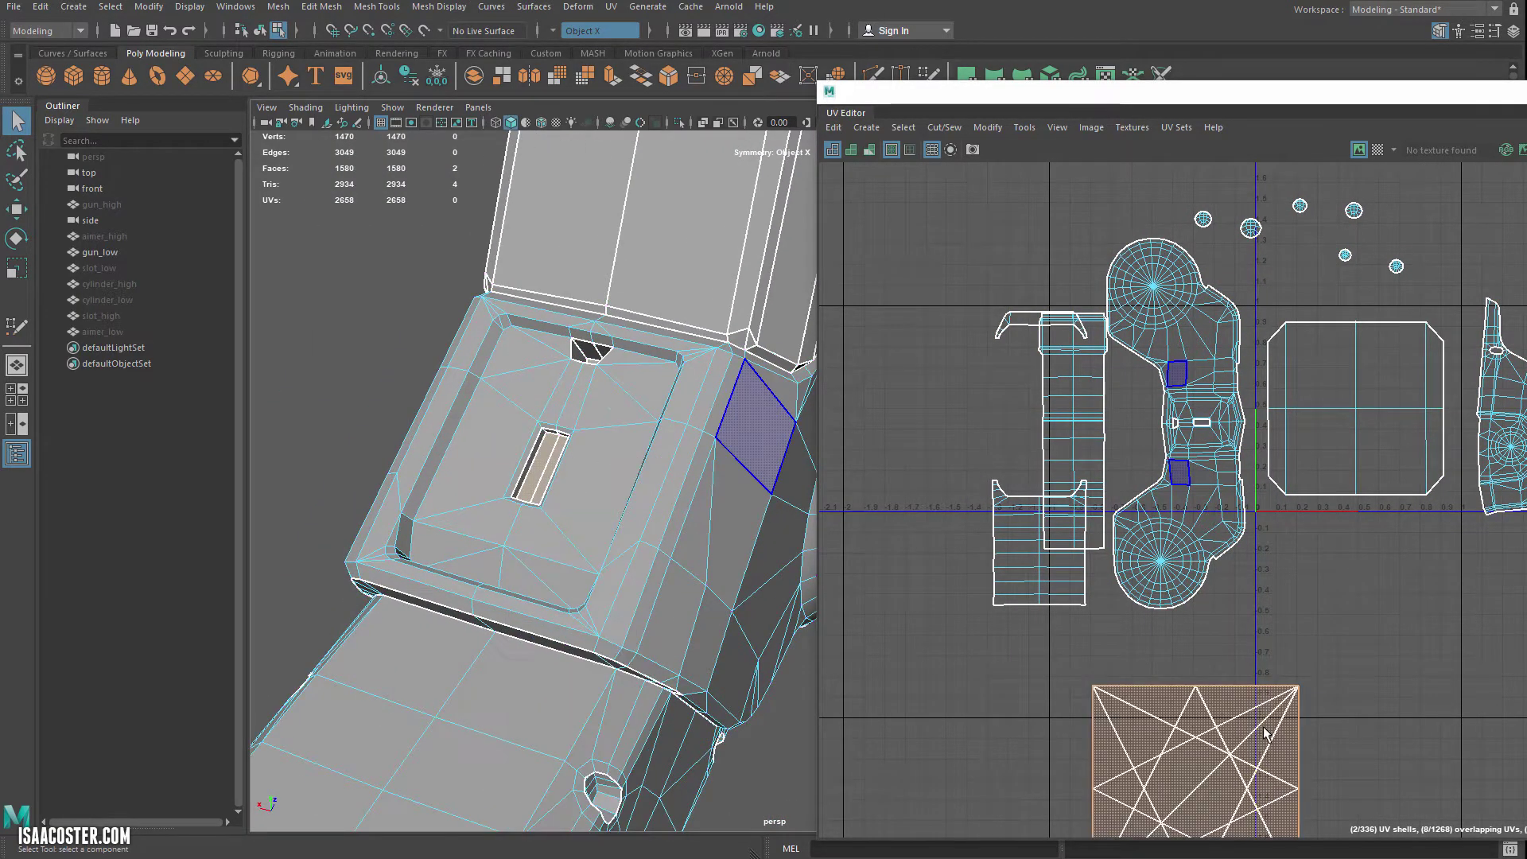
{"action": "left_click_drag", "start_coordinate": [531, 518], "coordinate": [583, 496], "text": "alt"}
{"action": "right_click_drag", "start_coordinate": [583, 496], "coordinate": [708, 540], "text": "alt"}
{"action": "middle_click_drag", "start_coordinate": [708, 540], "coordinate": [623, 541], "text": "alt"}
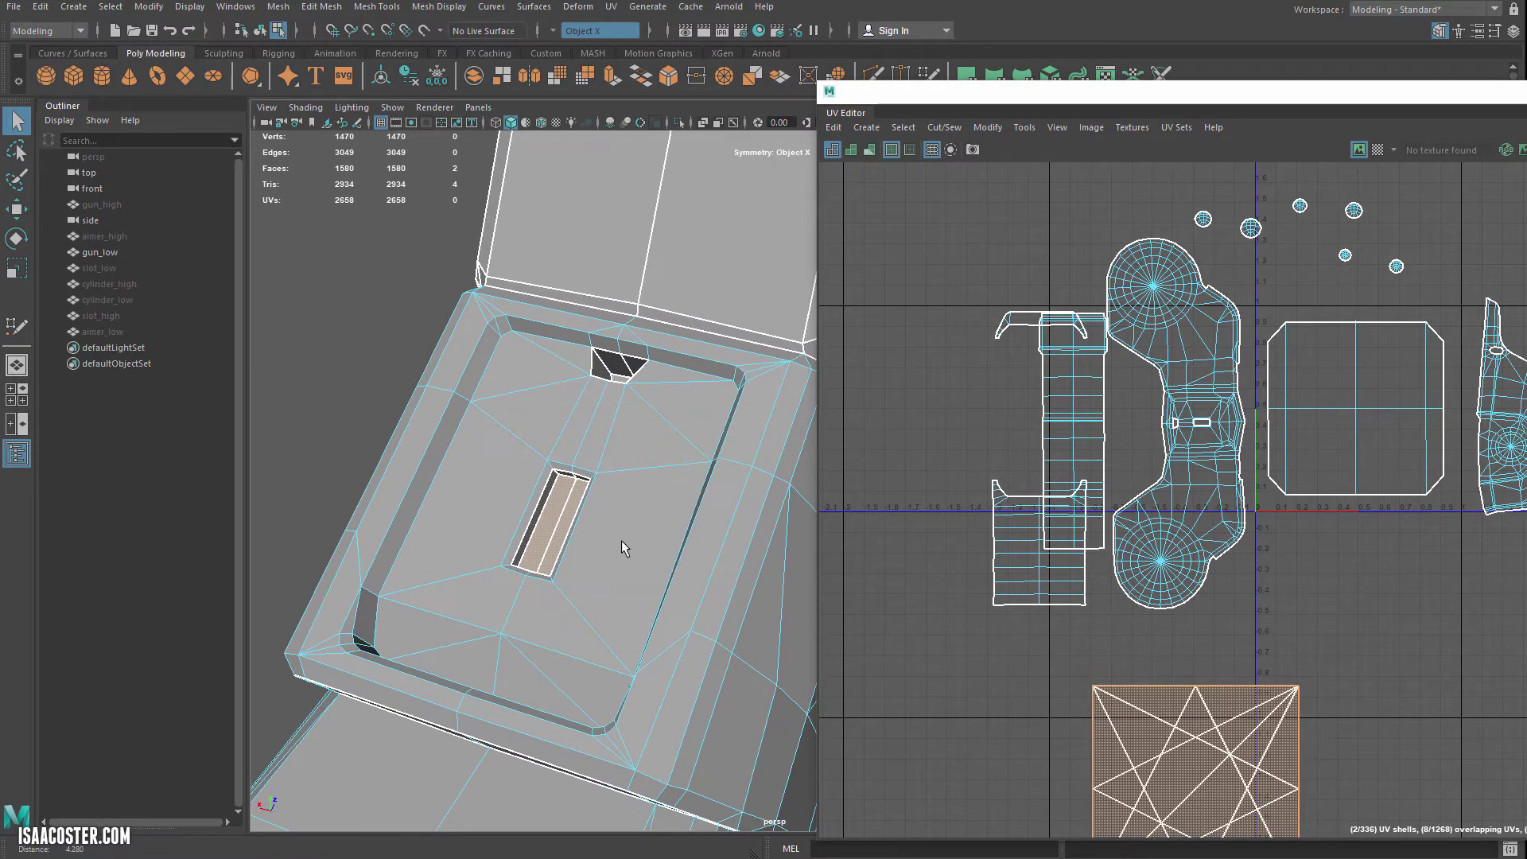
- Extend the face selection to all inner faces of the rectangular slot and the small notch near the panel's edge
{"action": "left_click", "coordinate": [620, 379]}
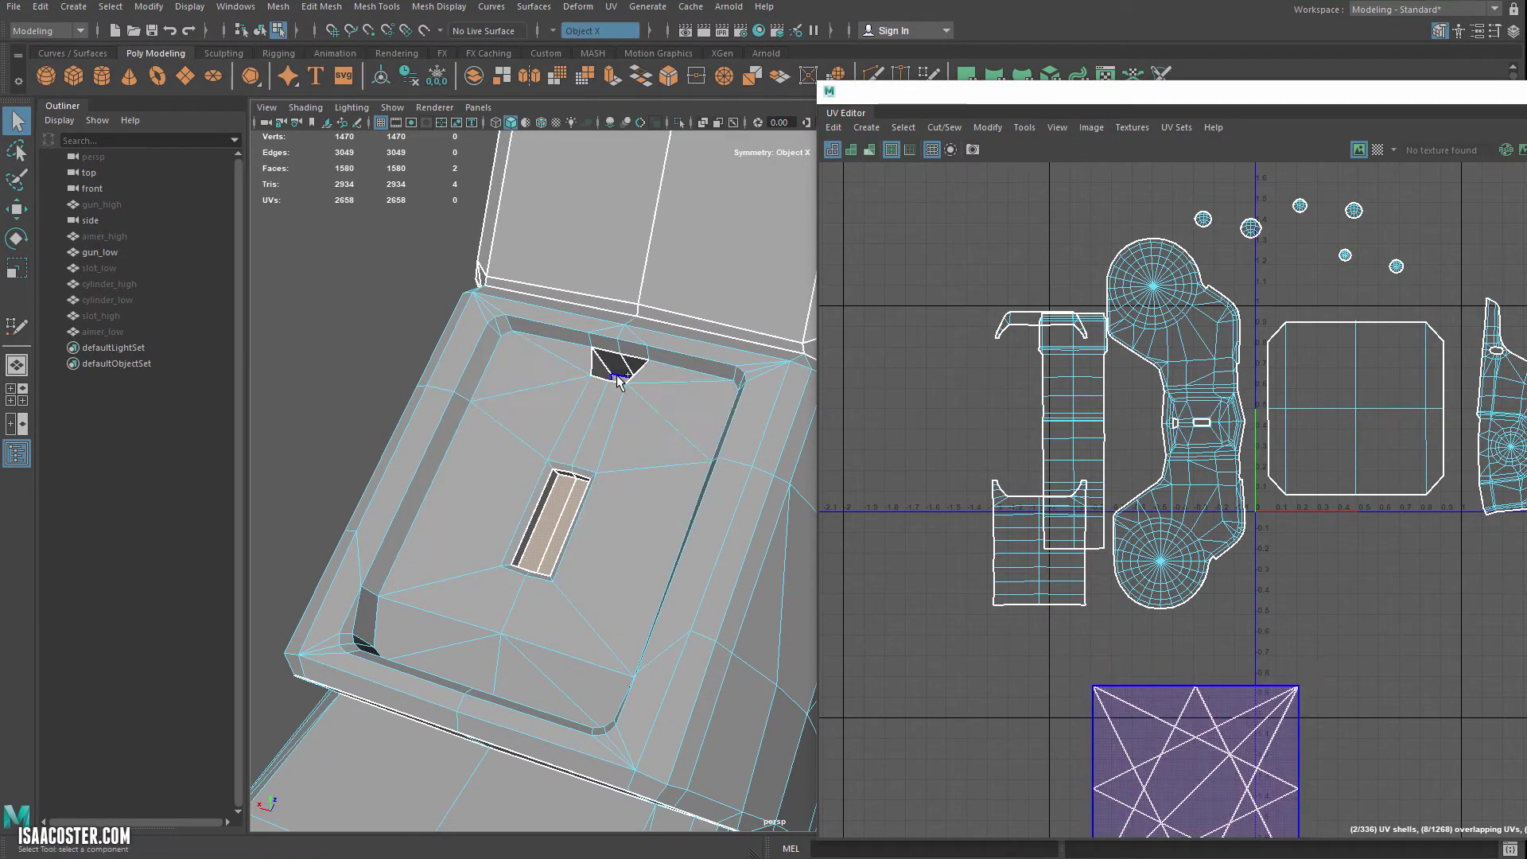
{"action": "left_click_drag", "start_coordinate": [622, 372], "coordinate": [686, 329], "text": "alt"}
{"action": "left_click", "coordinate": [640, 447], "text": "shift"}
{"action": "left_click", "coordinate": [638, 432], "text": "shift"}
{"action": "left_click", "coordinate": [627, 440], "text": "shift"}
{"action": "left_click", "coordinate": [491, 679], "text": "shift"}
{"action": "left_click", "coordinate": [651, 265], "text": "shift"}
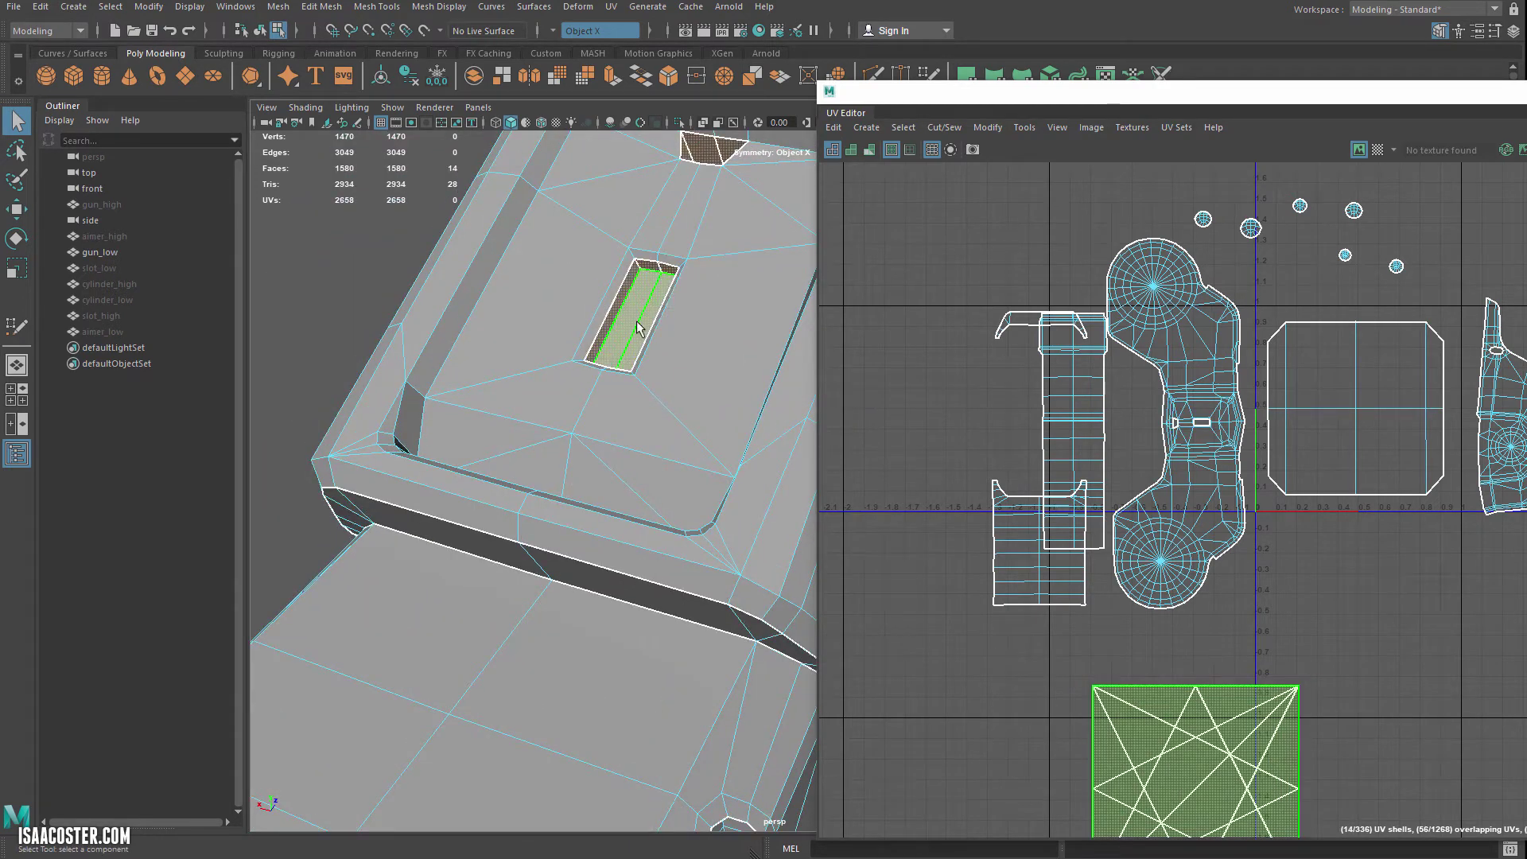
{"action": "left_click_drag", "start_coordinate": [651, 265], "coordinate": [621, 567], "text": "alt"}
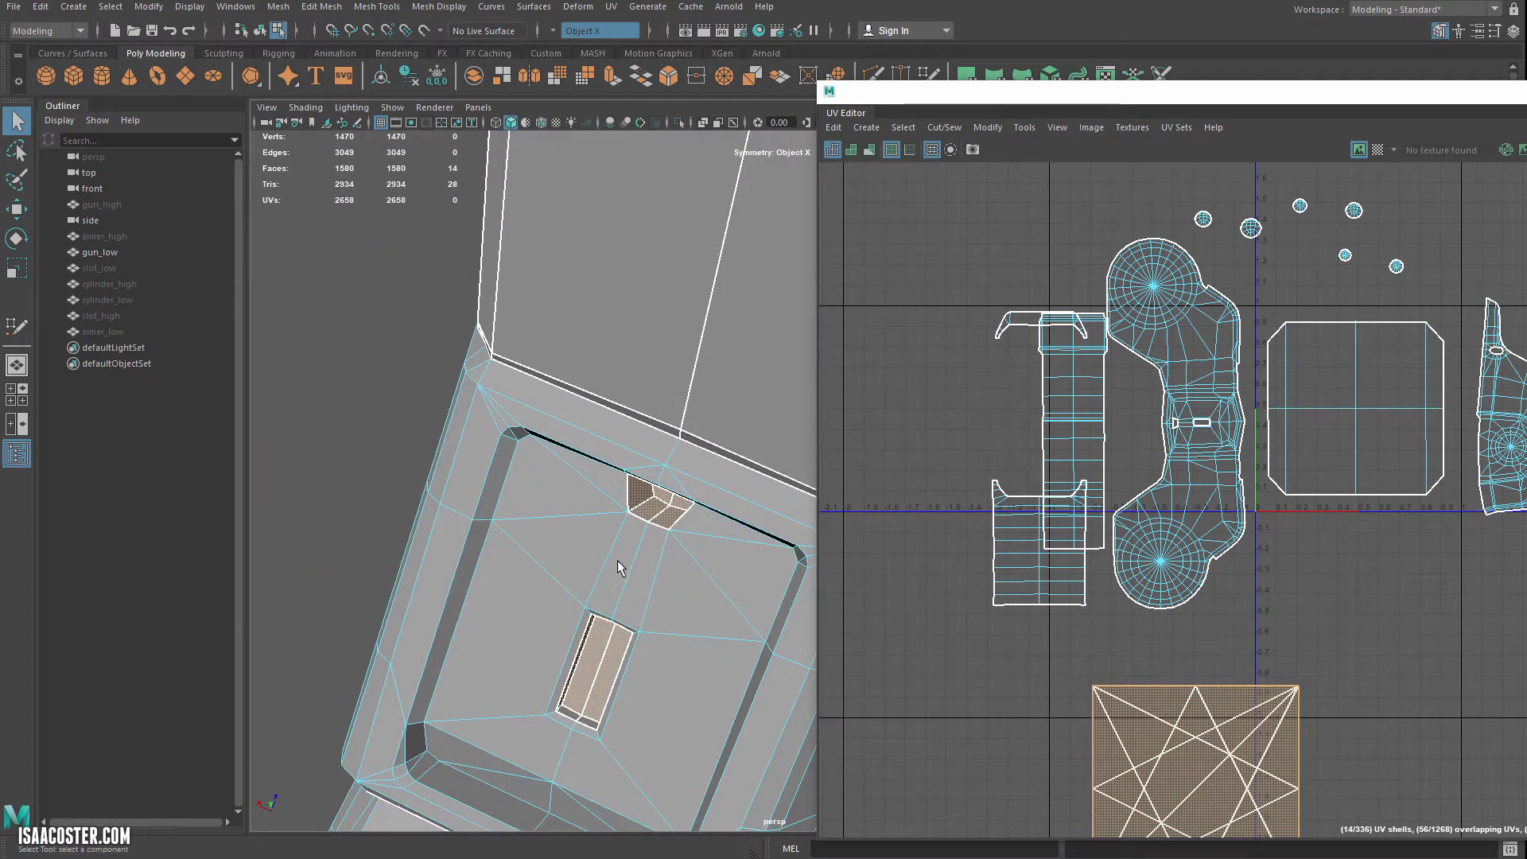
{"action": "left_click", "coordinate": [585, 720], "text": "shift"}
{"action": "left_click_drag", "start_coordinate": [585, 719], "coordinate": [716, 557], "text": "alt"}
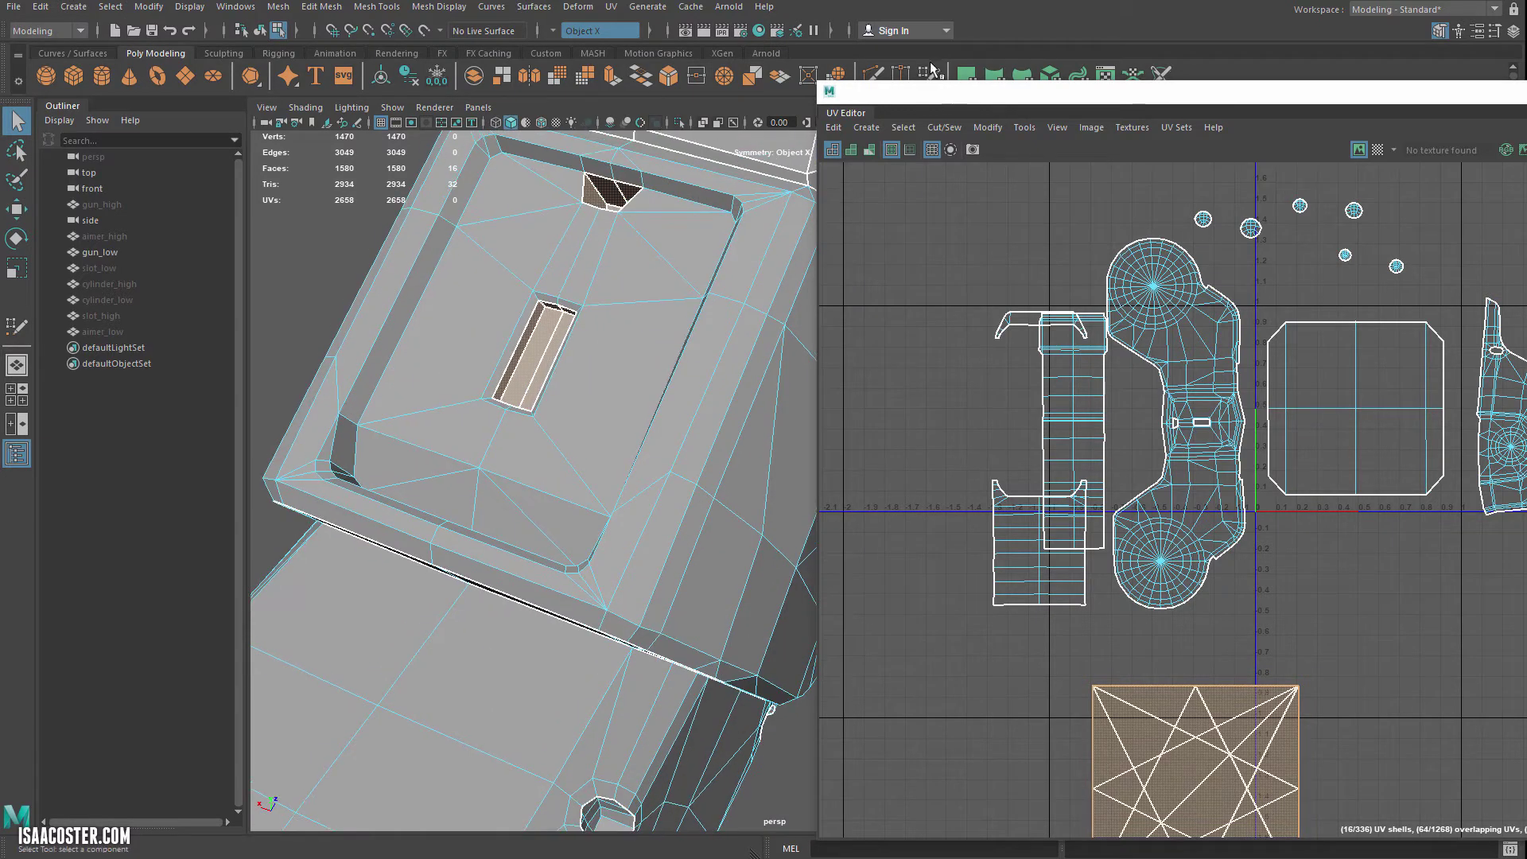
- Project new UVs onto the selected slot and notch faces from the current camera view and unfold them
{"action": "left_click", "coordinate": [960, 129]}
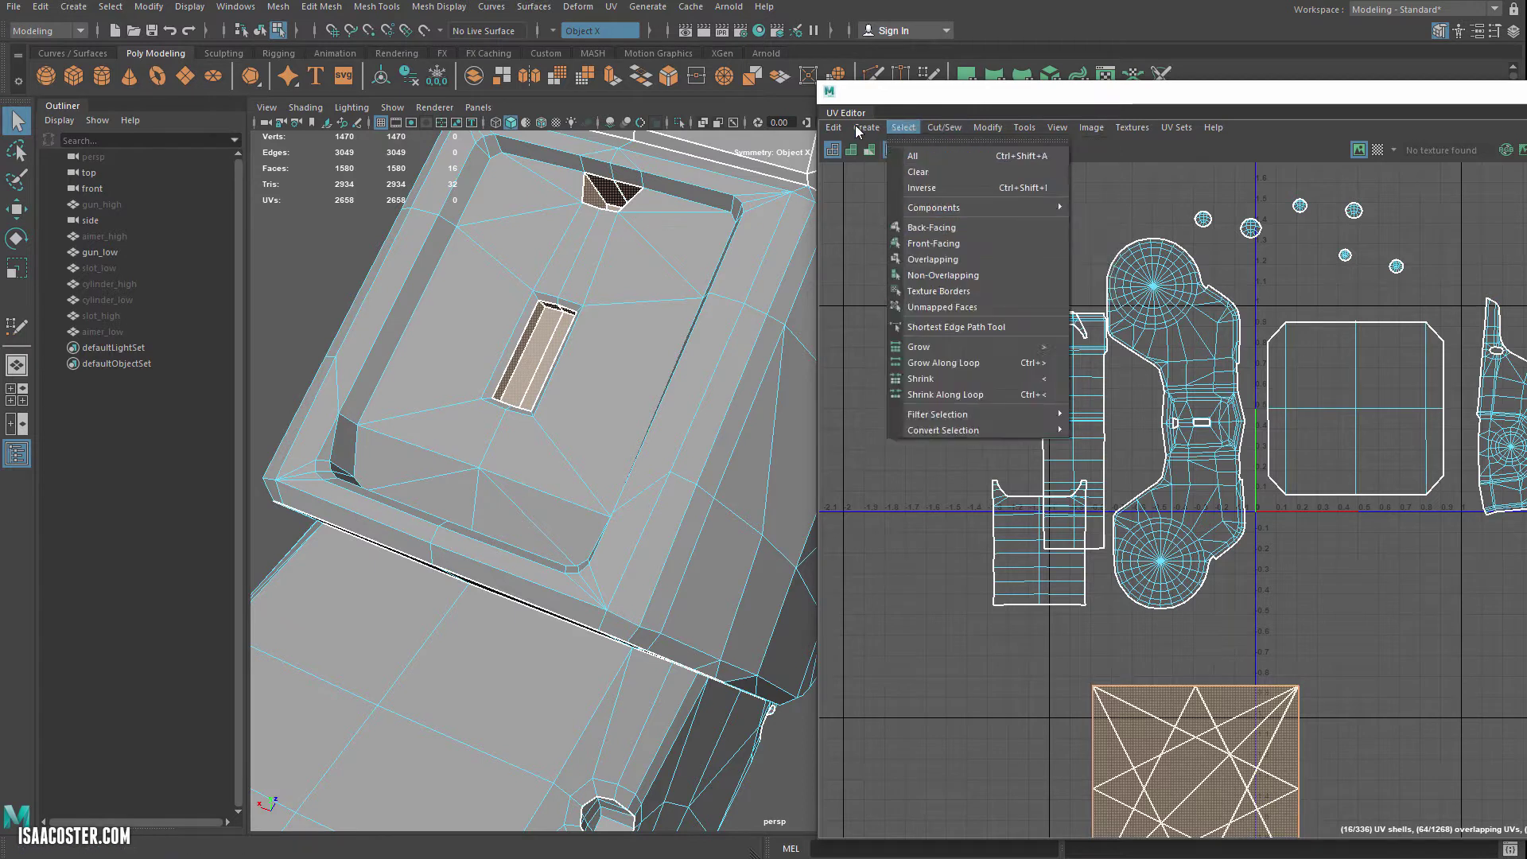
{"action": "mouse_move", "coordinate": [867, 127]}
{"action": "left_click", "coordinate": [881, 203]}
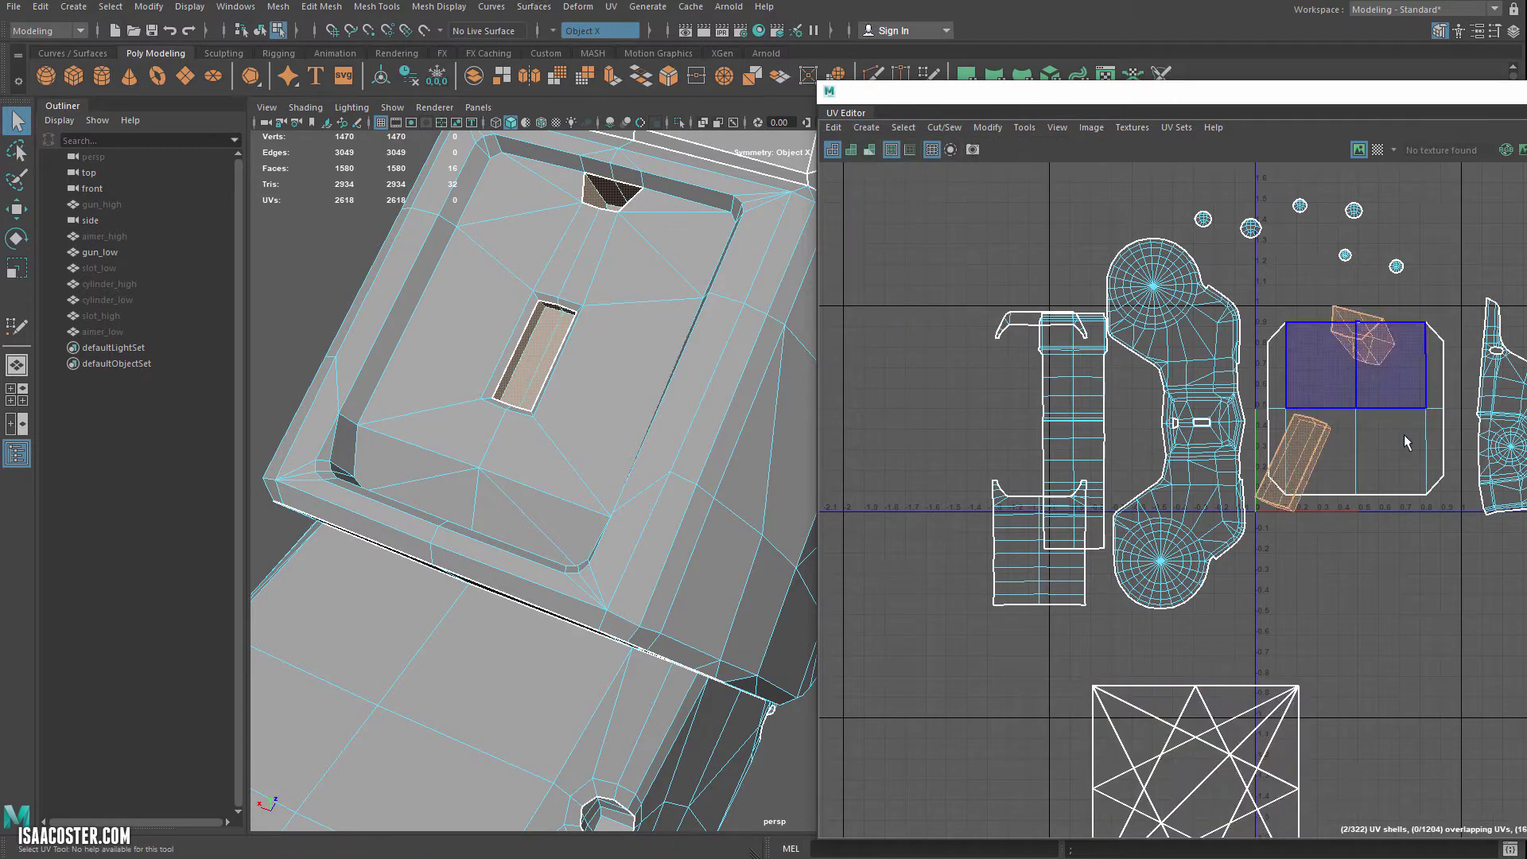
{"action": "key", "text": "ctrl+u"}
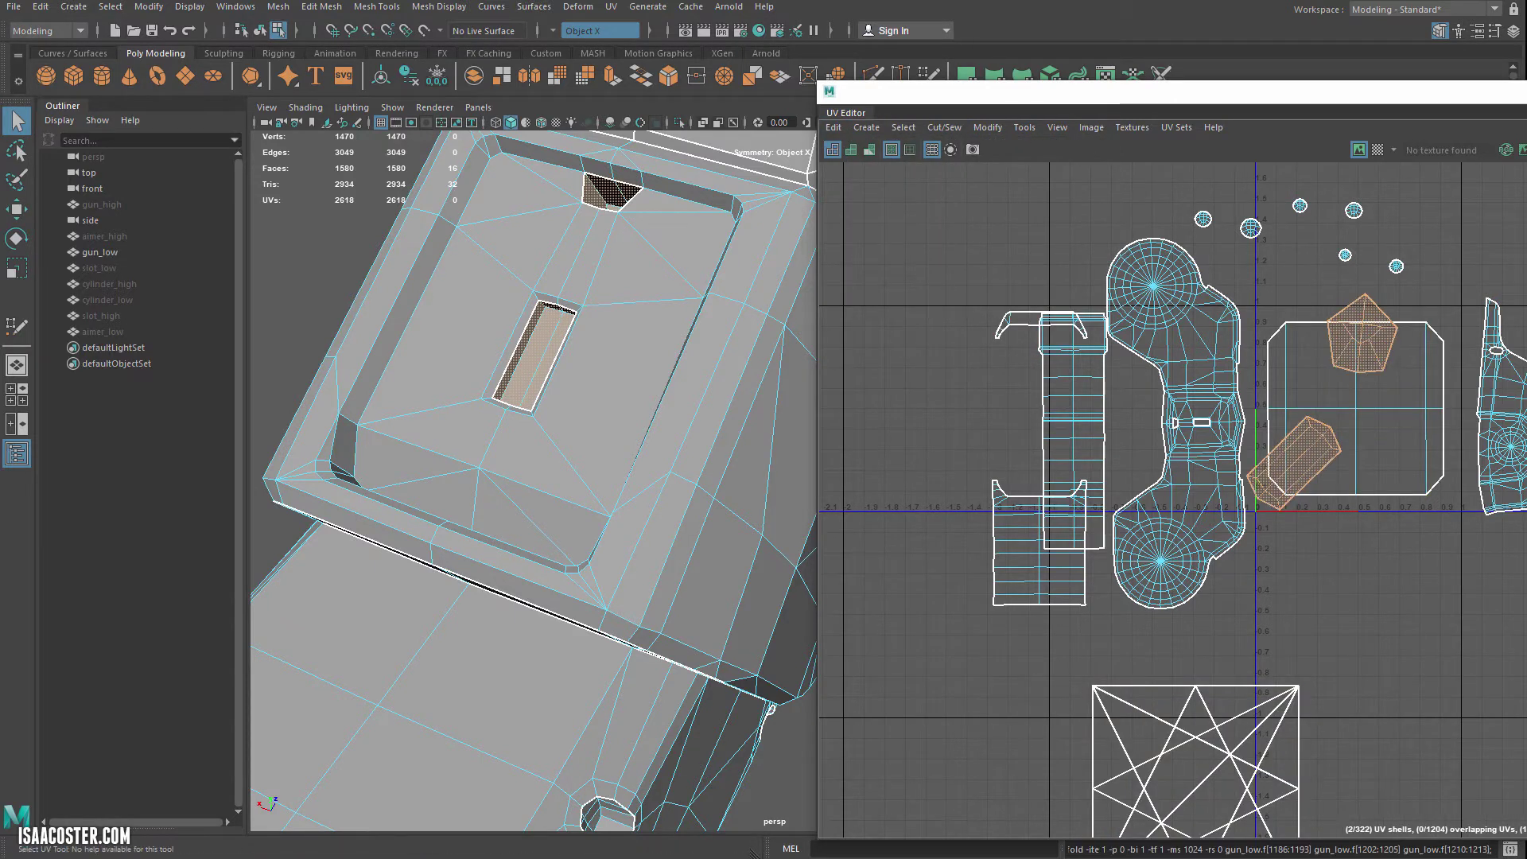
- Move the slot and notch shells into empty UV space beyond the strip shells
{"action": "left_click_drag", "start_coordinate": [1320, 402], "coordinate": [883, 353]}
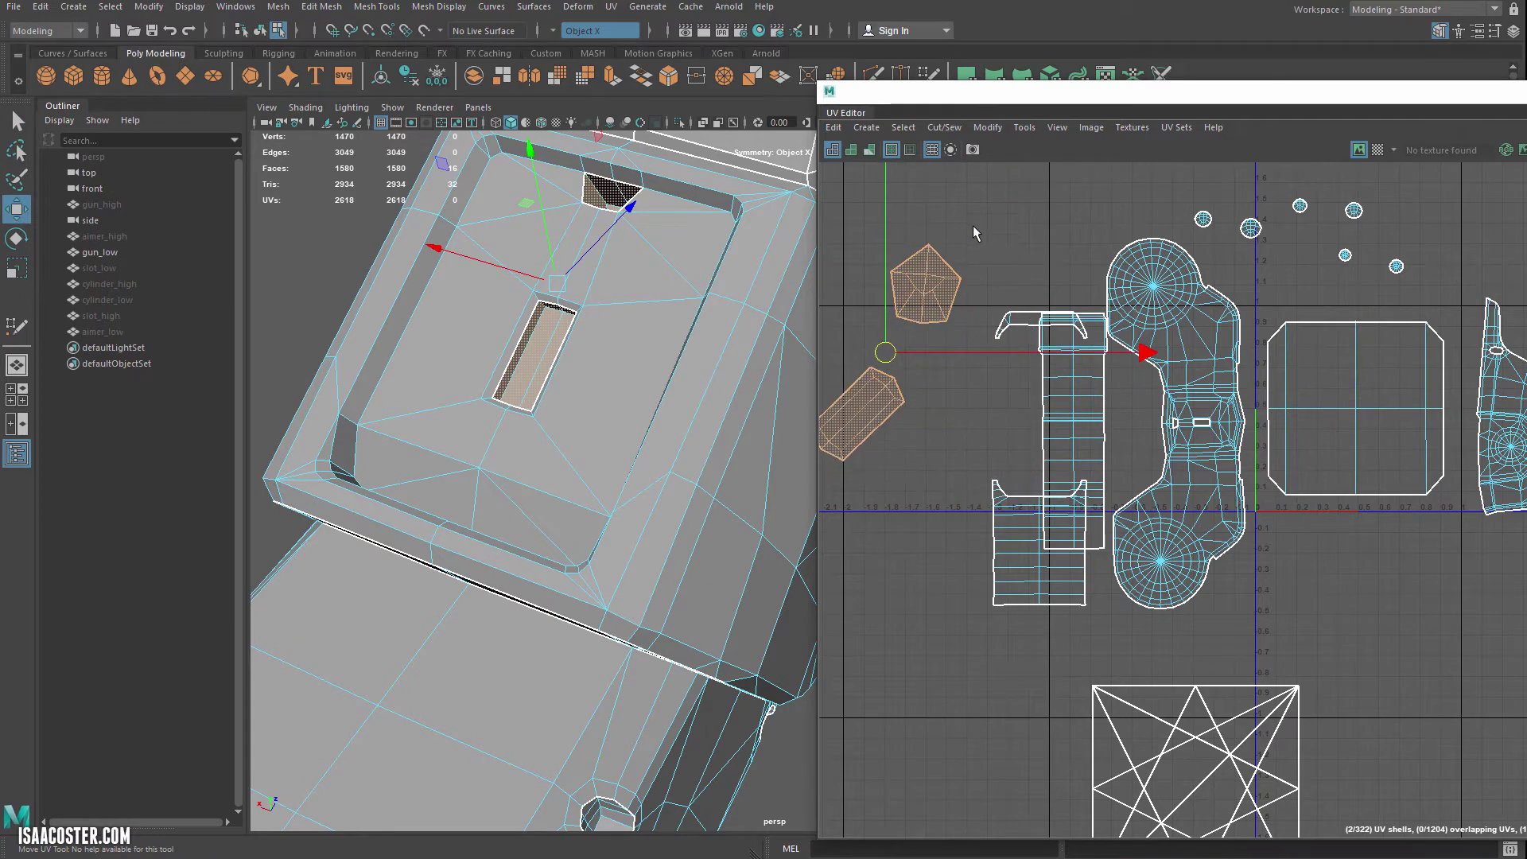
{"action": "left_click", "coordinate": [972, 239]}
{"action": "middle_click_drag", "start_coordinate": [970, 264], "coordinate": [1154, 276], "text": "alt"}
- Cut the corner edges of the slot's walls and the edges separating the notch's large end faces from its side walls
{"action": "right_click_drag", "start_coordinate": [1168, 270], "coordinate": [1169, 229]}
{"action": "left_click", "coordinate": [611, 193]}
{"action": "left_click_drag", "start_coordinate": [644, 223], "coordinate": [700, 238], "text": "alt"}
{"action": "middle_click_drag", "start_coordinate": [637, 238], "coordinate": [537, 253], "text": "alt"}
{"action": "scroll", "coordinate": [650, 362], "scroll_direction": "up", "scroll_amount": 5}
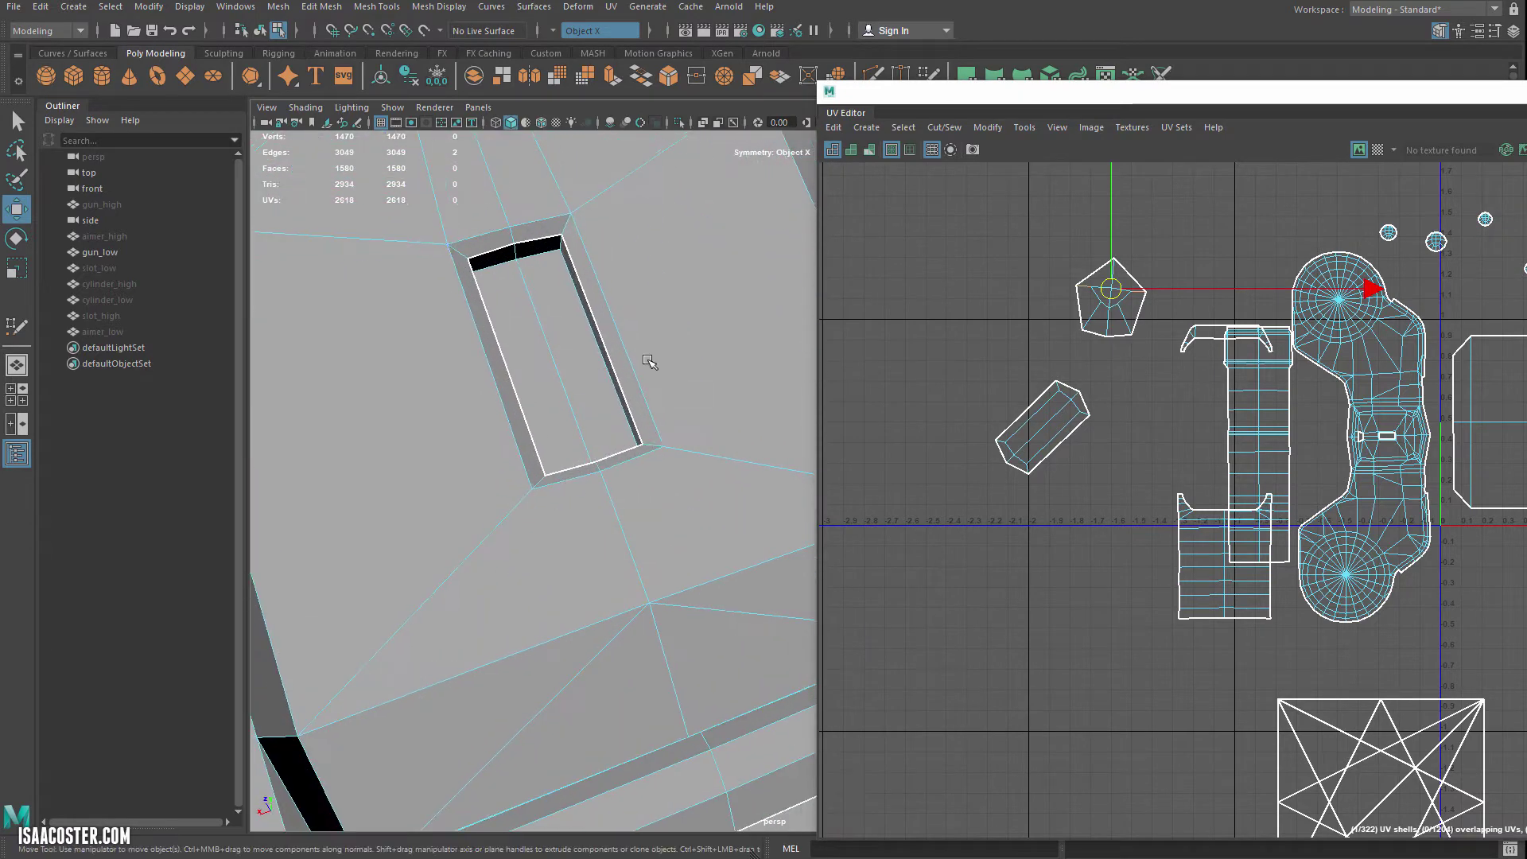
{"action": "left_click", "coordinate": [562, 245], "text": "shift"}
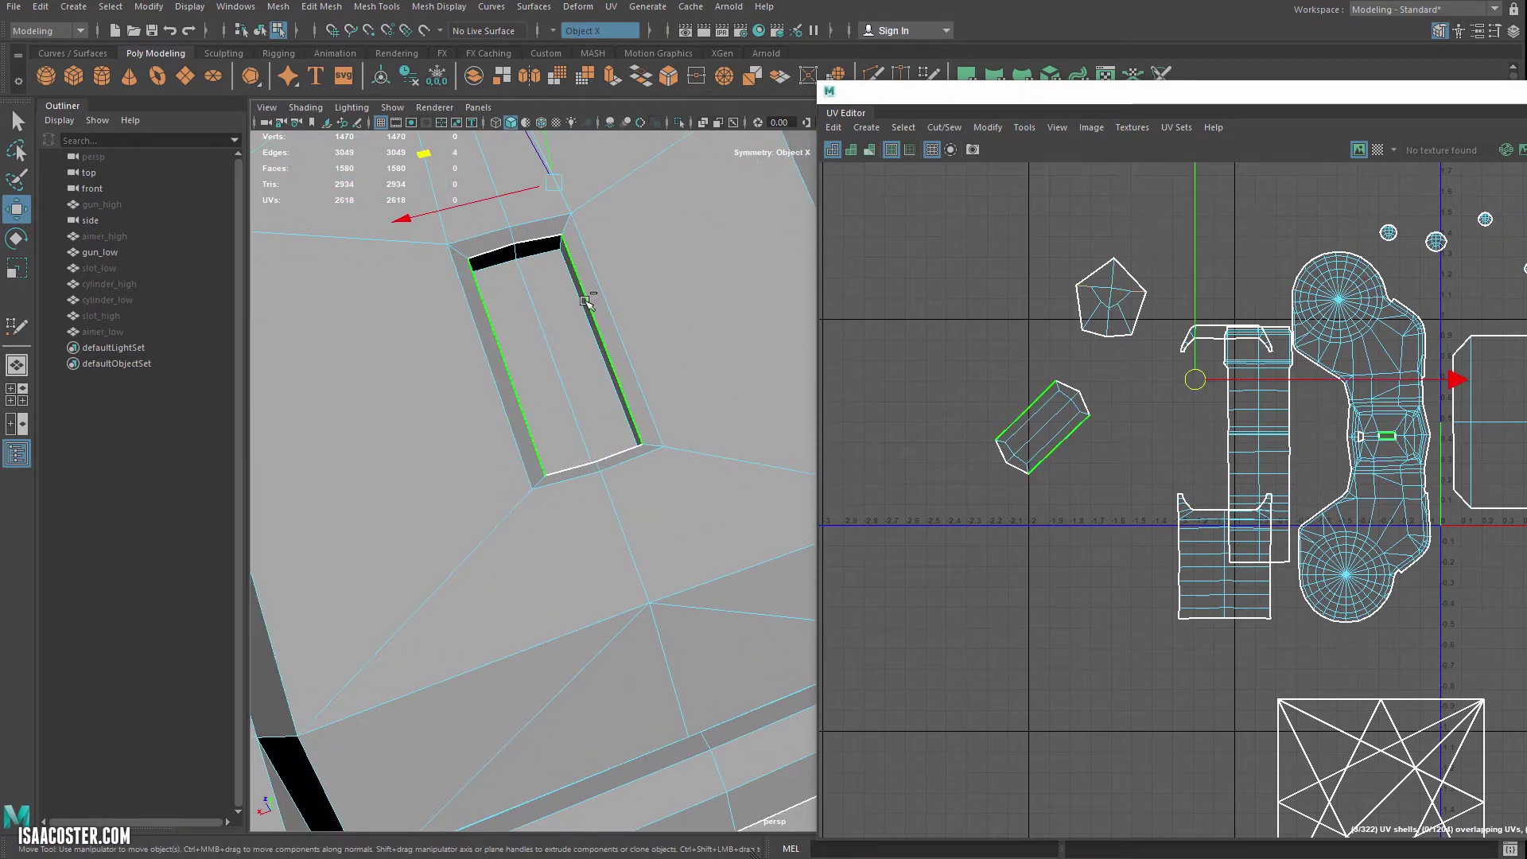
{"action": "key", "text": "ctrl+z"}
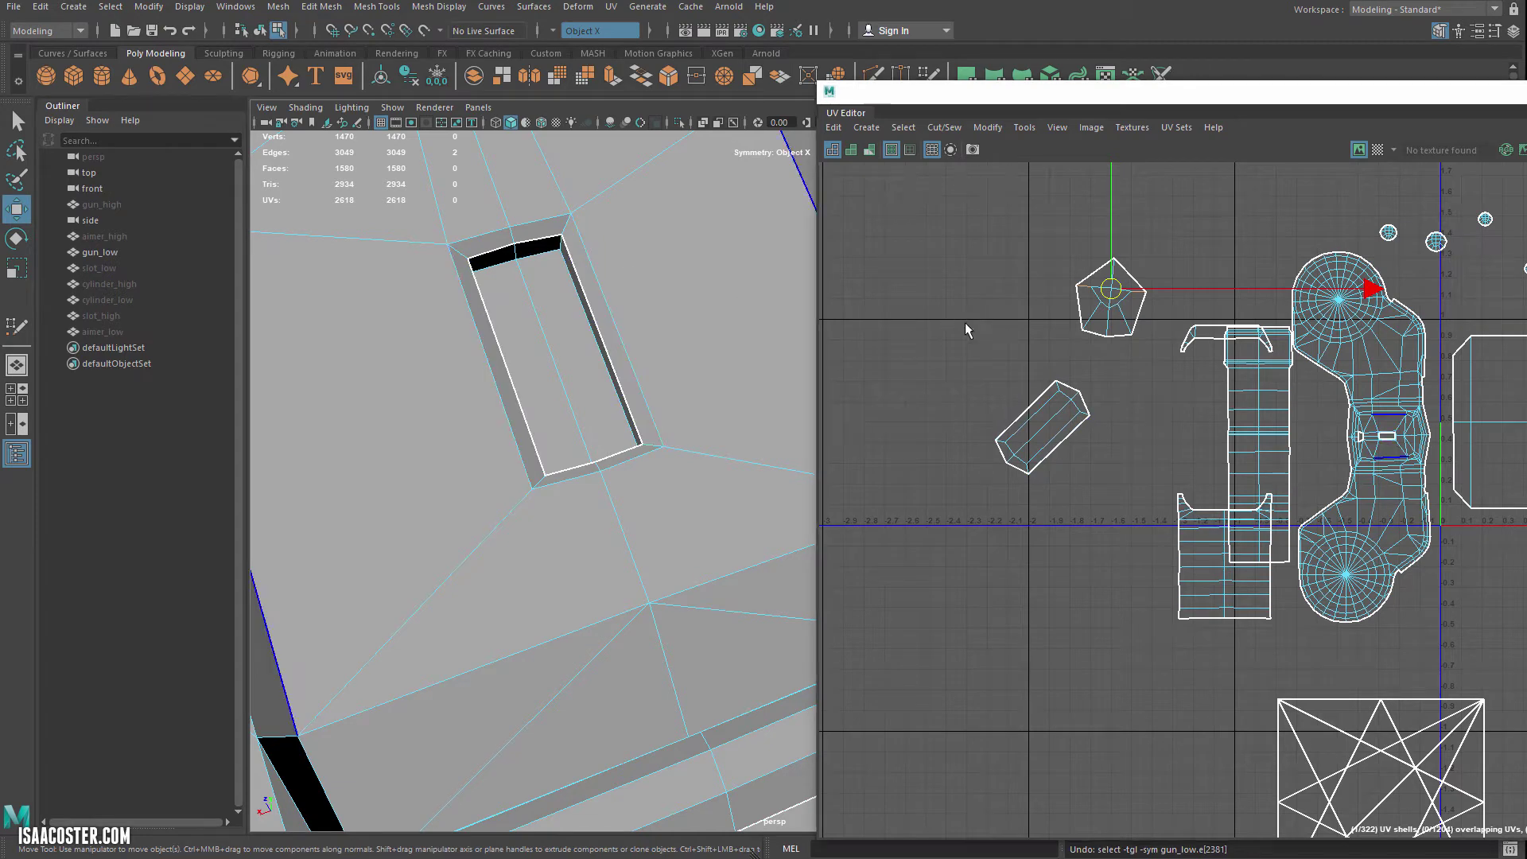
{"action": "scroll", "coordinate": [1010, 345], "scroll_direction": "up", "scroll_amount": 4}
{"action": "left_click", "coordinate": [1053, 533], "text": "shift"}
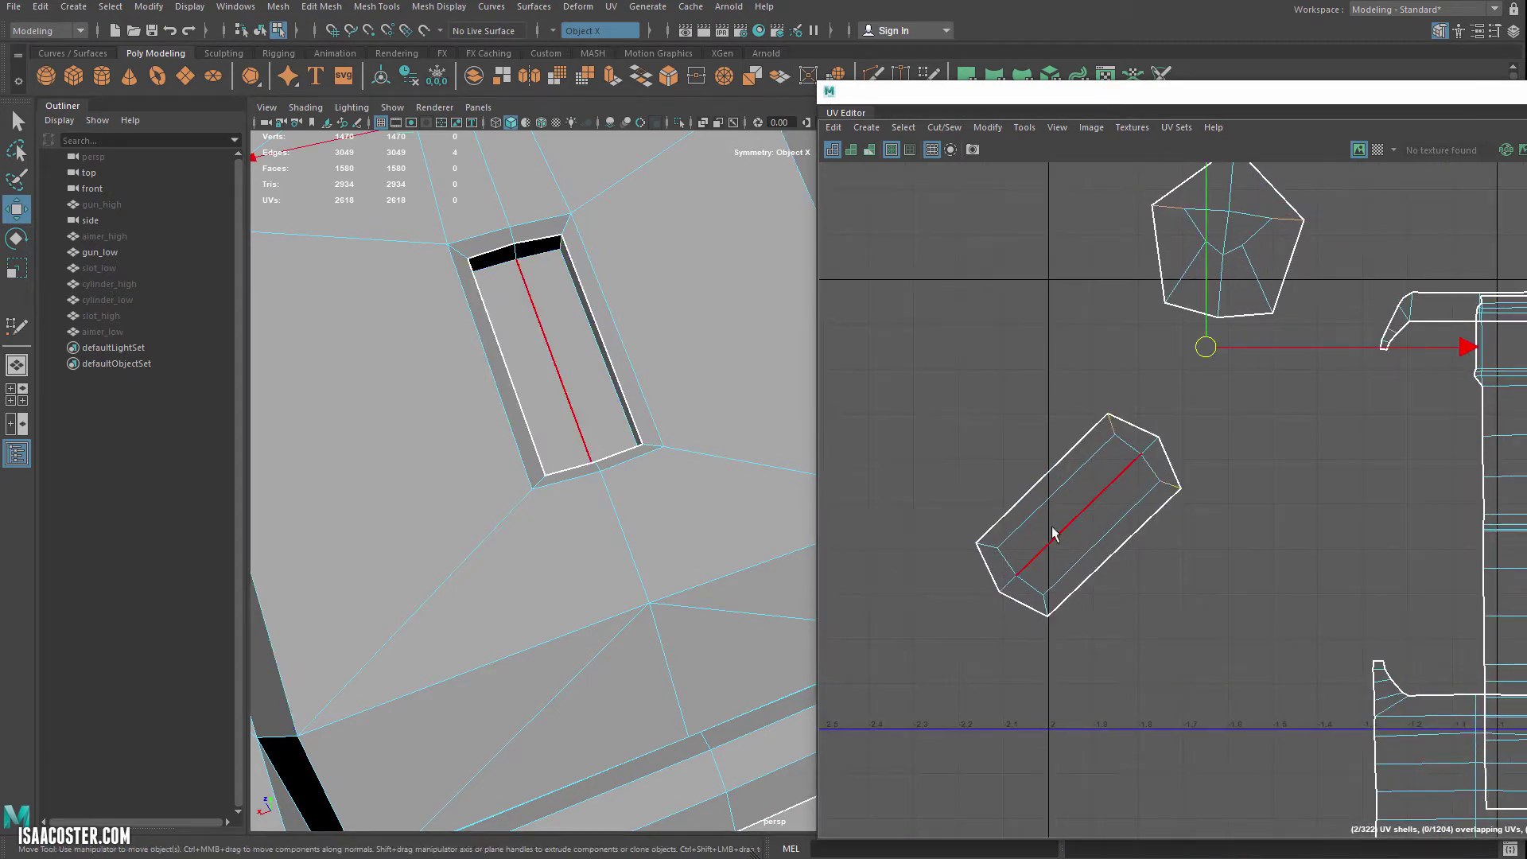
{"action": "left_click", "coordinate": [985, 551], "text": "shift"}
{"action": "scroll", "coordinate": [960, 376], "scroll_direction": "down", "scroll_amount": 1}
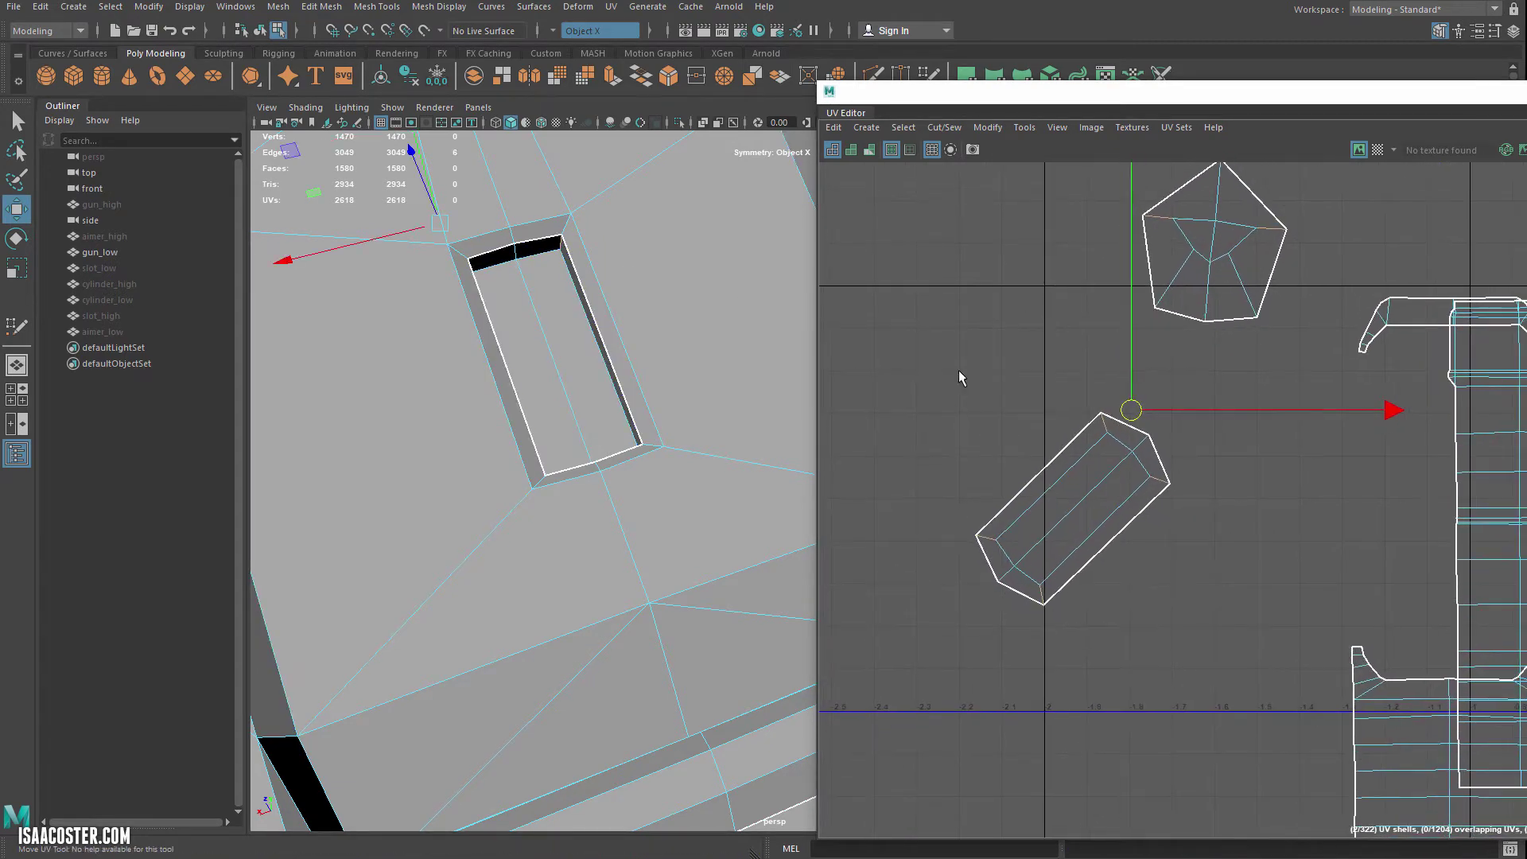
{"action": "left_click", "coordinate": [905, 129]}
{"action": "mouse_move", "coordinate": [944, 127]}
{"action": "left_click", "coordinate": [959, 211]}
- Select all faces of the slot and notch shells and unfold both again with the new cuts
{"action": "right_click_drag", "start_coordinate": [1251, 518], "coordinate": [1260, 547]}
{"action": "double_click", "coordinate": [1132, 507]}
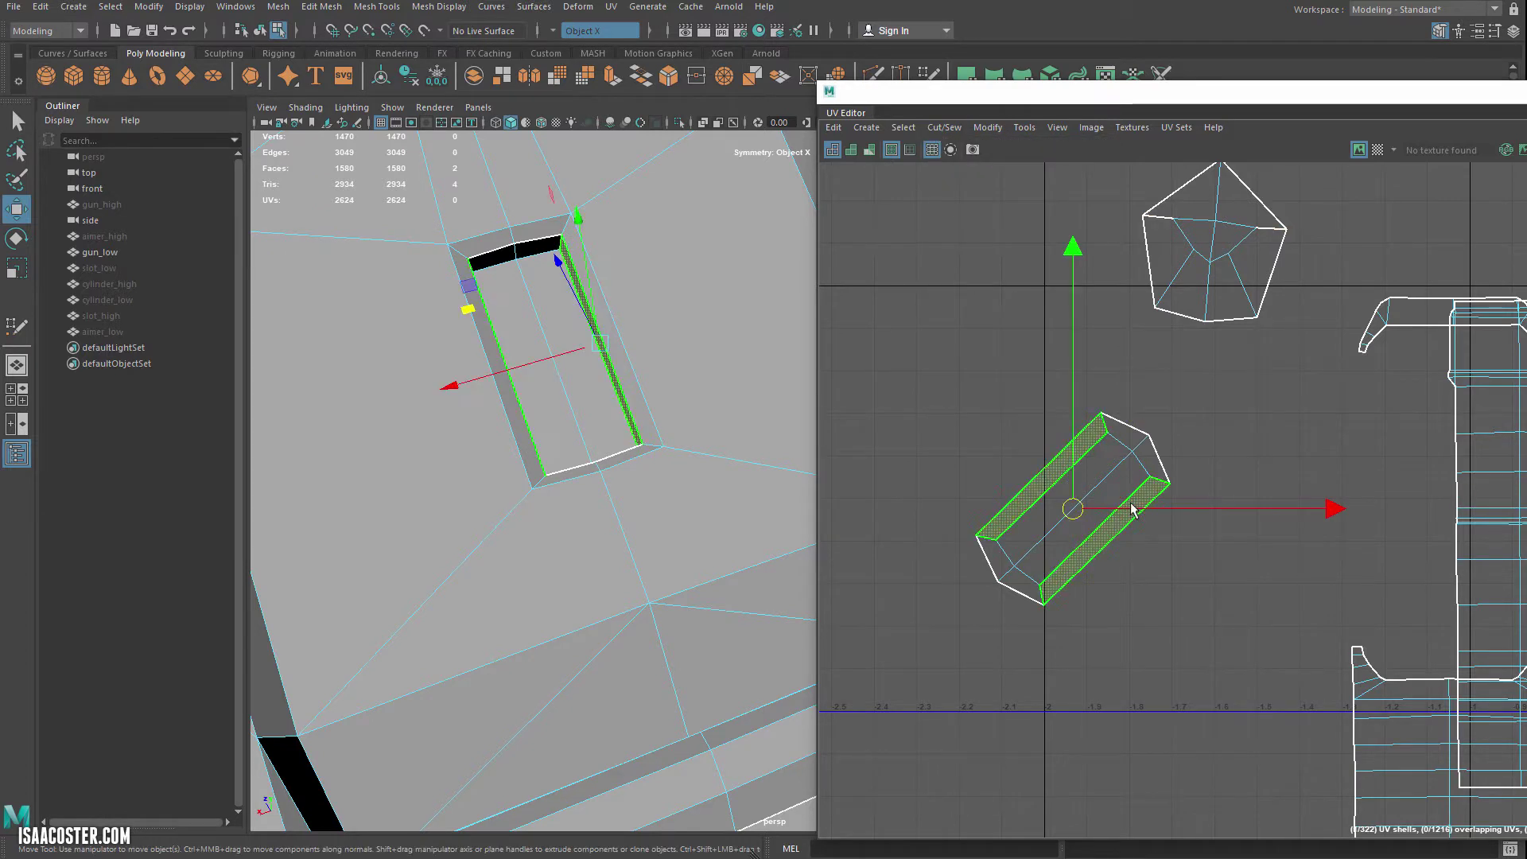
{"action": "double_click", "coordinate": [1230, 236]}
{"action": "left_click", "coordinate": [1226, 281]}
{"action": "left_click", "coordinate": [1153, 255], "text": "shift"}
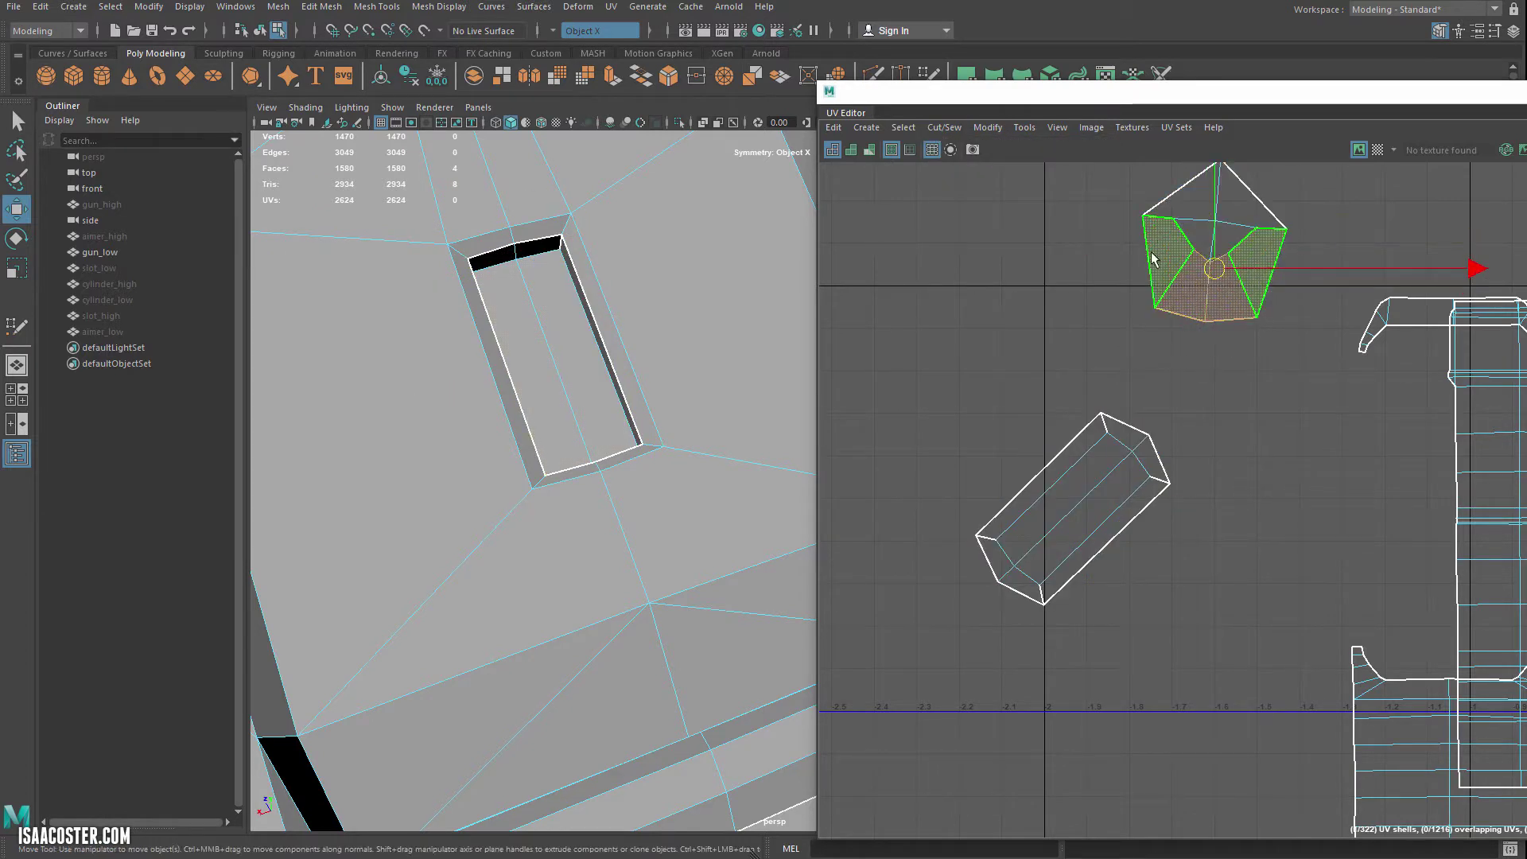
{"action": "double_click", "coordinate": [1185, 206], "text": "shift"}
{"action": "middle_click_drag", "start_coordinate": [1184, 207], "coordinate": [1158, 233], "text": "alt"}
{"action": "double_click", "coordinate": [1067, 507], "text": "shift"}
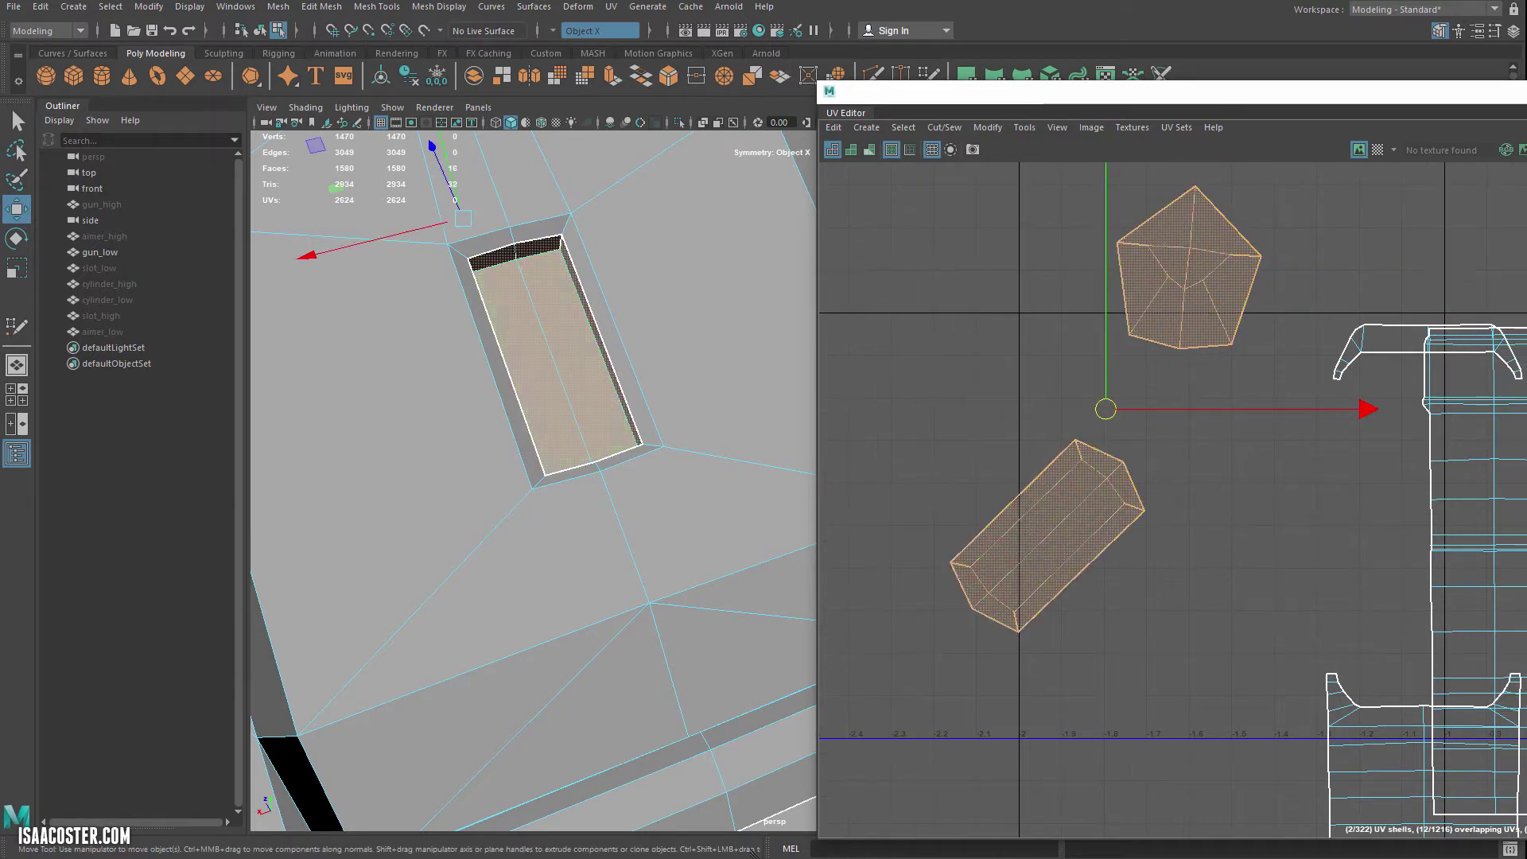
{"action": "key", "text": "ctrl+u"}
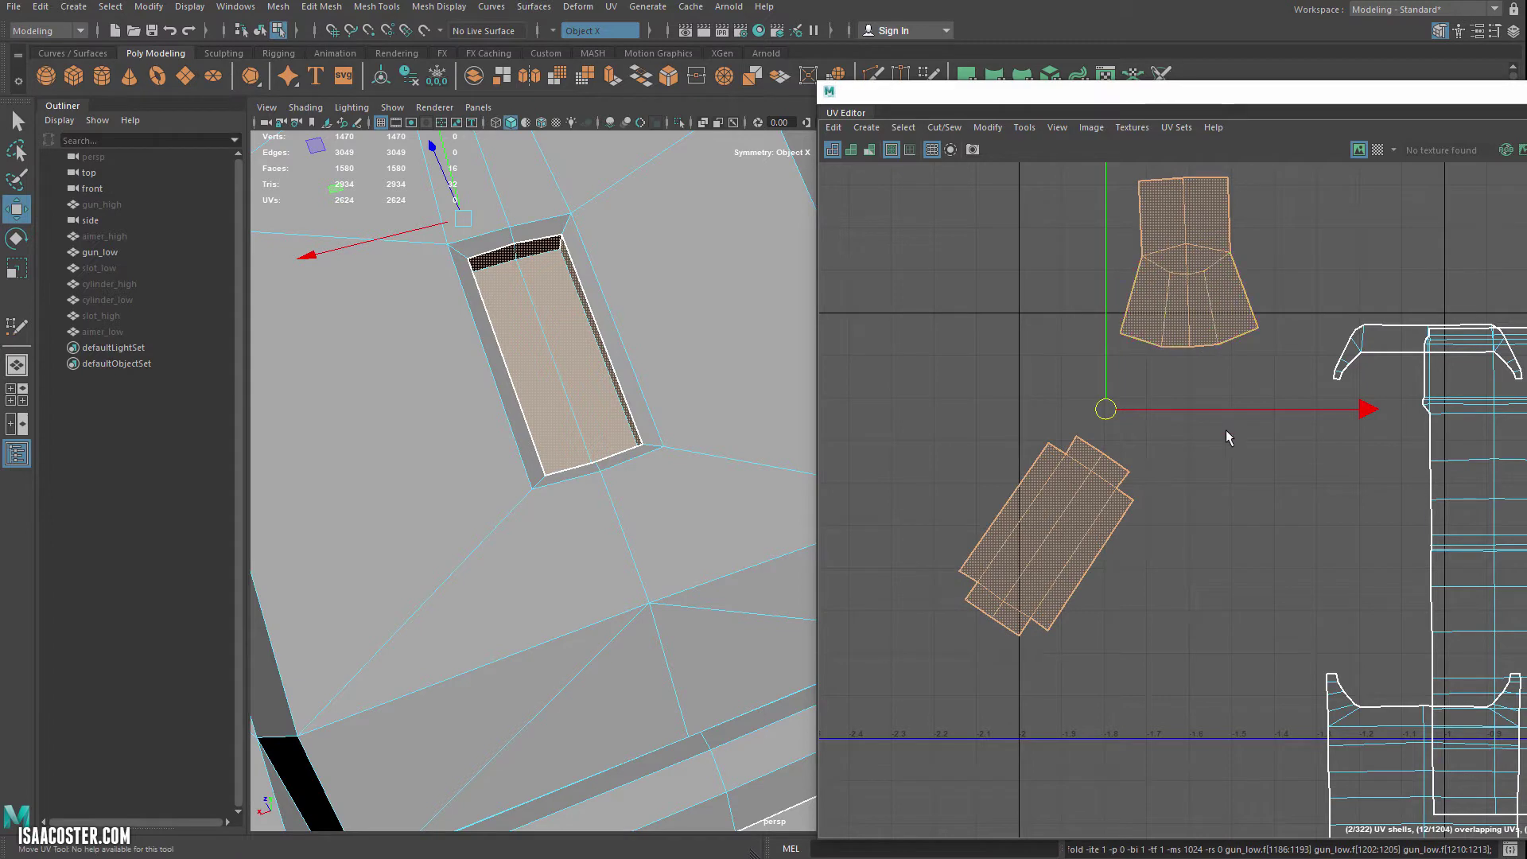
{"action": "left_click", "coordinate": [1229, 437]}
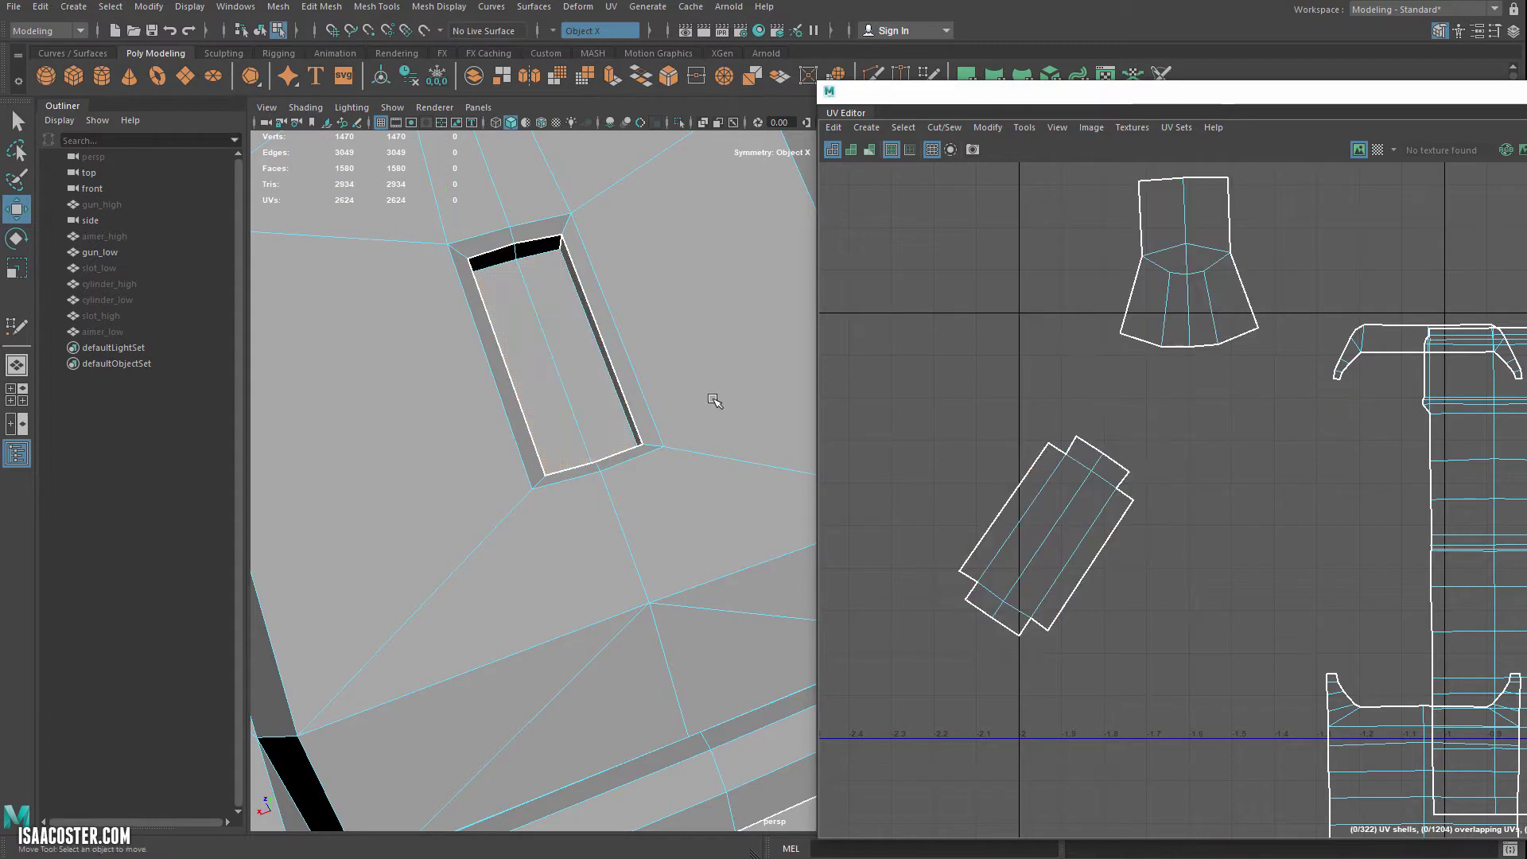
- Rotate the slot shell so its long sides stand vertical
{"action": "double_click", "coordinate": [1054, 467]}
{"action": "key", "text": "e"}
{"action": "left_click_drag", "start_coordinate": [1241, 376], "coordinate": [1094, 357]}
{"action": "middle_click_drag", "start_coordinate": [1147, 307], "coordinate": [1183, 439], "text": "alt"}
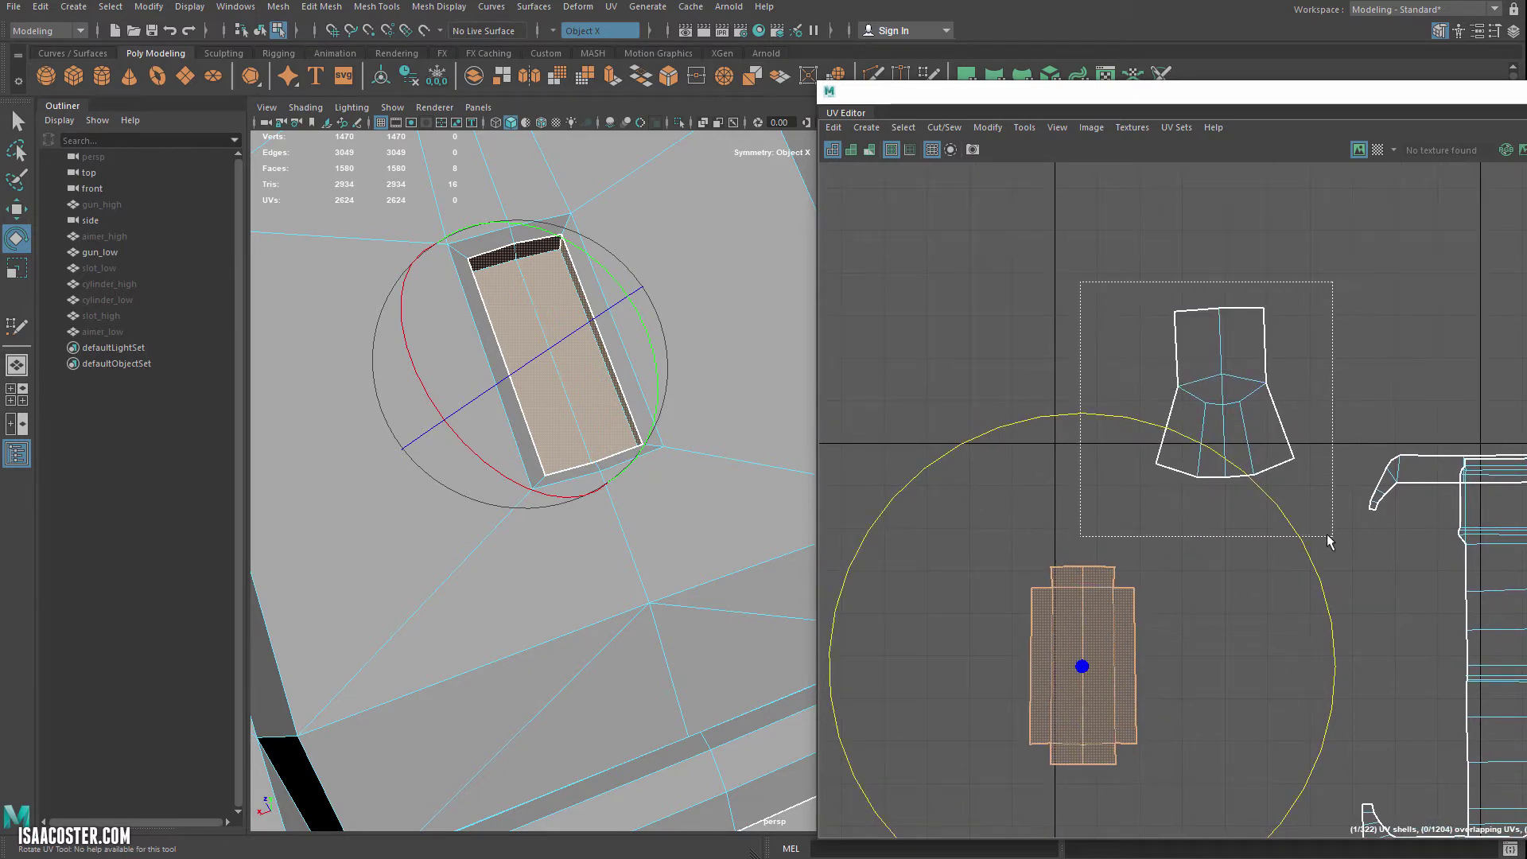
- Cut the pair of short slanted edges between the notch shell's upper and lower parts
{"action": "left_click_drag", "start_coordinate": [1327, 538], "coordinate": [1327, 539]}
{"action": "middle_click_drag", "start_coordinate": [554, 356], "coordinate": [621, 570], "text": "alt"}
{"action": "mouse_move", "coordinate": [621, 569]}
{"action": "left_mouse_down", "text": "alt"}
{"action": "mouse_move", "coordinate": [613, 528]}
{"action": "mouse_move", "coordinate": [645, 578]}
{"action": "left_mouse_up", "text": "alt"}
{"action": "left_click", "coordinate": [918, 391]}
{"action": "right_click_drag", "start_coordinate": [915, 389], "coordinate": [910, 355]}
{"action": "left_click", "coordinate": [1190, 393]}
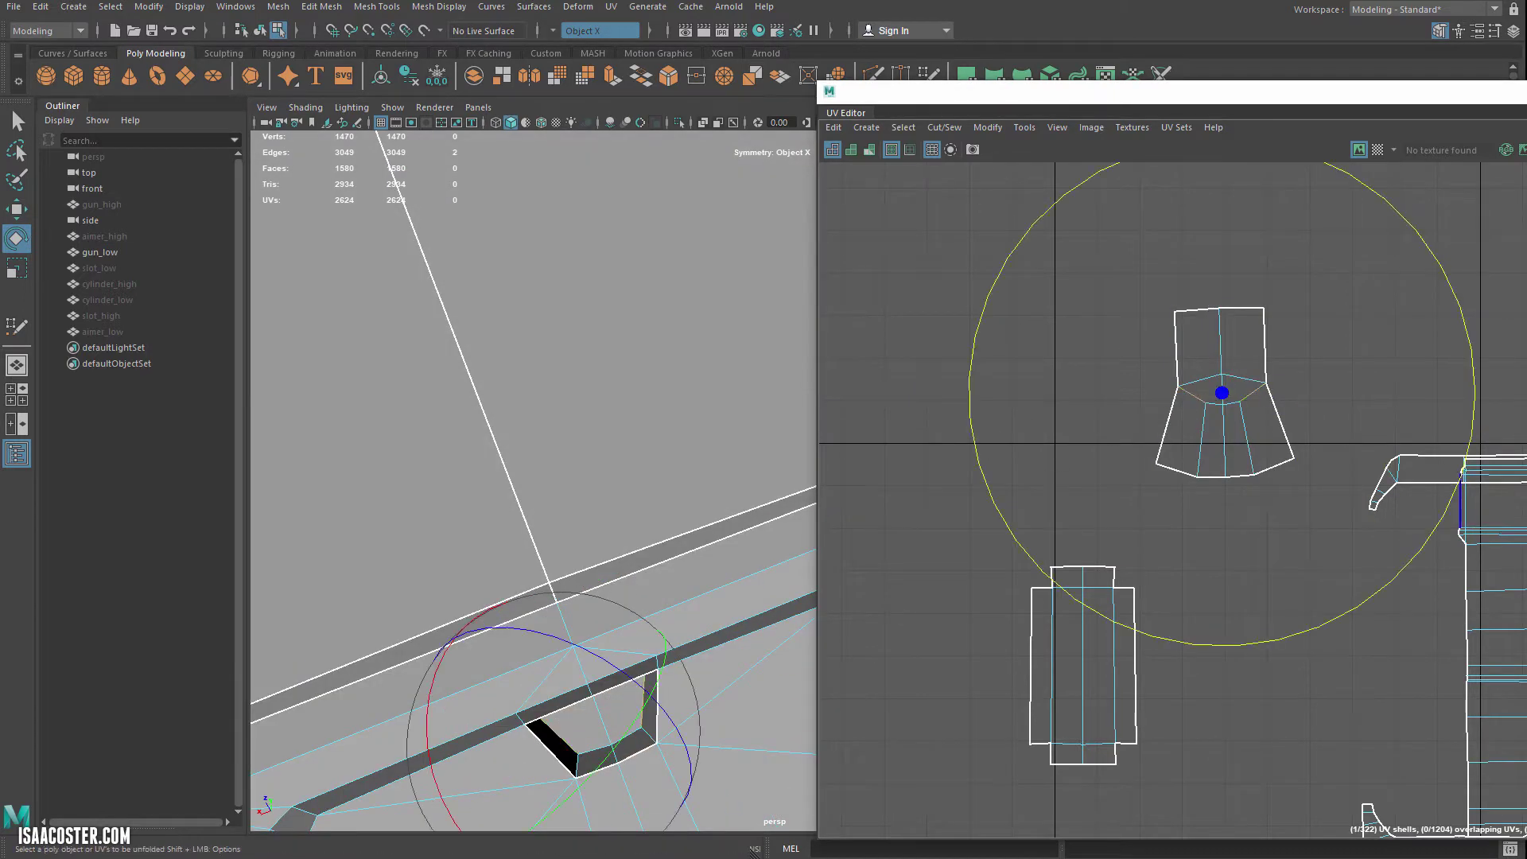
{"action": "left_click", "coordinate": [977, 330]}
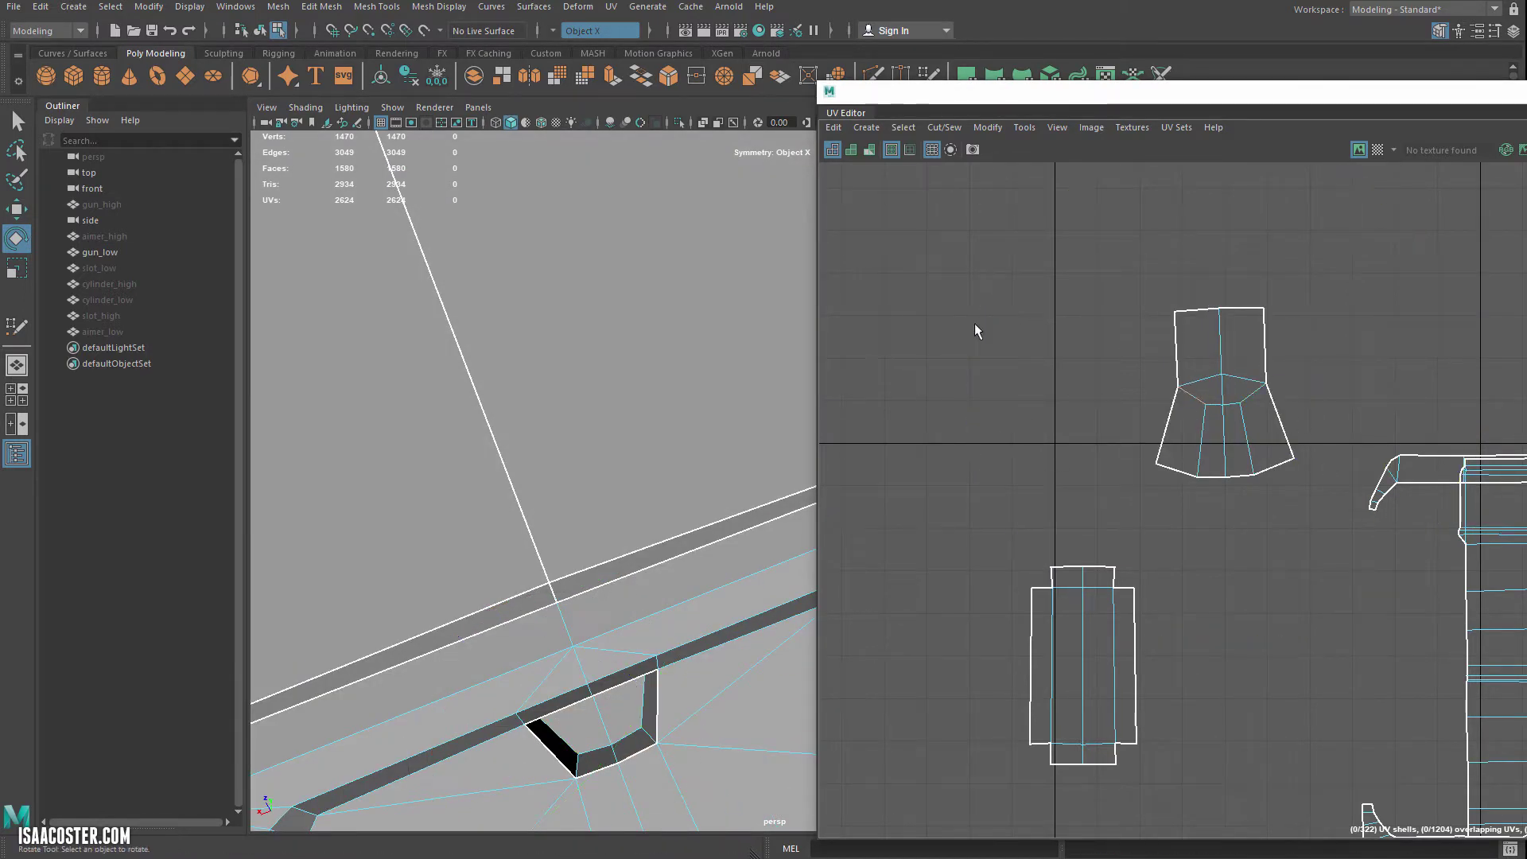
{"action": "left_click", "coordinate": [1260, 406]}
{"action": "left_click", "coordinate": [945, 129]}
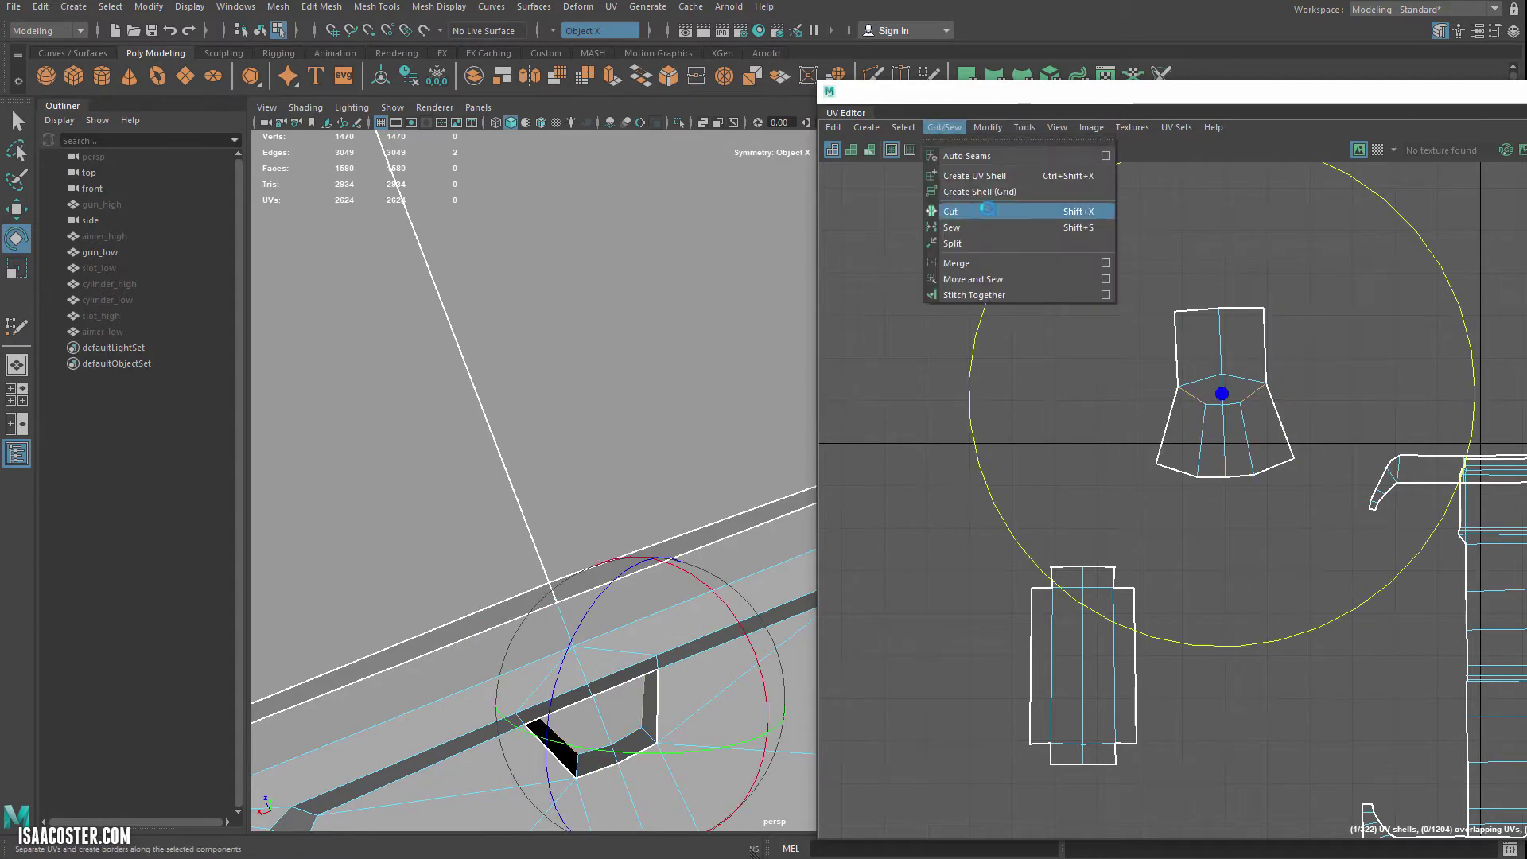
{"action": "left_click", "coordinate": [987, 211]}
- Unfold all faces of the notch shell again with the new cuts and rotate the shell upright
{"action": "right_click_drag", "start_coordinate": [865, 279], "coordinate": [880, 320]}
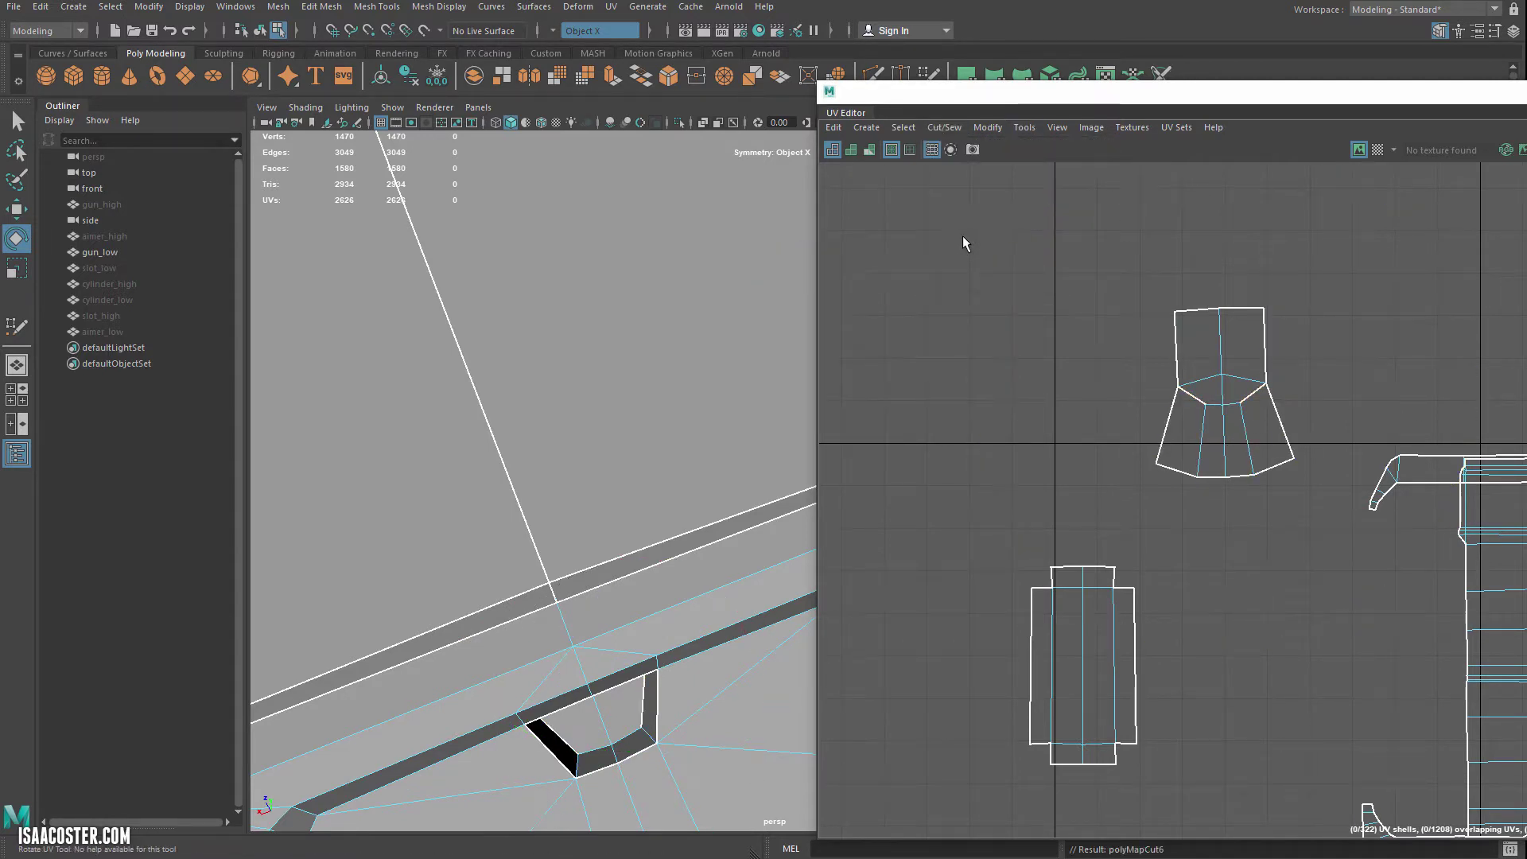
{"action": "left_click_drag", "start_coordinate": [1311, 498], "coordinate": [1313, 500]}
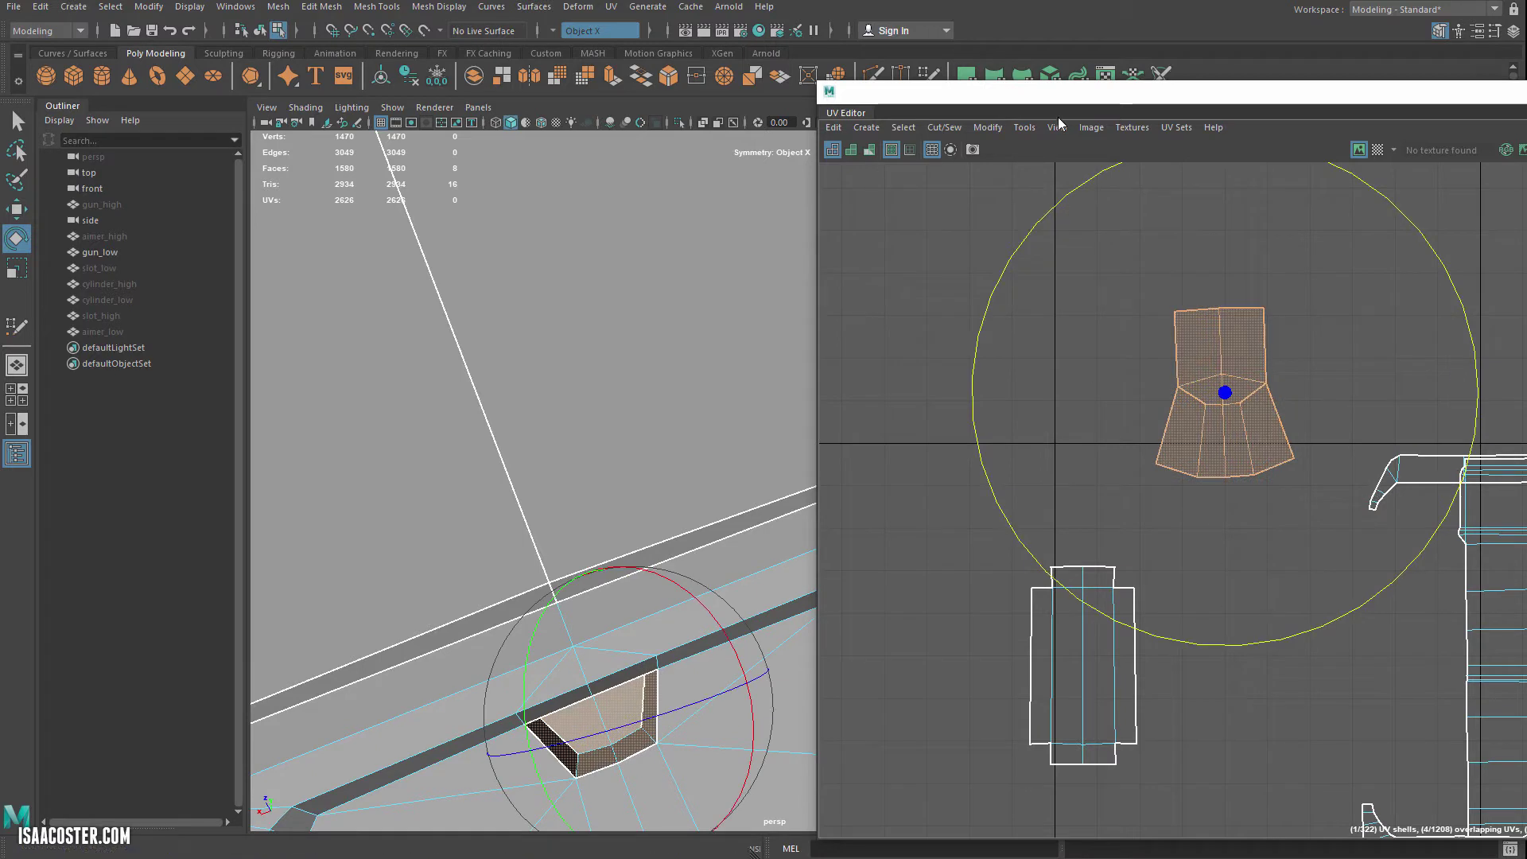
{"action": "key", "text": "ctrl+u"}
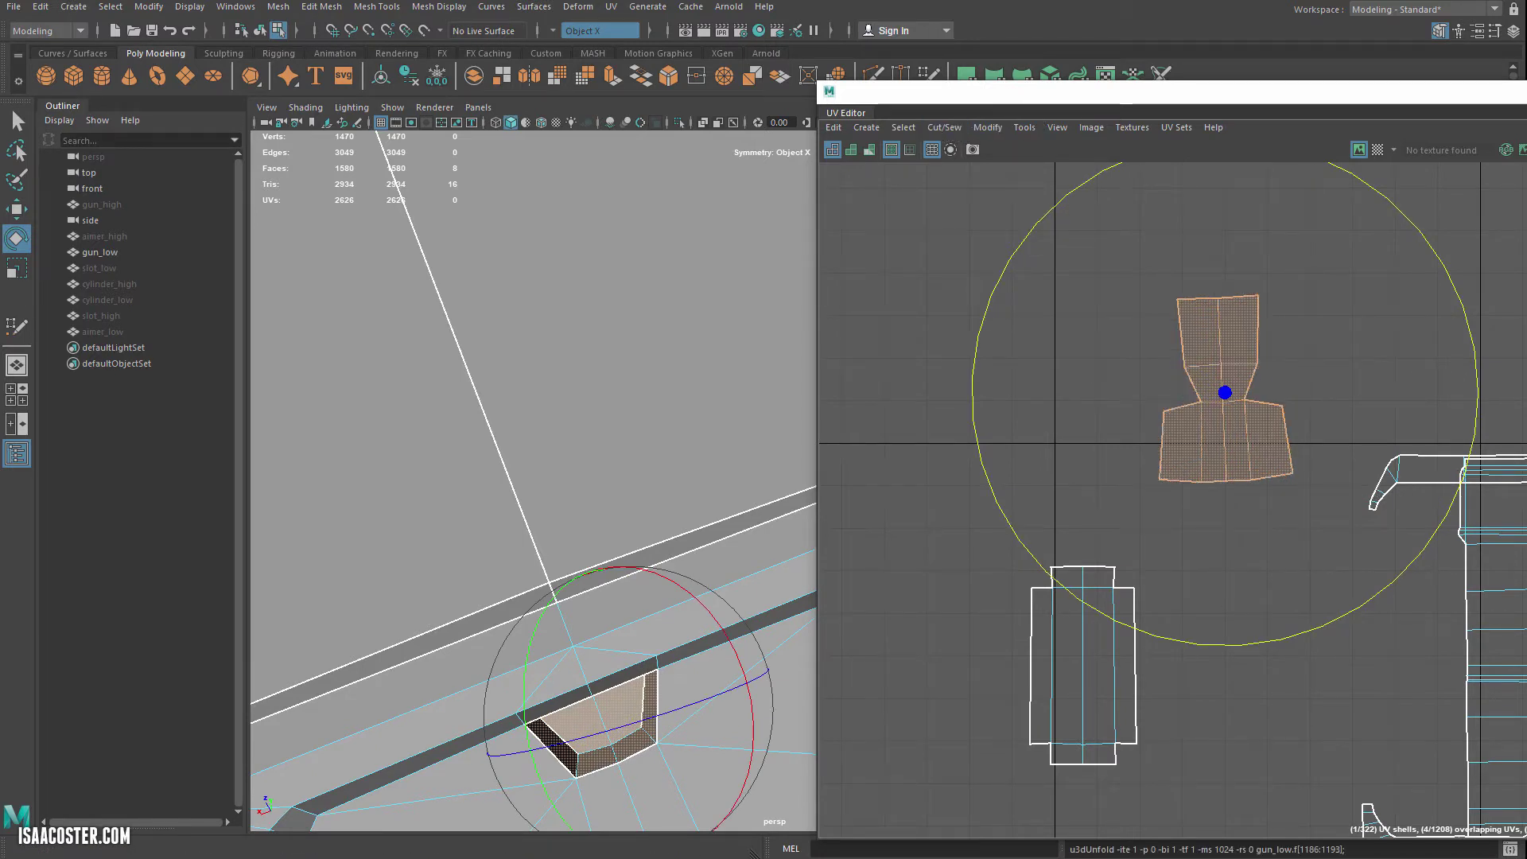
{"action": "left_click", "coordinate": [1013, 509]}
{"action": "scroll", "coordinate": [1013, 509], "scroll_direction": "down", "scroll_amount": 2}
{"action": "left_click_drag", "start_coordinate": [1079, 512], "coordinate": [1079, 513]}
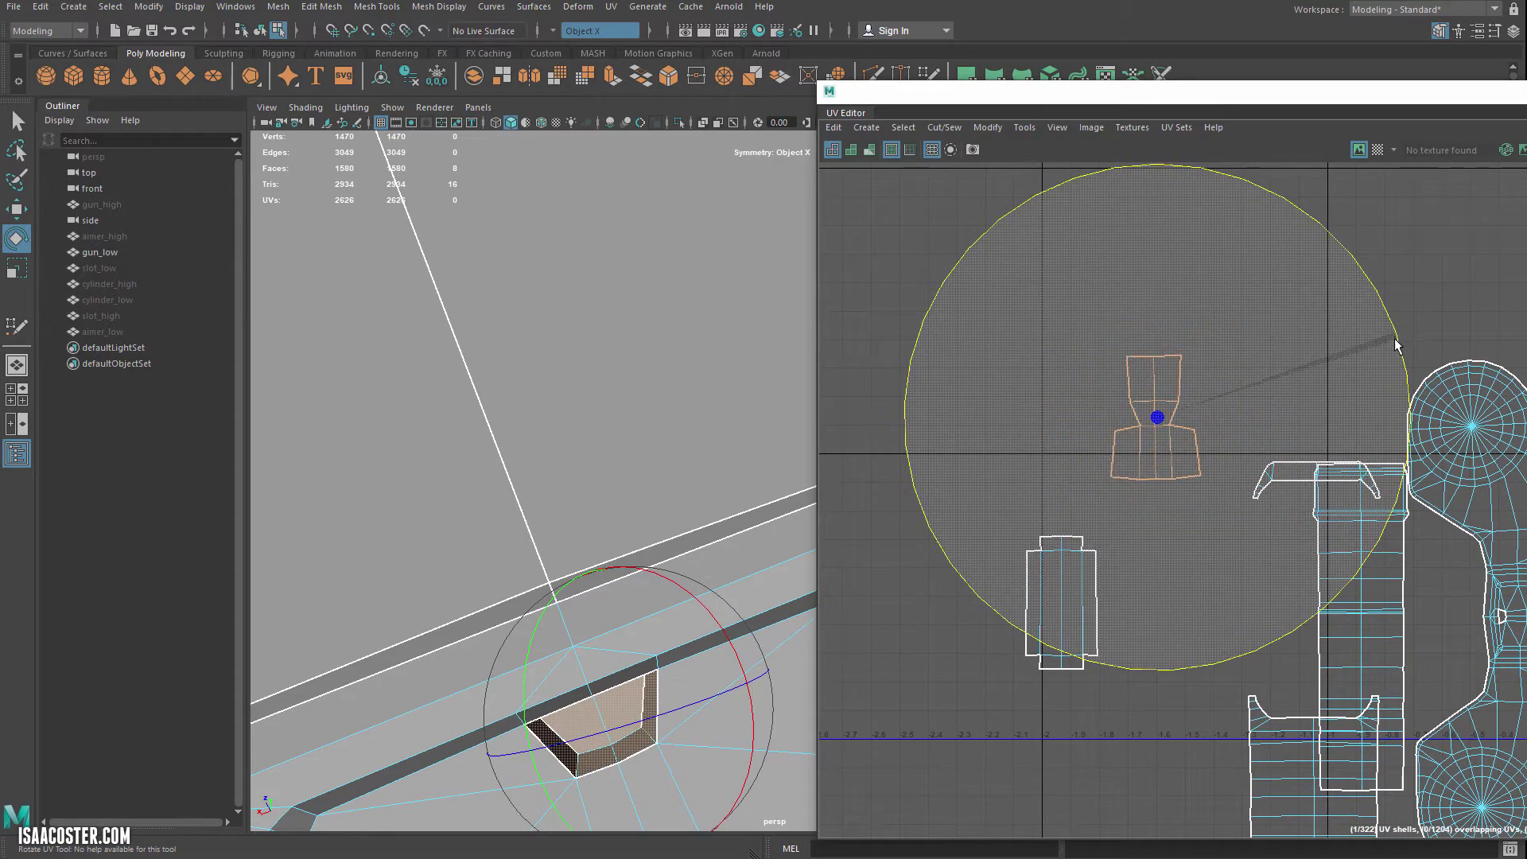
{"action": "left_click_drag", "start_coordinate": [1396, 341], "coordinate": [1399, 338]}
{"action": "left_click", "coordinate": [1446, 297]}
- Select the flat front faces and the side faces of the angular block adjoining the slotted housing
{"action": "scroll", "coordinate": [1396, 352], "scroll_direction": "down", "scroll_amount": 2}
{"action": "left_click_drag", "start_coordinate": [730, 720], "coordinate": [593, 589], "text": "alt"}
{"action": "left_click_drag", "start_coordinate": [567, 372], "coordinate": [422, 501], "text": "alt"}
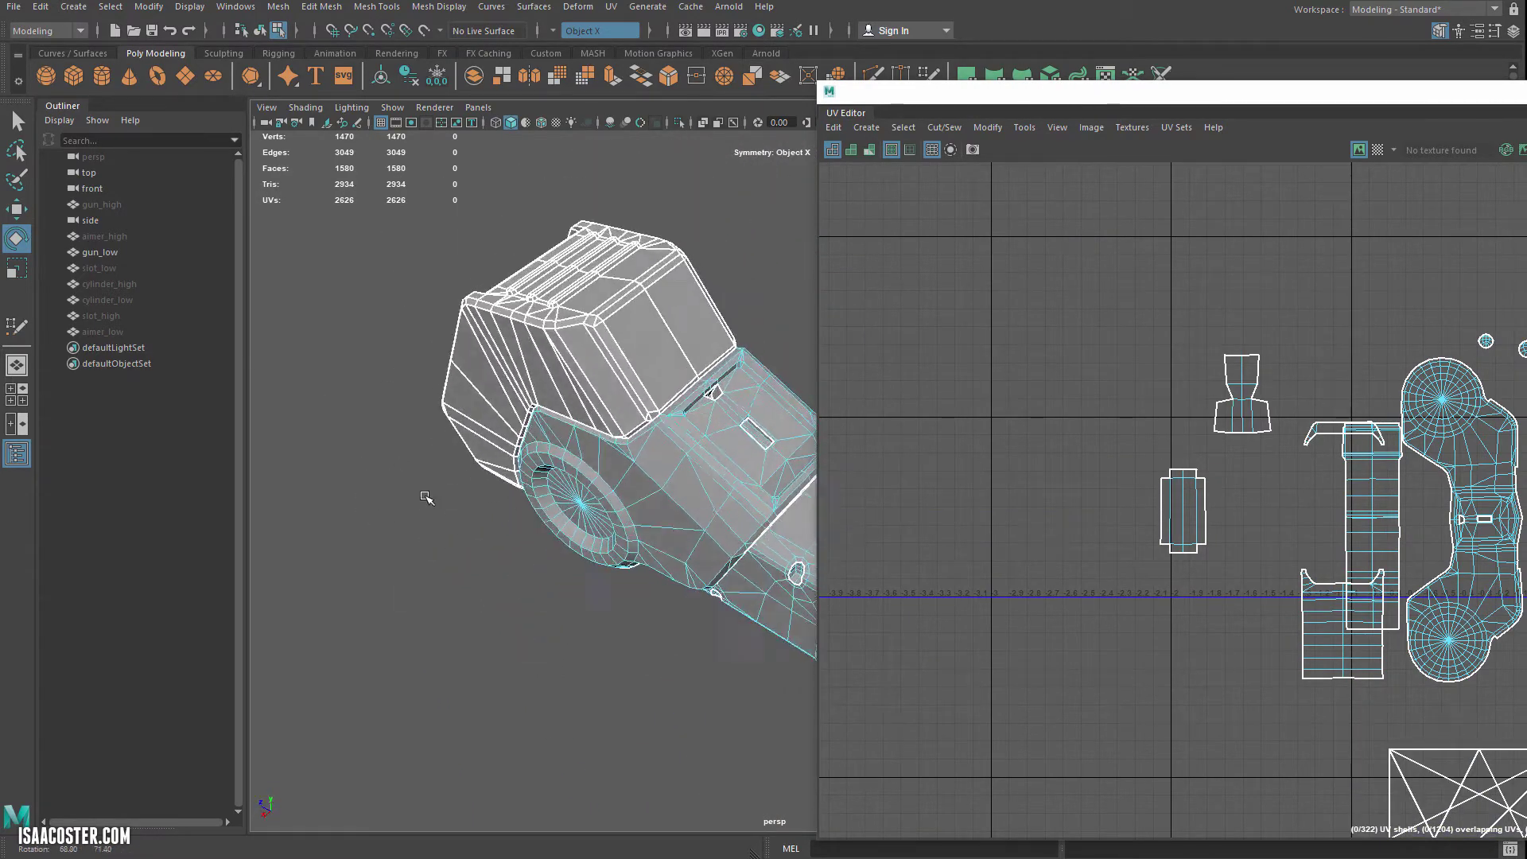
{"action": "left_click", "coordinate": [634, 342]}
{"action": "right_click_drag", "start_coordinate": [634, 341], "coordinate": [637, 356]}
{"action": "left_click", "coordinate": [637, 358]}
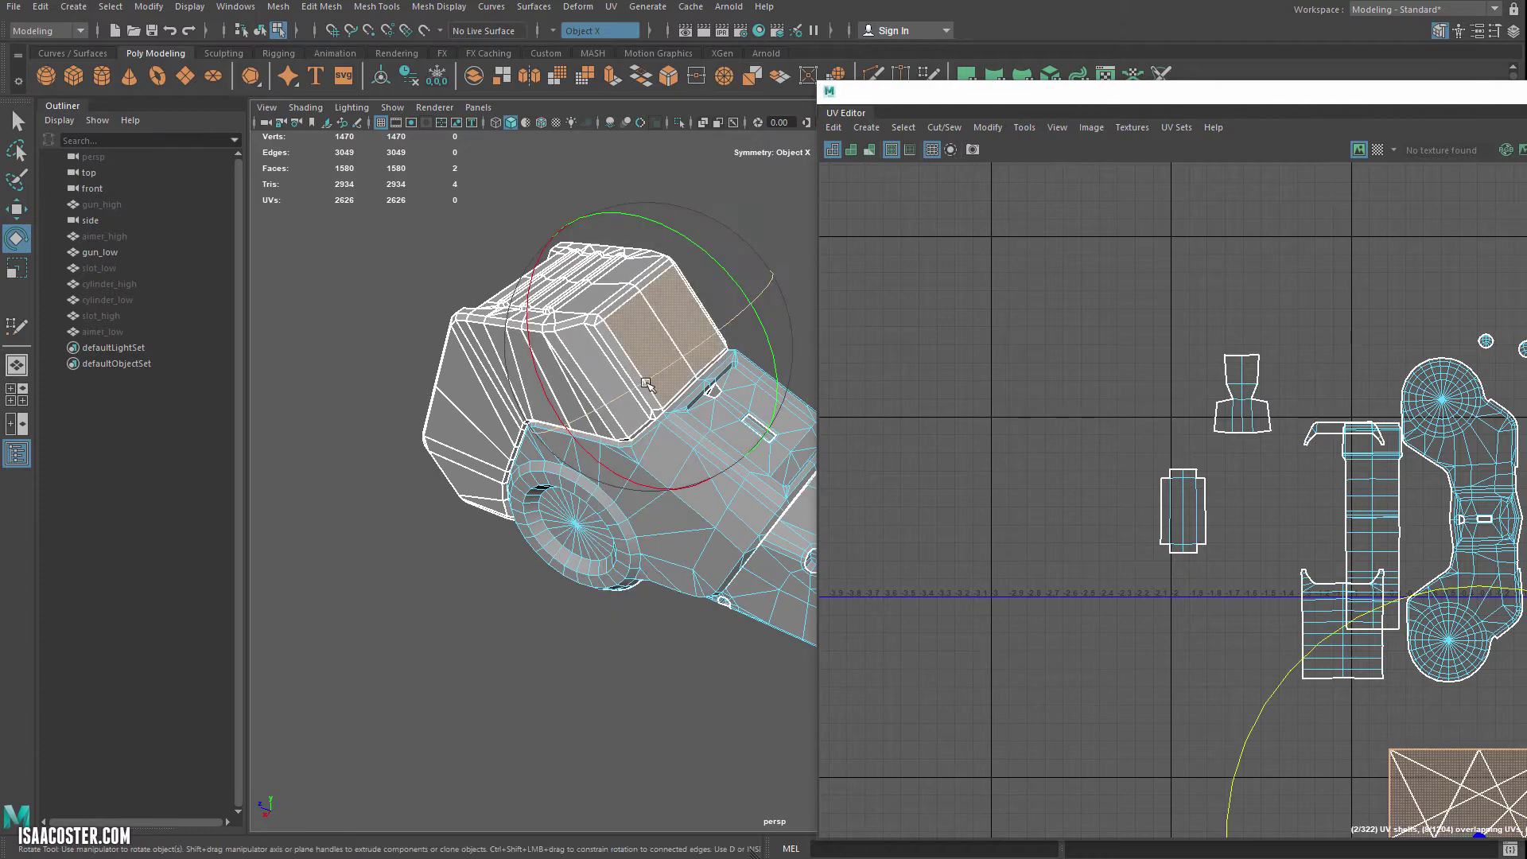
{"action": "key", "text": "q"}
{"action": "left_click_drag", "start_coordinate": [635, 369], "coordinate": [636, 353], "text": "alt"}
{"action": "left_click", "coordinate": [633, 355], "text": "shift"}
{"action": "left_click", "coordinate": [624, 357], "text": "shift"}
{"action": "left_click", "coordinate": [598, 365], "text": "shift"}
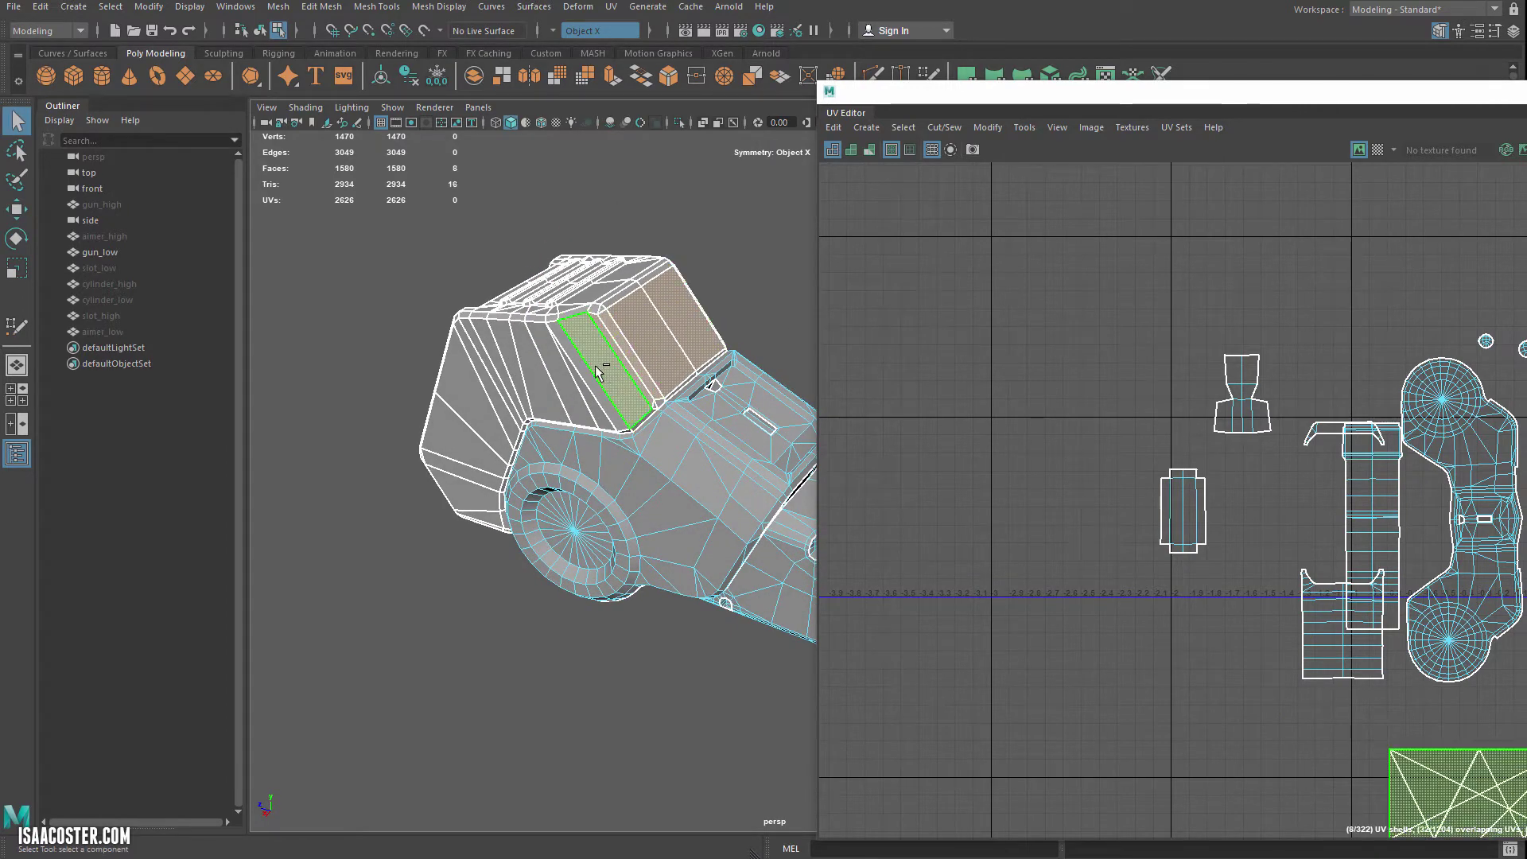
{"action": "double_click", "coordinate": [589, 374], "text": "shift"}
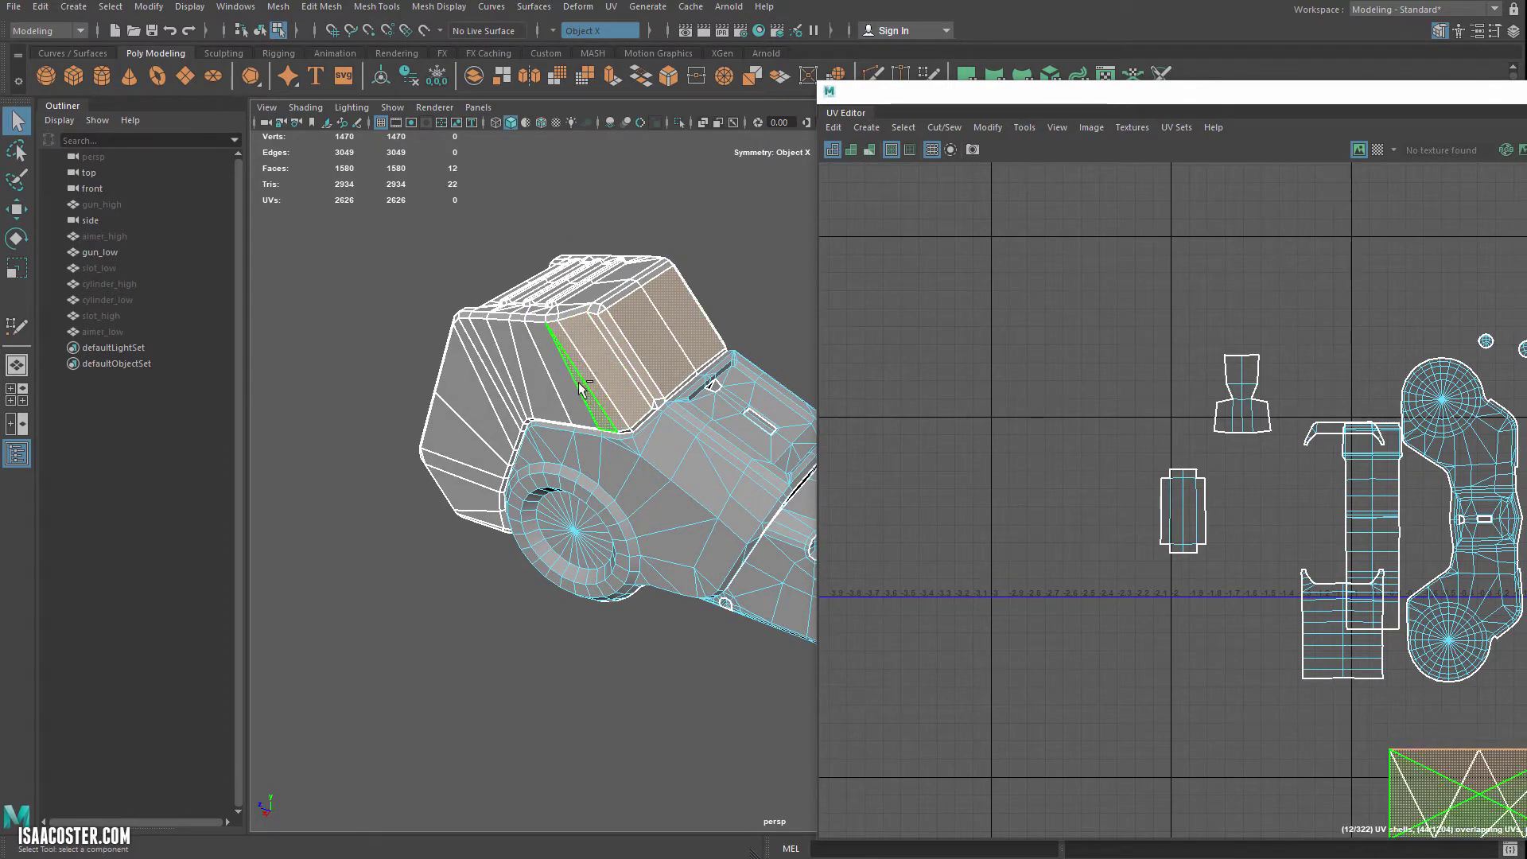
{"action": "double_click", "coordinate": [503, 363], "text": "shift"}
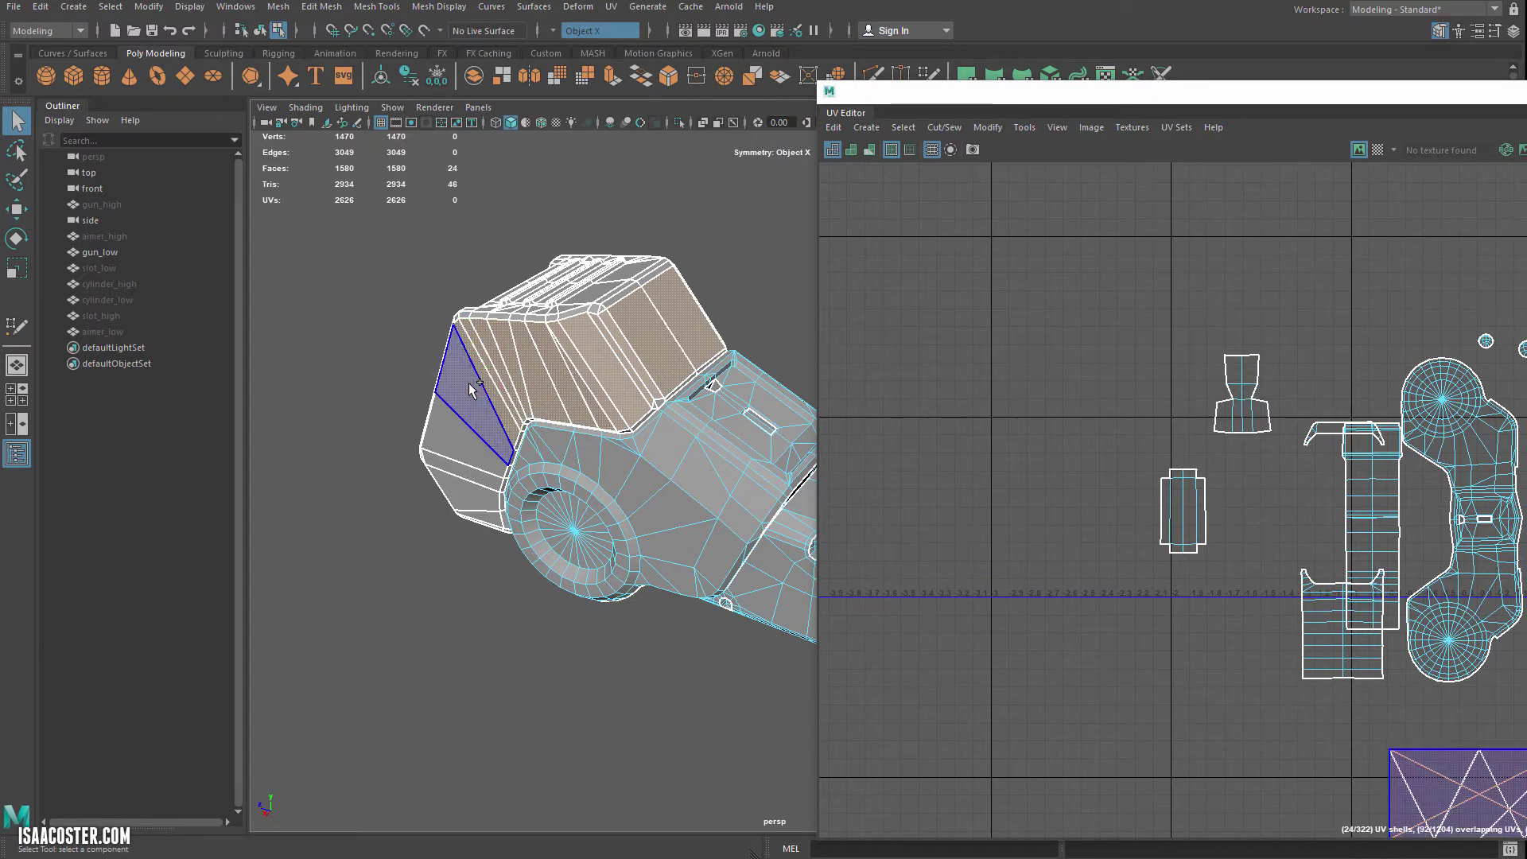
{"action": "double_click", "coordinate": [471, 490], "text": "shift"}
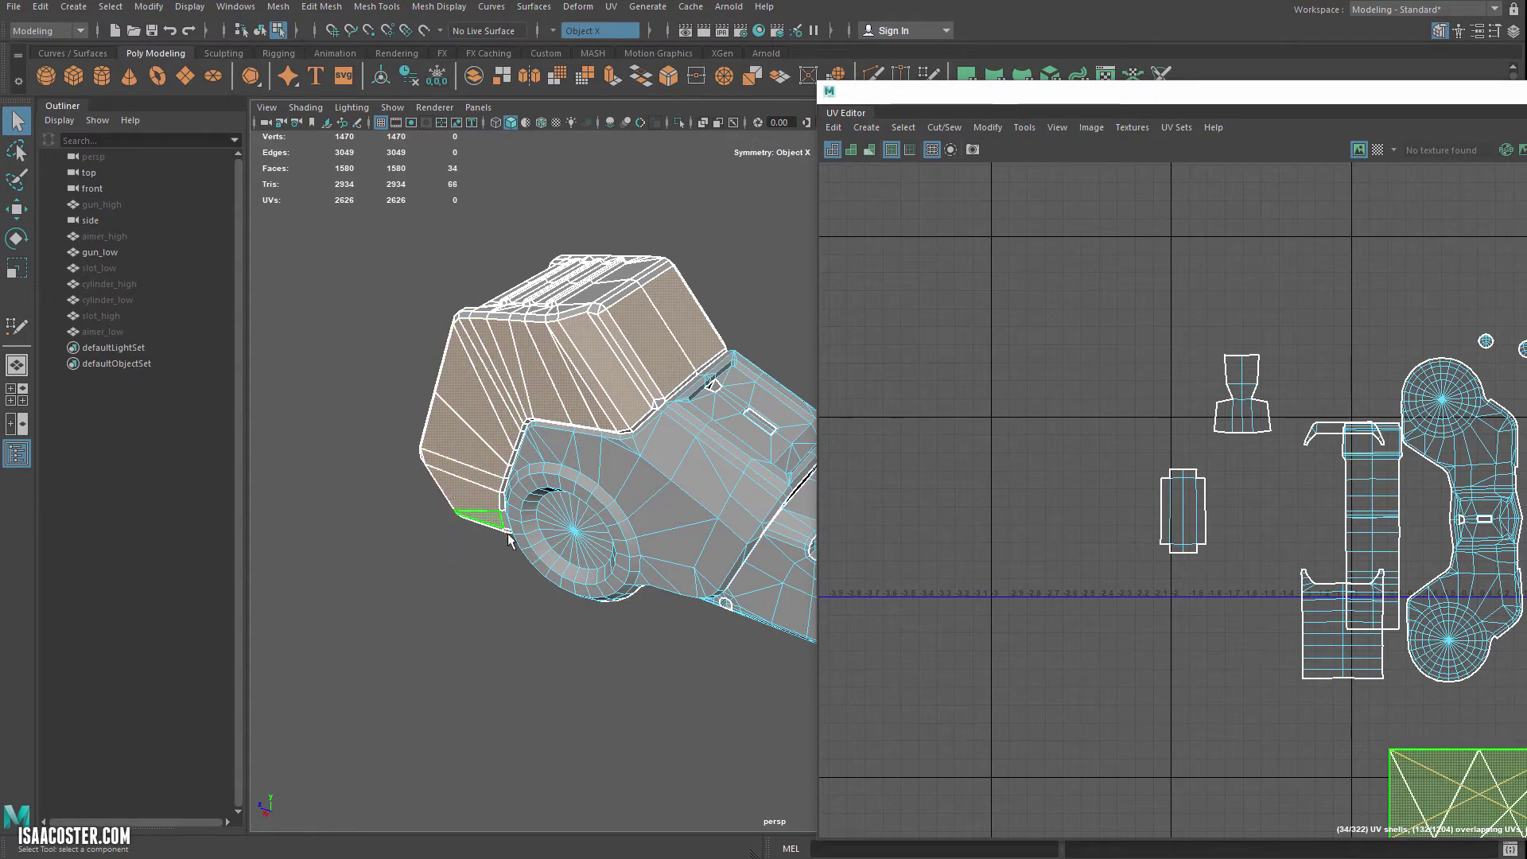
- Add the bevel strips bordering the block's selected sides, then apply a camera-based projection to the selection and unfold it
{"action": "left_click_drag", "start_coordinate": [470, 489], "coordinate": [622, 439], "text": "alt"}
{"action": "right_click_drag", "start_coordinate": [622, 439], "coordinate": [657, 465], "text": "alt"}
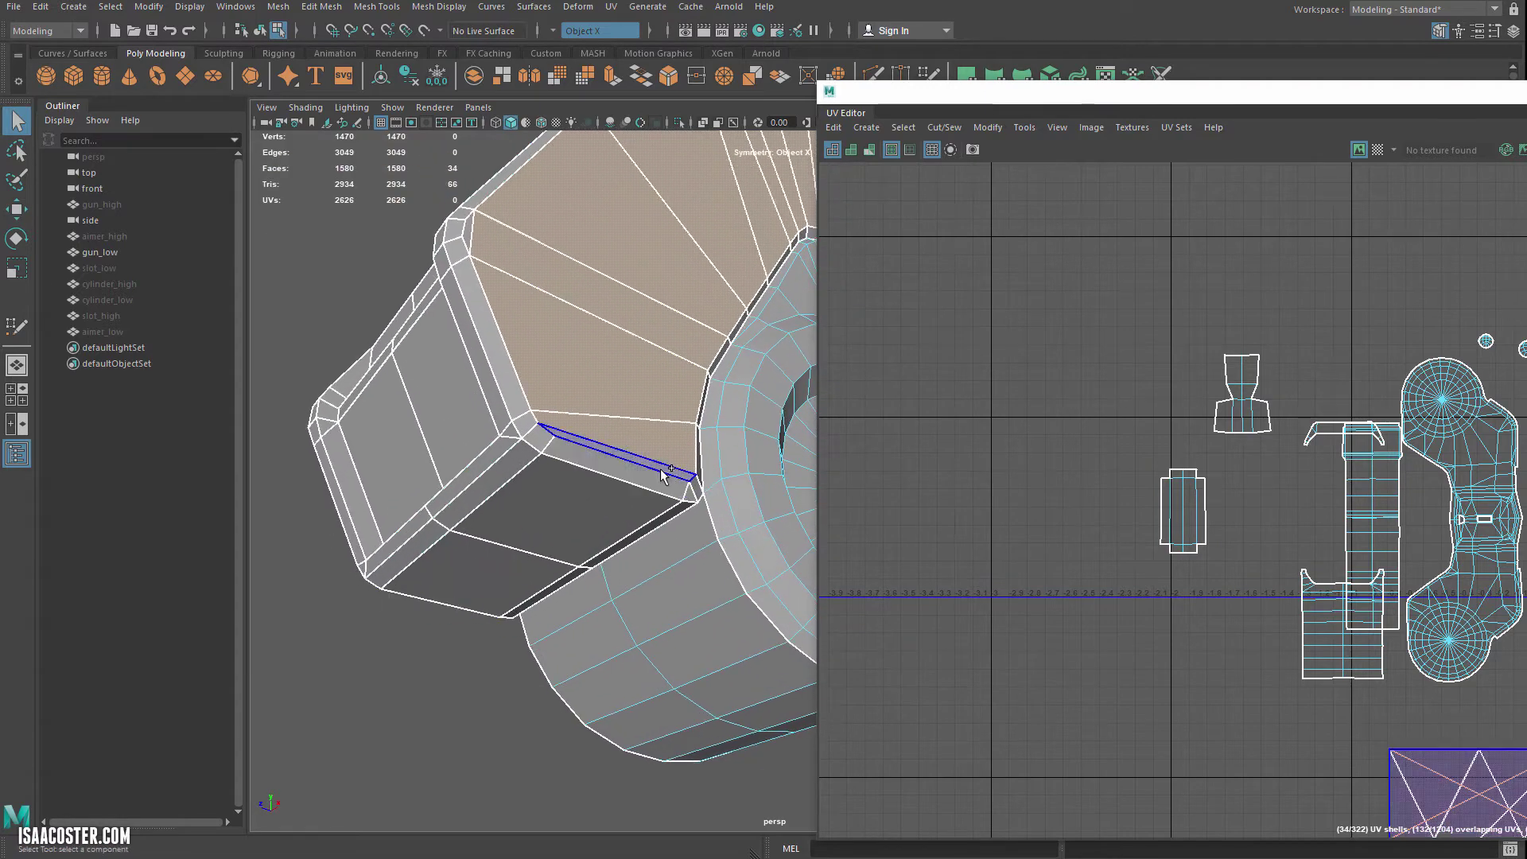
{"action": "left_click", "coordinate": [660, 470], "text": "shift"}
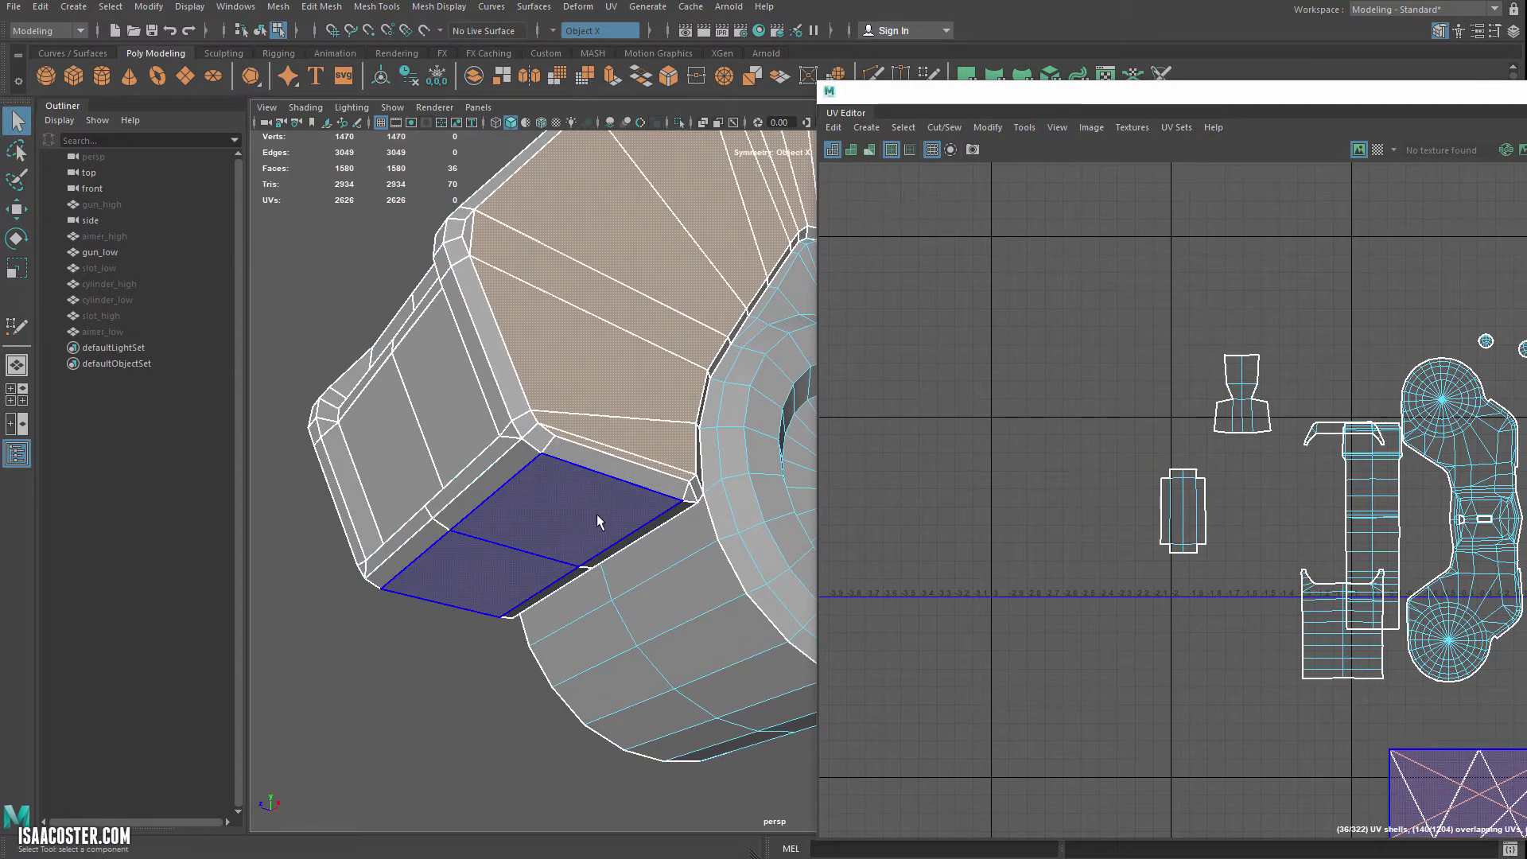
{"action": "left_click_drag", "start_coordinate": [593, 579], "coordinate": [639, 587], "text": "alt"}
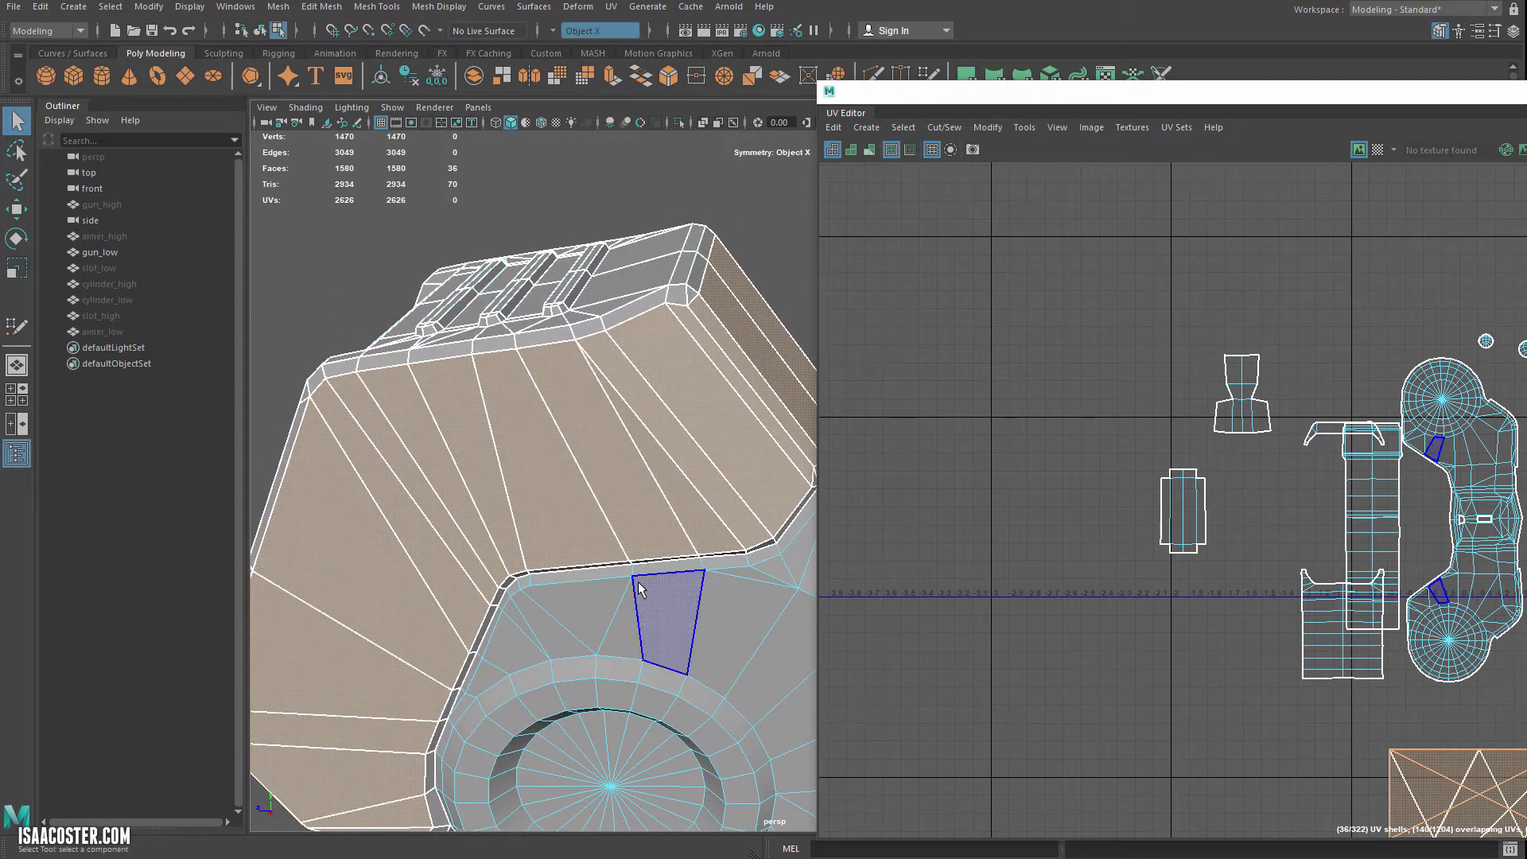
{"action": "left_click_drag", "start_coordinate": [776, 380], "coordinate": [783, 374], "text": "alt"}
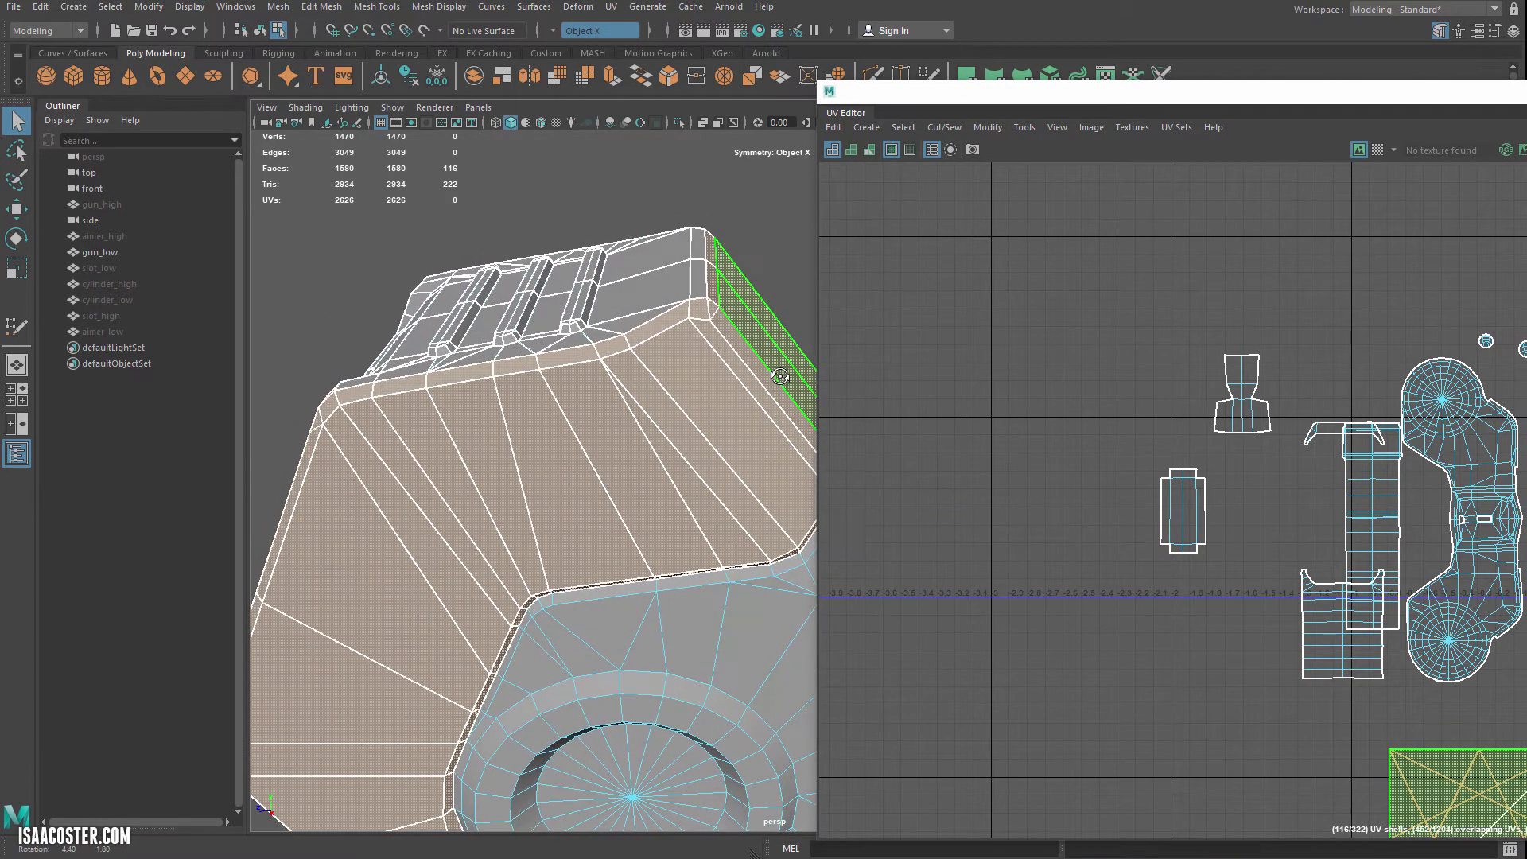
{"action": "left_click_drag", "start_coordinate": [656, 503], "coordinate": [730, 401], "text": "alt"}
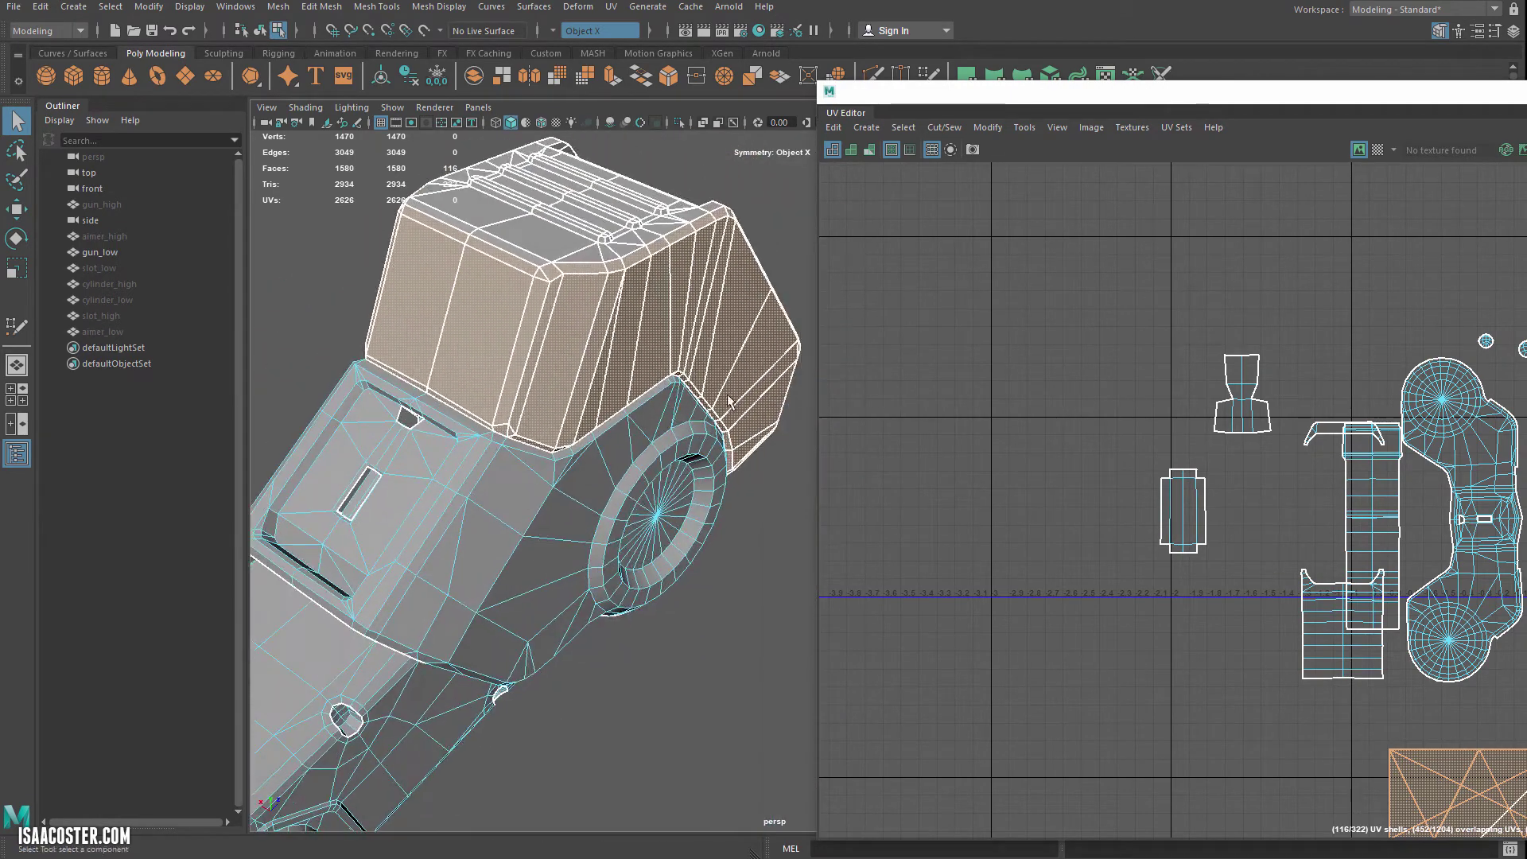
{"action": "left_click", "coordinate": [866, 127]}
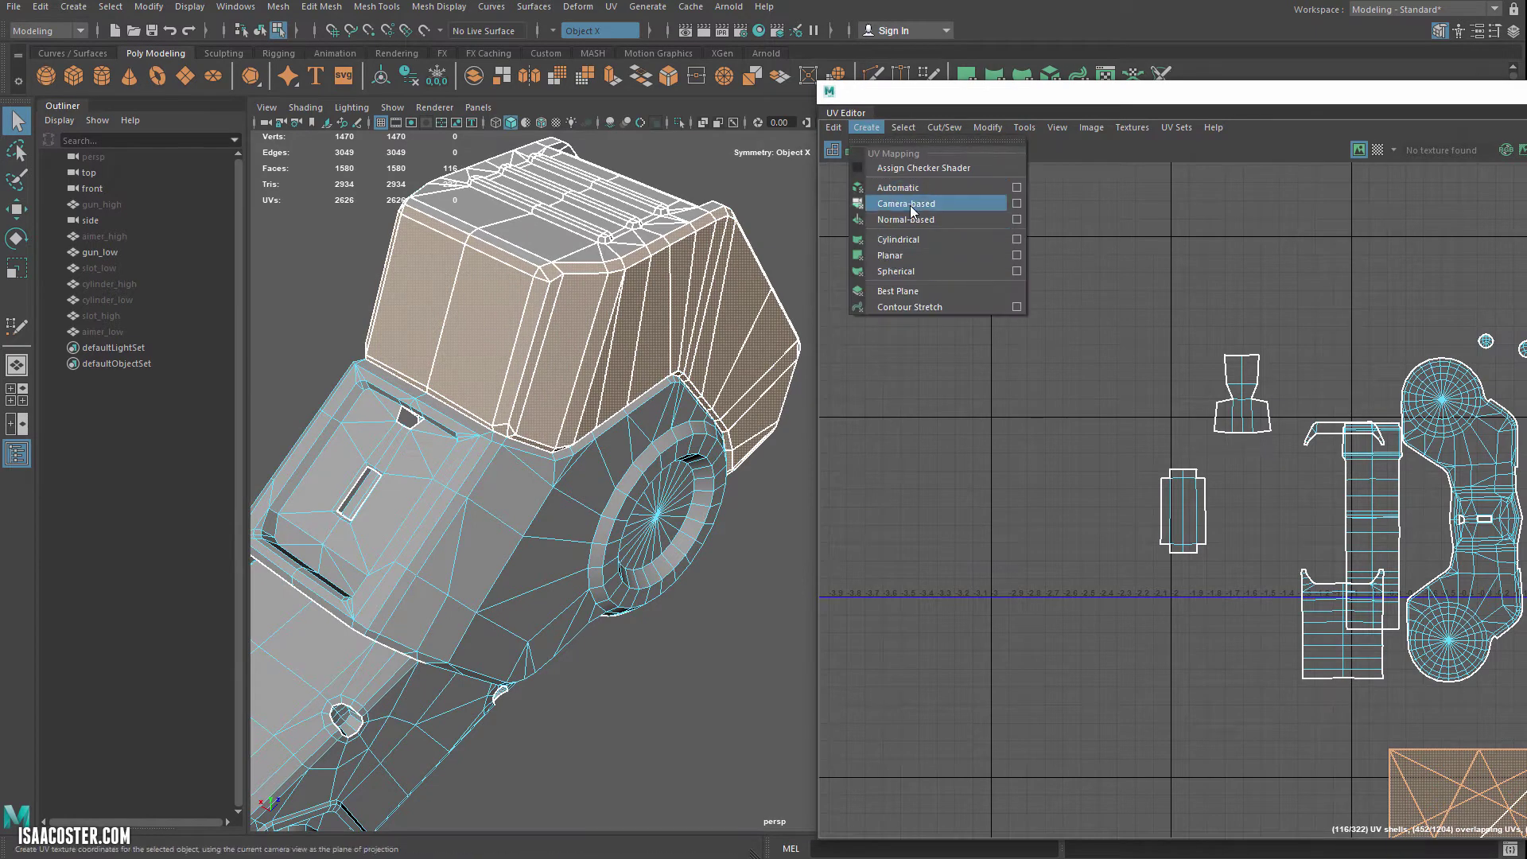
{"action": "left_click", "coordinate": [910, 206]}
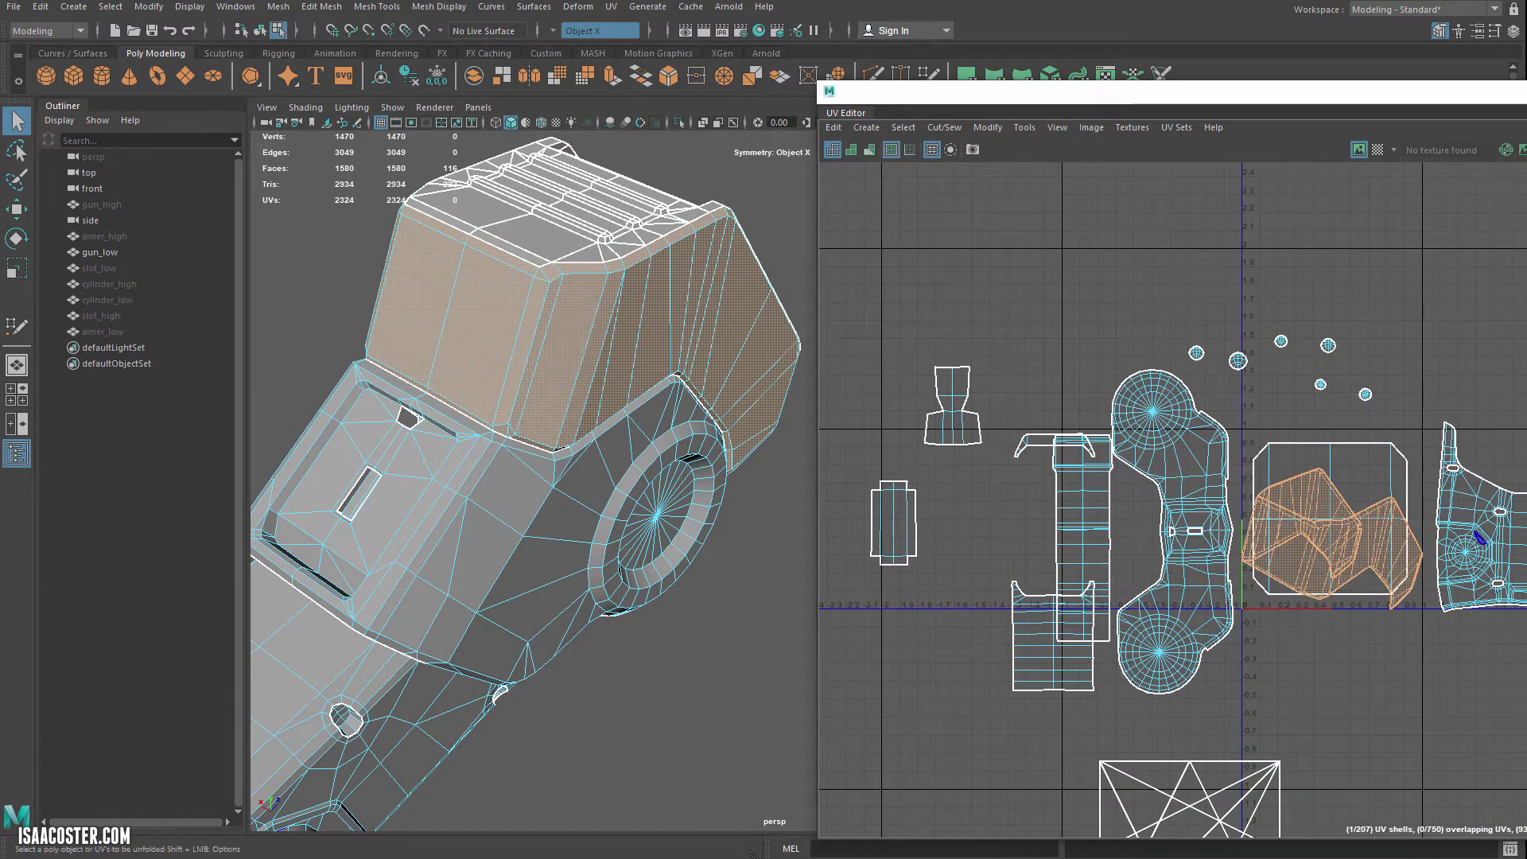
{"action": "key", "text": "ctrl+u"}
- Rotate the block's side shell vertical and move it beside the strip shells, away from the square shell
{"action": "key", "text": "e"}
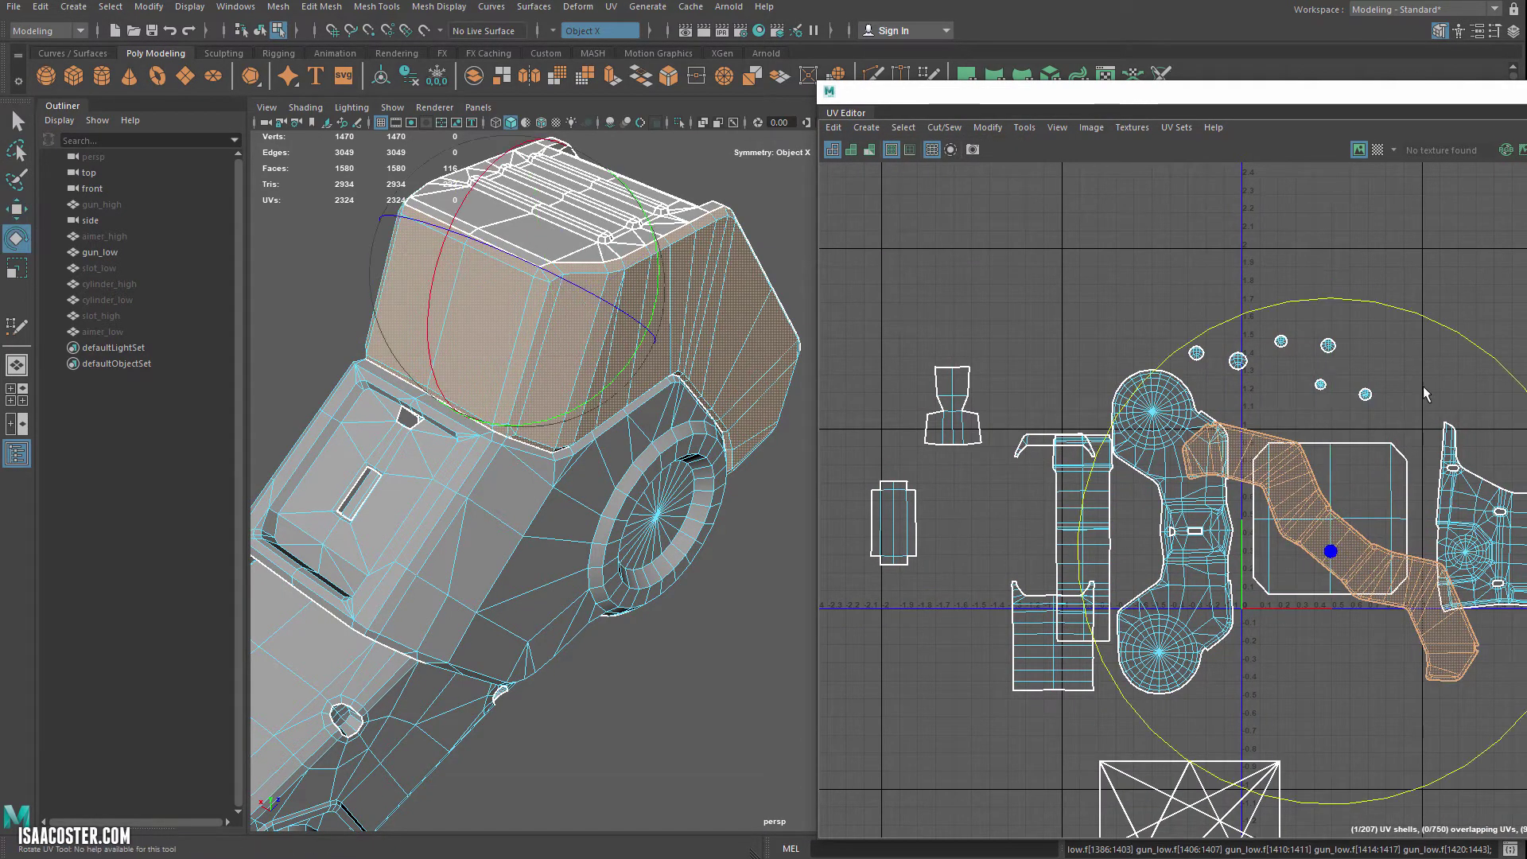
{"action": "left_click_drag", "start_coordinate": [1471, 346], "coordinate": [1520, 532]}
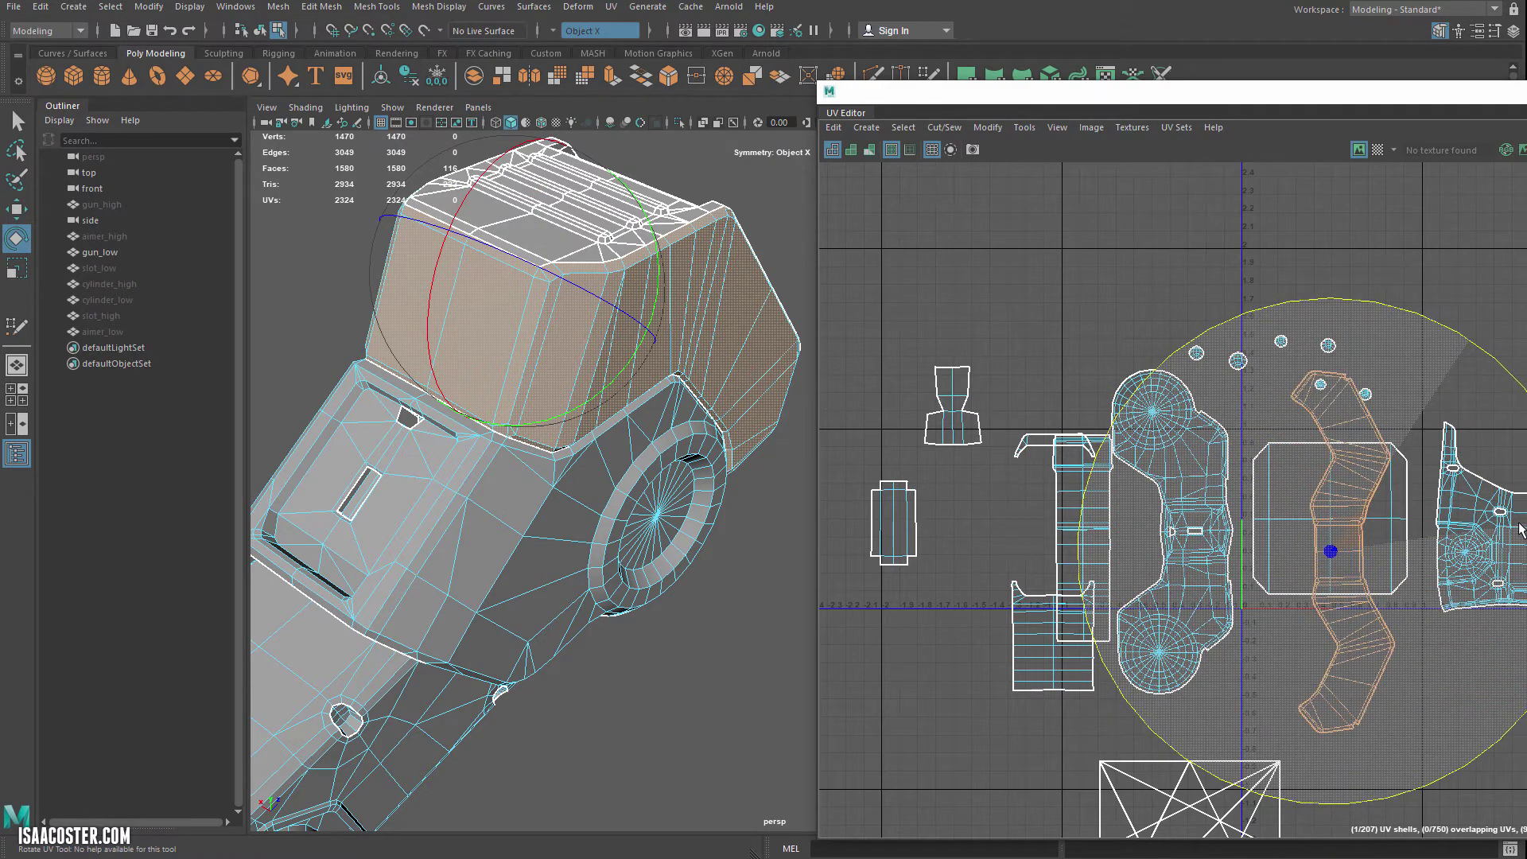
{"action": "key", "text": "w"}
{"action": "left_click_drag", "start_coordinate": [1328, 551], "coordinate": [965, 533]}
- Select only the block's remaining unmapped faces, including the ridged top and recessed back, apply a camera-based projection and unfold them
{"action": "left_click_drag", "start_coordinate": [549, 319], "coordinate": [378, 276], "text": "alt"}
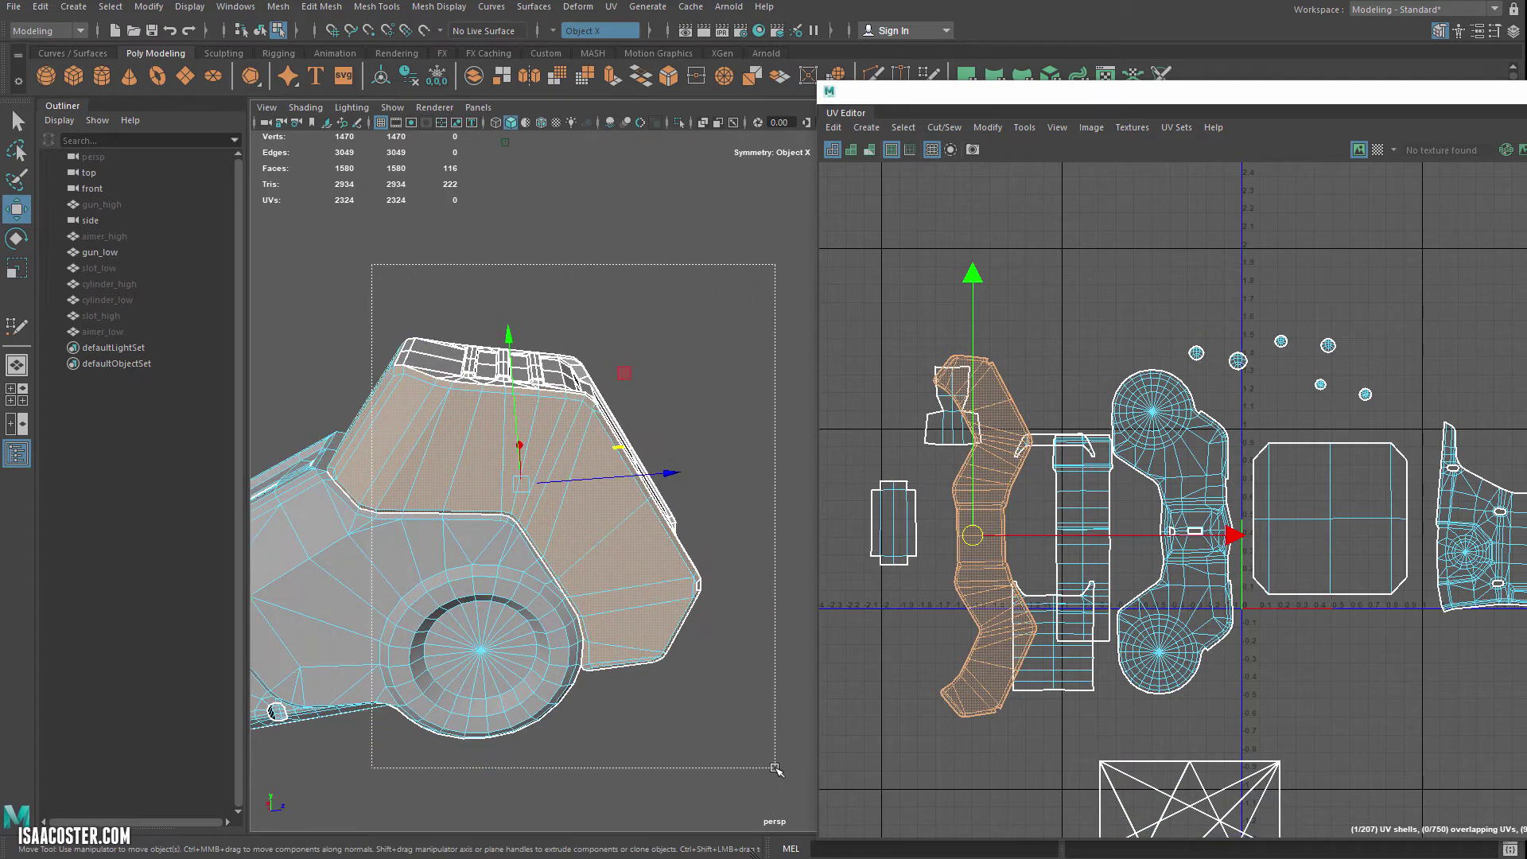
{"action": "left_click_drag", "start_coordinate": [776, 769], "coordinate": [775, 769]}
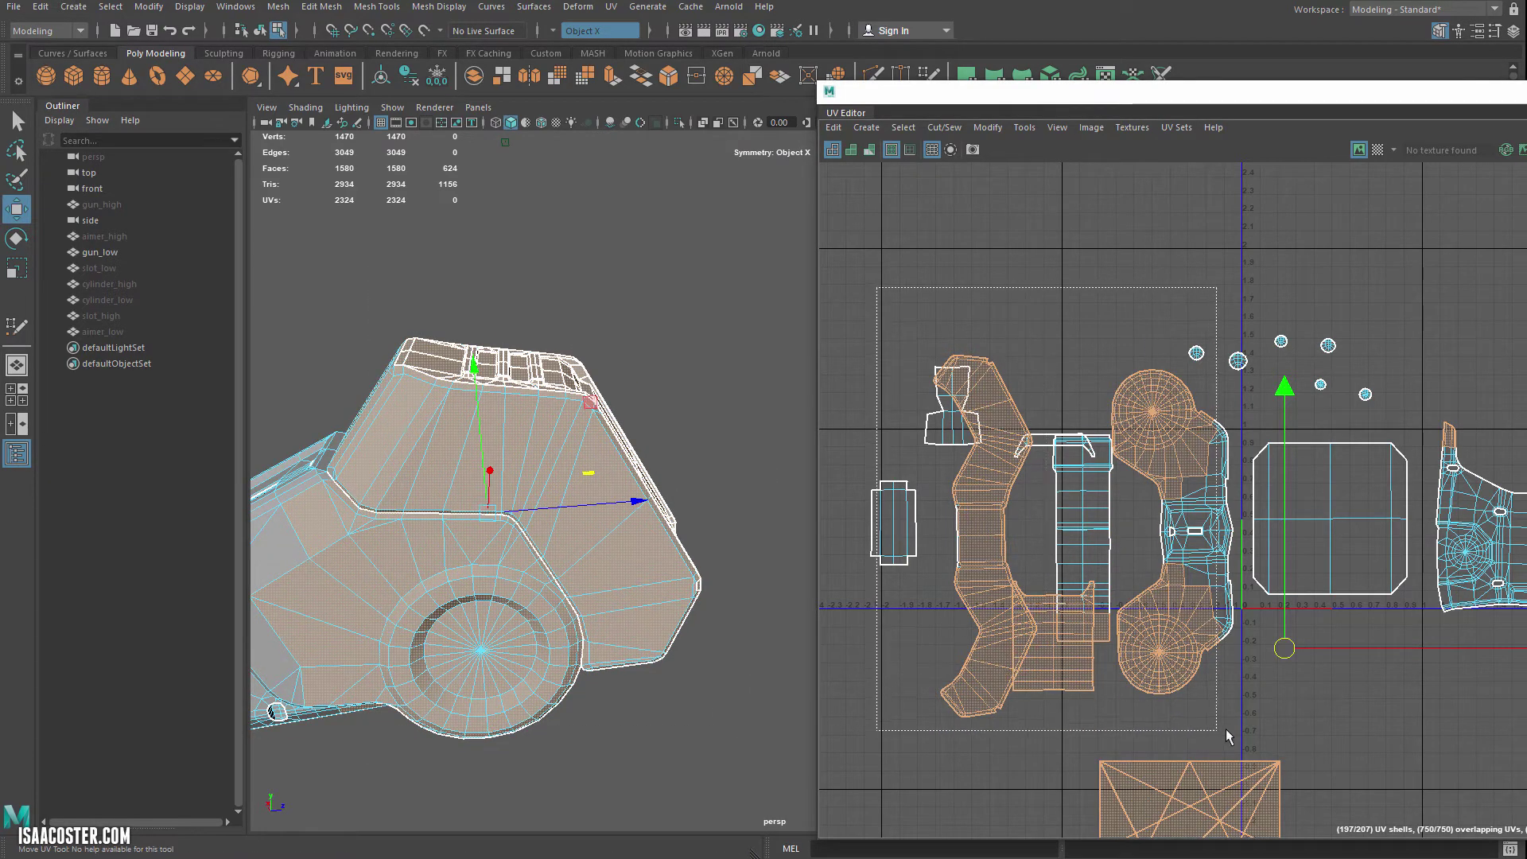
{"action": "left_click_drag", "start_coordinate": [1284, 731], "coordinate": [1284, 731], "text": "ctrl"}
{"action": "left_click_drag", "start_coordinate": [1524, 328], "coordinate": [1366, 556], "text": "ctrl"}
{"action": "left_click_drag", "start_coordinate": [792, 466], "coordinate": [565, 509], "text": "alt"}
{"action": "left_click", "coordinate": [903, 130]}
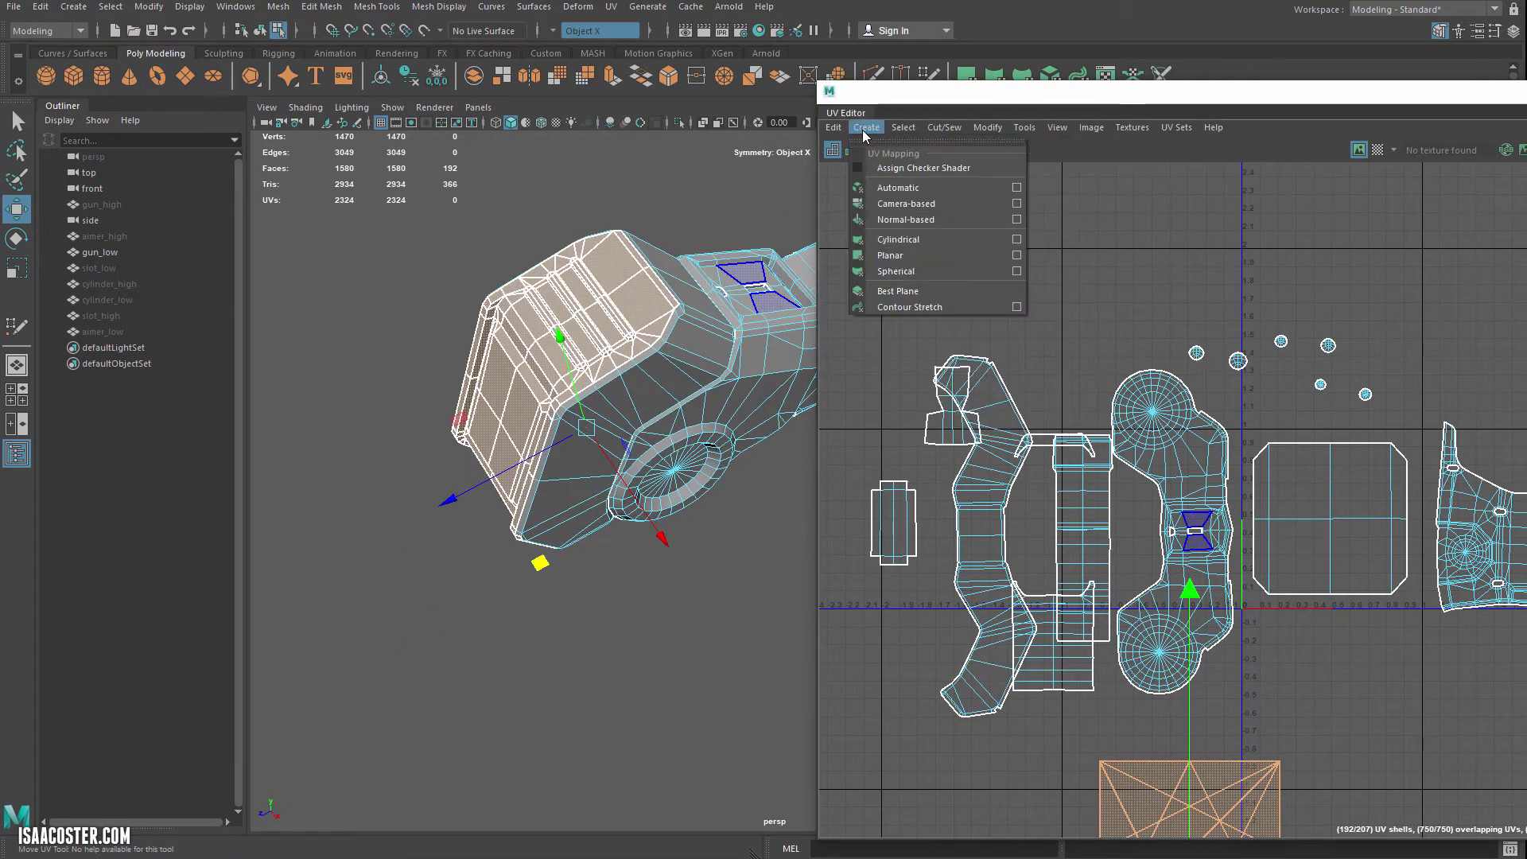
{"action": "left_click", "coordinate": [915, 207]}
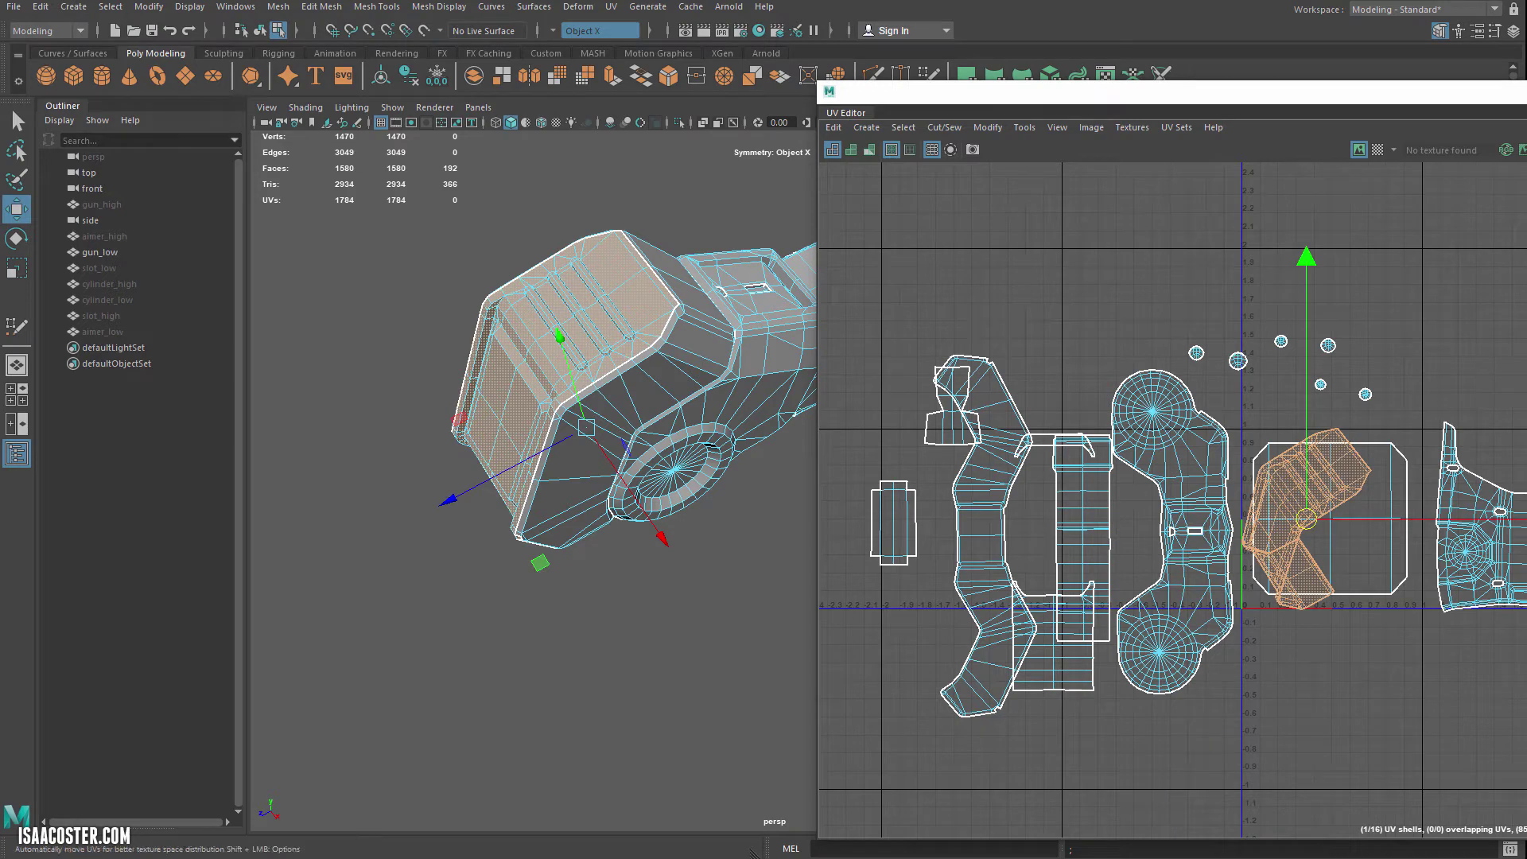
{"action": "key", "text": "ctrl+u"}
- Move the ridged top and back shell above the strip shells and rotate it to stand vertical
{"action": "left_click_drag", "start_coordinate": [1316, 531], "coordinate": [1041, 352]}
{"action": "key", "text": "e"}
{"action": "left_click_drag", "start_coordinate": [1262, 237], "coordinate": [1088, 208]}
{"action": "left_click", "coordinate": [1296, 263]}
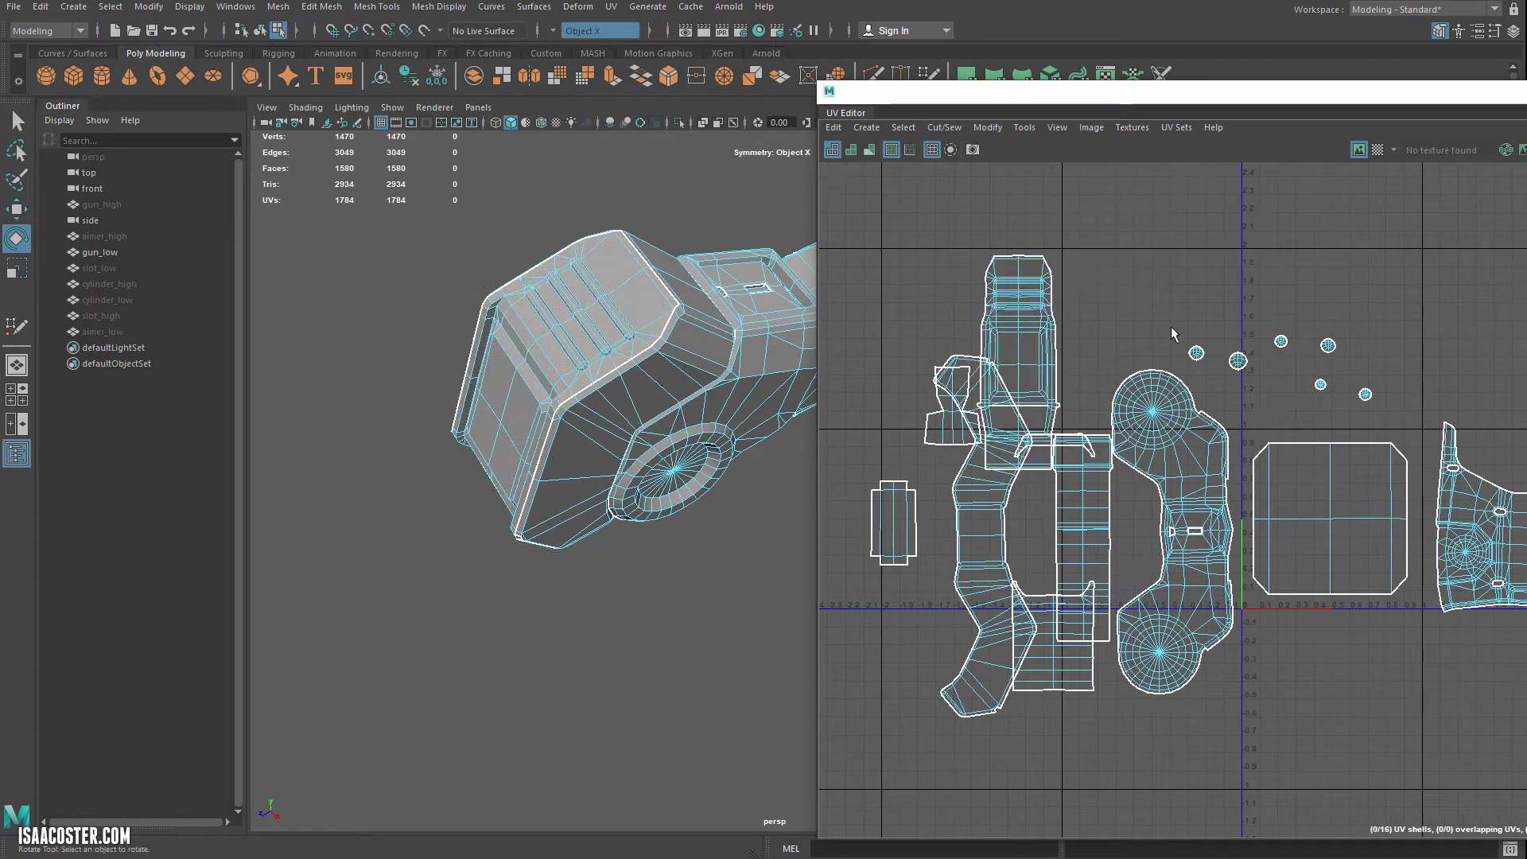
- Examine the new ridged shell's edges and borders against the block's top, back and underside on the model
{"action": "scroll", "coordinate": [1037, 292], "scroll_direction": "up", "scroll_amount": 8}
{"action": "middle_click_drag", "start_coordinate": [1129, 276], "coordinate": [1290, 313], "text": "alt"}
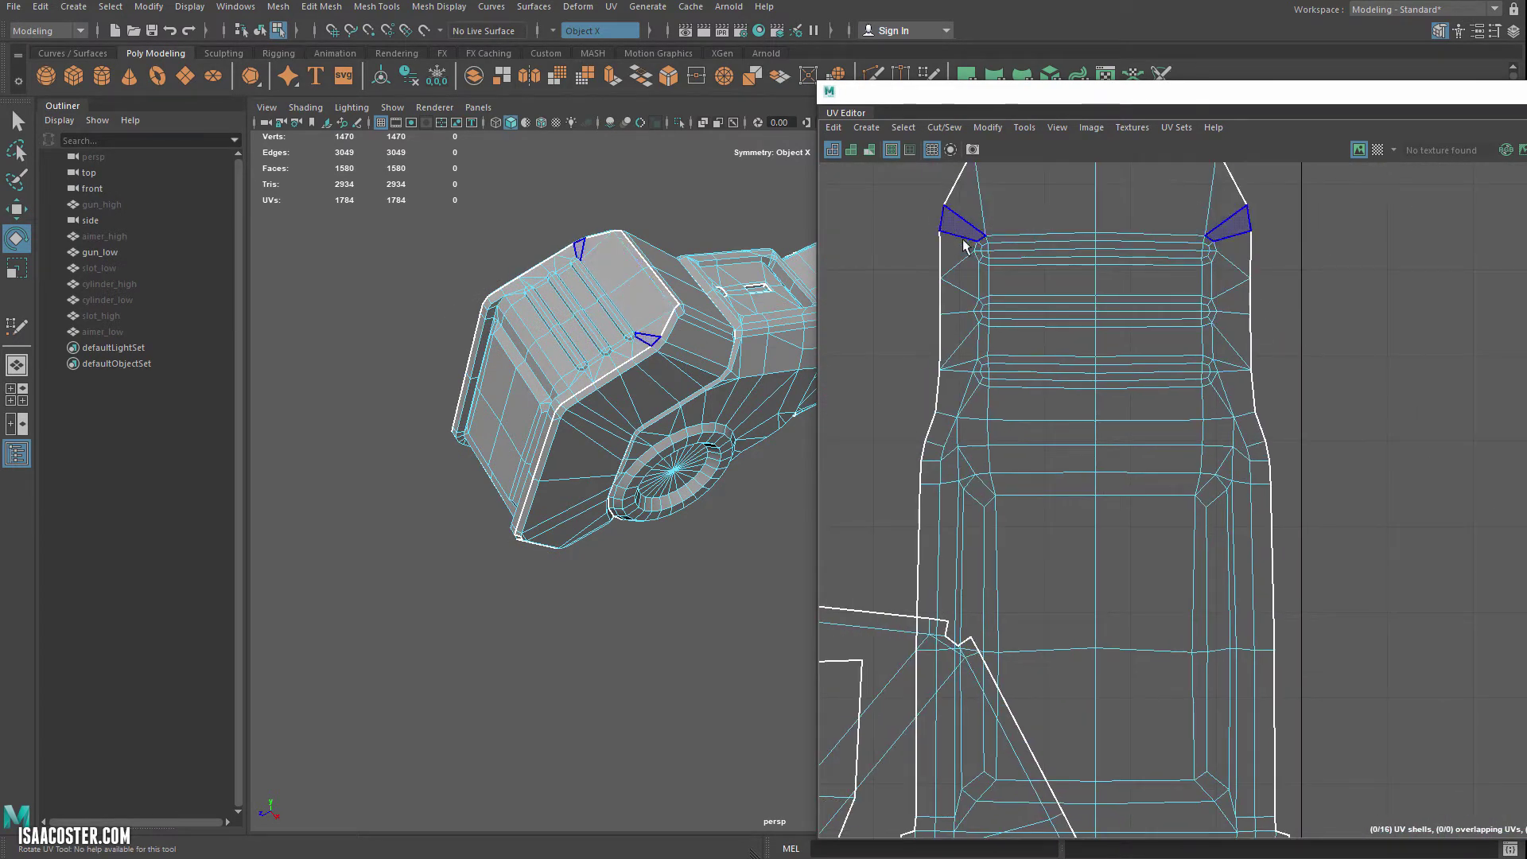
{"action": "middle_click_drag", "start_coordinate": [886, 462], "coordinate": [920, 457], "text": "alt"}
{"action": "left_click_drag", "start_coordinate": [644, 351], "coordinate": [709, 345], "text": "alt"}
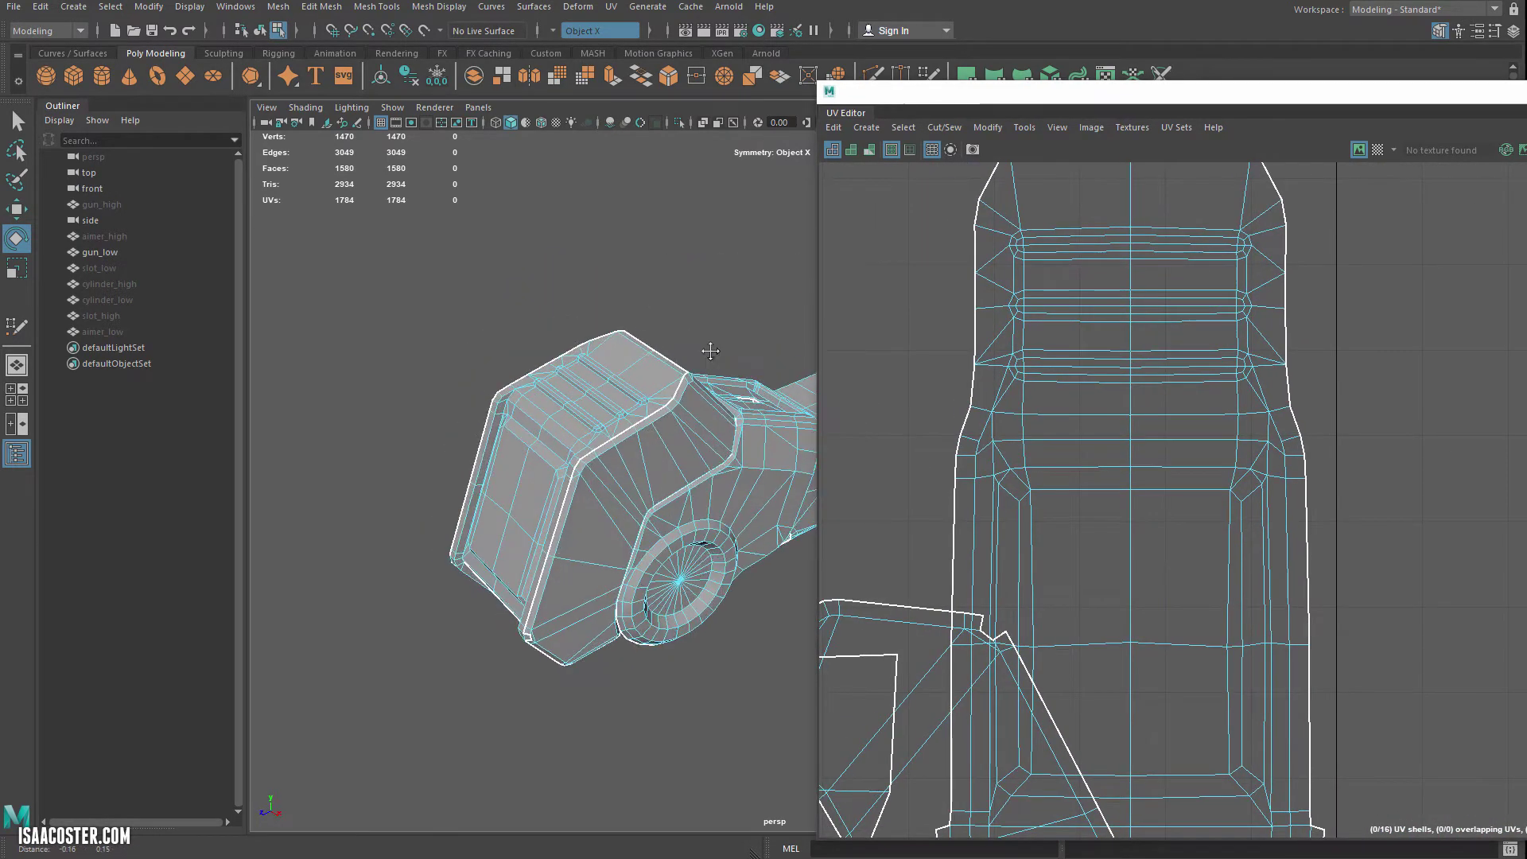
{"action": "right_click_drag", "start_coordinate": [709, 345], "coordinate": [836, 636], "text": "alt"}
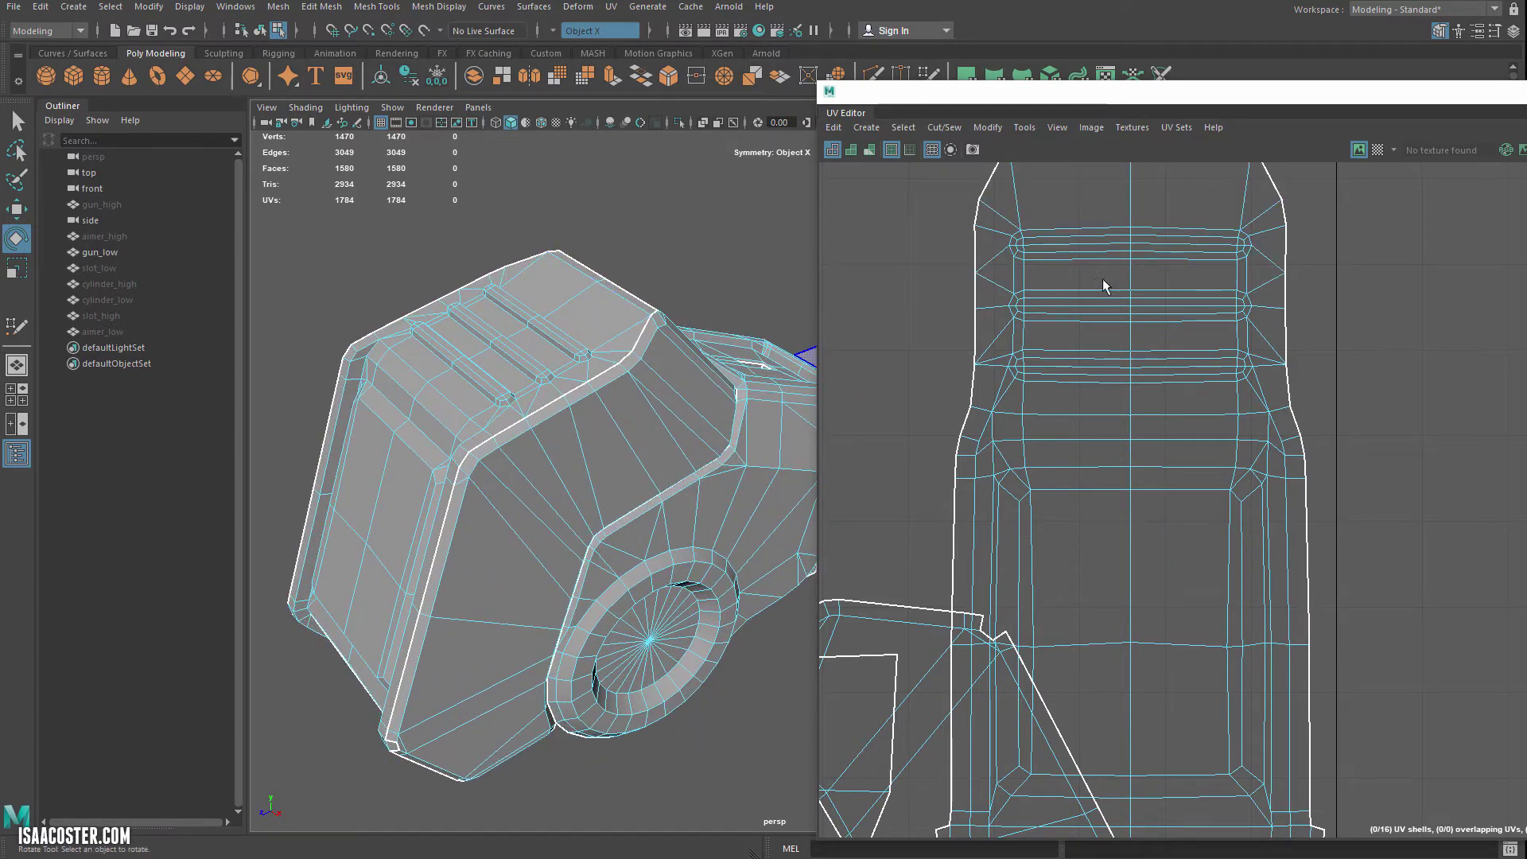
{"action": "middle_click_drag", "start_coordinate": [1165, 389], "coordinate": [1217, 313], "text": "alt"}
{"action": "scroll", "coordinate": [1179, 377], "scroll_direction": "down", "scroll_amount": 6}
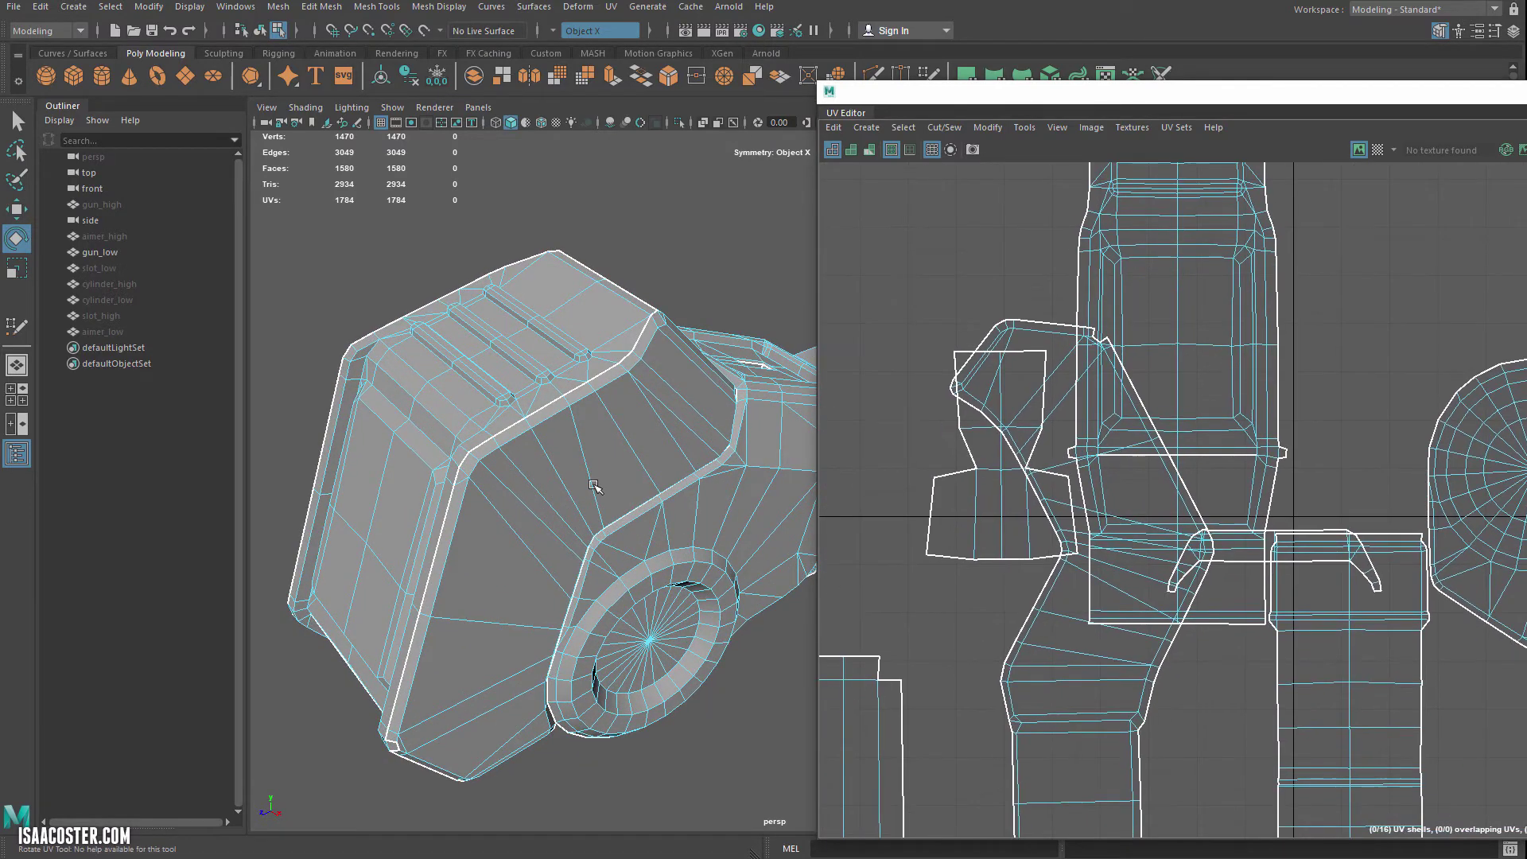
{"action": "left_click_drag", "start_coordinate": [595, 486], "coordinate": [712, 299], "text": "alt"}
{"action": "left_click_drag", "start_coordinate": [539, 522], "coordinate": [753, 375], "text": "alt"}
{"action": "scroll", "coordinate": [1391, 377], "scroll_direction": "down", "scroll_amount": 4}
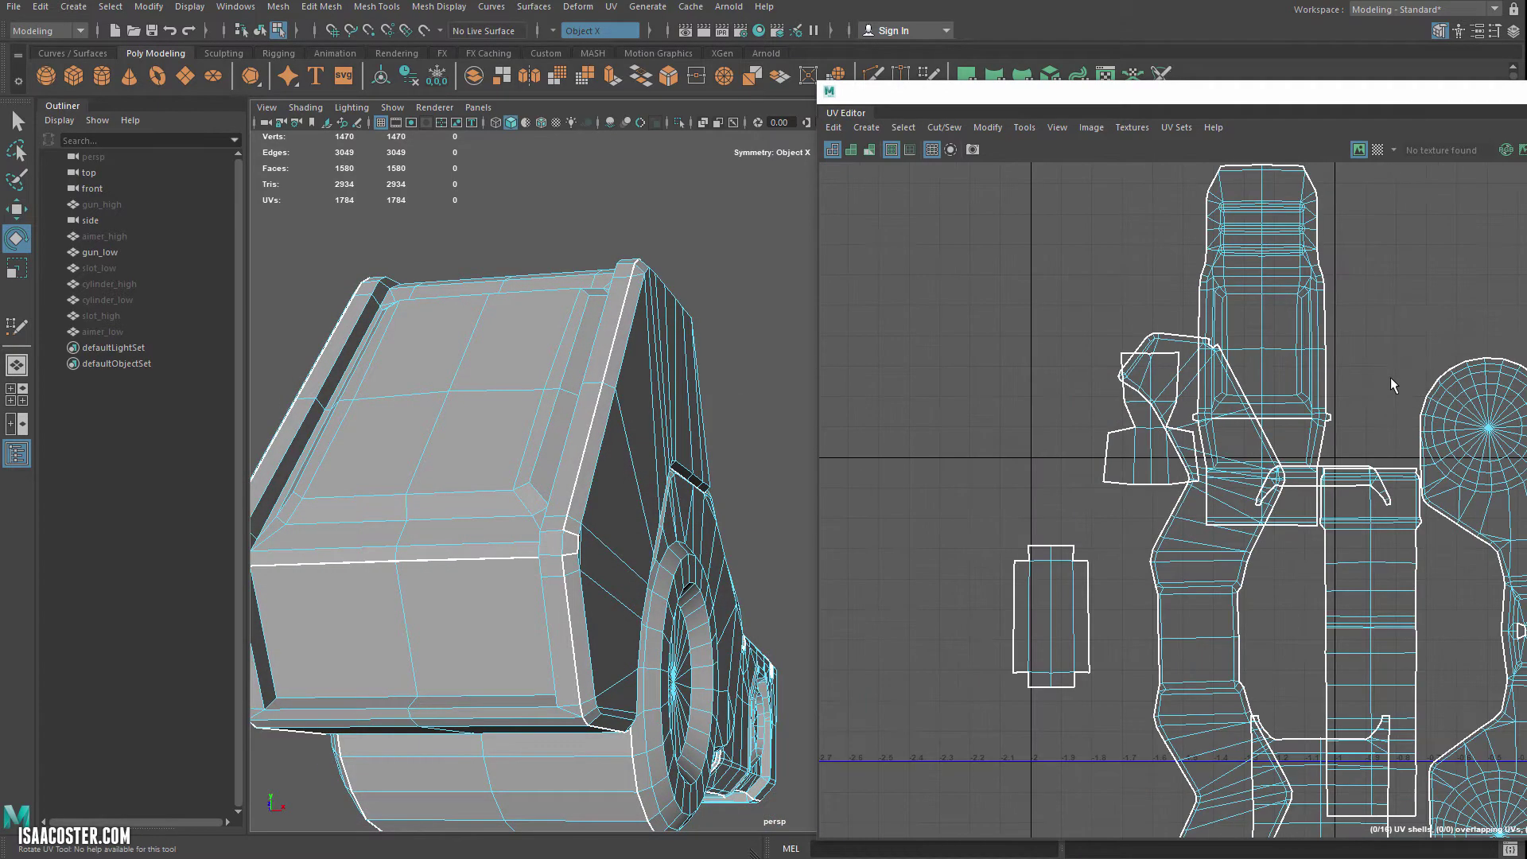
- Rotate the wide curved housing shell slightly so it stands level, and clear the selection
{"action": "middle_click_drag", "start_coordinate": [1390, 377], "coordinate": [1118, 425], "text": "alt"}
{"action": "scroll", "coordinate": [1112, 427], "scroll_direction": "down", "scroll_amount": 1}
{"action": "scroll", "coordinate": [1112, 427], "scroll_direction": "down", "scroll_amount": 1}
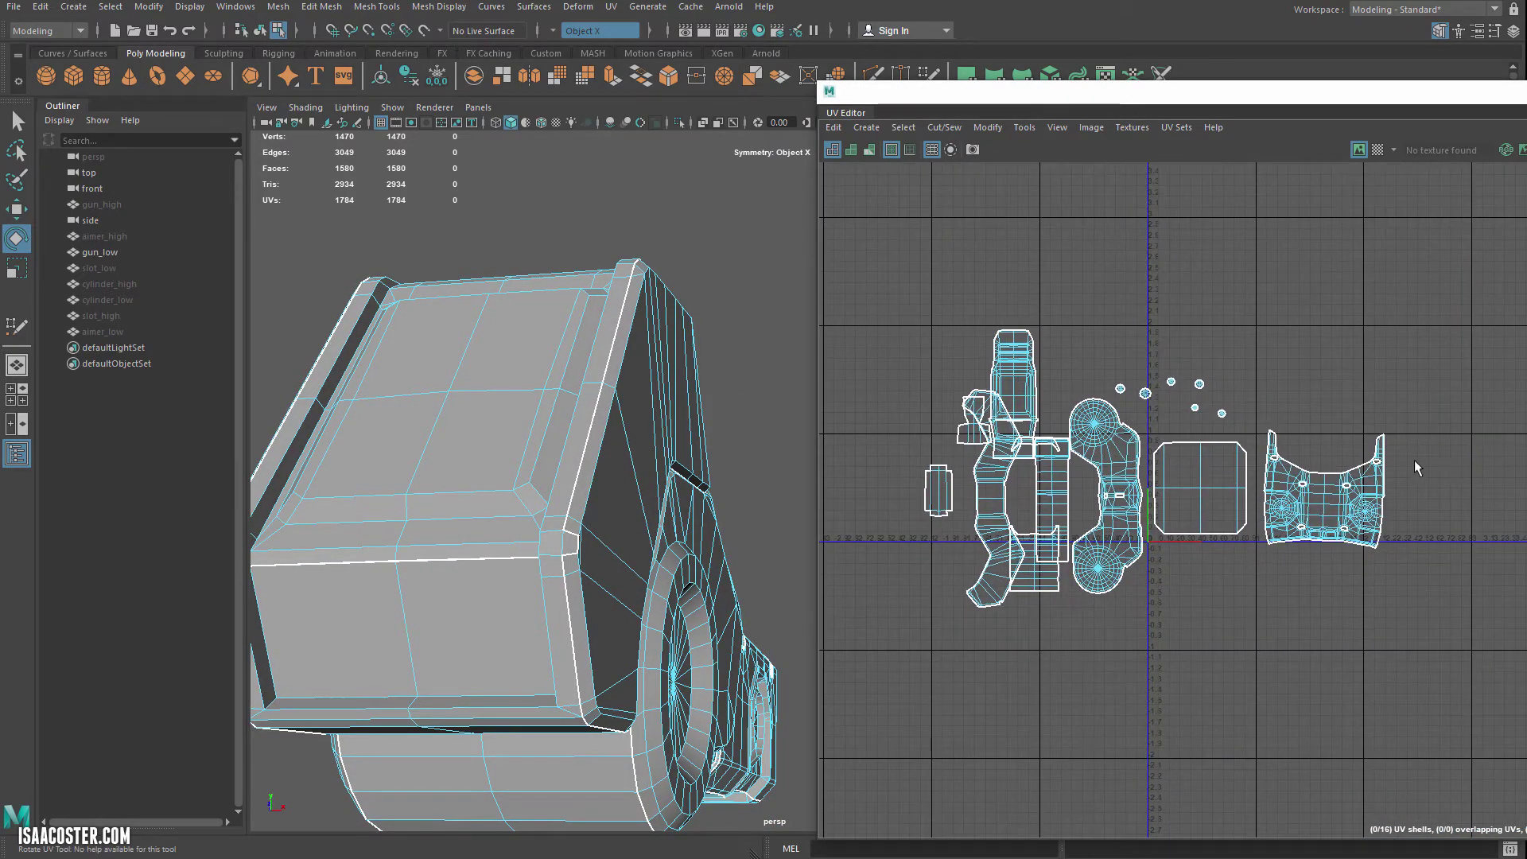
{"action": "scroll", "coordinate": [1412, 457], "scroll_direction": "up", "scroll_amount": 4}
{"action": "middle_click_drag", "start_coordinate": [1222, 444], "coordinate": [1228, 414], "text": "alt"}
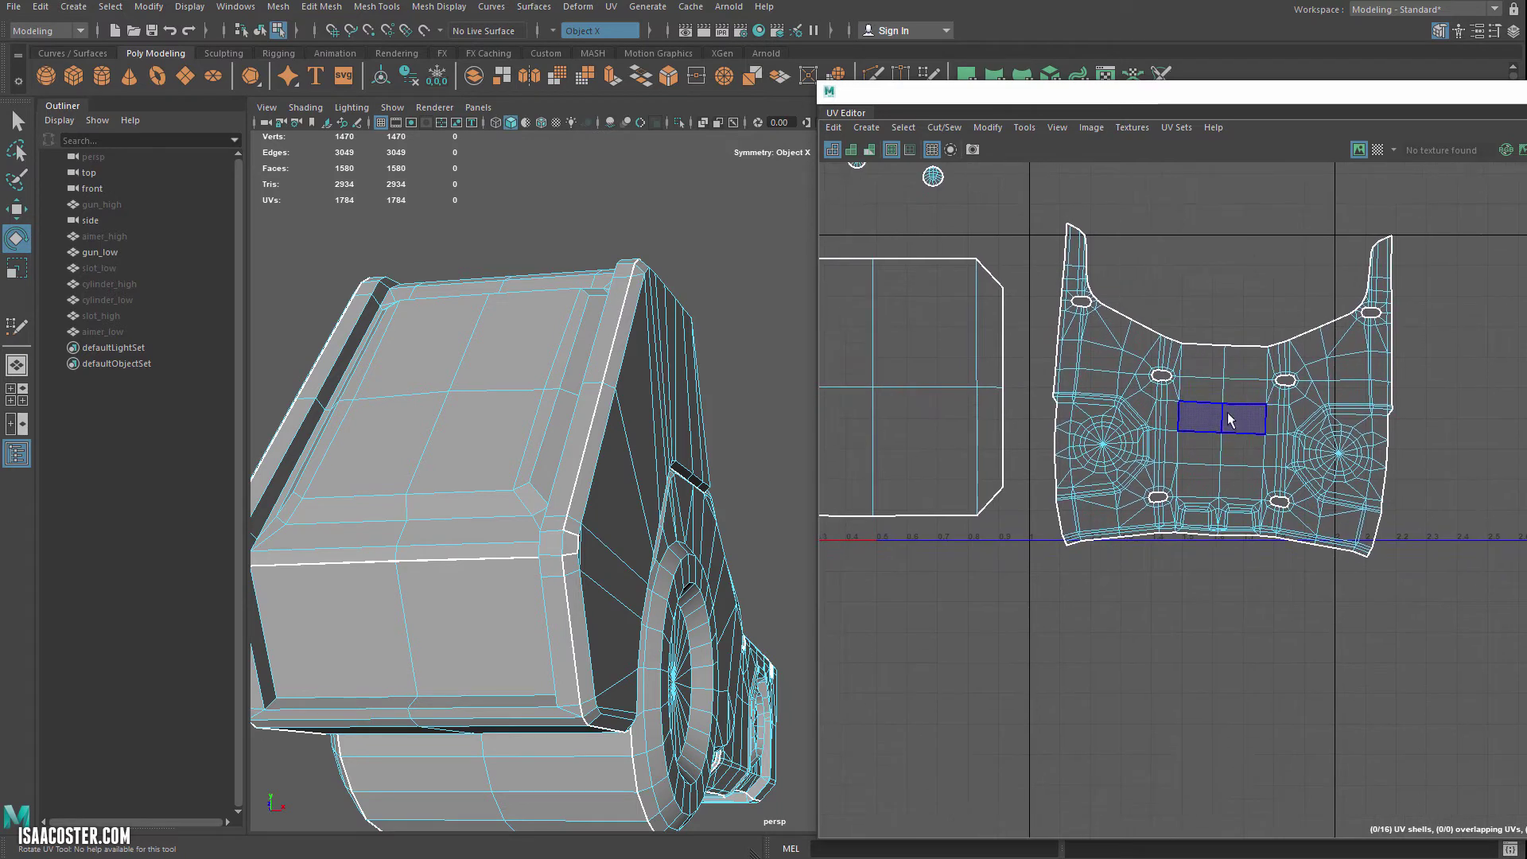
{"action": "double_click", "coordinate": [1227, 415]}
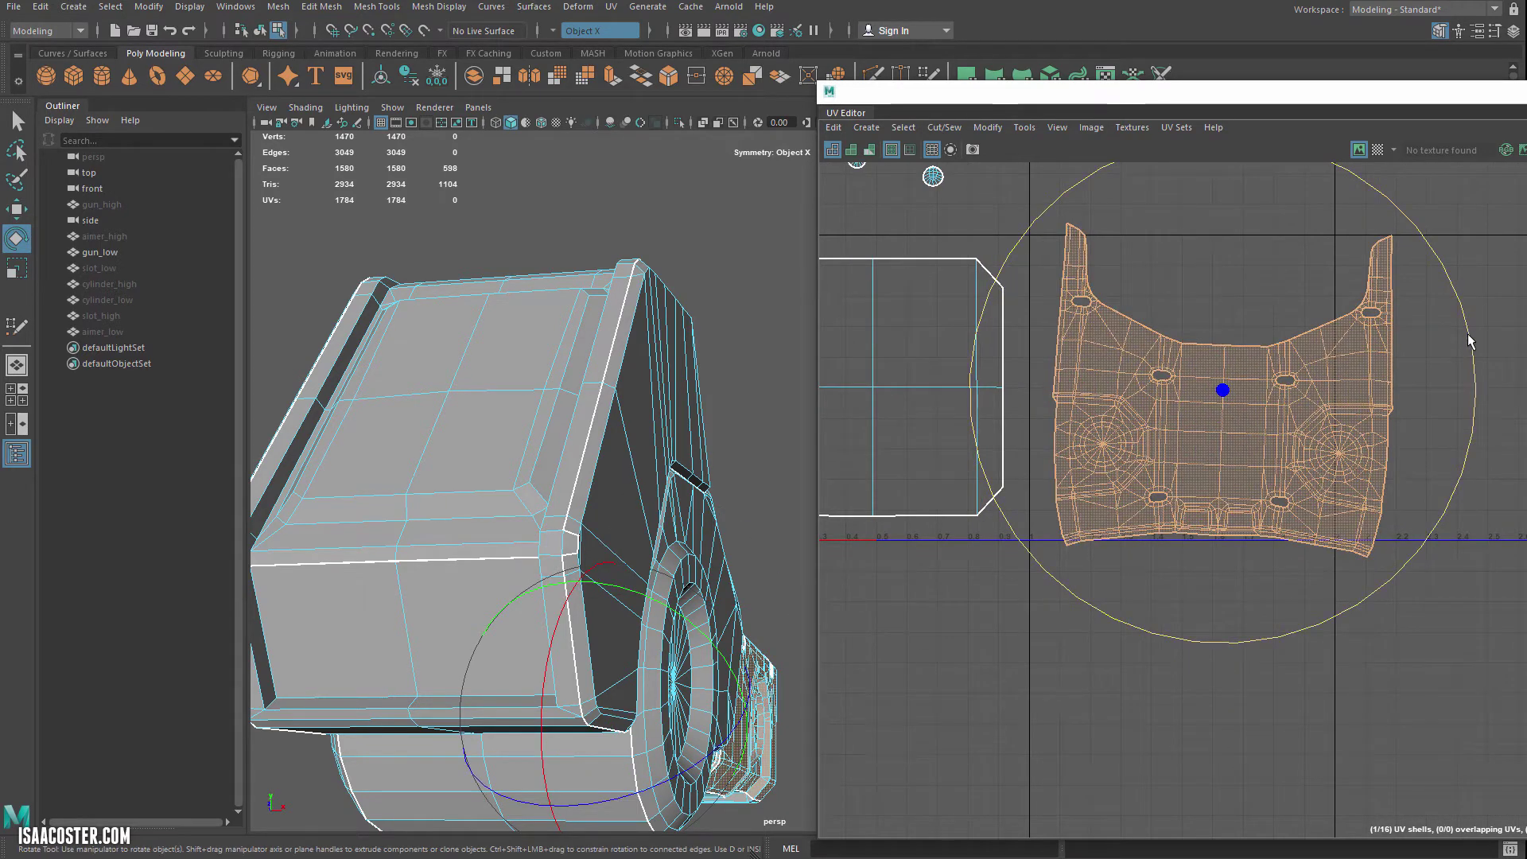
{"action": "left_click_drag", "start_coordinate": [1470, 340], "coordinate": [1469, 334]}
{"action": "left_click", "coordinate": [1327, 319]}
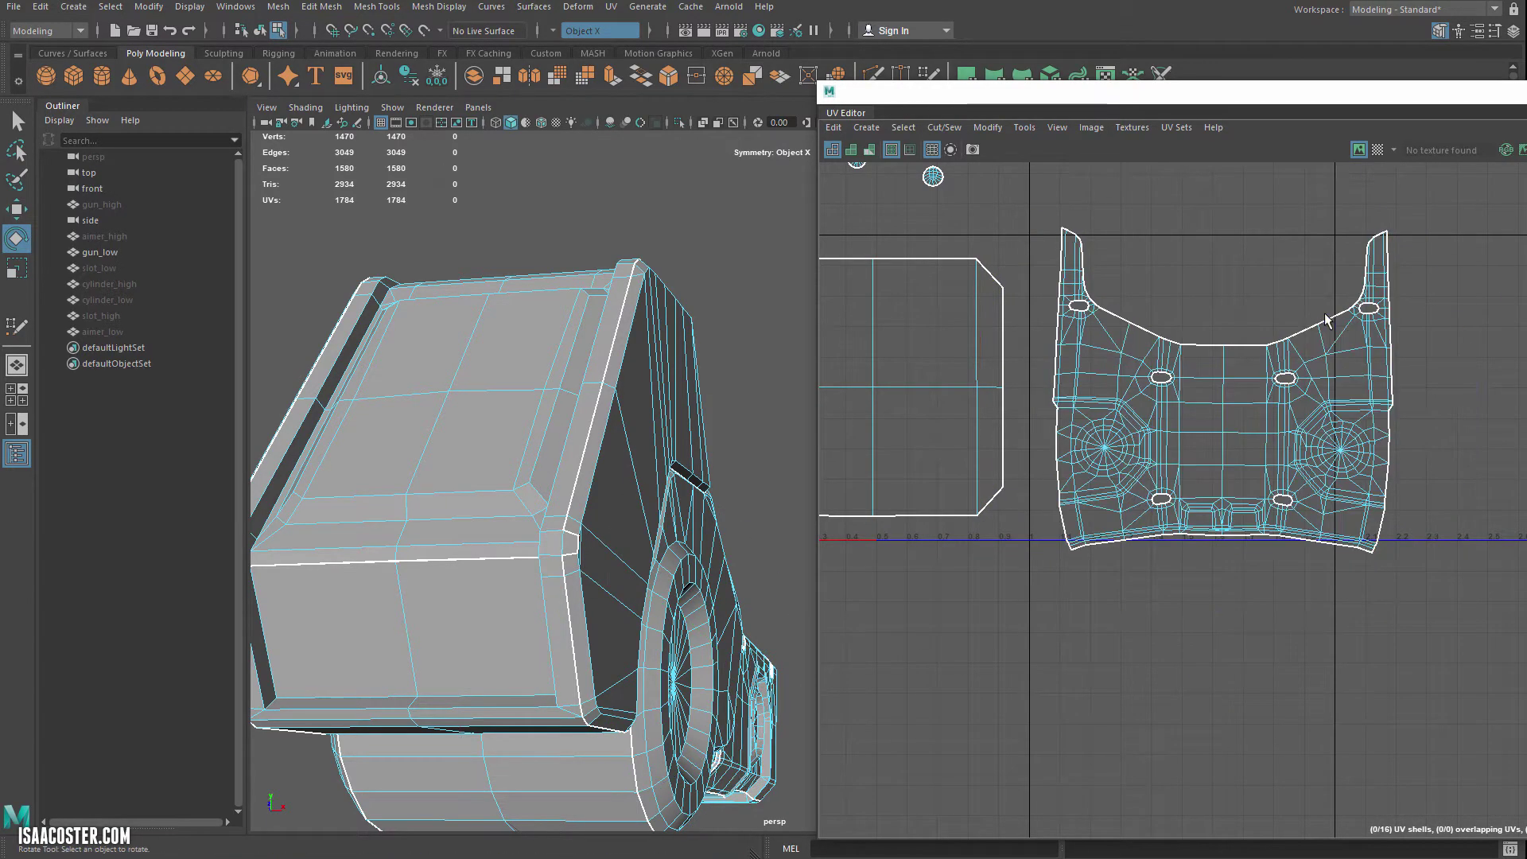
- Select the upper six UVs on the curved housing shell's centre line and scale them horizontally into a straight vertical column
{"action": "scroll", "coordinate": [1239, 385], "scroll_direction": "up", "scroll_amount": 5}
{"action": "middle_click_drag", "start_coordinate": [1239, 385], "coordinate": [1244, 339], "text": "alt"}
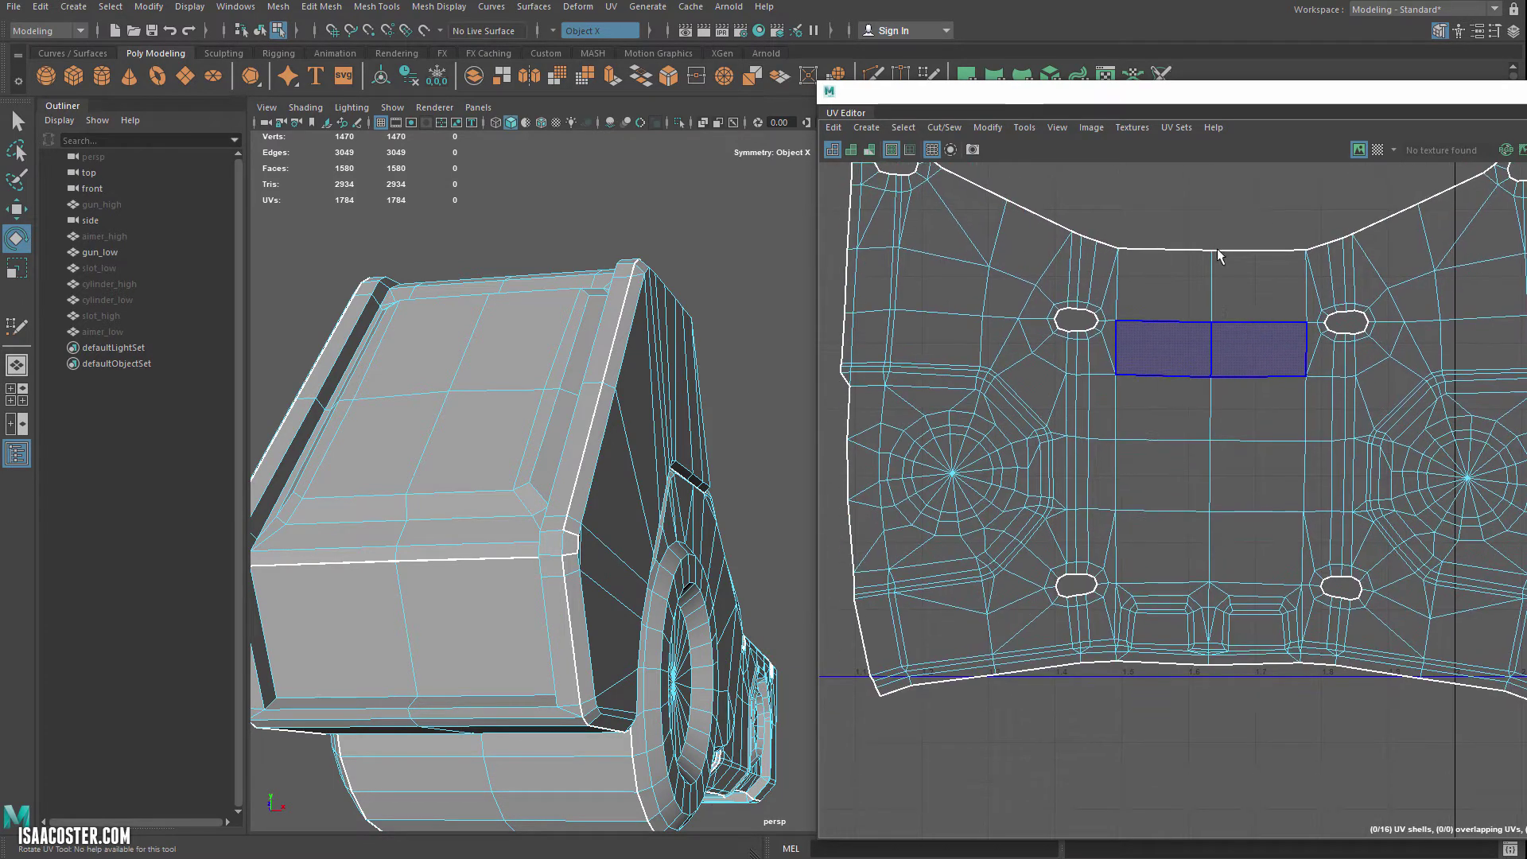
{"action": "right_click", "coordinate": [1210, 220]}
{"action": "left_click", "coordinate": [1163, 220]}
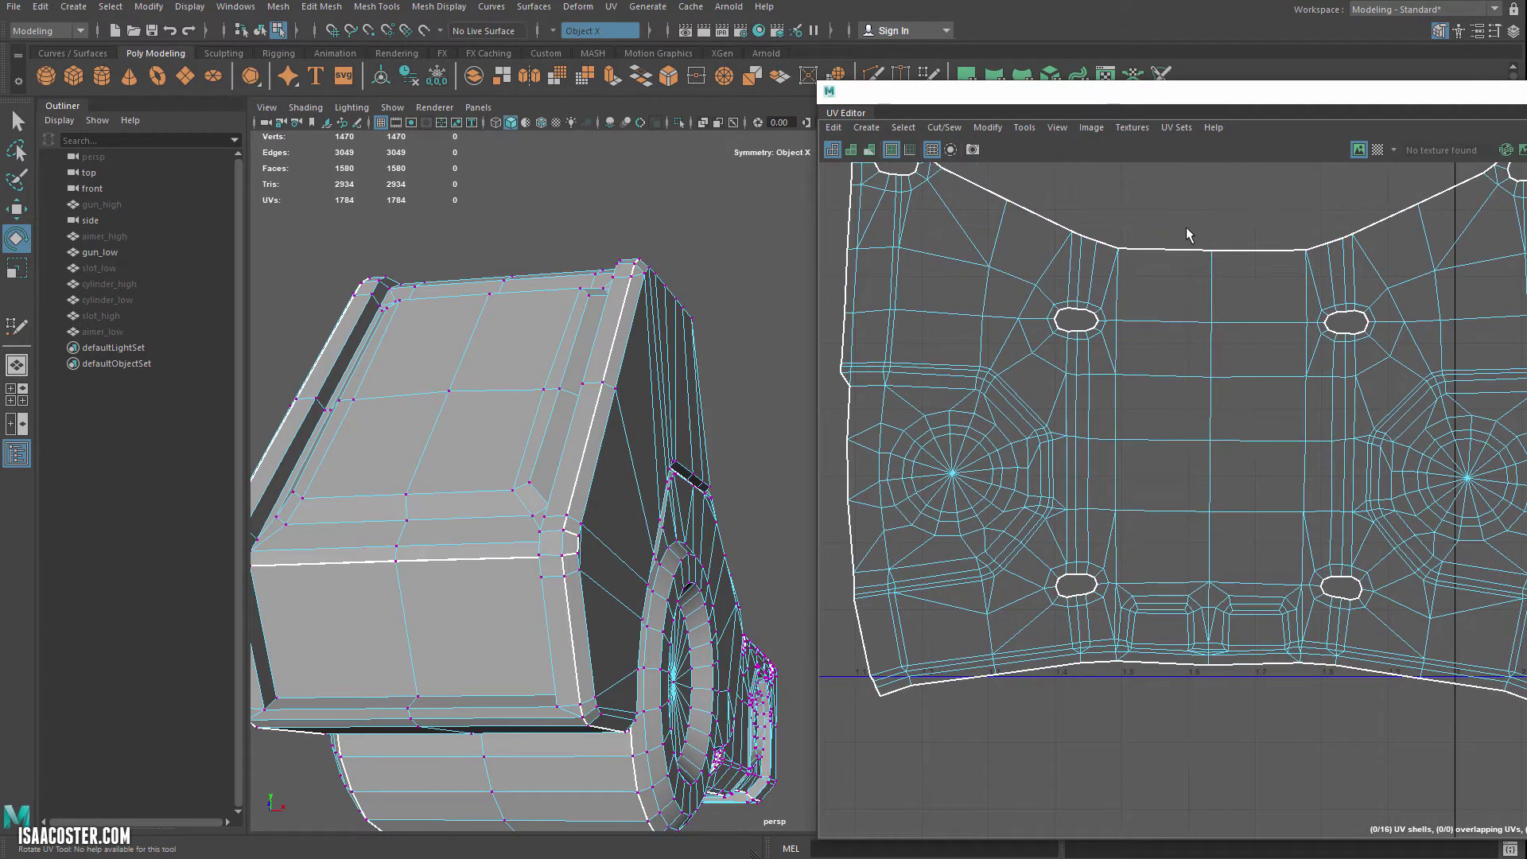
{"action": "left_click_drag", "start_coordinate": [1186, 227], "coordinate": [1219, 593]}
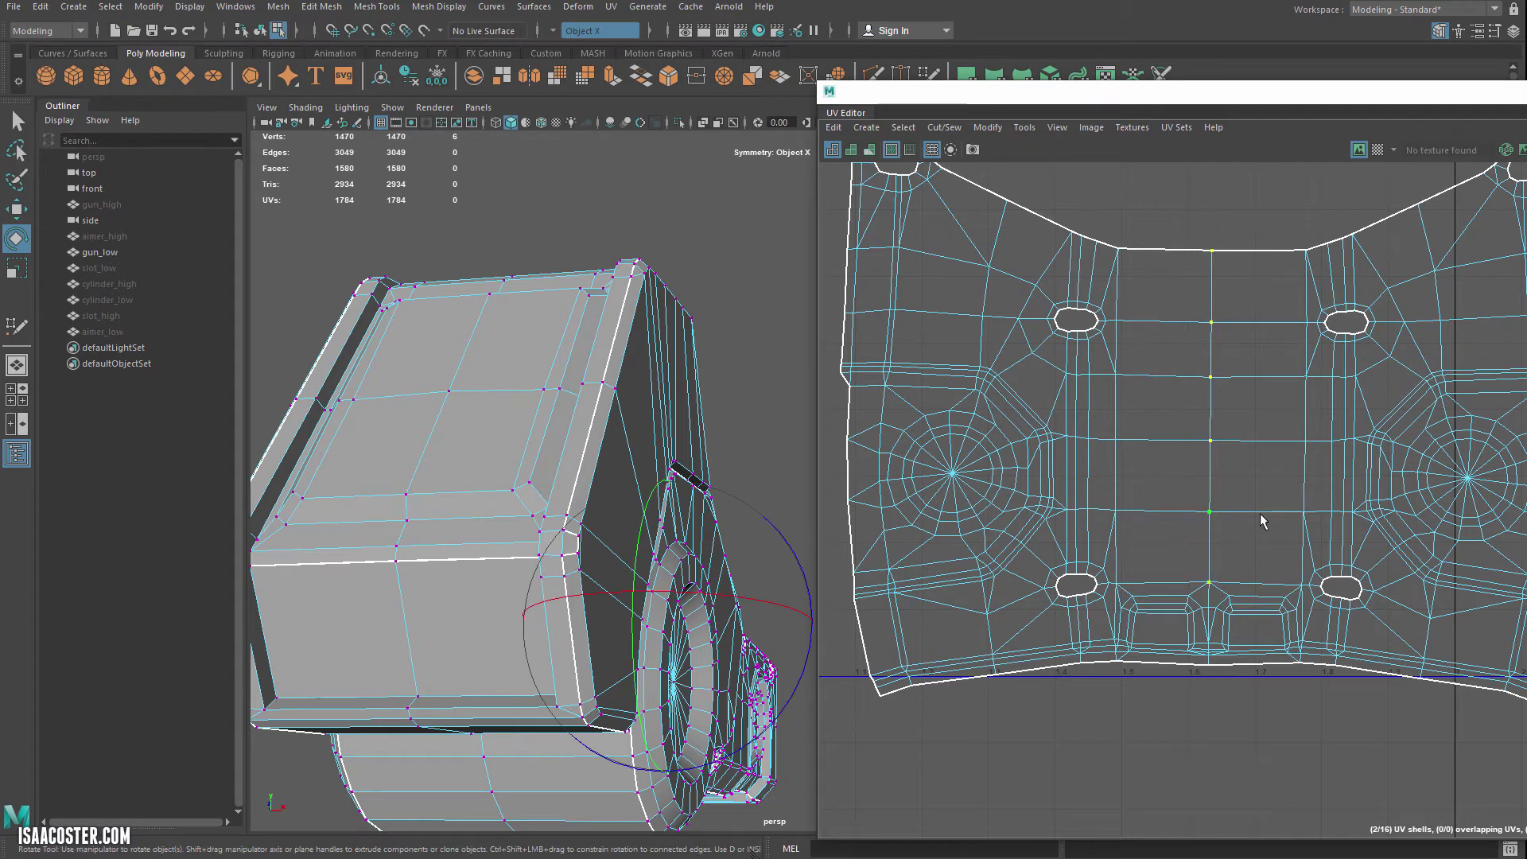
{"action": "key", "text": "r"}
{"action": "middle_click_drag", "start_coordinate": [1186, 358], "coordinate": [1167, 374], "text": "alt"}
{"action": "right_click_drag", "start_coordinate": [1201, 375], "coordinate": [1264, 375]}
{"action": "left_click_drag", "start_coordinate": [1168, 236], "coordinate": [1206, 602]}
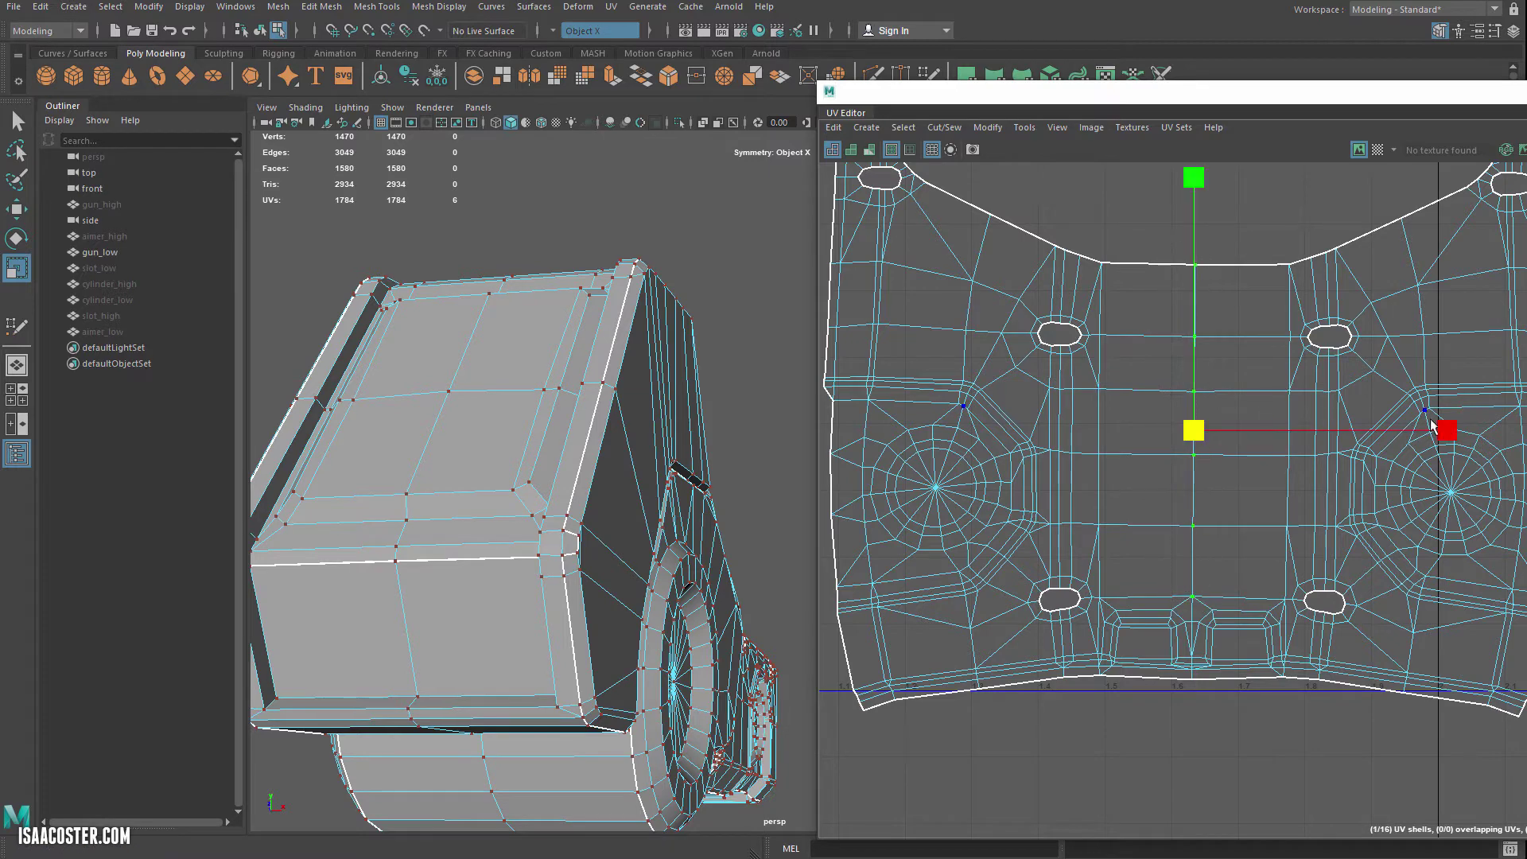
{"action": "left_click_drag", "start_coordinate": [1445, 430], "coordinate": [1177, 428]}
- Add the centre-line UVs between the two lower recesses to the selection and flatten the whole column horizontally into one line
{"action": "left_click_drag", "start_coordinate": [1427, 104], "coordinate": [1014, 108]}
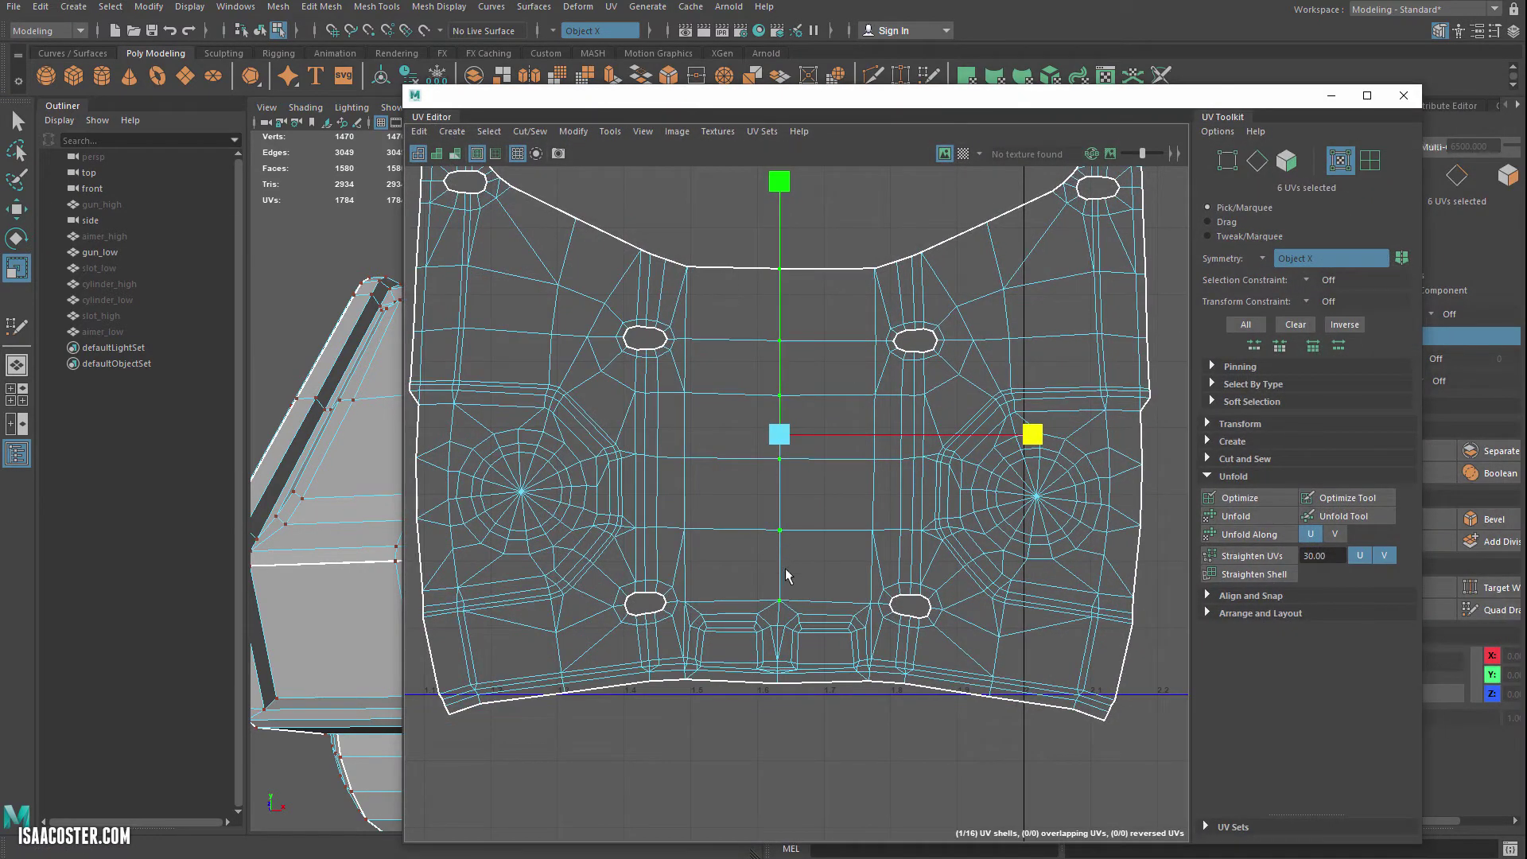
{"action": "scroll", "coordinate": [811, 621], "scroll_direction": "up", "scroll_amount": 4}
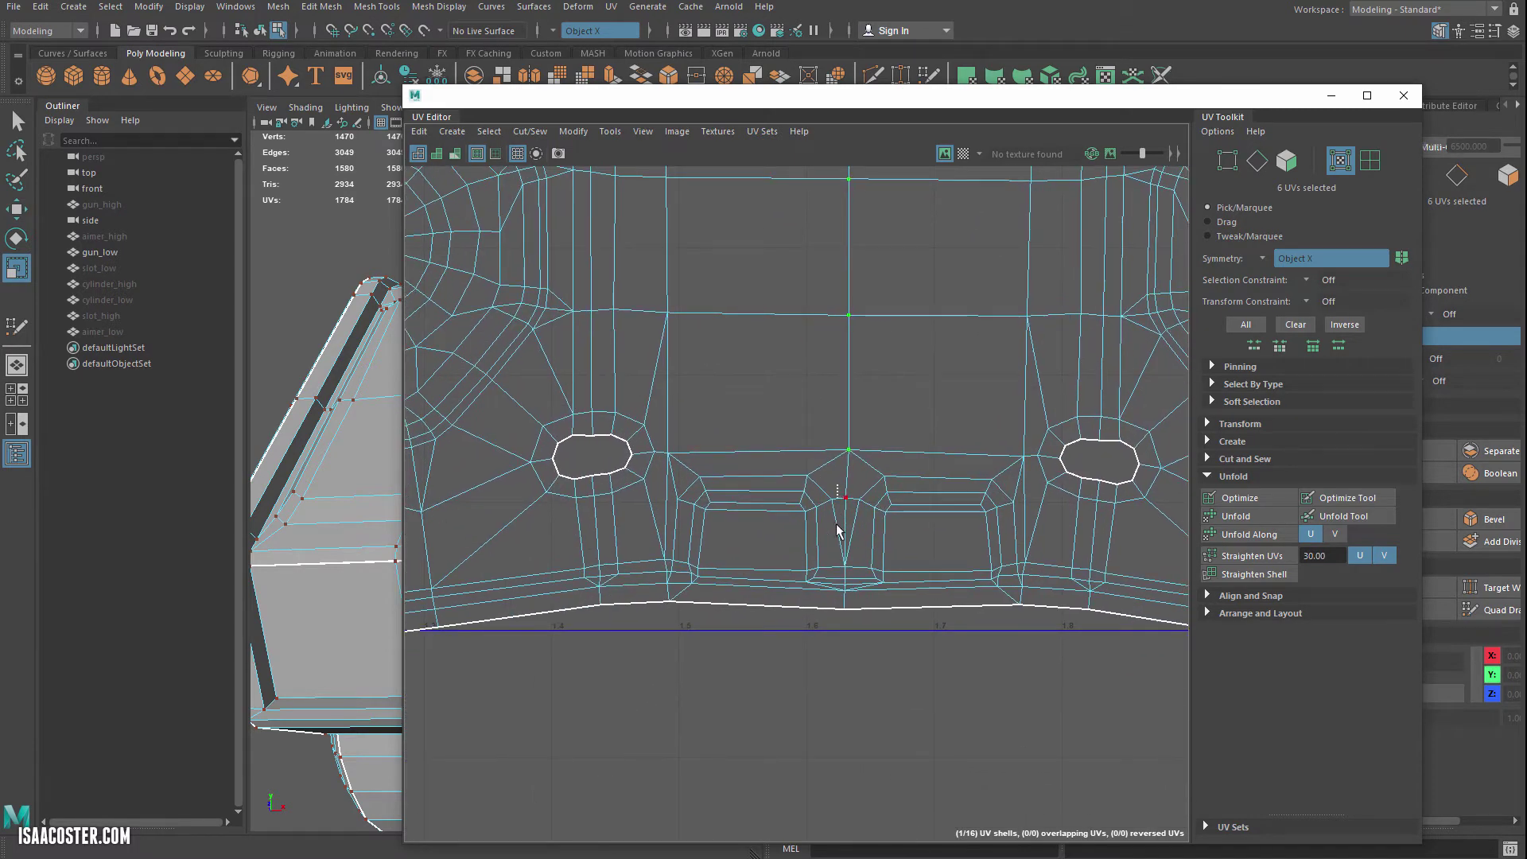
{"action": "left_click_drag", "start_coordinate": [850, 645], "coordinate": [851, 610], "text": "shift"}
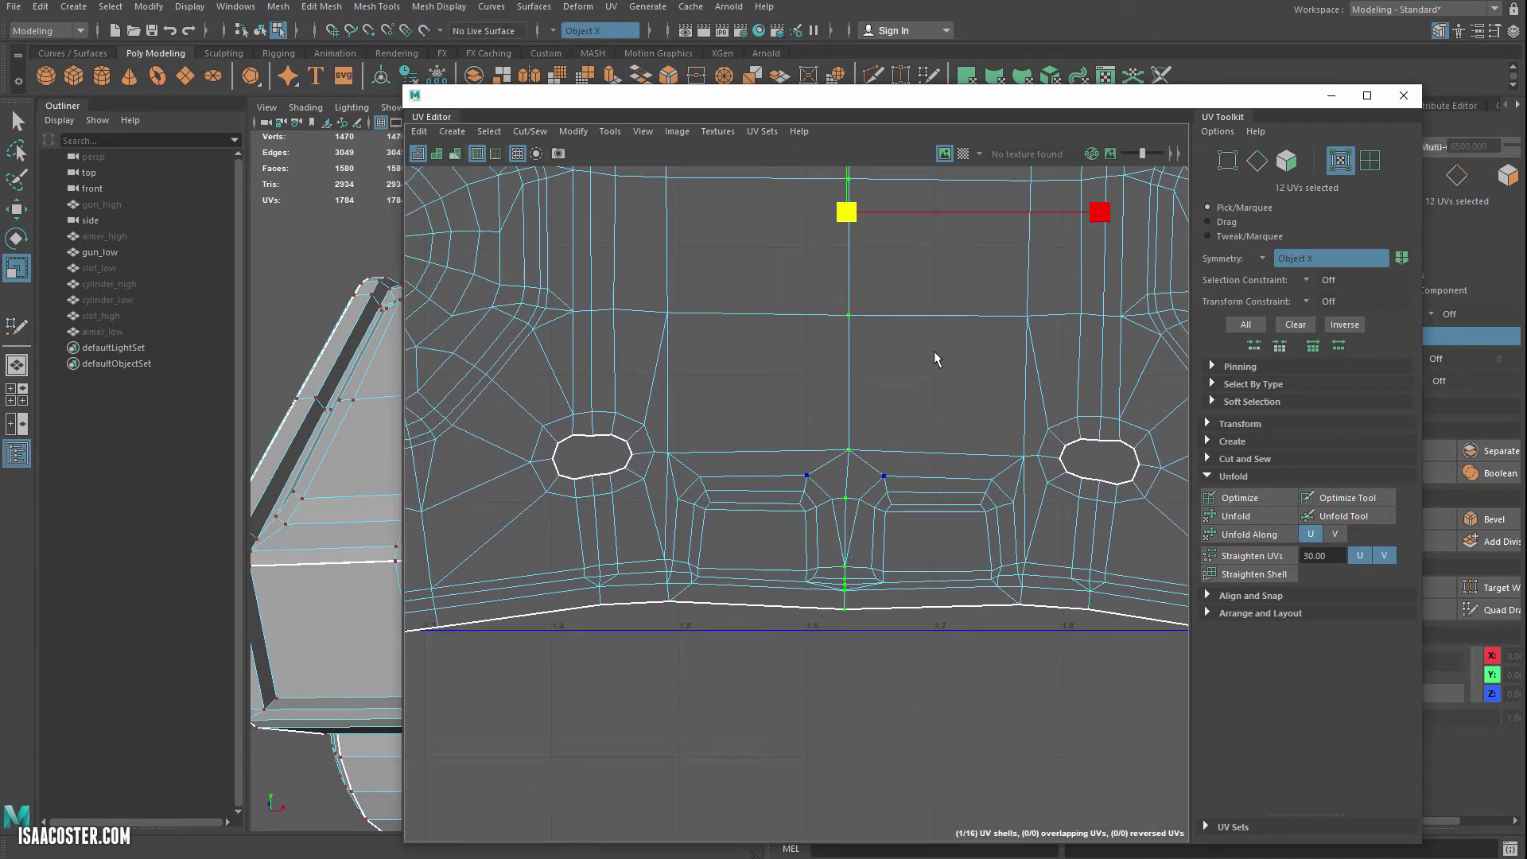
{"action": "left_click_drag", "start_coordinate": [1094, 213], "coordinate": [829, 212]}
{"action": "middle_click_drag", "start_coordinate": [875, 318], "coordinate": [878, 436], "text": "alt"}
{"action": "scroll", "coordinate": [890, 420], "scroll_direction": "down", "scroll_amount": 3}
{"action": "scroll", "coordinate": [898, 435], "scroll_direction": "down", "scroll_amount": 2}
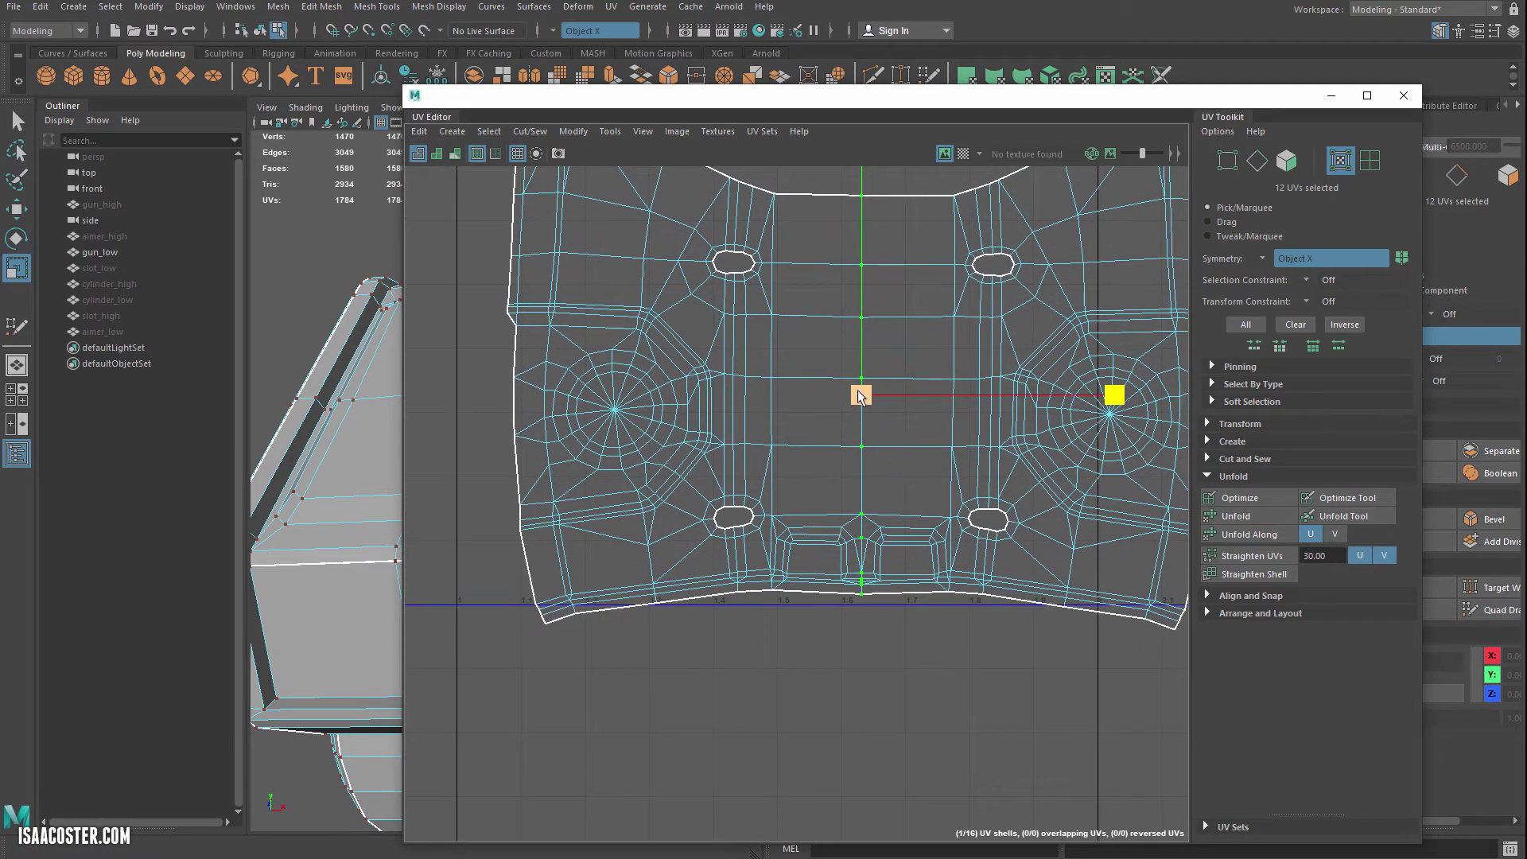
- Pin the straightened centre-line UVs of the curved housing shell
{"action": "middle_click_drag", "start_coordinate": [878, 421], "coordinate": [803, 487], "text": "alt"}
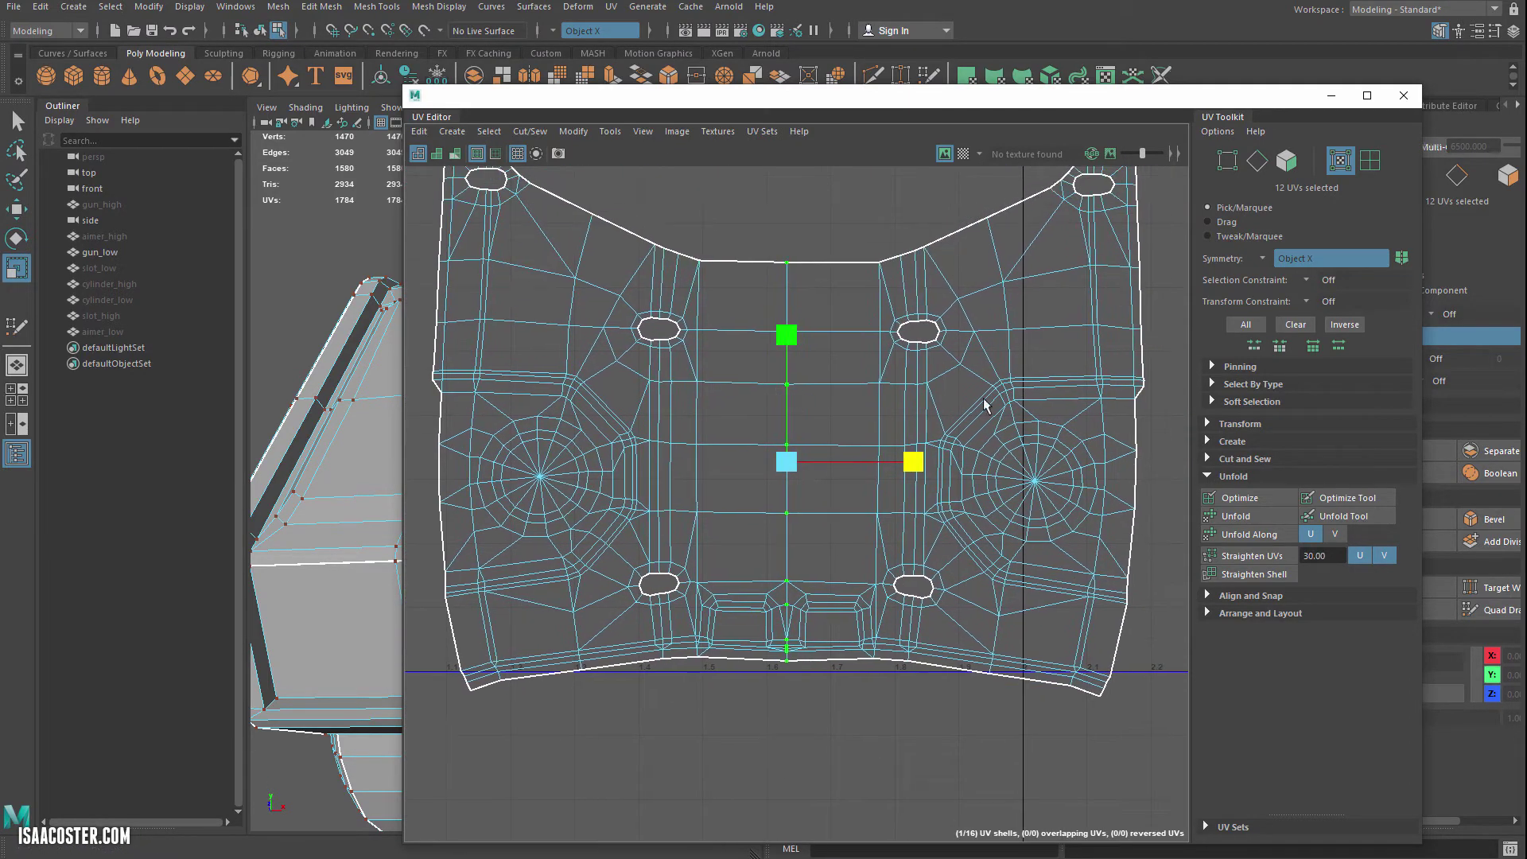
{"action": "scroll", "coordinate": [886, 501], "scroll_direction": "up", "scroll_amount": 4}
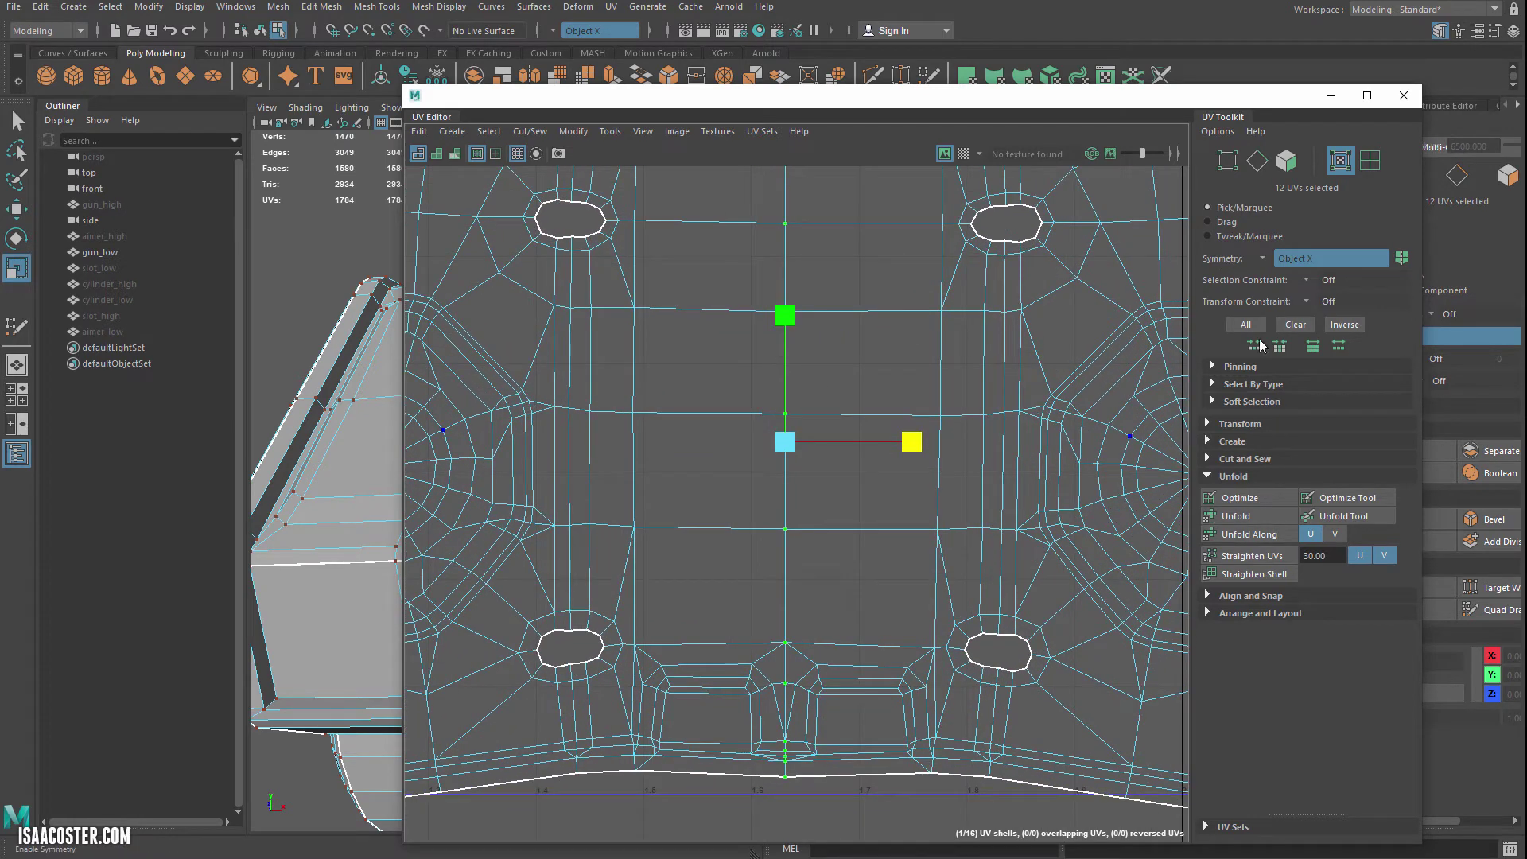
{"action": "left_click", "coordinate": [1211, 366]}
{"action": "left_click", "coordinate": [1257, 390]}
{"action": "scroll", "coordinate": [837, 525], "scroll_direction": "down", "scroll_amount": 5}
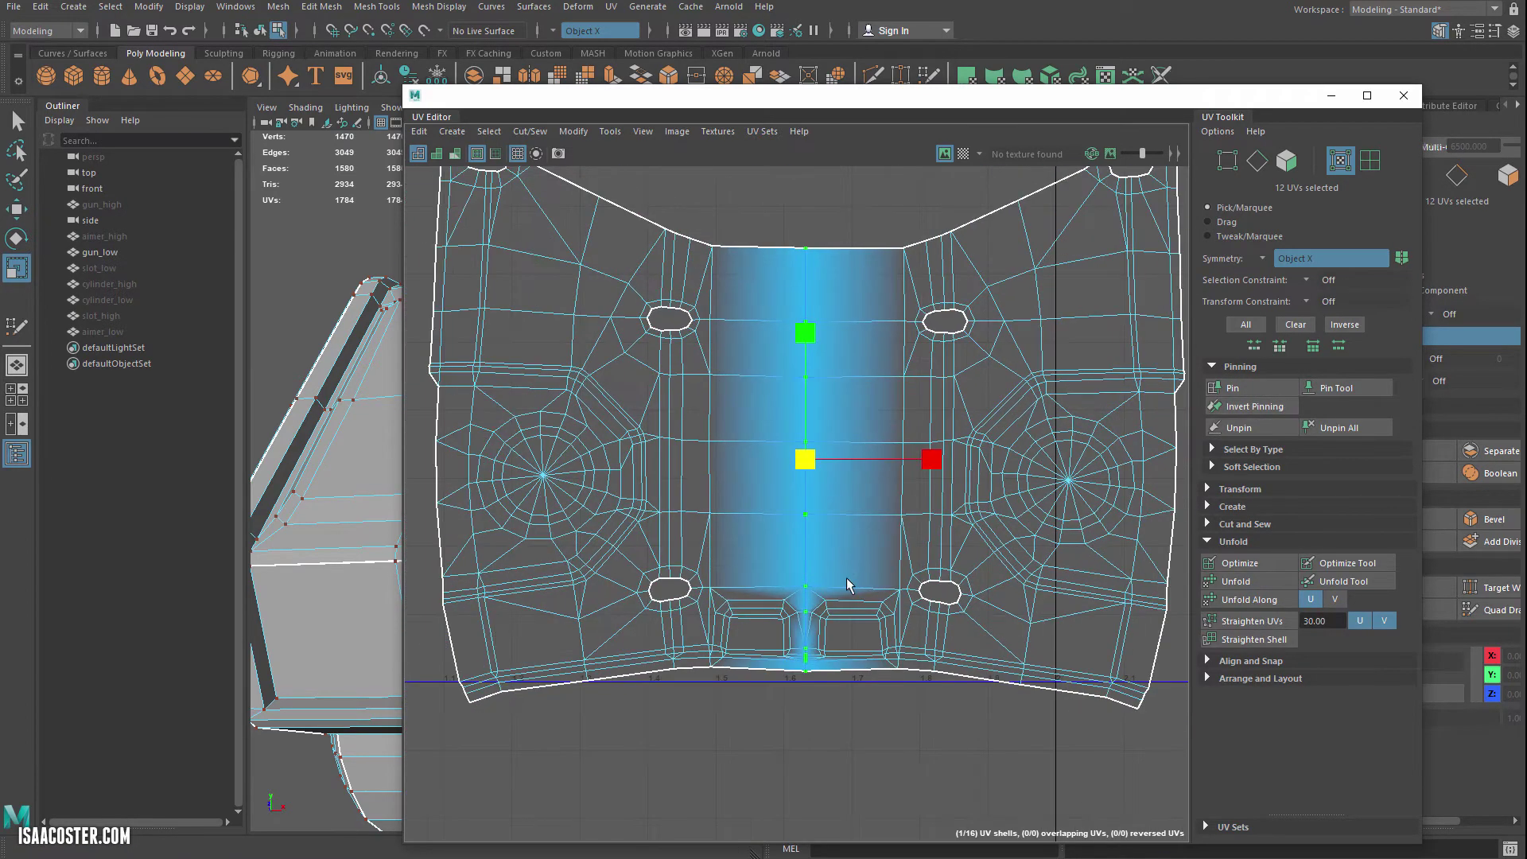
- Select the curved shell's outer left border edges from the upper tip down to the notch, with symmetry on
{"action": "left_click_drag", "start_coordinate": [560, 368], "coordinate": [747, 452], "text": "alt"}
{"action": "scroll", "coordinate": [748, 452], "scroll_direction": "down", "scroll_amount": 2}
{"action": "right_click_drag", "start_coordinate": [632, 256], "coordinate": [633, 199]}
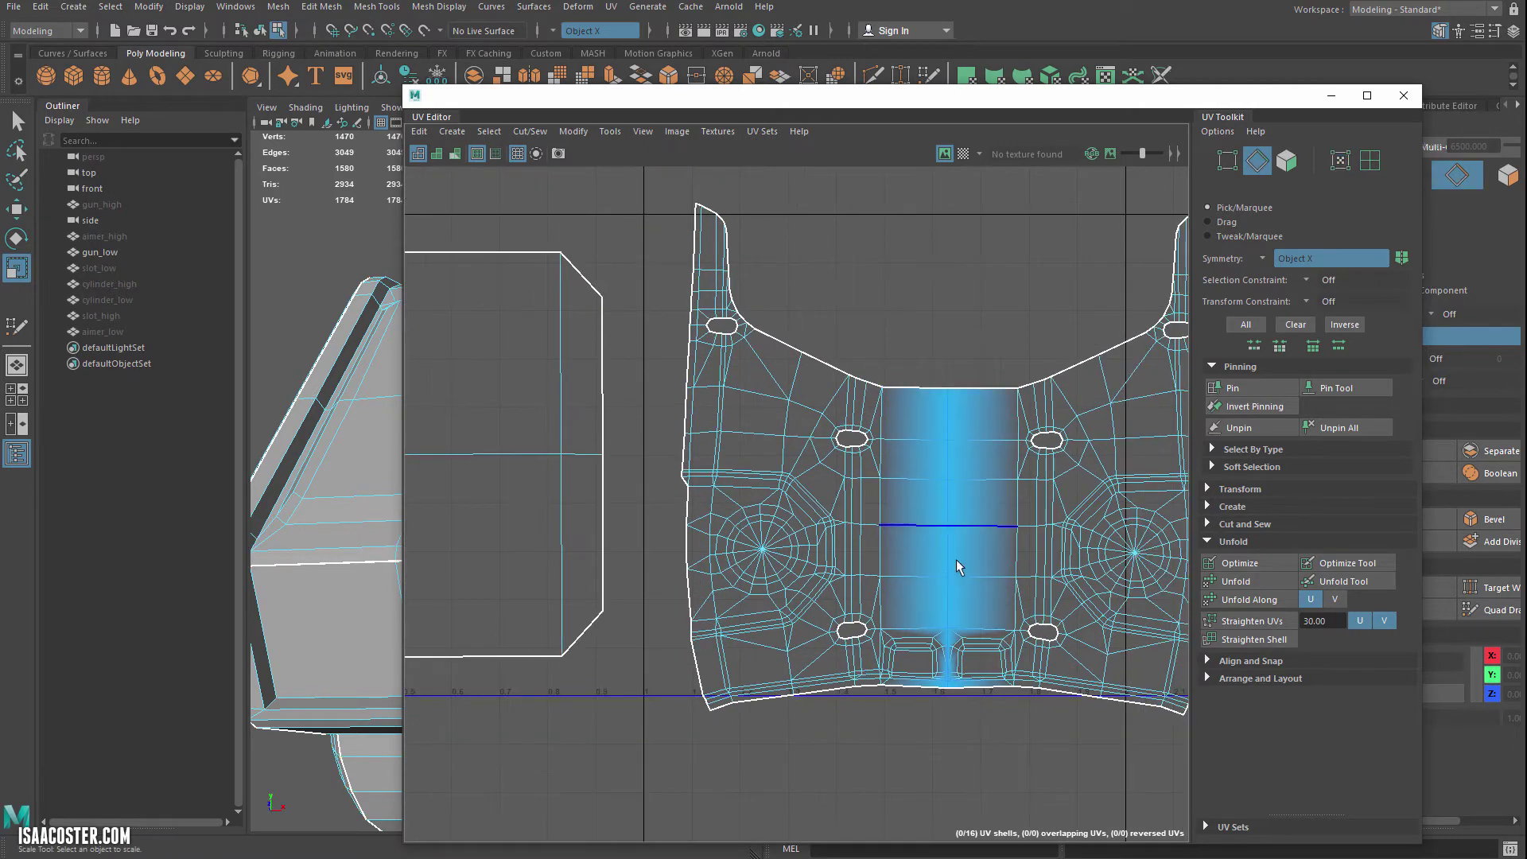
{"action": "scroll", "coordinate": [647, 291], "scroll_direction": "up", "scroll_amount": 4}
{"action": "right_click_drag", "start_coordinate": [681, 253], "coordinate": [682, 210]}
{"action": "left_click_drag", "start_coordinate": [716, 249], "coordinate": [715, 352]}
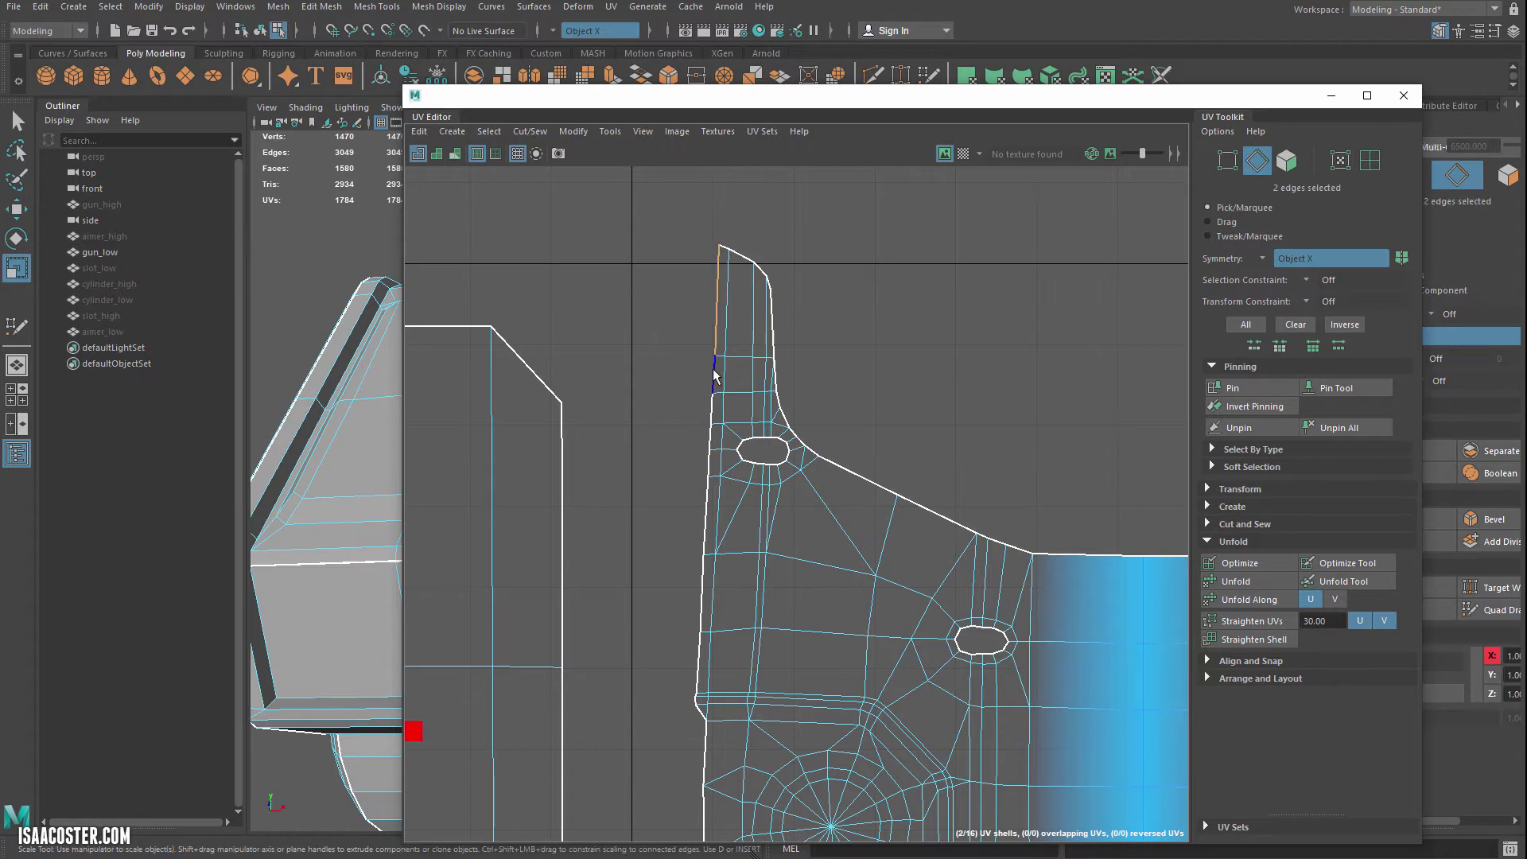
{"action": "left_click", "coordinate": [715, 464], "text": "shift"}
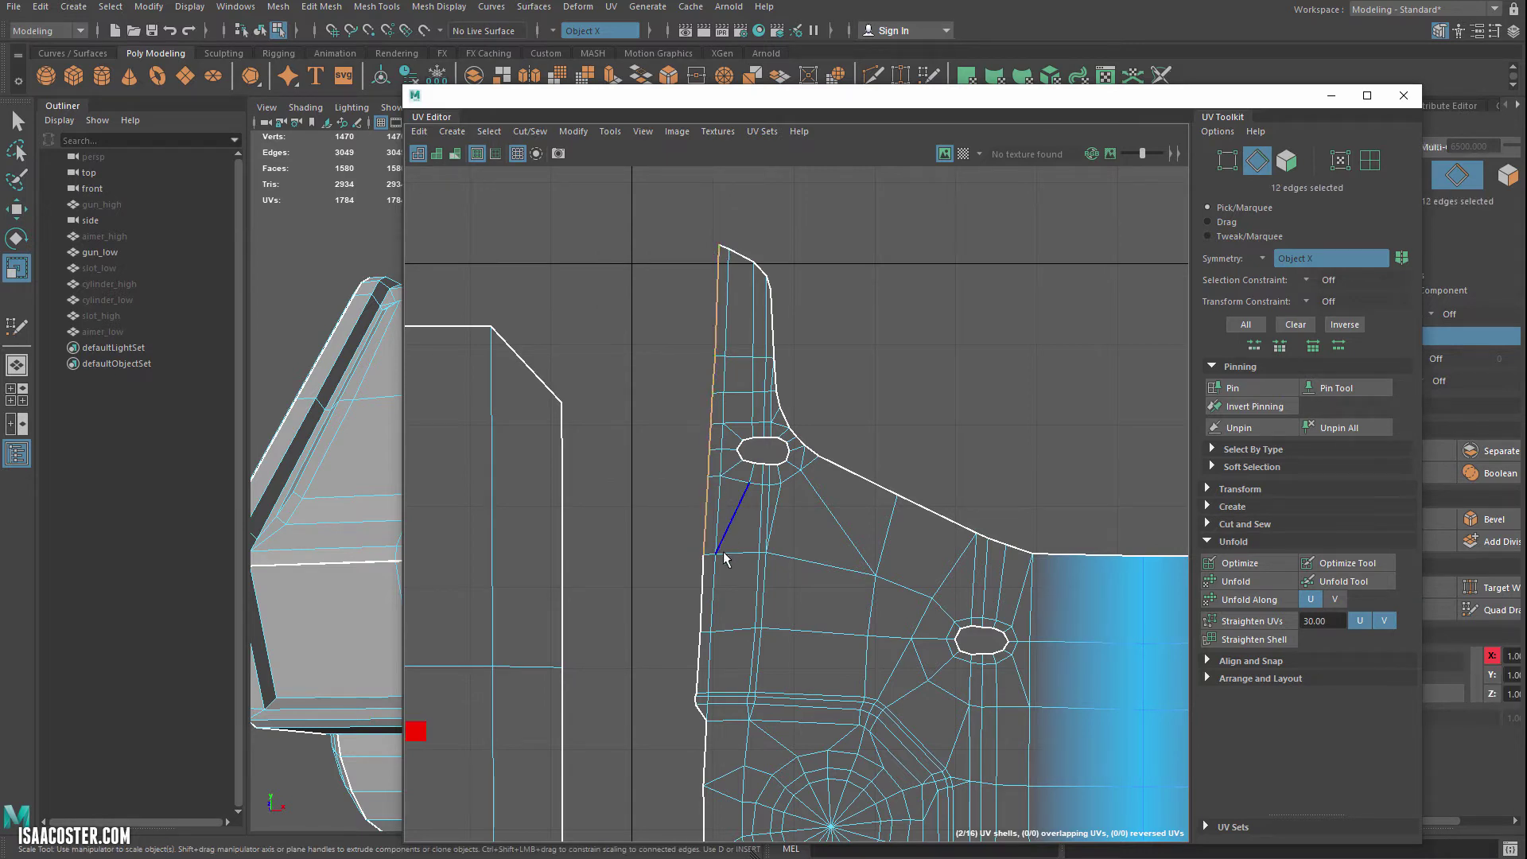
{"action": "left_click", "coordinate": [699, 652], "text": "shift"}
{"action": "scroll", "coordinate": [686, 664], "scroll_direction": "up", "scroll_amount": 6}
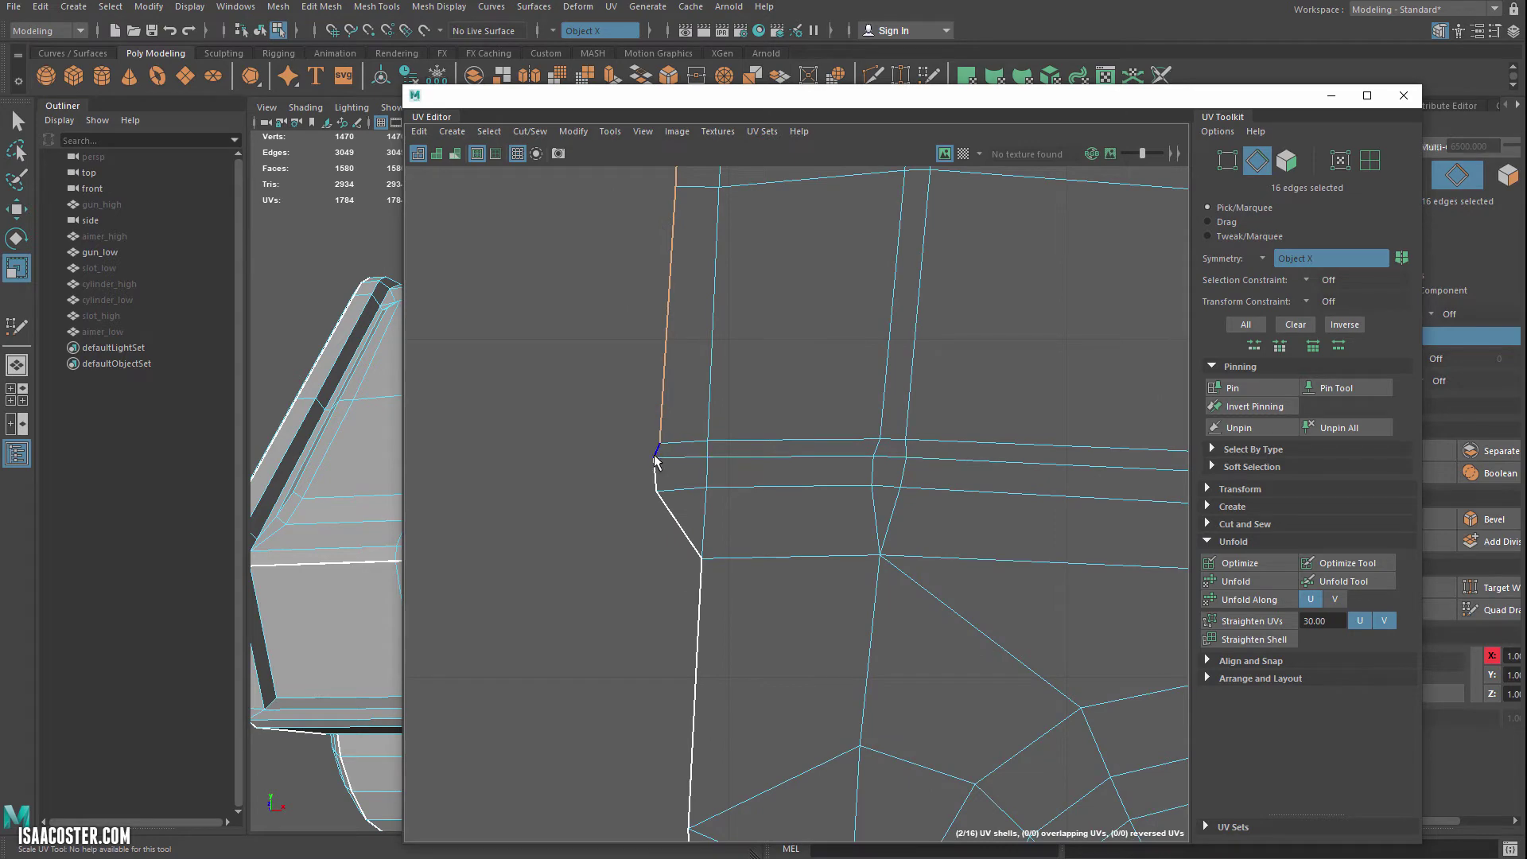
{"action": "scroll", "coordinate": [760, 525], "scroll_direction": "down", "scroll_amount": 6}
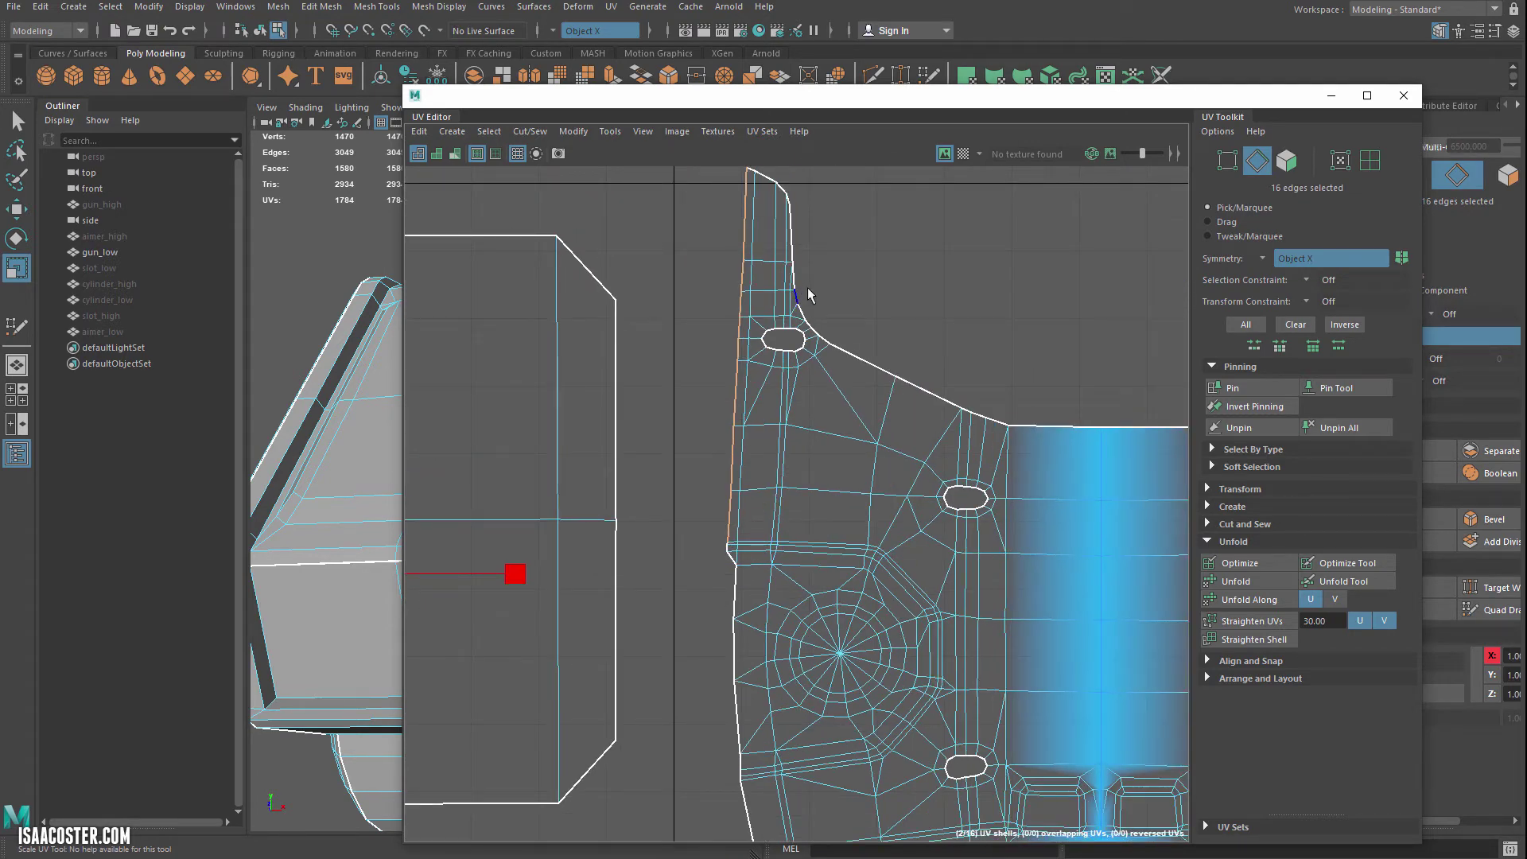
- Convert the selected outer border edges to UVs
{"action": "left_click", "coordinate": [489, 131]}
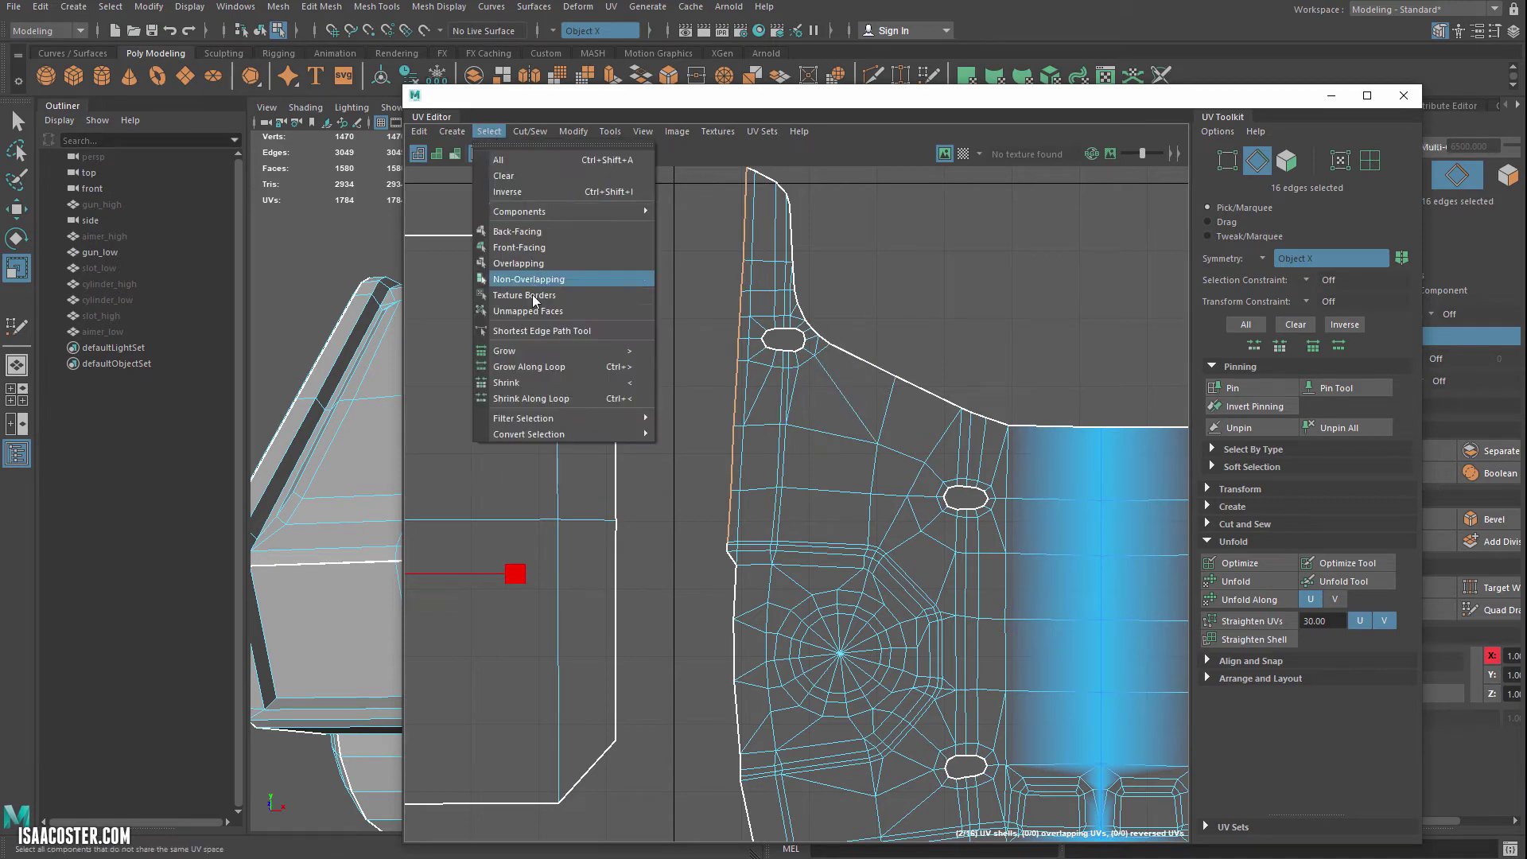
{"action": "mouse_move", "coordinate": [538, 435]}
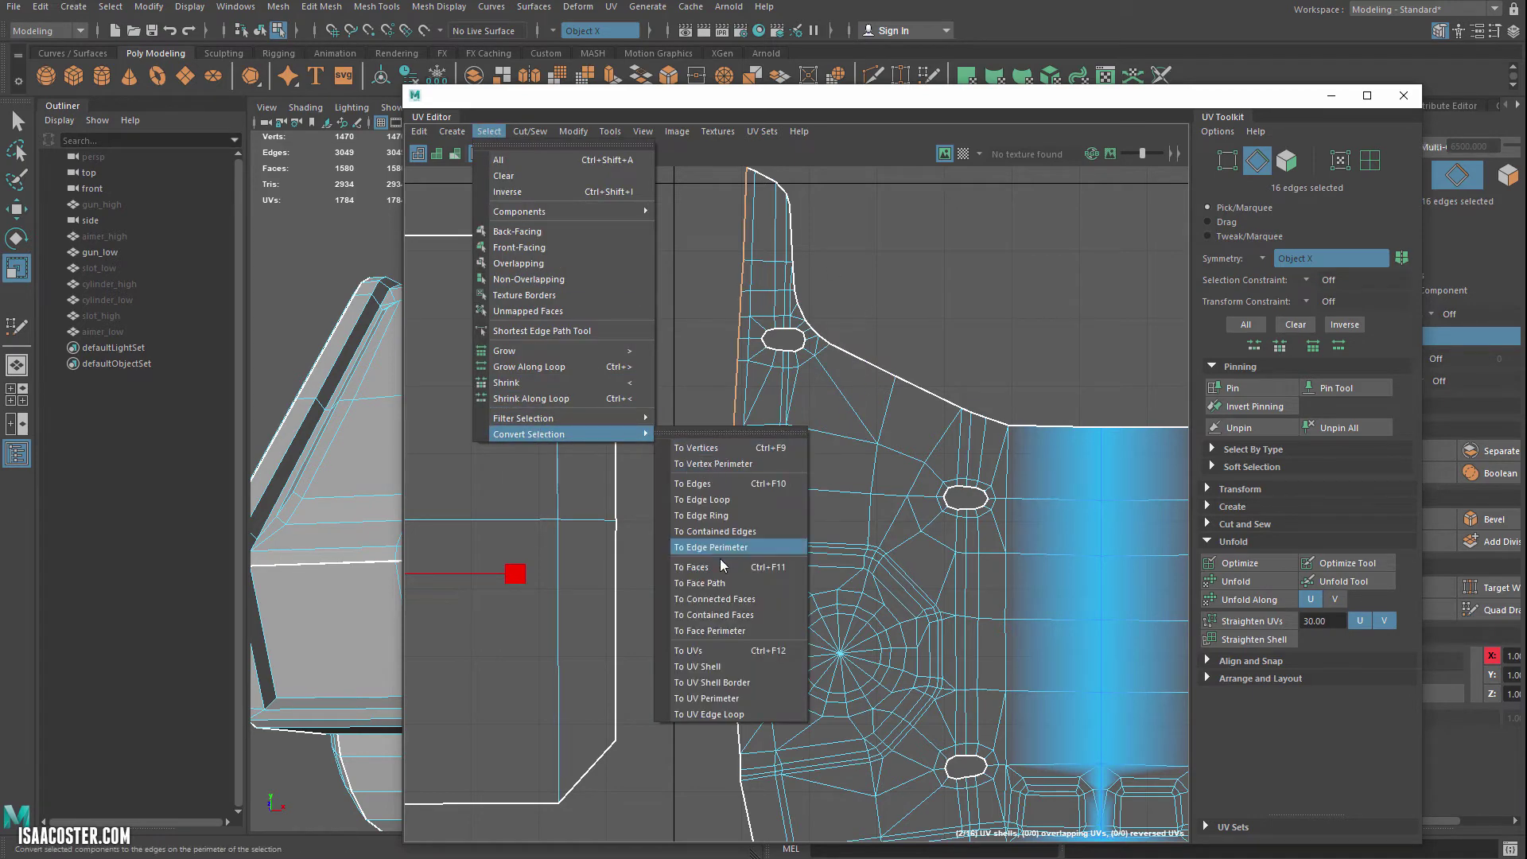
{"action": "left_click", "coordinate": [710, 650]}
{"action": "scroll", "coordinate": [761, 505], "scroll_direction": "down", "scroll_amount": 5}
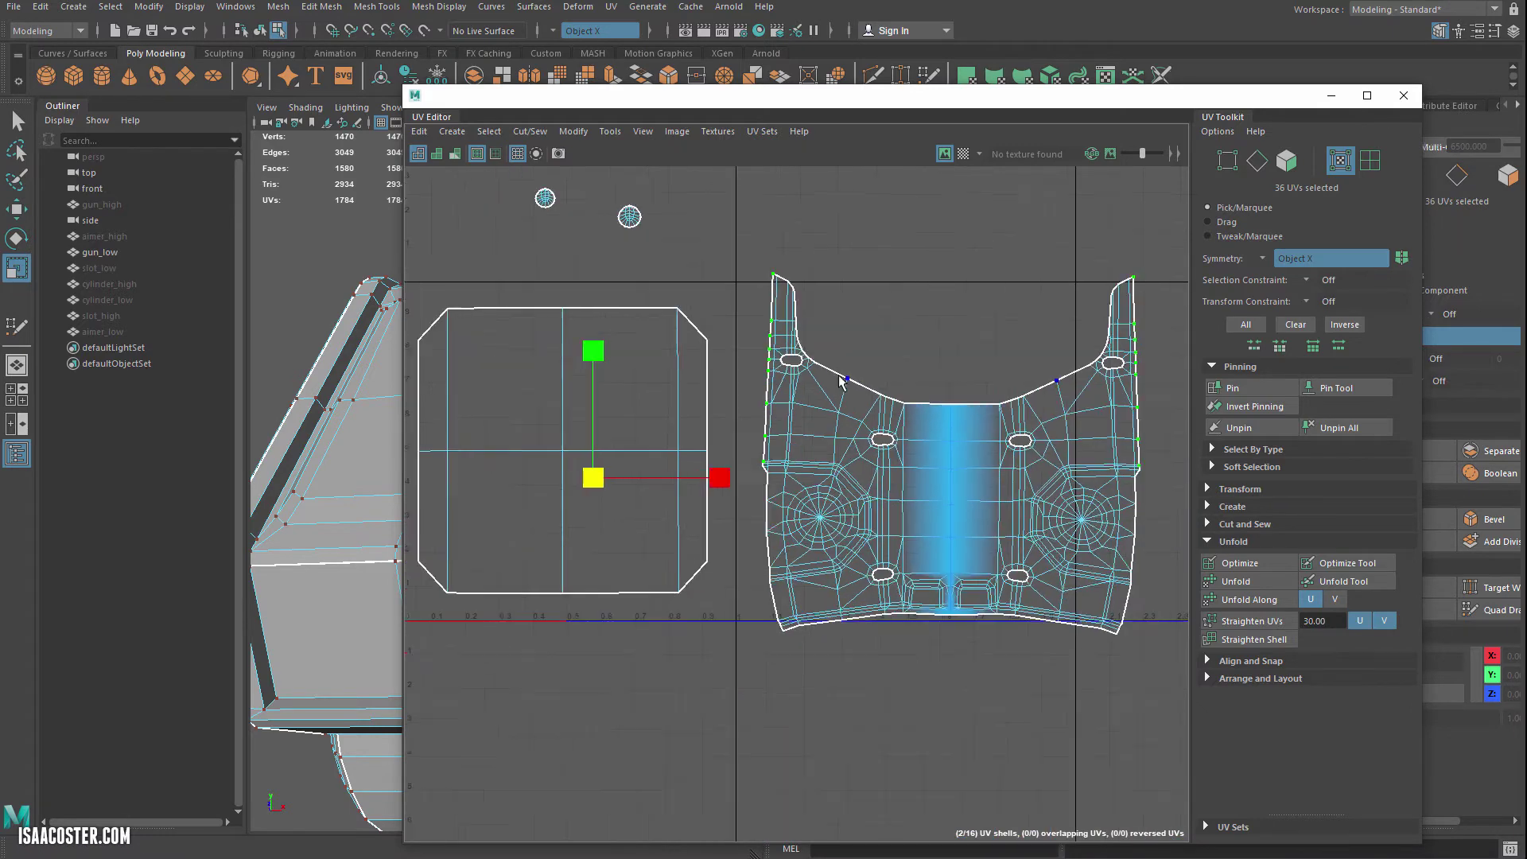
{"action": "scroll", "coordinate": [823, 434], "scroll_direction": "up", "scroll_amount": 3}
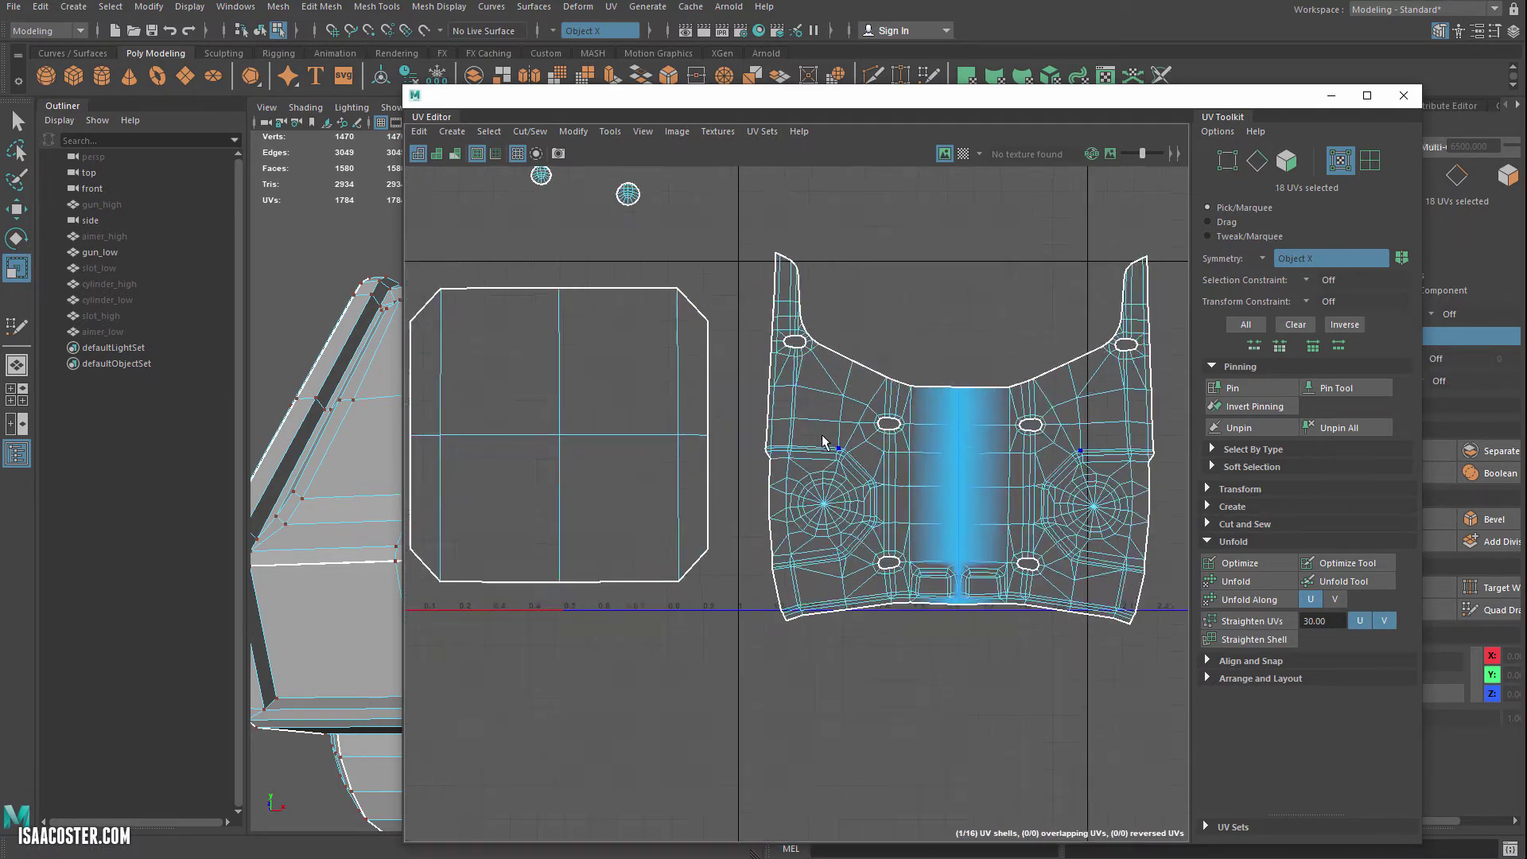
- Deselect the matching UVs on the strip shell, try scaling the curved shell's two outer borders horizontally together, and undo that scaling
{"action": "left_click", "coordinate": [1276, 260]}
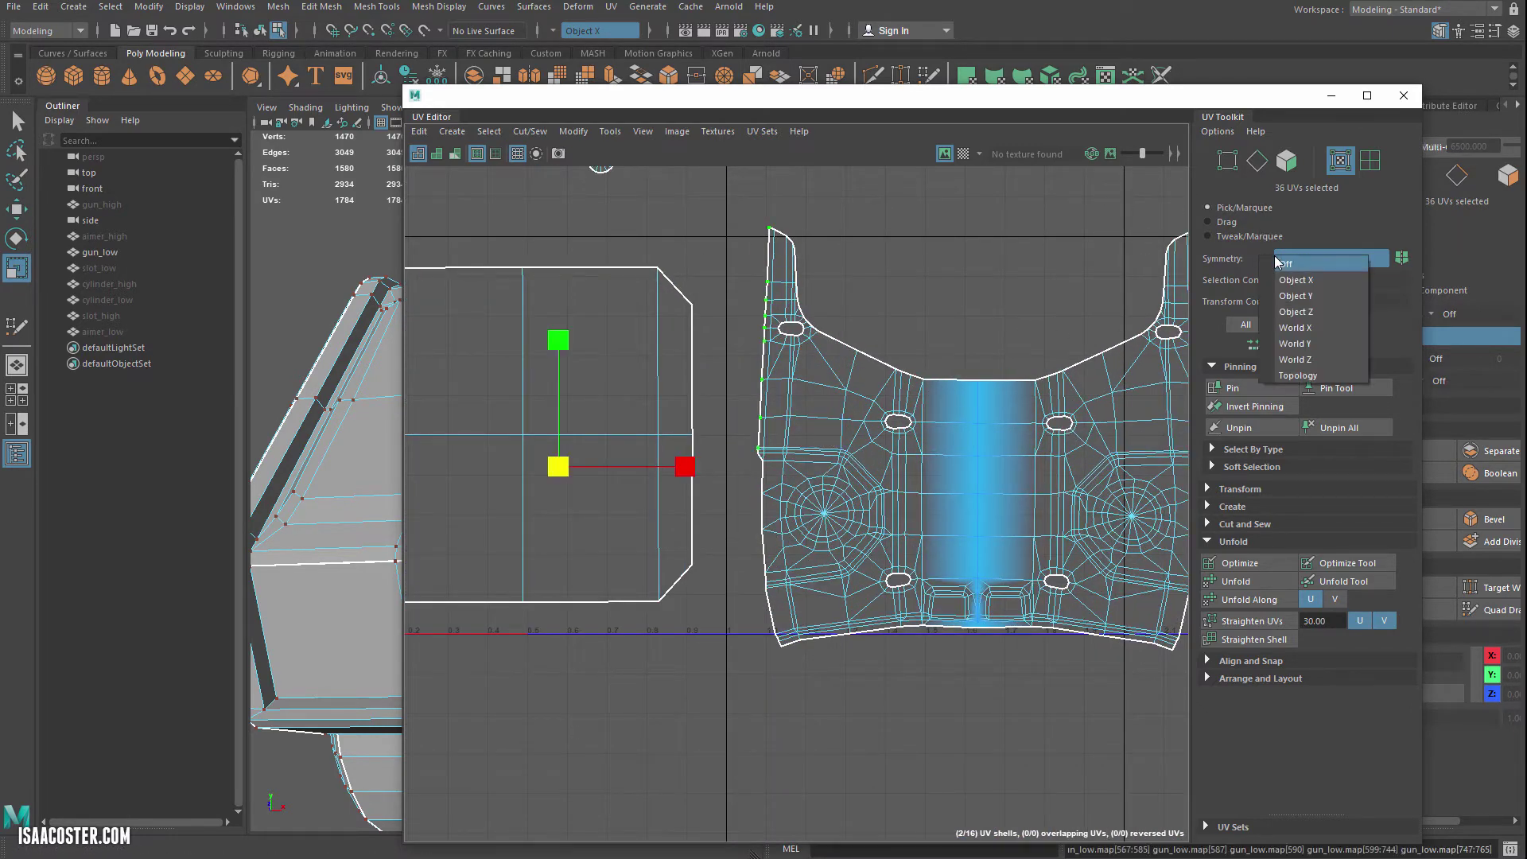
{"action": "left_click", "coordinate": [913, 257]}
{"action": "scroll", "coordinate": [906, 260], "scroll_direction": "down", "scroll_amount": 4}
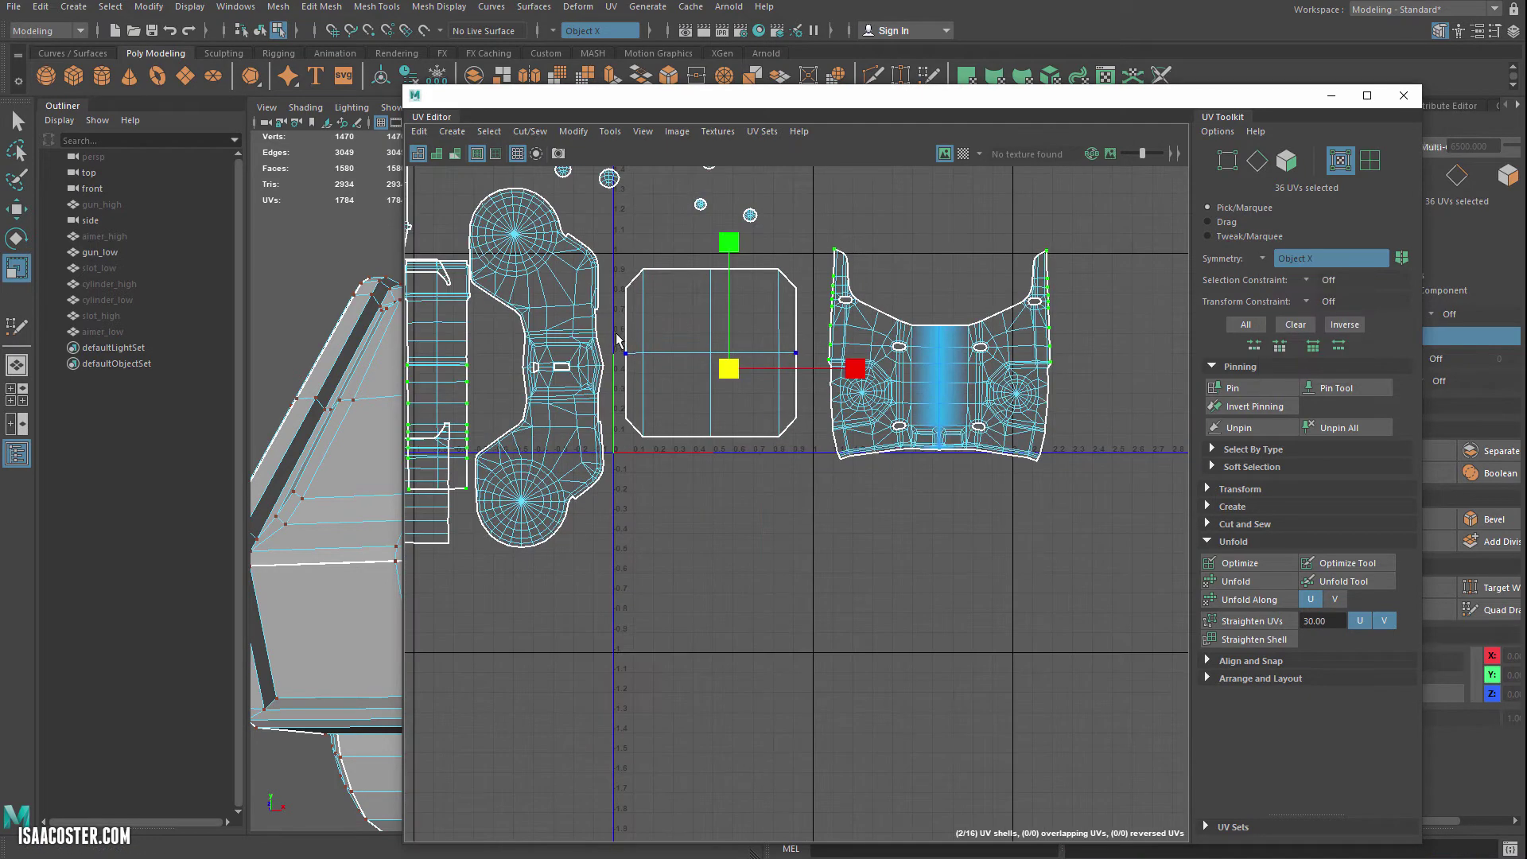
{"action": "middle_click_drag", "start_coordinate": [515, 322], "coordinate": [809, 416], "text": "alt"}
{"action": "left_click_drag", "start_coordinate": [838, 320], "coordinate": [562, 705], "text": "ctrl"}
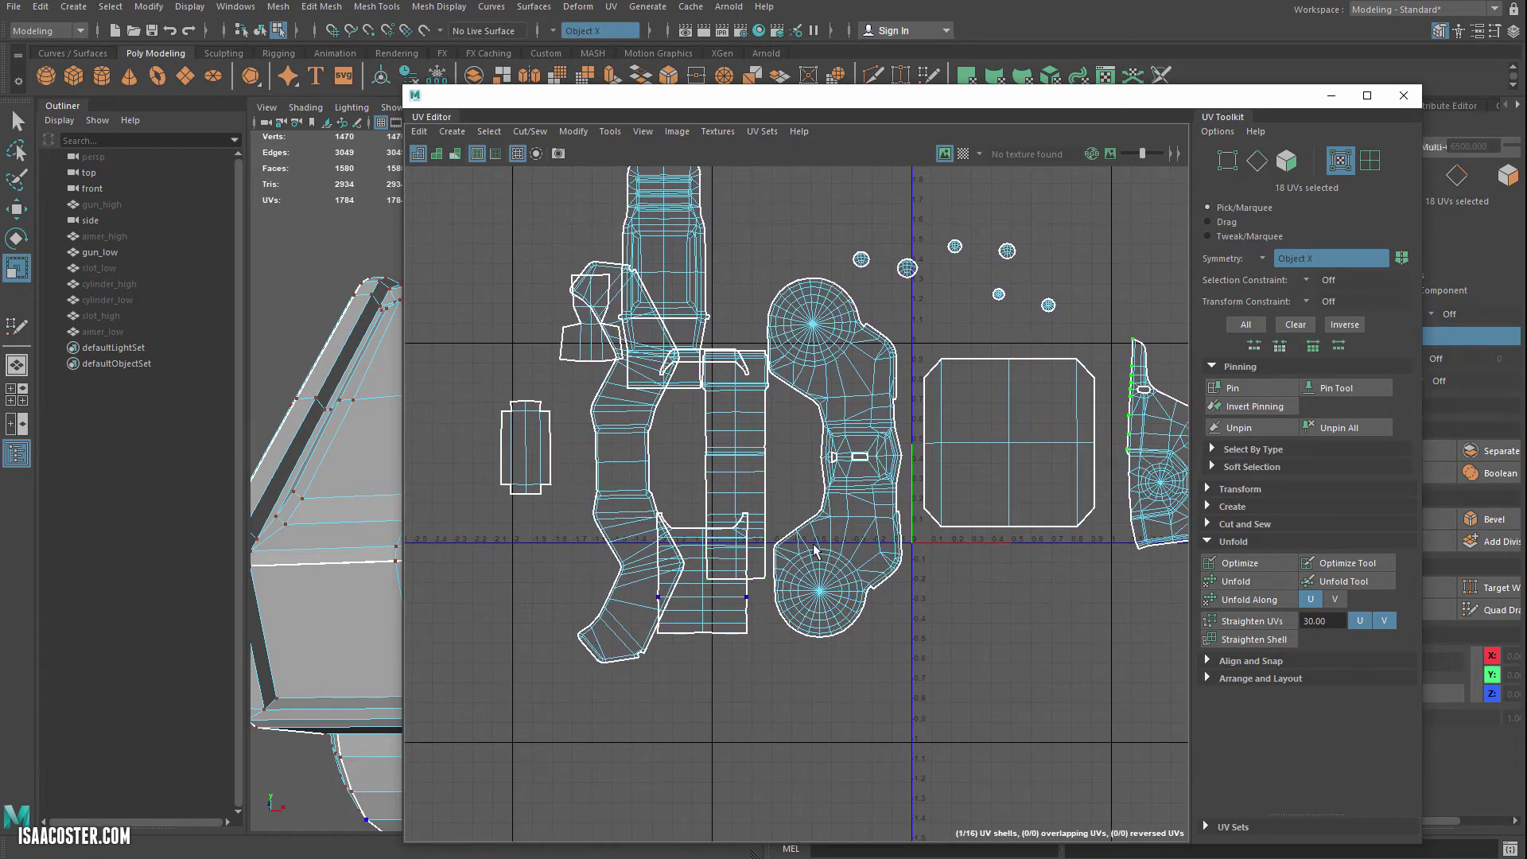
{"action": "middle_click_drag", "start_coordinate": [826, 540], "coordinate": [449, 547], "text": "alt"}
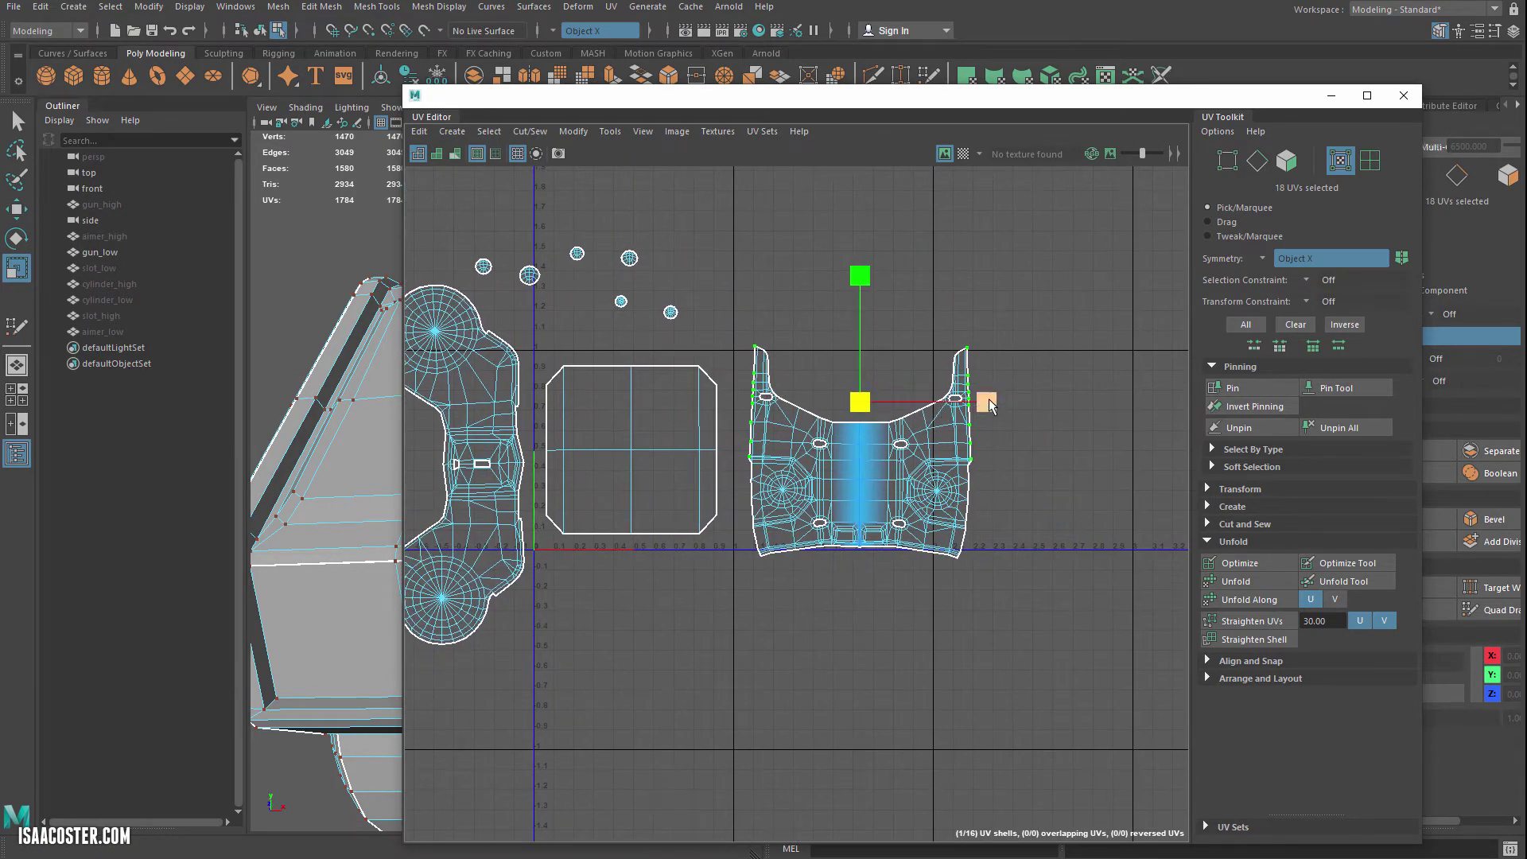
{"action": "left_click_drag", "start_coordinate": [986, 402], "coordinate": [904, 402]}
{"action": "key", "text": "ctrl+z"}
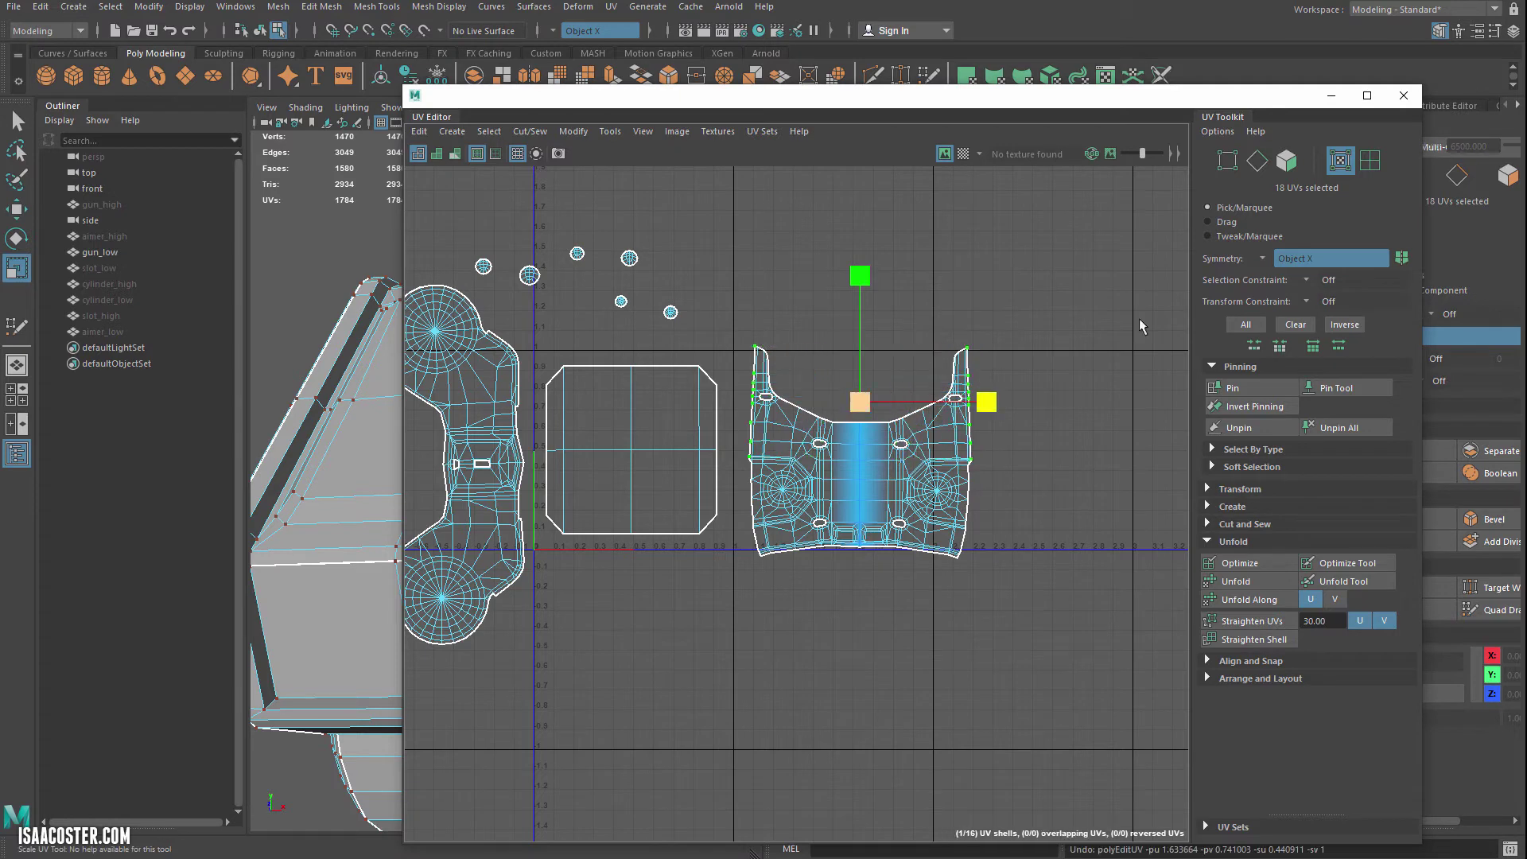
- Turn symmetry off and deselect the right border's UVs, keeping only the curved shell's left border selected
{"action": "left_click", "coordinate": [1264, 263]}
{"action": "left_click", "coordinate": [1293, 254]}
{"action": "scroll", "coordinate": [862, 366], "scroll_direction": "up", "scroll_amount": 5}
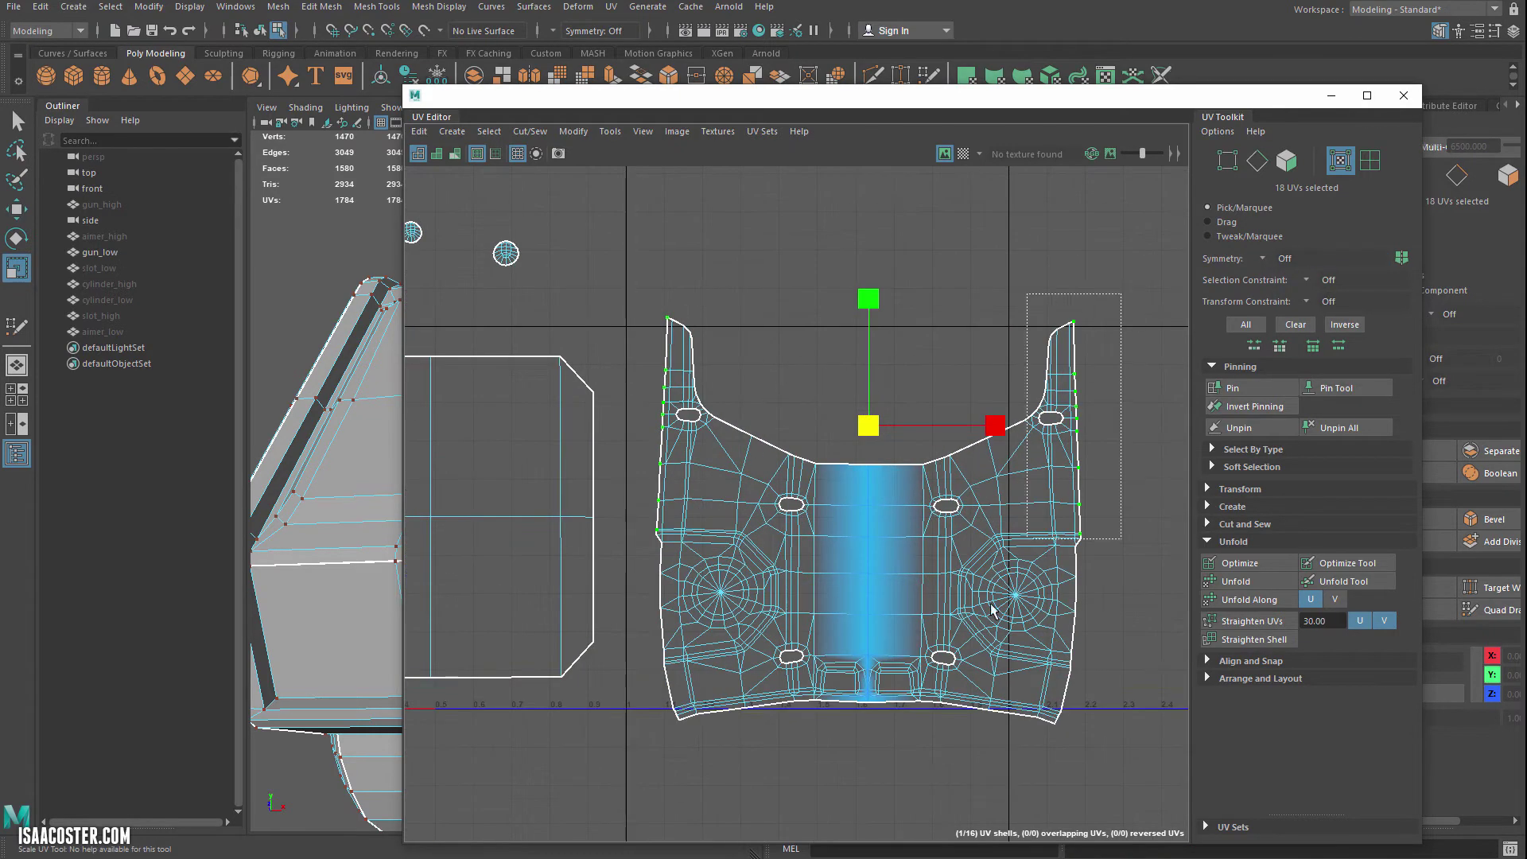
{"action": "left_click_drag", "start_coordinate": [992, 604], "coordinate": [987, 611], "text": "ctrl"}
- Flatten the upper left border UVs into a vertical line, shifted slightly outward toward the notch, and pin them
{"action": "middle_click_drag", "start_coordinate": [876, 570], "coordinate": [958, 558], "text": "alt"}
{"action": "scroll", "coordinate": [748, 438], "scroll_direction": "up", "scroll_amount": 4}
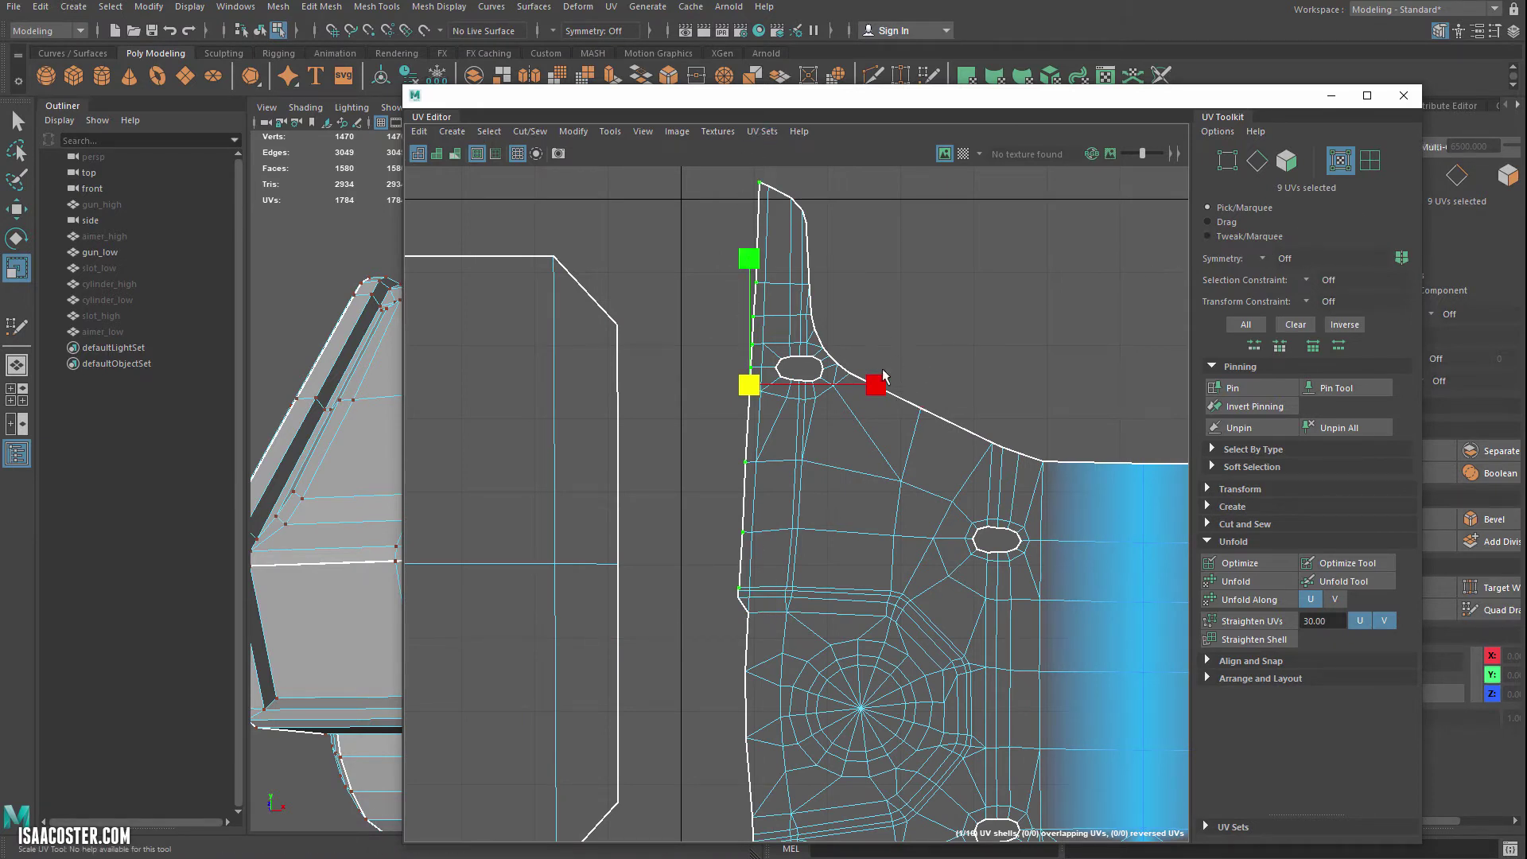
{"action": "left_click_drag", "start_coordinate": [878, 382], "coordinate": [750, 385]}
{"action": "key", "text": "w"}
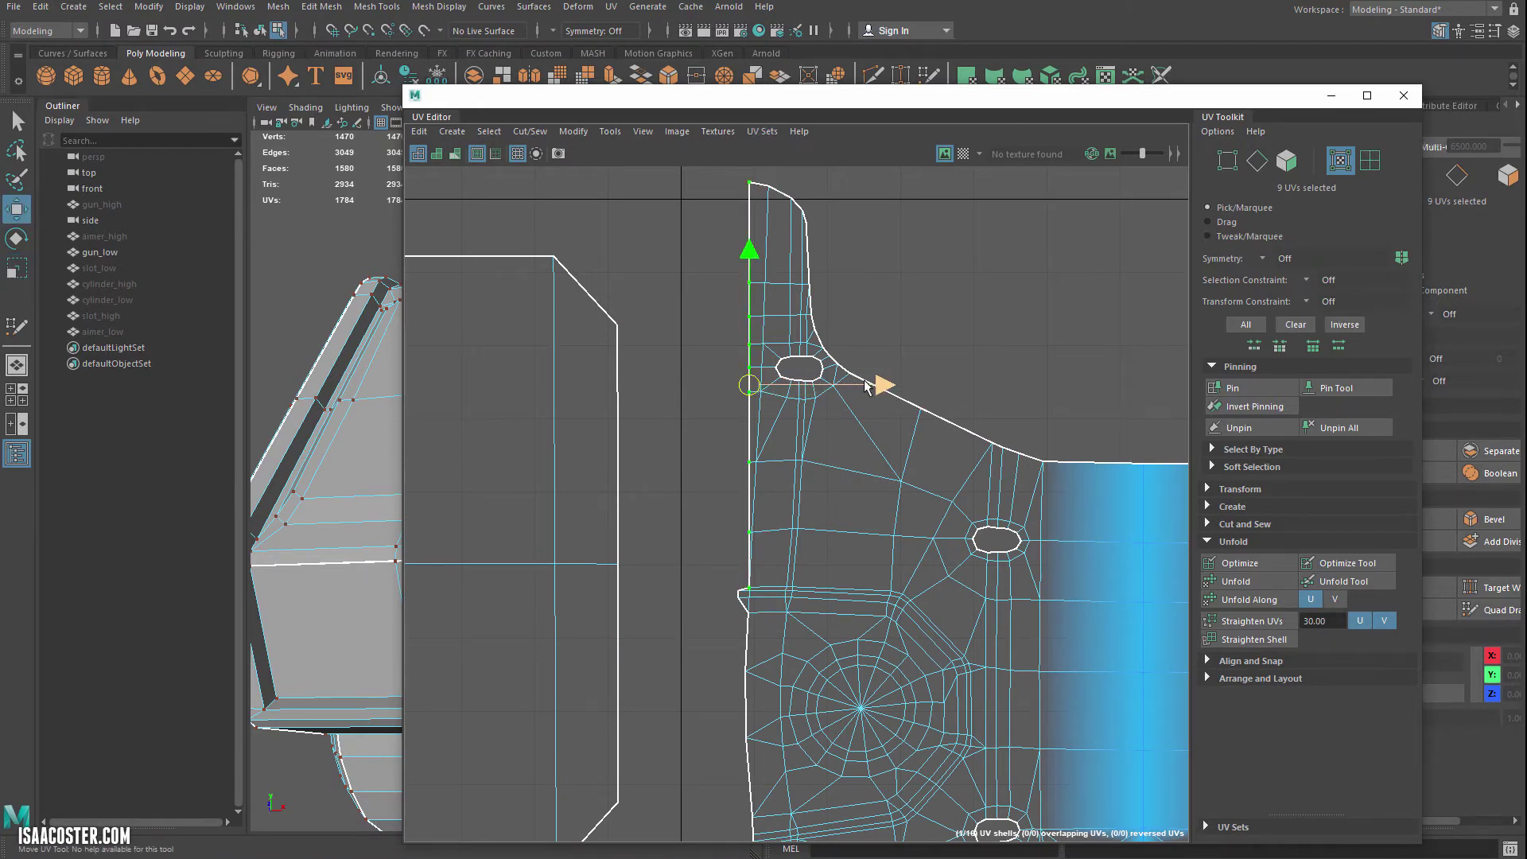
{"action": "left_click_drag", "start_coordinate": [866, 385], "coordinate": [858, 387]}
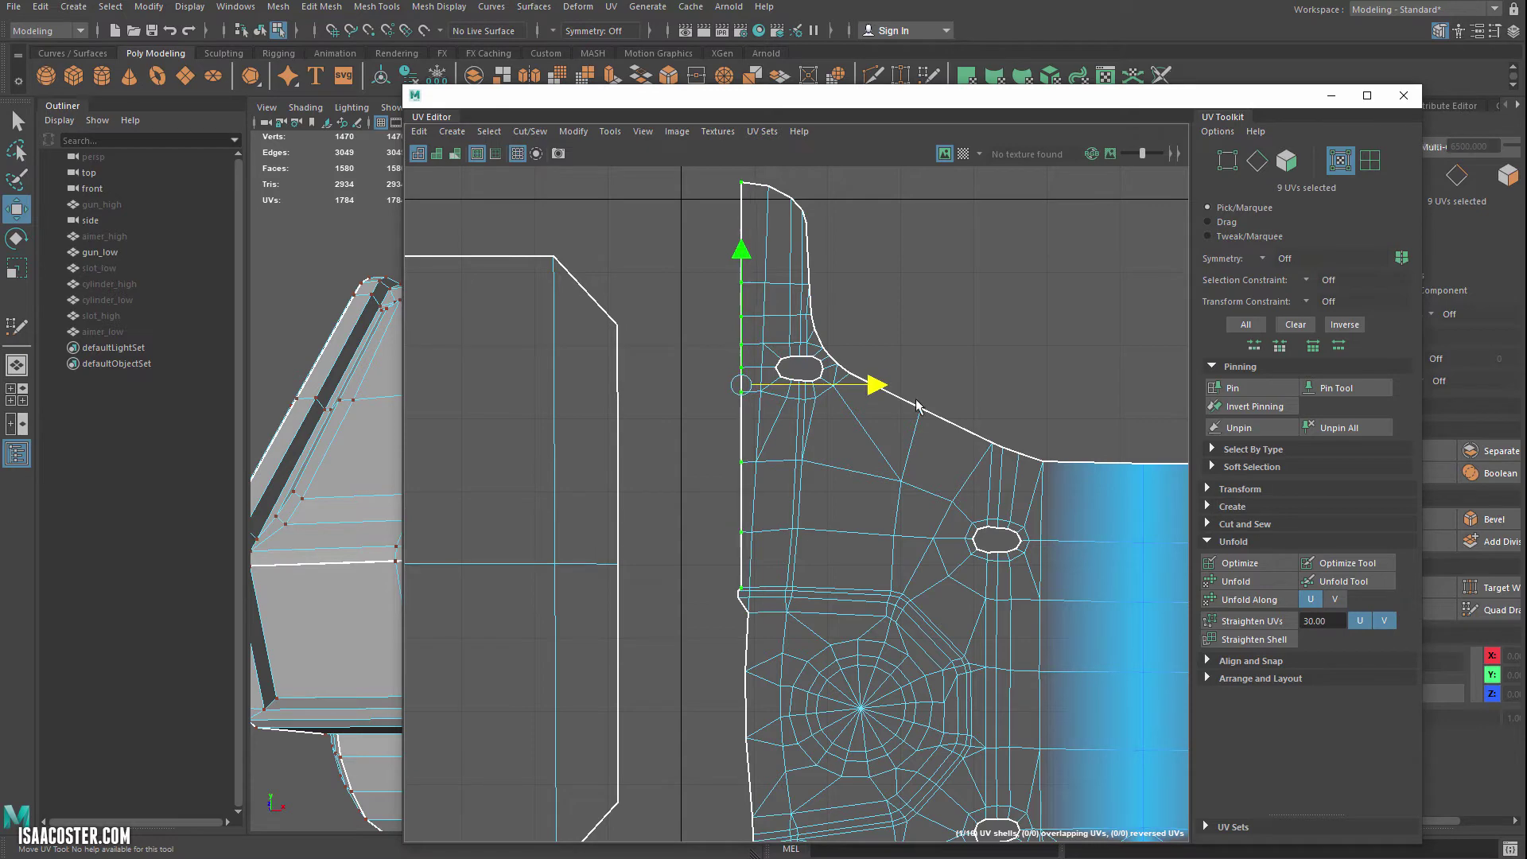
{"action": "left_click", "coordinate": [1268, 384]}
- Select the curved shell's upper right border UVs, flatten them into a vertical line and pin them
{"action": "middle_click_drag", "start_coordinate": [1034, 385], "coordinate": [421, 427], "text": "alt"}
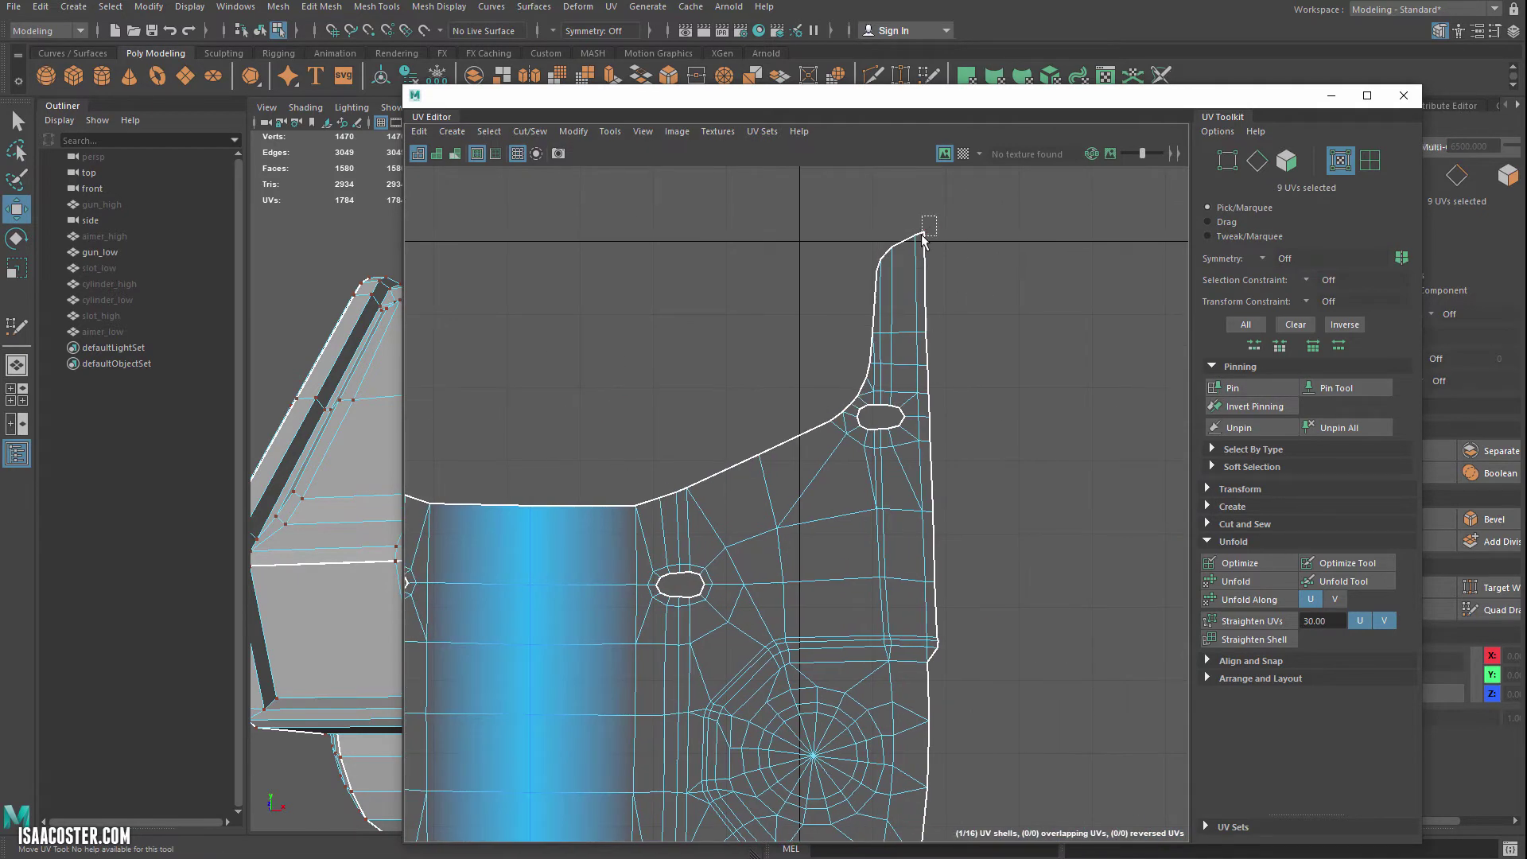
{"action": "left_click_drag", "start_coordinate": [923, 237], "coordinate": [924, 239]}
{"action": "left_click_drag", "start_coordinate": [923, 340], "coordinate": [929, 534], "text": "shift"}
{"action": "left_click_drag", "start_coordinate": [972, 564], "coordinate": [932, 654], "text": "shift"}
{"action": "key", "text": "r"}
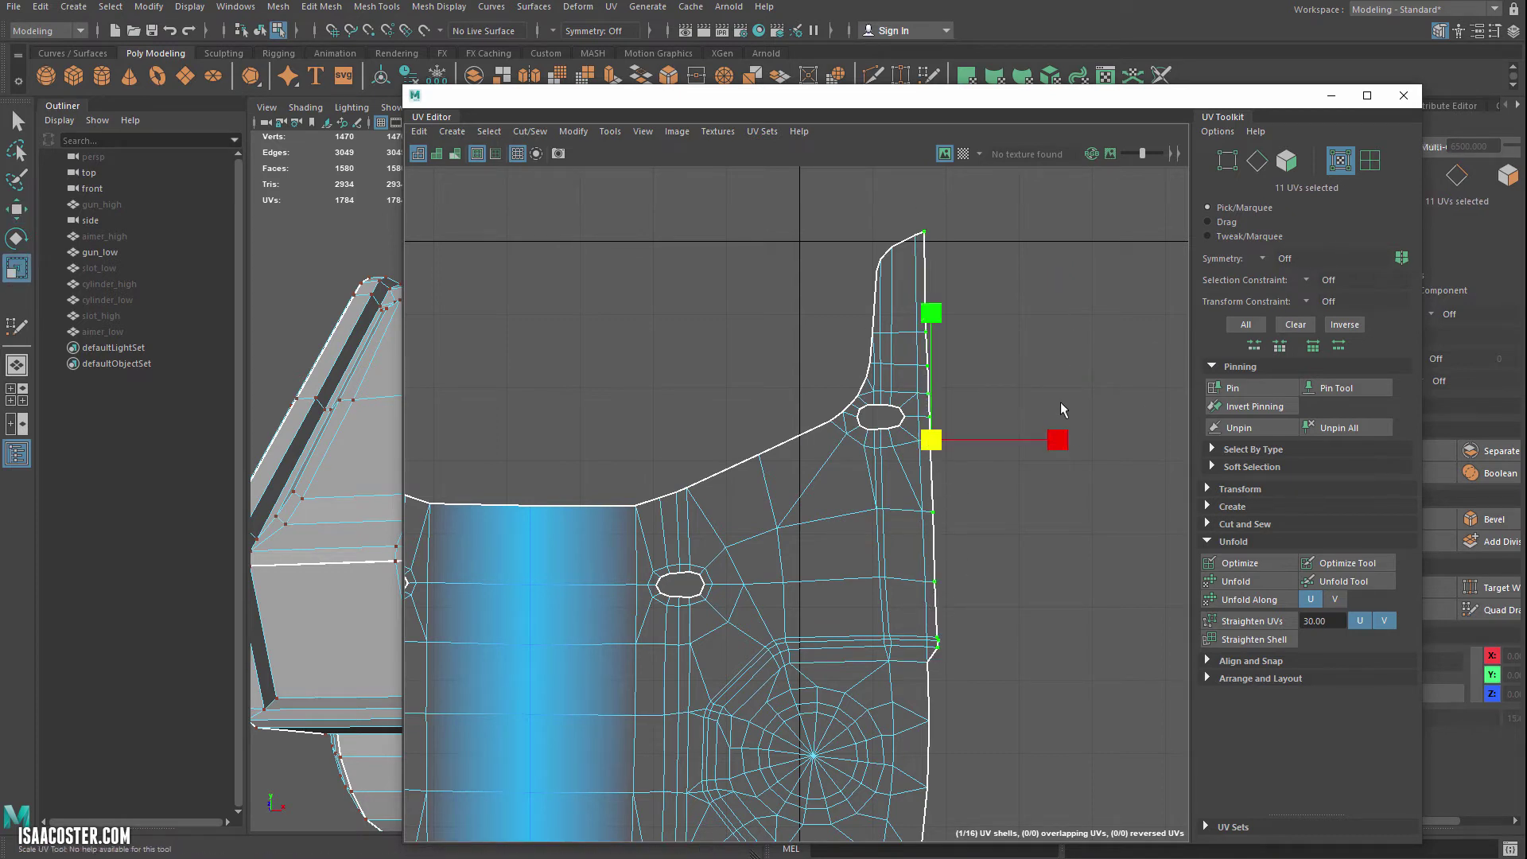
{"action": "key", "text": "e"}
{"action": "key", "text": "r"}
{"action": "left_click_drag", "start_coordinate": [1057, 440], "coordinate": [900, 464]}
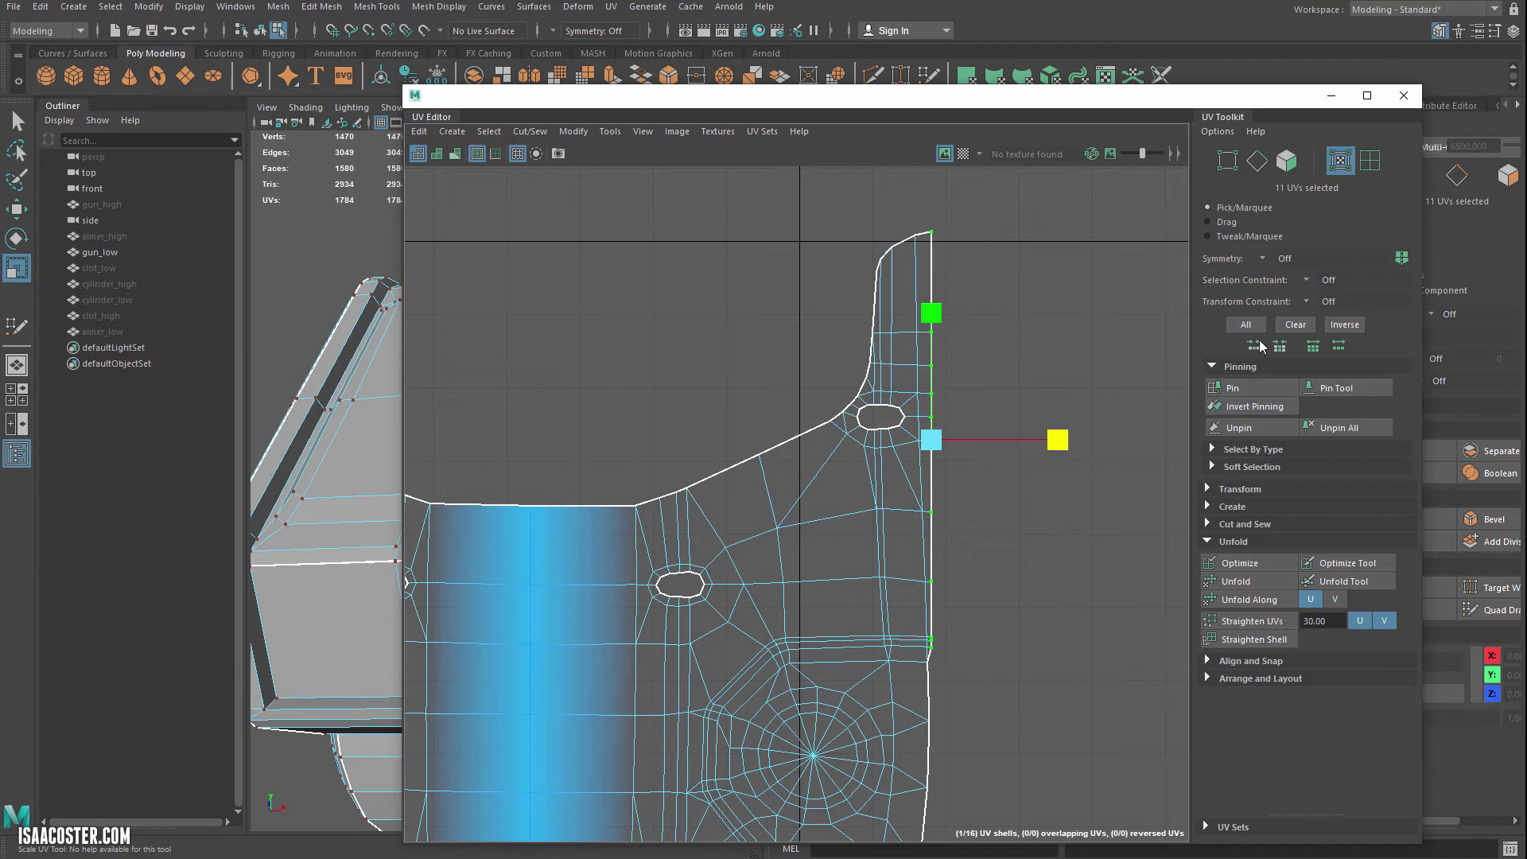
{"action": "left_click", "coordinate": [1262, 388]}
- Flatten the three right border UVs below the notch into a vertical line and pin them
{"action": "scroll", "coordinate": [1037, 456], "scroll_direction": "down", "scroll_amount": 4}
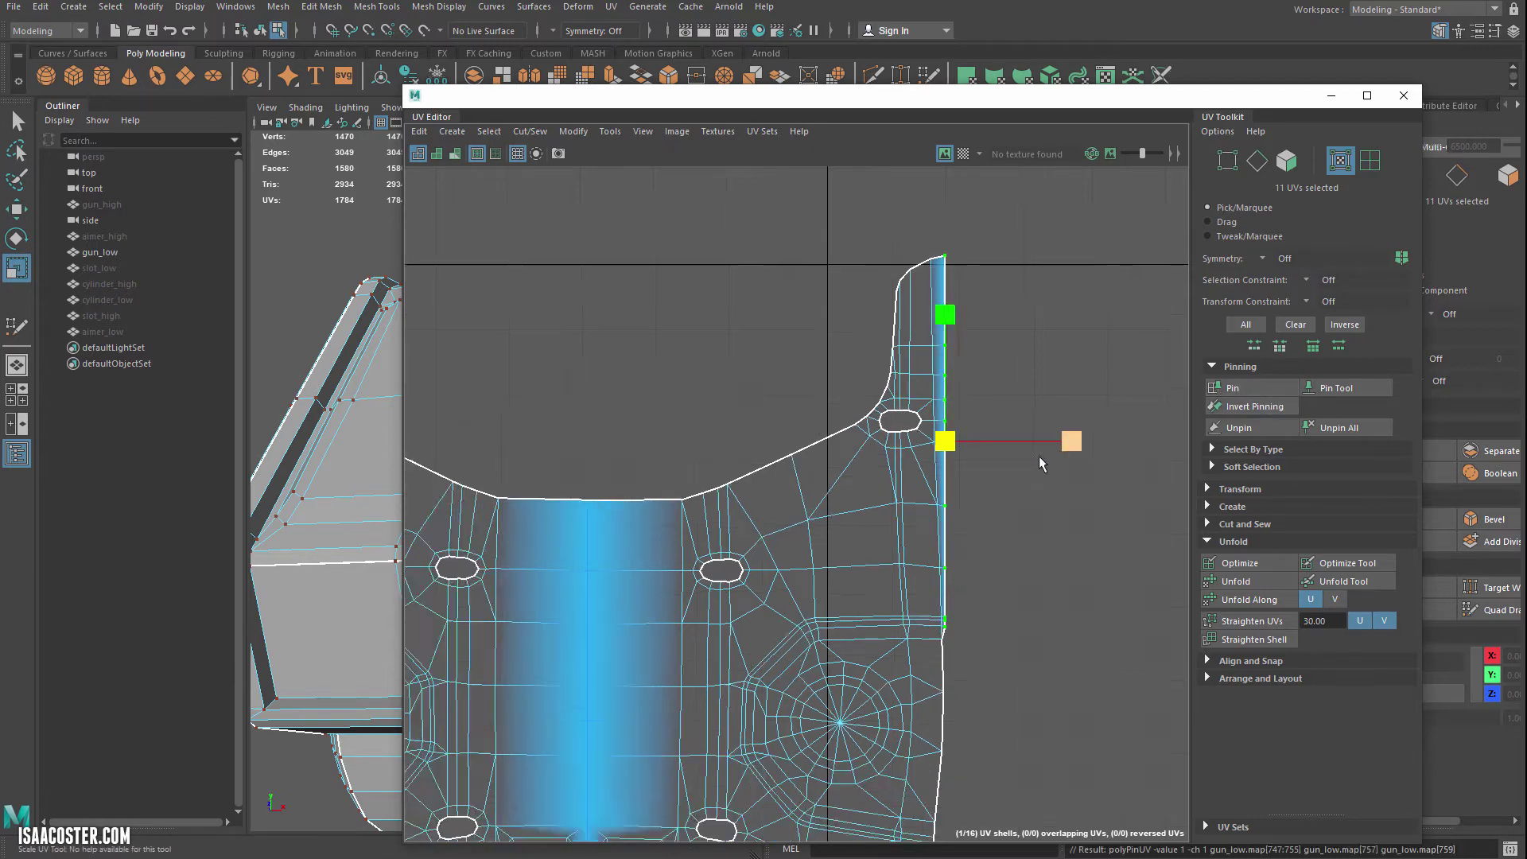
{"action": "scroll", "coordinate": [999, 636], "scroll_direction": "up", "scroll_amount": 1}
{"action": "scroll", "coordinate": [1020, 458], "scroll_direction": "up", "scroll_amount": 5}
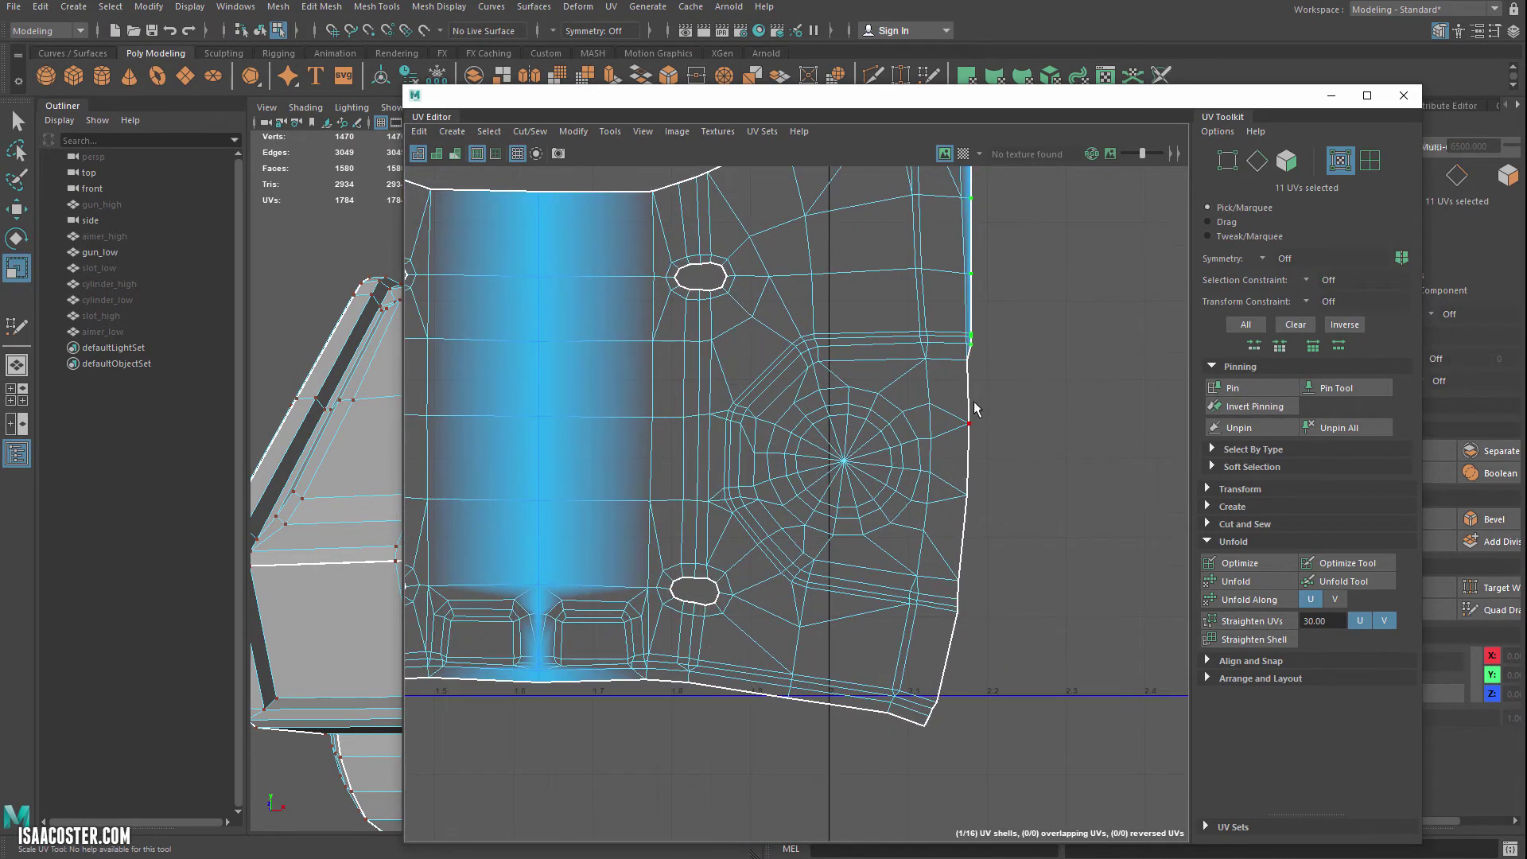
{"action": "left_click_drag", "start_coordinate": [1000, 399], "coordinate": [943, 603]}
{"action": "left_click_drag", "start_coordinate": [1067, 503], "coordinate": [961, 517]}
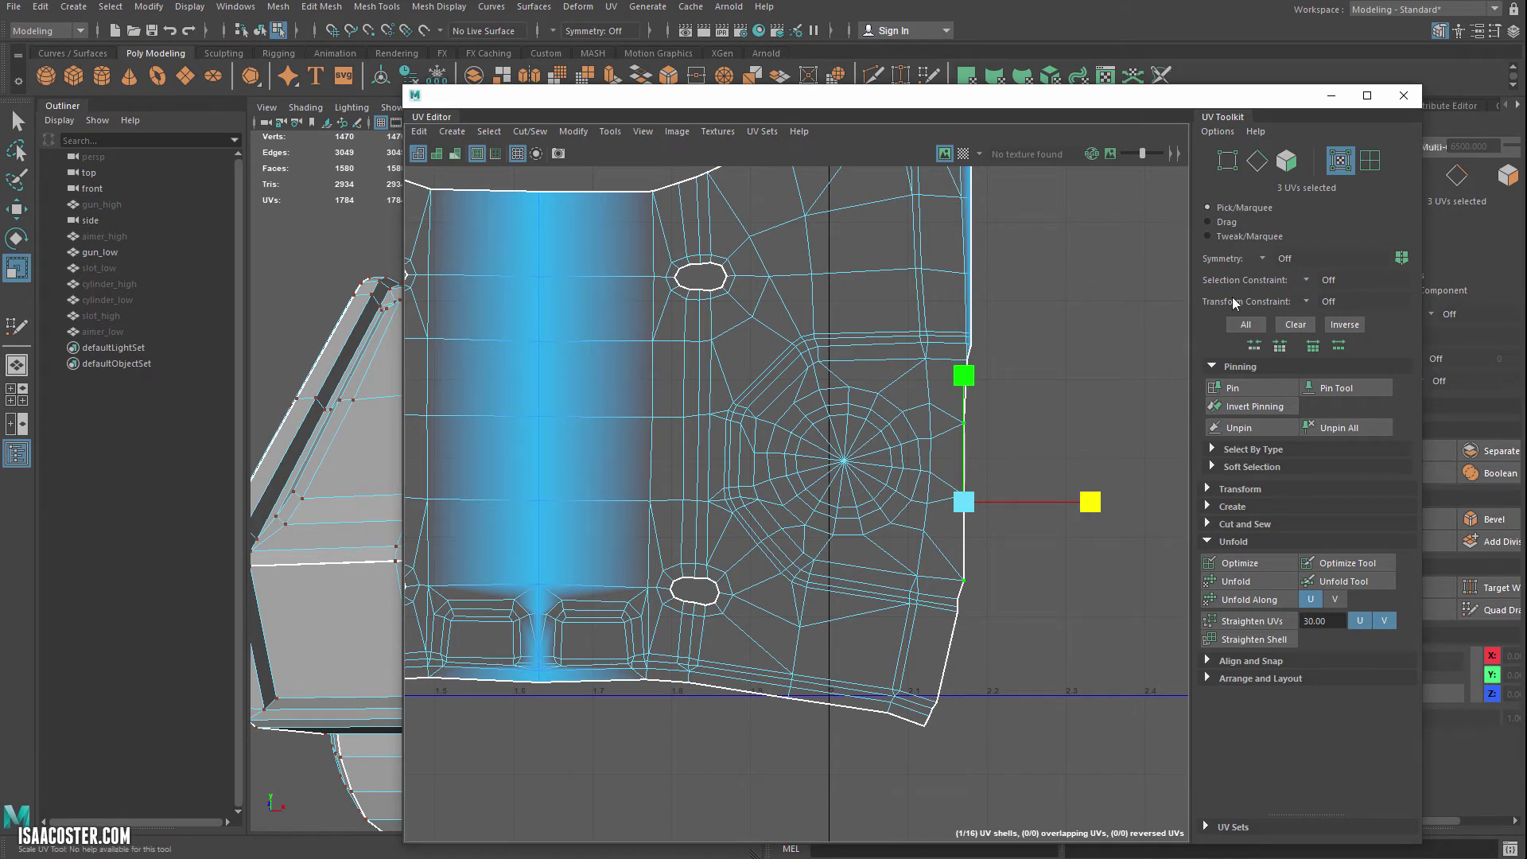
{"action": "left_click", "coordinate": [1247, 391]}
- Flatten the three left border UVs below the notch into a vertical line and pin them
{"action": "middle_click_drag", "start_coordinate": [749, 504], "coordinate": [1116, 451], "text": "alt"}
{"action": "left_click_drag", "start_coordinate": [442, 318], "coordinate": [499, 544]}
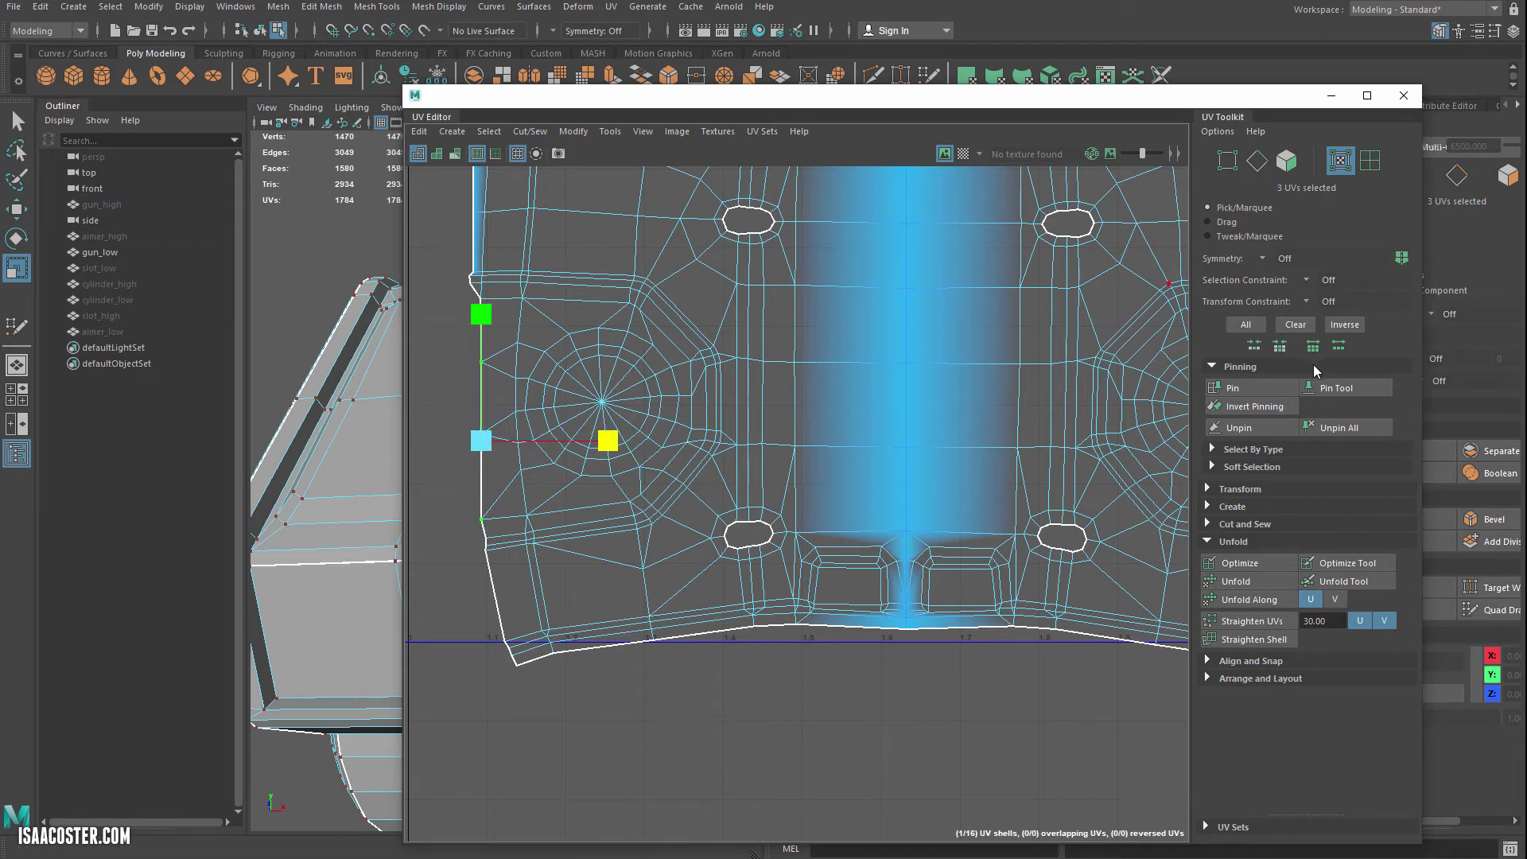
{"action": "left_click", "coordinate": [1233, 388]}
{"action": "right_click_drag", "start_coordinate": [721, 389], "coordinate": [719, 434]}
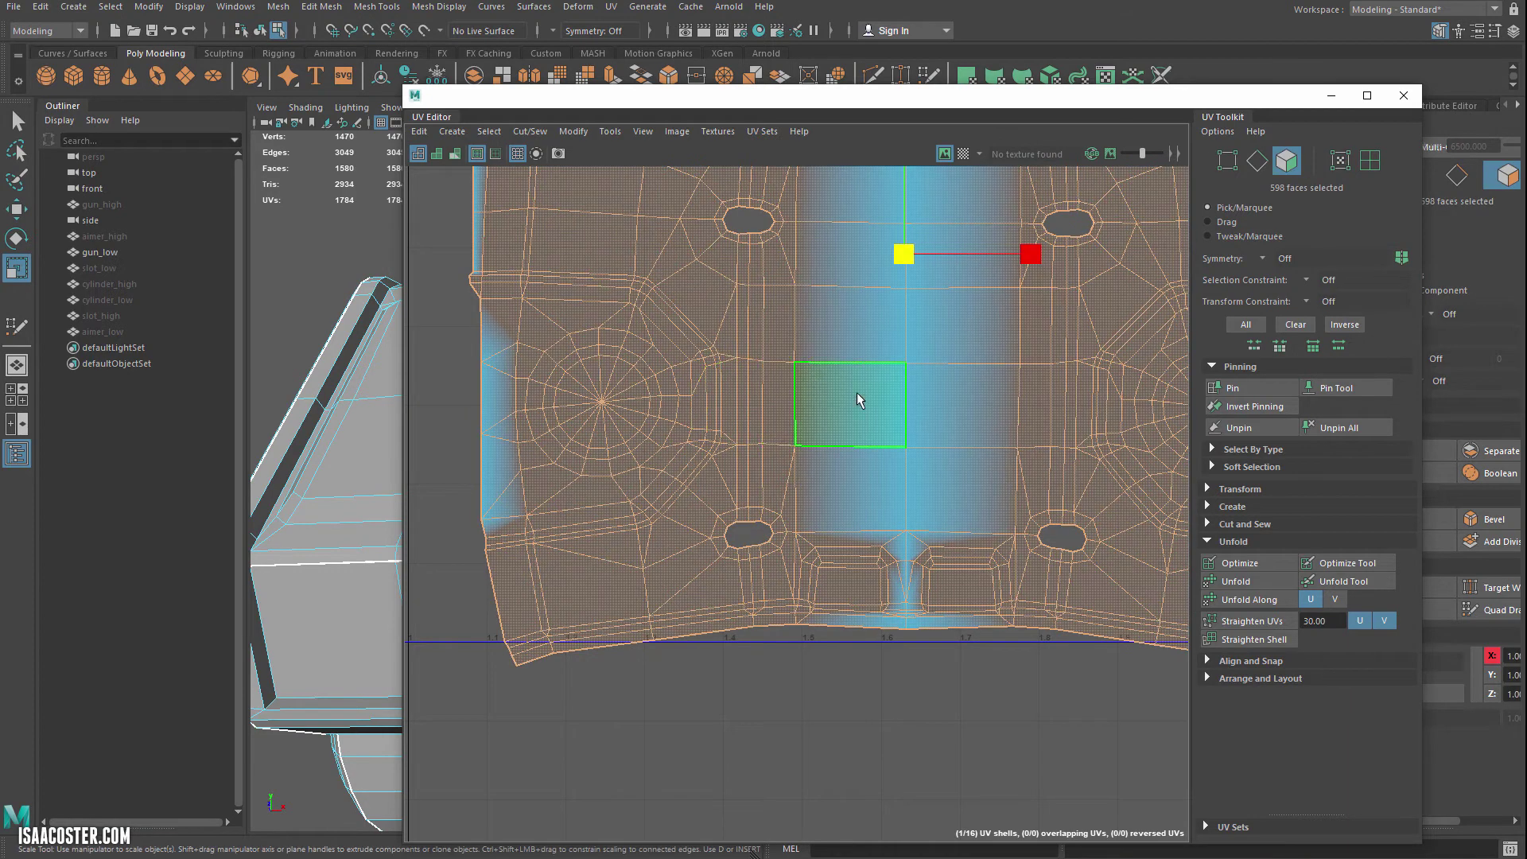
{"action": "scroll", "coordinate": [885, 701], "scroll_direction": "down", "scroll_amount": 2}
{"action": "left_click", "coordinate": [862, 698]}
- Select the curved shell's bottom border edges from the lower left corner to the lower right corner
{"action": "right_click_drag", "start_coordinate": [852, 673], "coordinate": [849, 631]}
{"action": "left_click", "coordinate": [605, 673]}
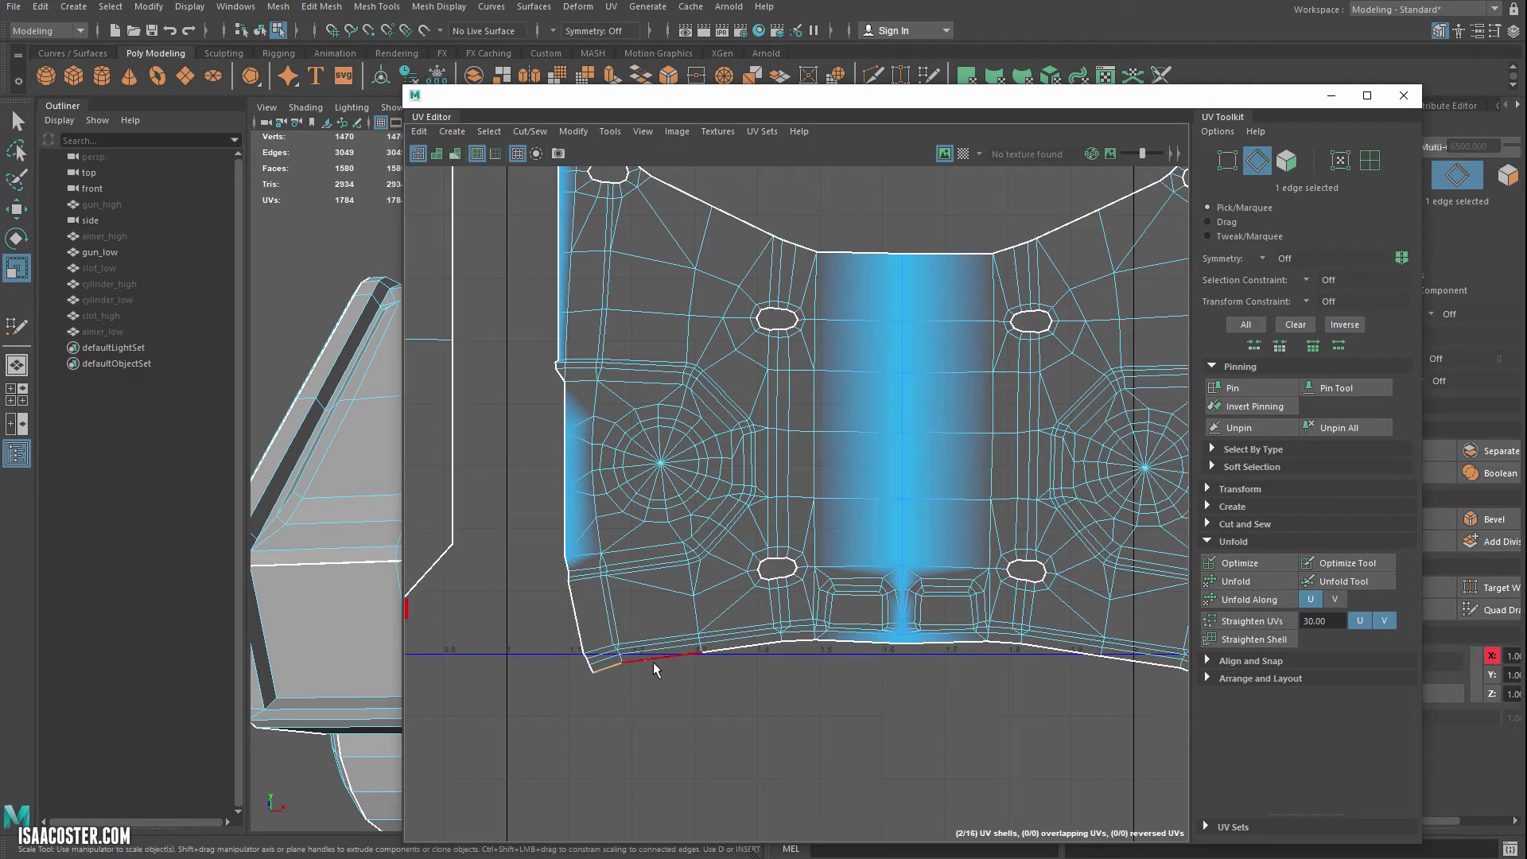
{"action": "left_click", "coordinate": [654, 662], "text": "shift"}
{"action": "left_click", "coordinate": [759, 648], "text": "shift"}
{"action": "left_click", "coordinate": [803, 651], "text": "shift"}
{"action": "left_click", "coordinate": [899, 644], "text": "shift"}
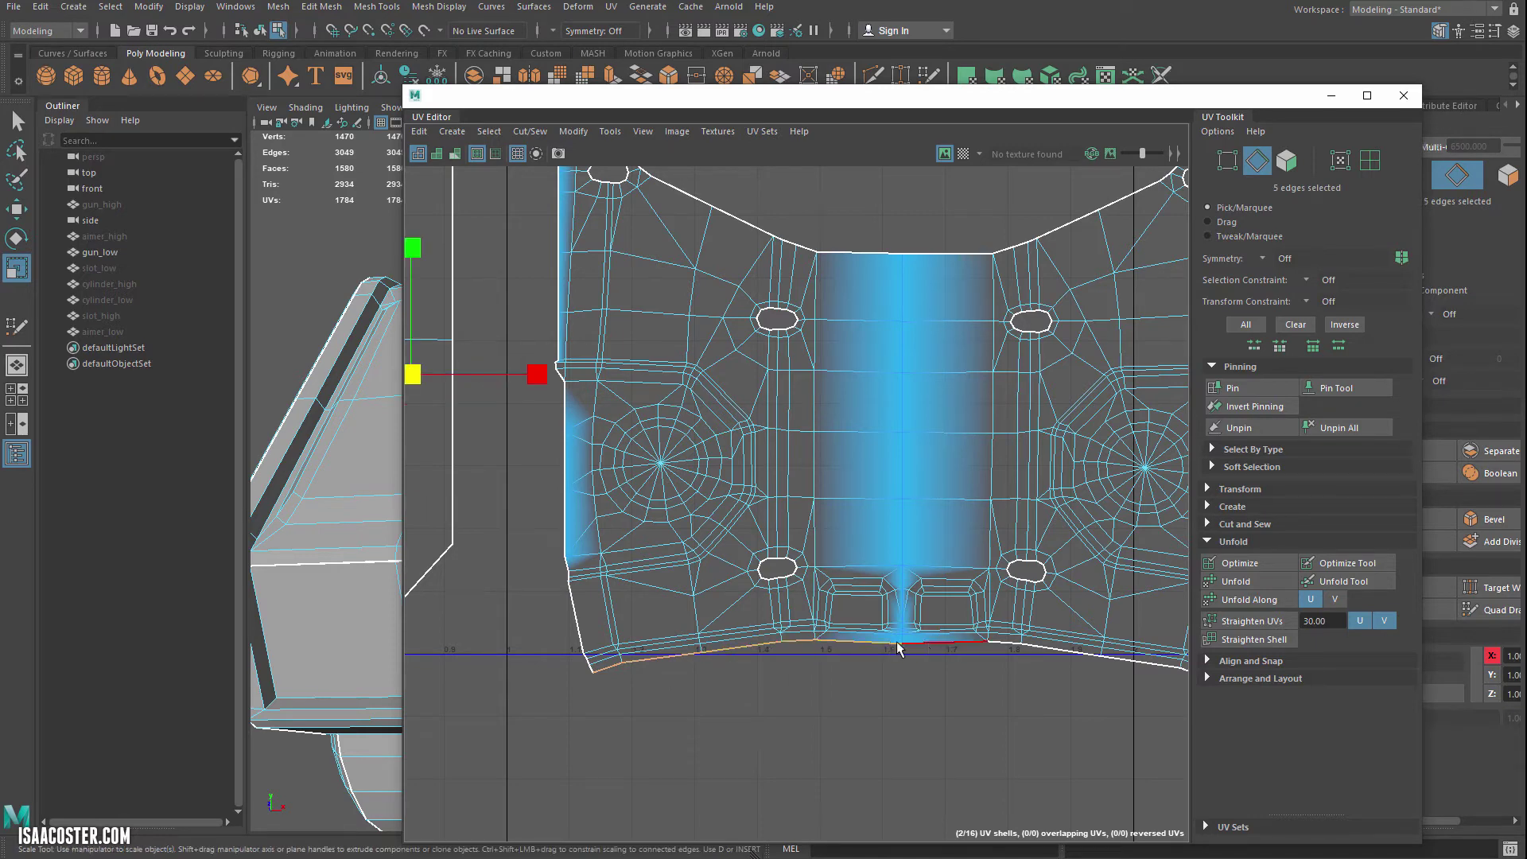
{"action": "left_click", "coordinate": [990, 646], "text": "shift"}
{"action": "left_click", "coordinate": [1034, 654], "text": "shift"}
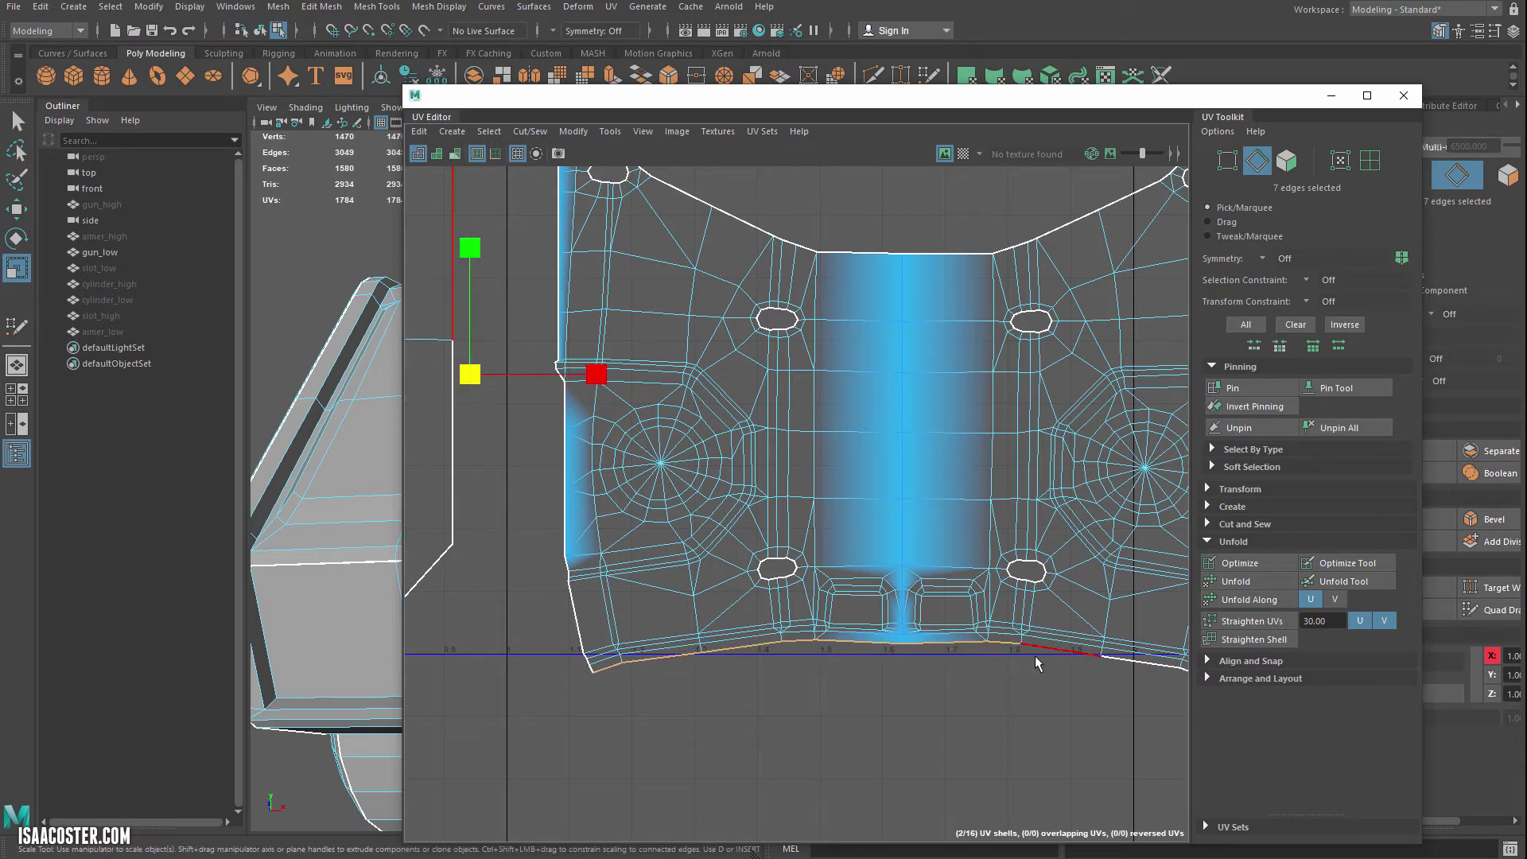
{"action": "left_click", "coordinate": [1120, 665], "text": "shift"}
{"action": "left_click", "coordinate": [1120, 666], "text": "shift"}
{"action": "middle_click_drag", "start_coordinate": [1073, 679], "coordinate": [865, 673], "text": "alt"}
{"action": "left_click", "coordinate": [989, 672], "text": "shift"}
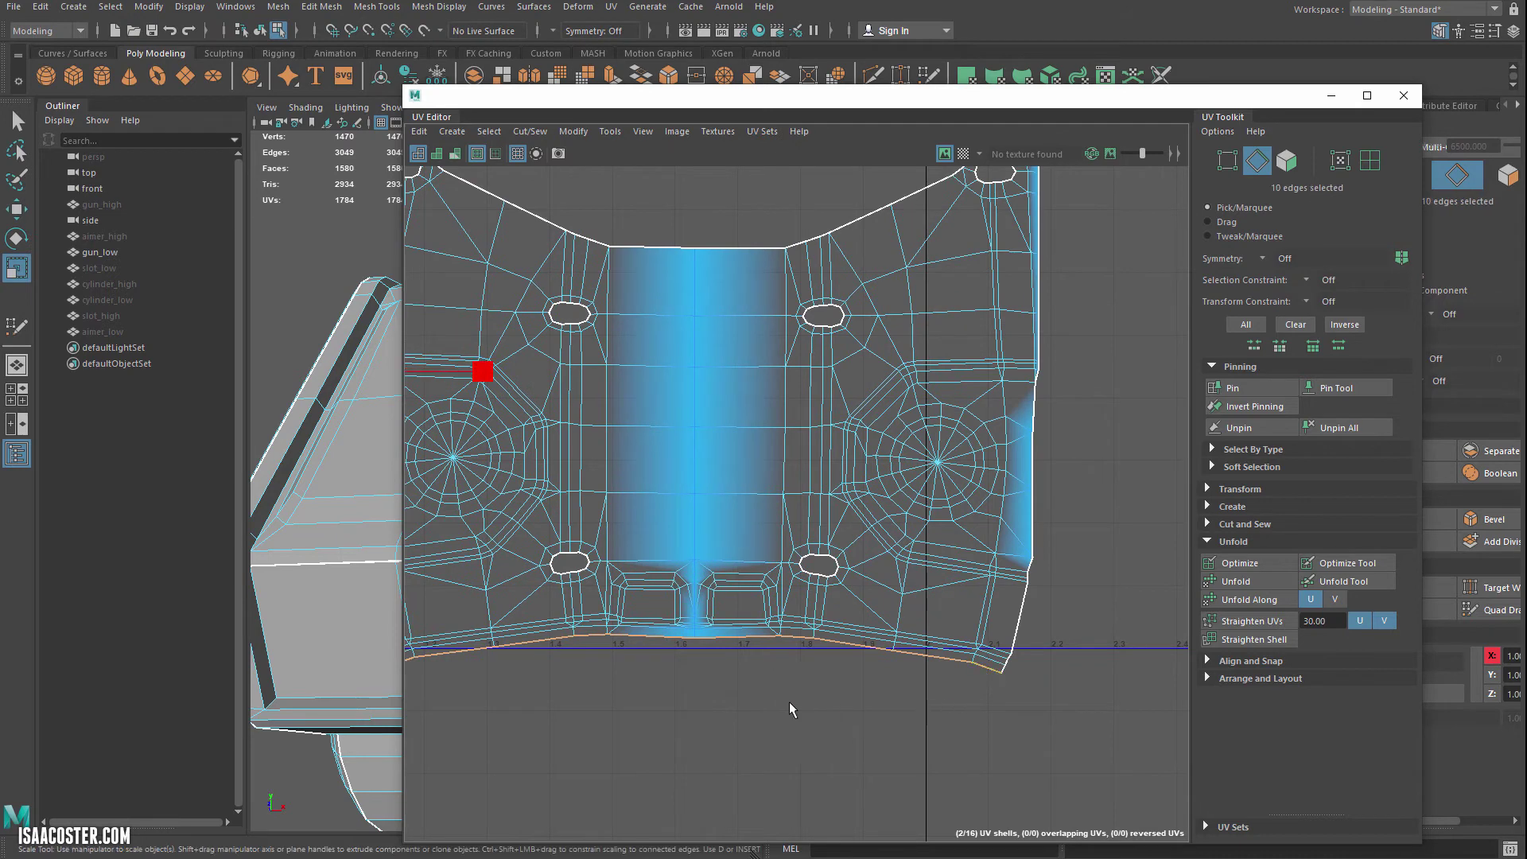
- Convert the selected bottom border edges to UVs and deselect the matching UVs on the octagonal shell
{"action": "scroll", "coordinate": [891, 678], "scroll_direction": "down", "scroll_amount": 5}
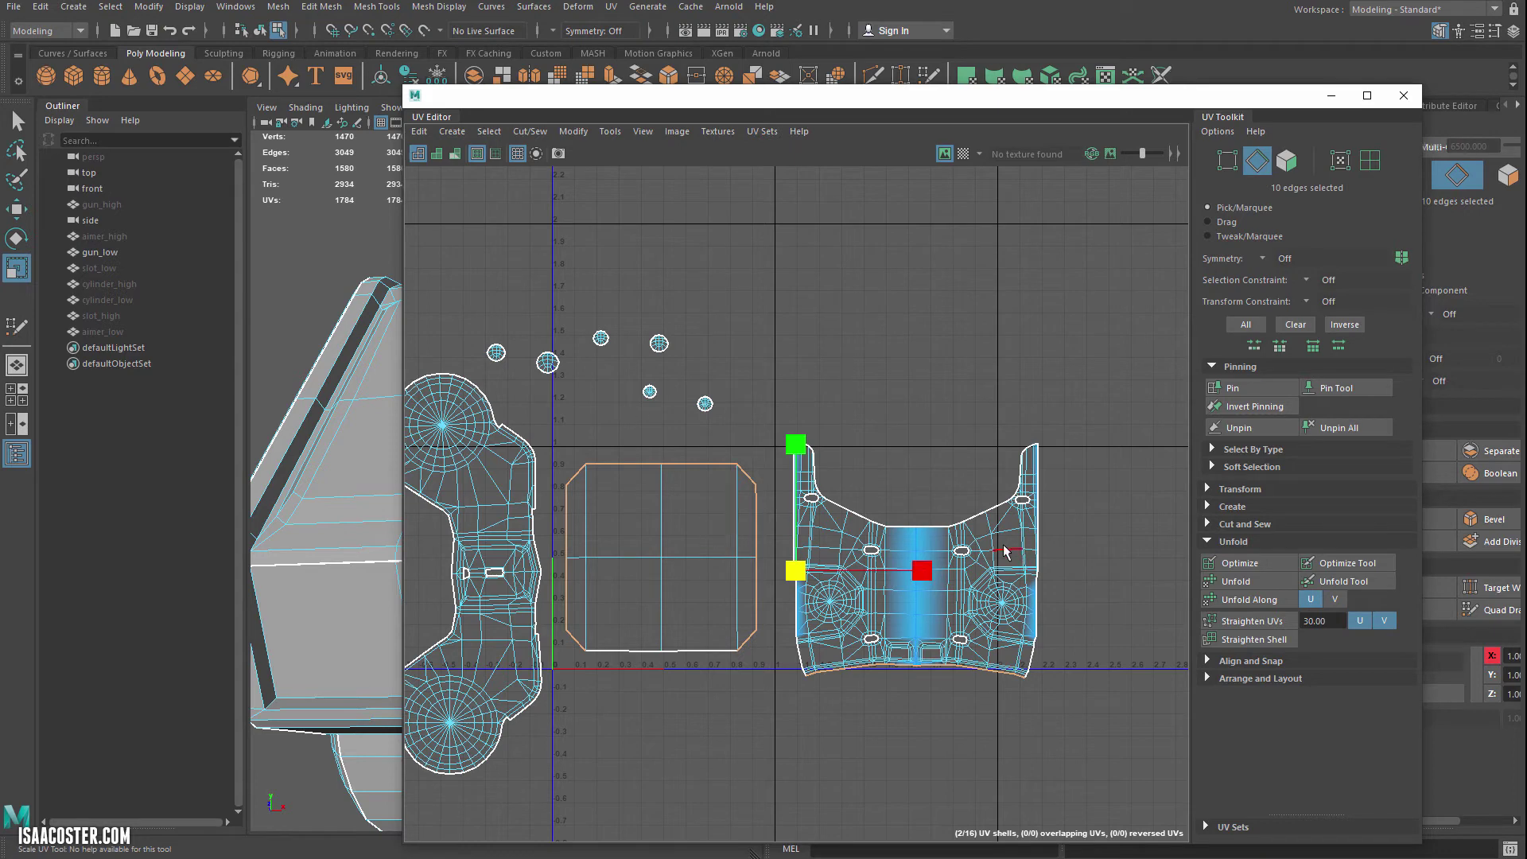
{"action": "scroll", "coordinate": [719, 581], "scroll_direction": "up", "scroll_amount": 3}
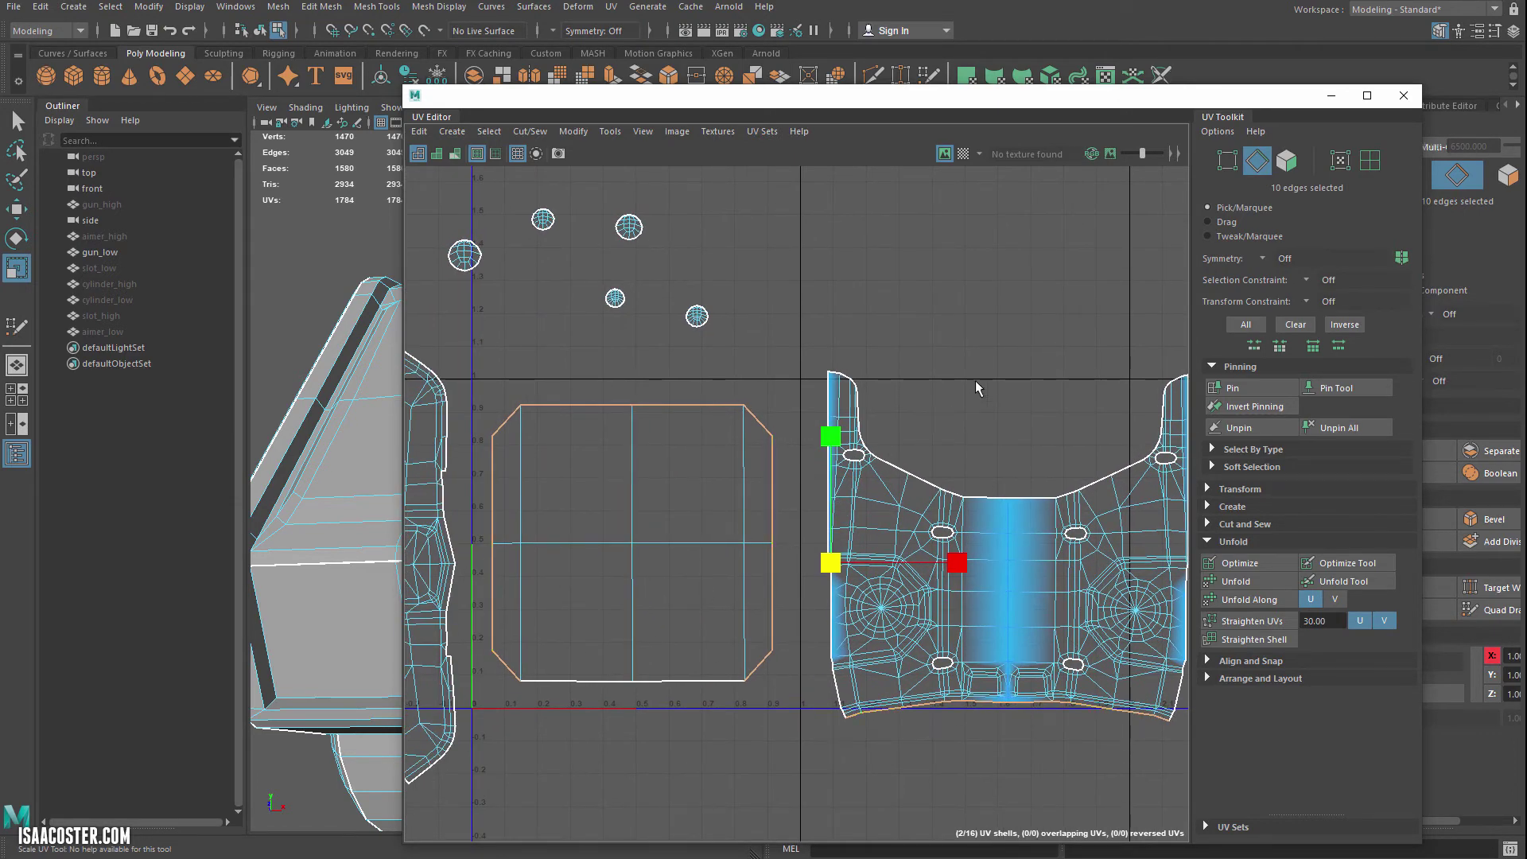
{"action": "middle_click_drag", "start_coordinate": [833, 551], "coordinate": [834, 525], "text": "alt"}
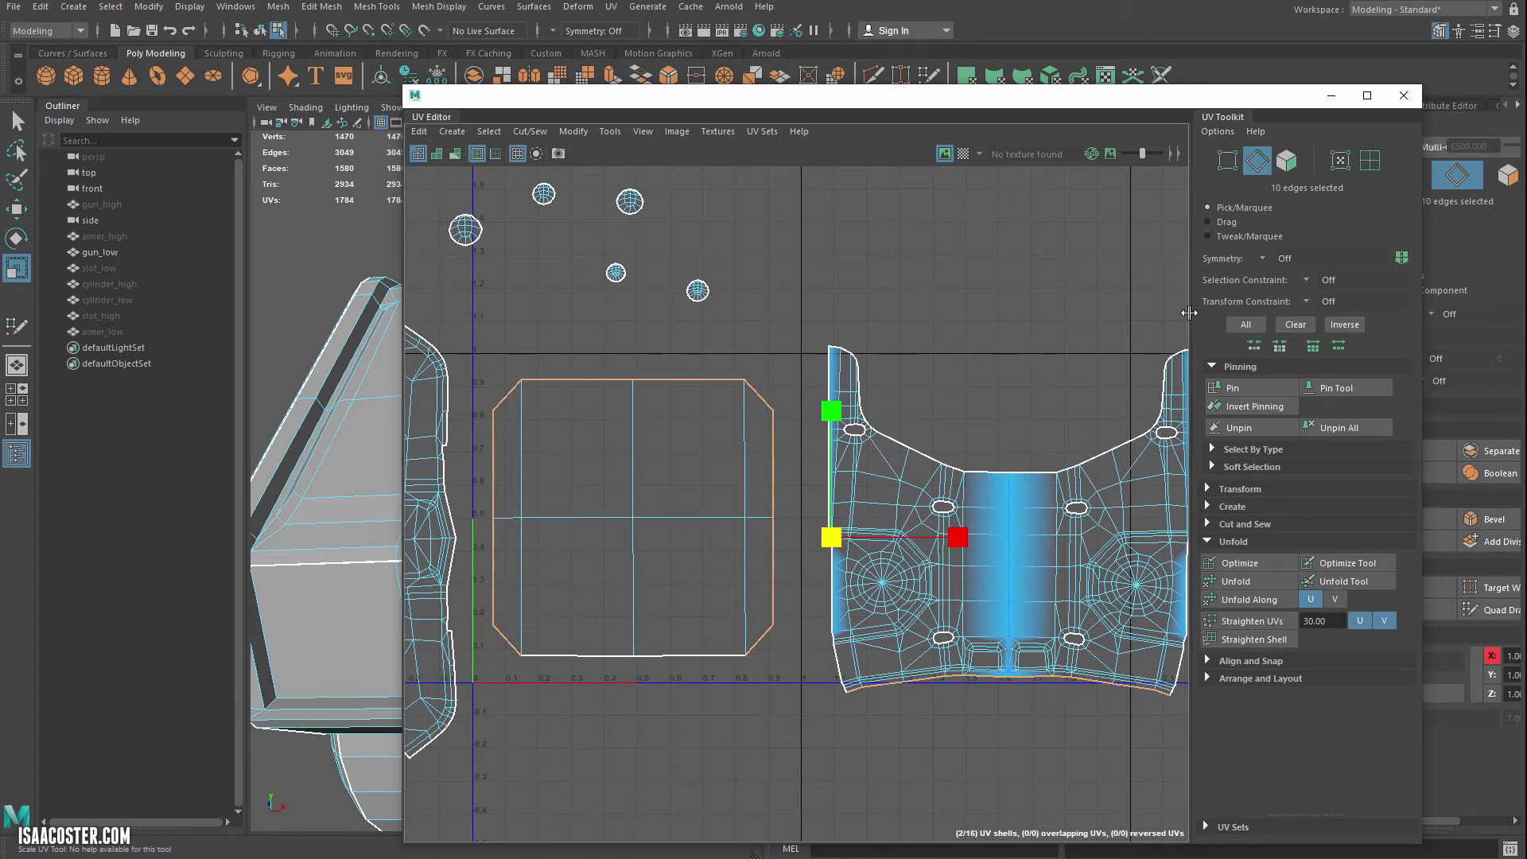
{"action": "left_click", "coordinate": [451, 131]}
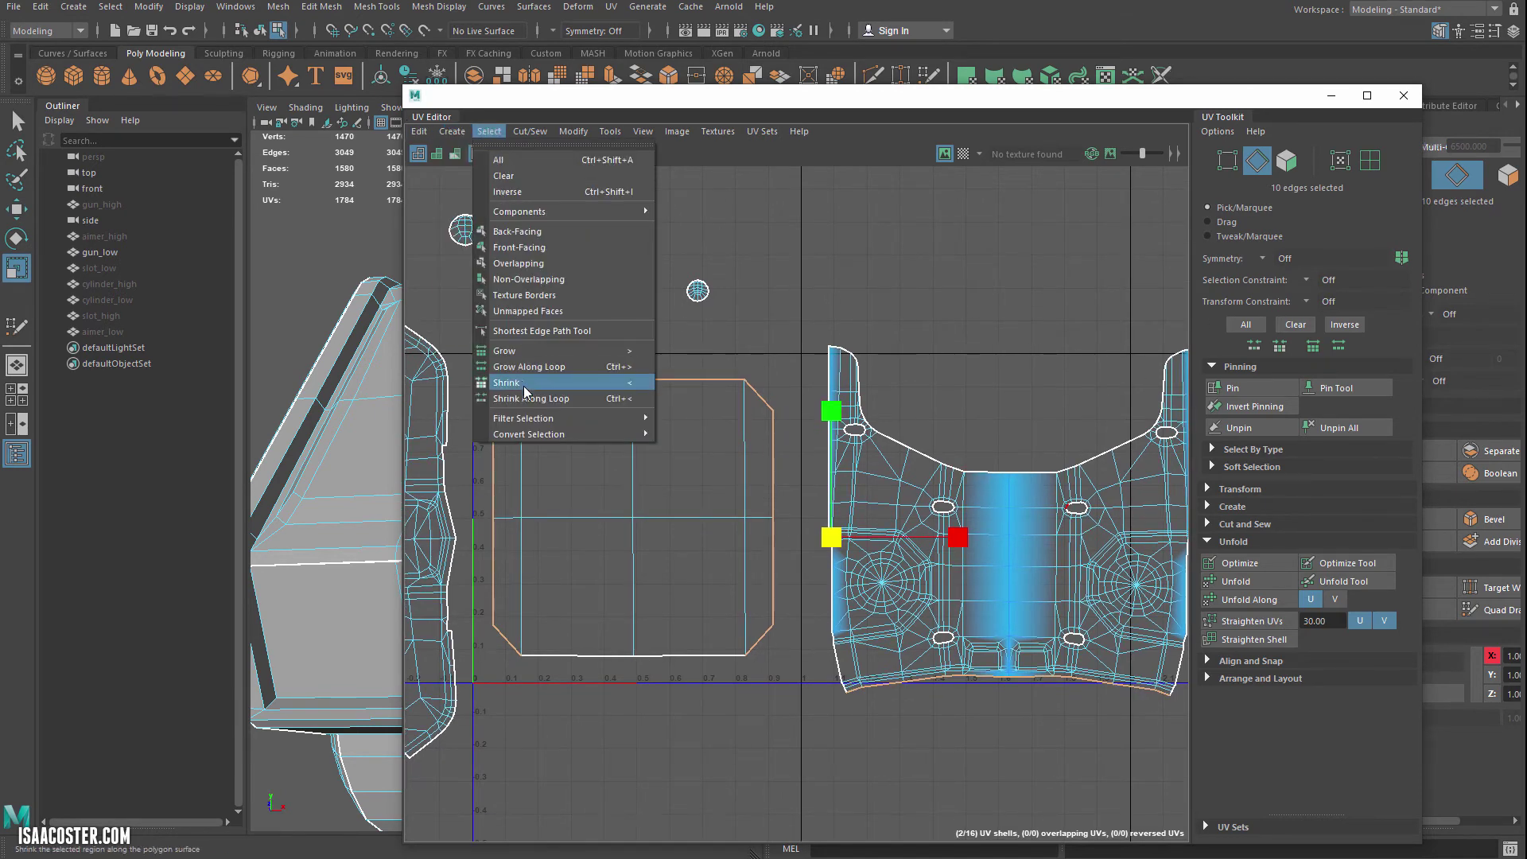
{"action": "mouse_move", "coordinate": [532, 434]}
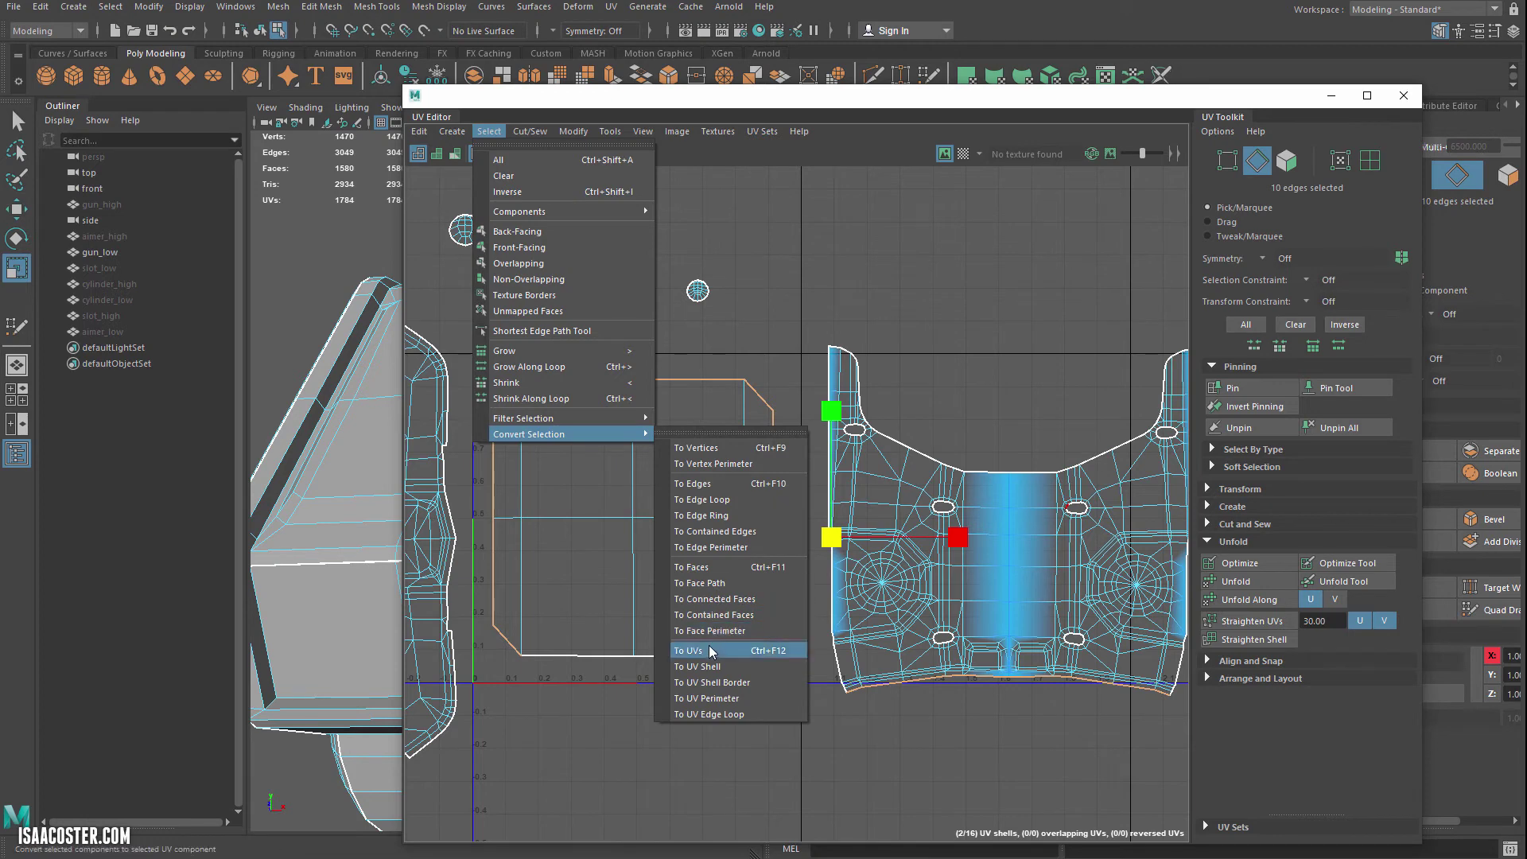
{"action": "left_click", "coordinate": [709, 646]}
{"action": "left_click_drag", "start_coordinate": [796, 309], "coordinate": [442, 779], "text": "ctrl"}
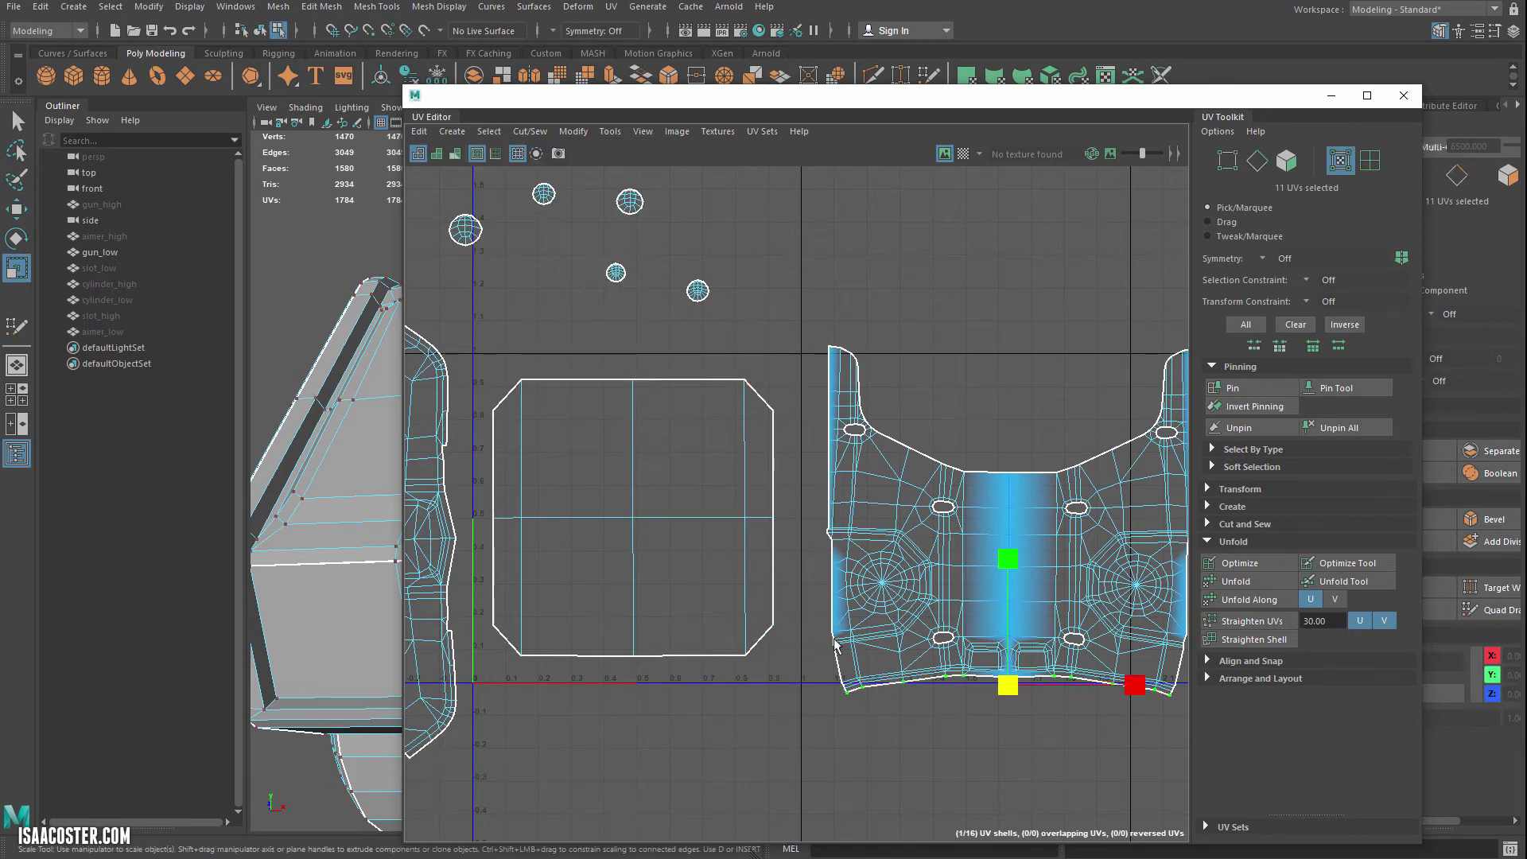
- Try to flatten the curved shell's bottom border UVs by scaling them vertically, and undo that scaling
{"action": "middle_click_drag", "start_coordinate": [972, 645], "coordinate": [825, 418], "text": "alt"}
{"action": "scroll", "coordinate": [825, 417], "scroll_direction": "down", "scroll_amount": 4}
{"action": "scroll", "coordinate": [827, 425], "scroll_direction": "up", "scroll_amount": 4}
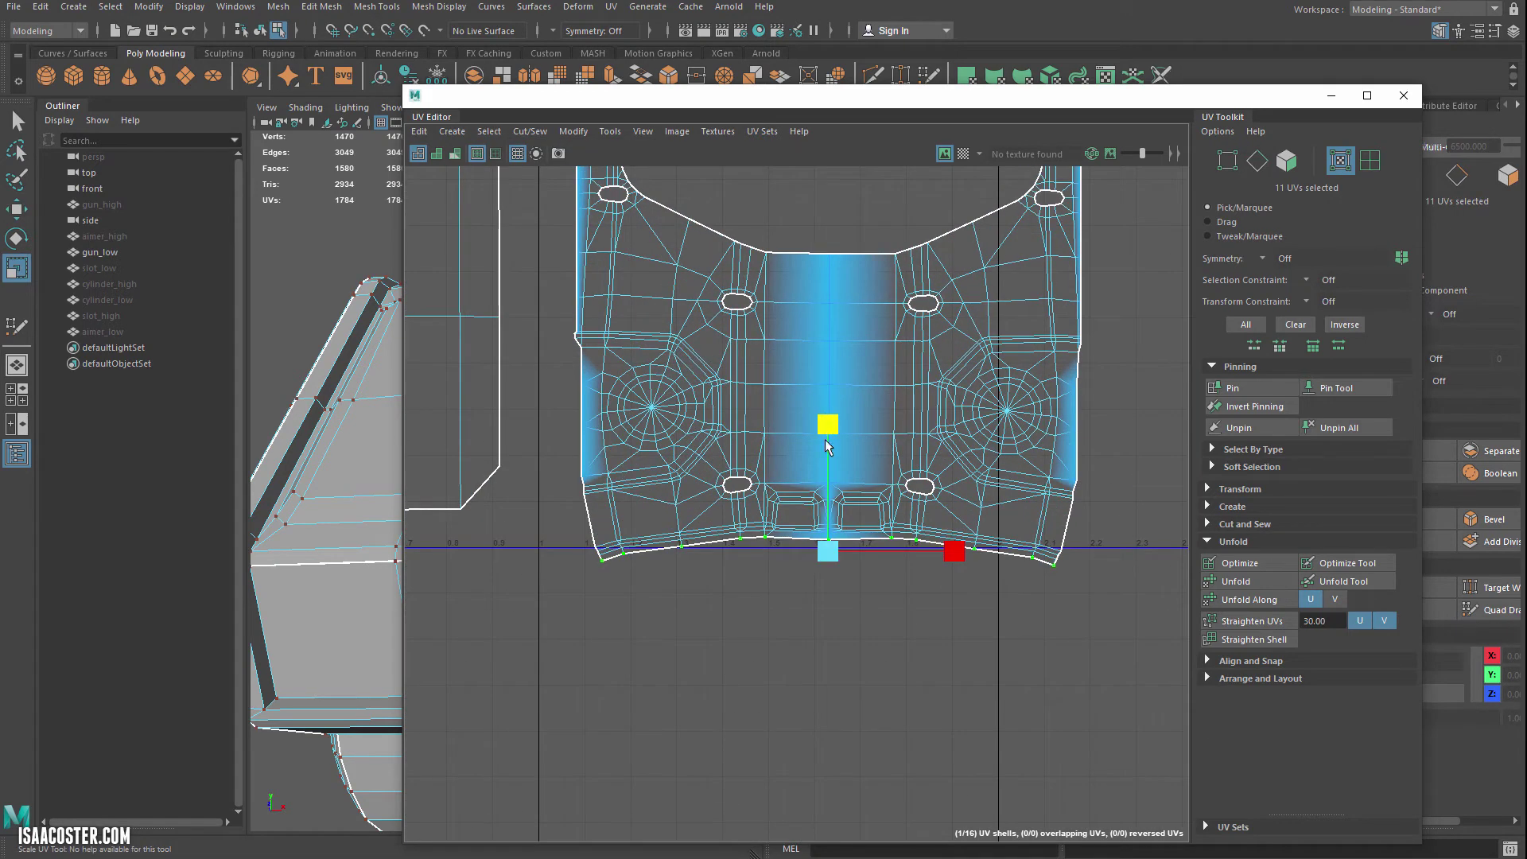
{"action": "left_click_drag", "start_coordinate": [826, 440], "coordinate": [828, 548]}
{"action": "key", "text": "ctrl+z"}
- Flatten the bottom border UVs into a horizontal line, raise the line slightly above the grid axis and pin it
{"action": "scroll", "coordinate": [833, 570], "scroll_direction": "up", "scroll_amount": 4}
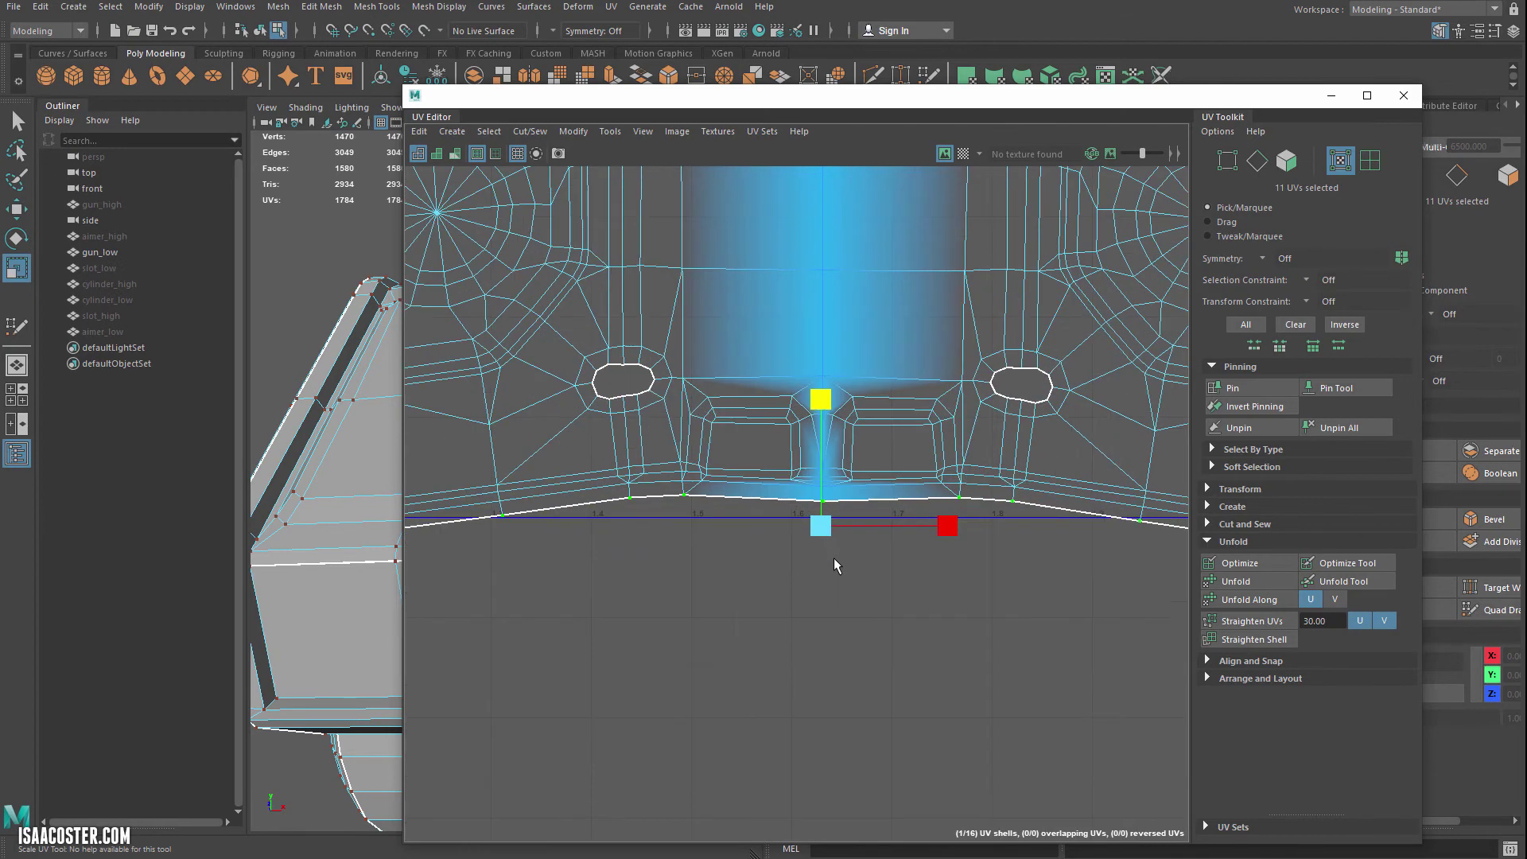
{"action": "scroll", "coordinate": [829, 549], "scroll_direction": "up", "scroll_amount": 2}
{"action": "left_click_drag", "start_coordinate": [820, 393], "coordinate": [821, 517]}
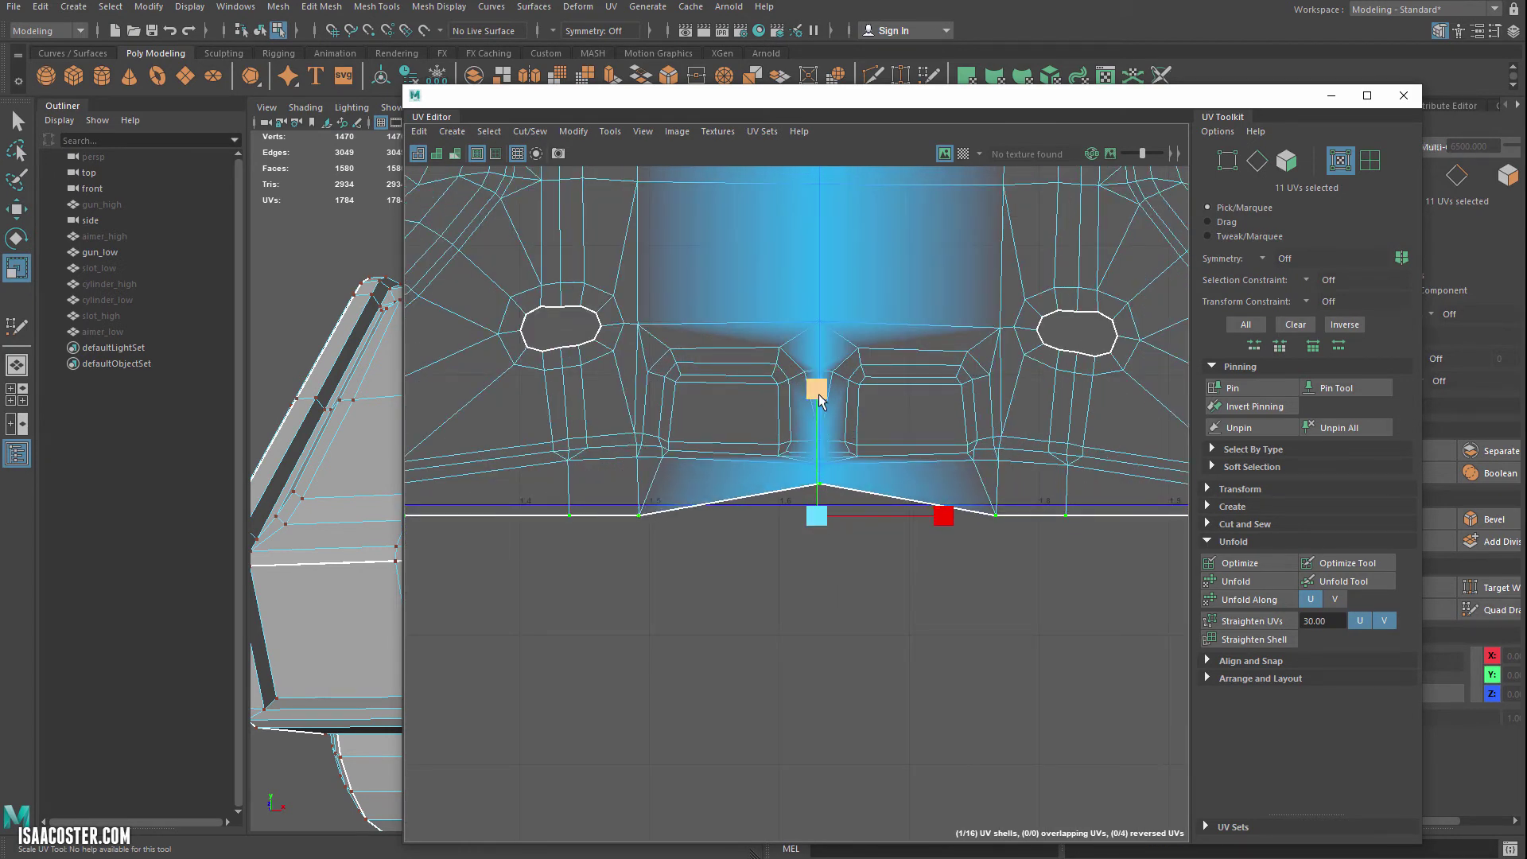
{"action": "left_click_drag", "start_coordinate": [820, 395], "coordinate": [820, 521]}
{"action": "key", "text": "w"}
{"action": "left_click_drag", "start_coordinate": [817, 381], "coordinate": [818, 351]}
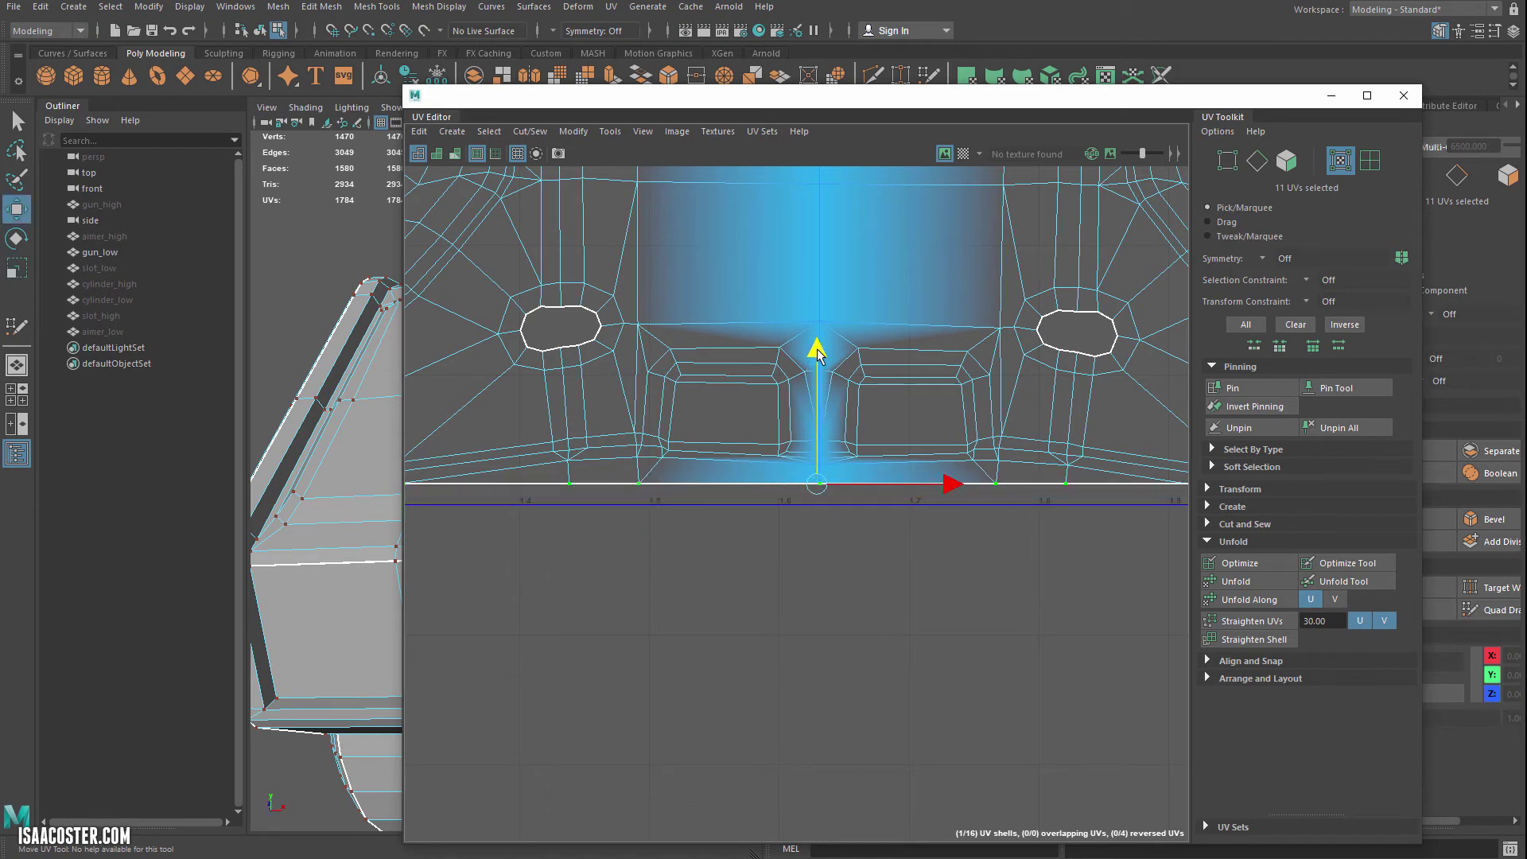
{"action": "scroll", "coordinate": [841, 445], "scroll_direction": "down", "scroll_amount": 3}
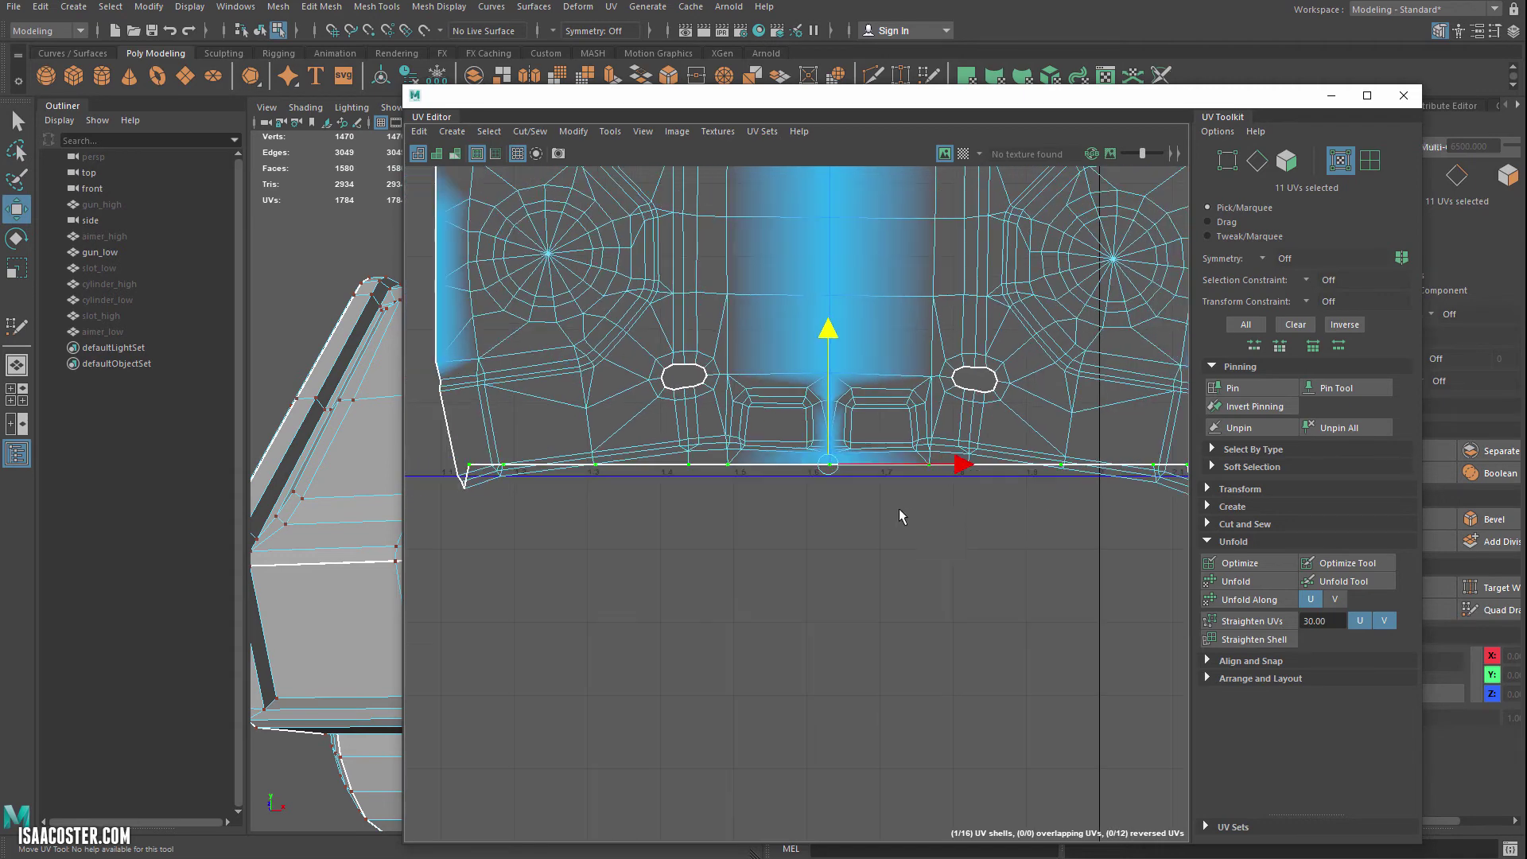
{"action": "middle_click_drag", "start_coordinate": [902, 515], "coordinate": [829, 537], "text": "alt"}
{"action": "left_click", "coordinate": [1235, 388]}
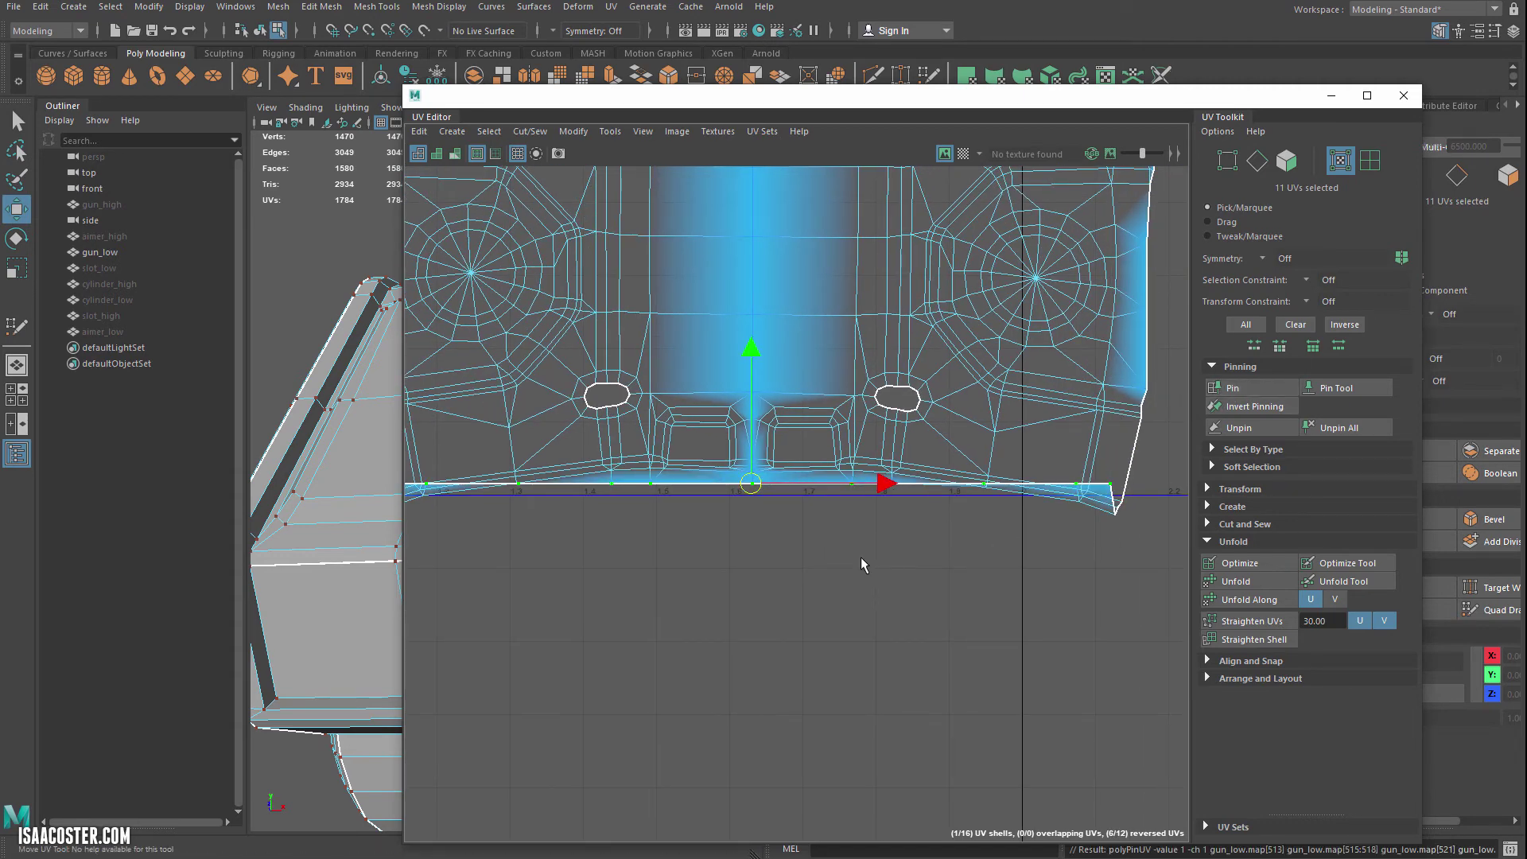
- Select all faces of the curved shell, unfold it around the pinned UVs and clear the selection
{"action": "right_click_drag", "start_coordinate": [861, 558], "coordinate": [864, 596]}
{"action": "double_click", "coordinate": [861, 427]}
{"action": "scroll", "coordinate": [948, 447], "scroll_direction": "down", "scroll_amount": 1}
{"action": "scroll", "coordinate": [943, 479], "scroll_direction": "down", "scroll_amount": 3}
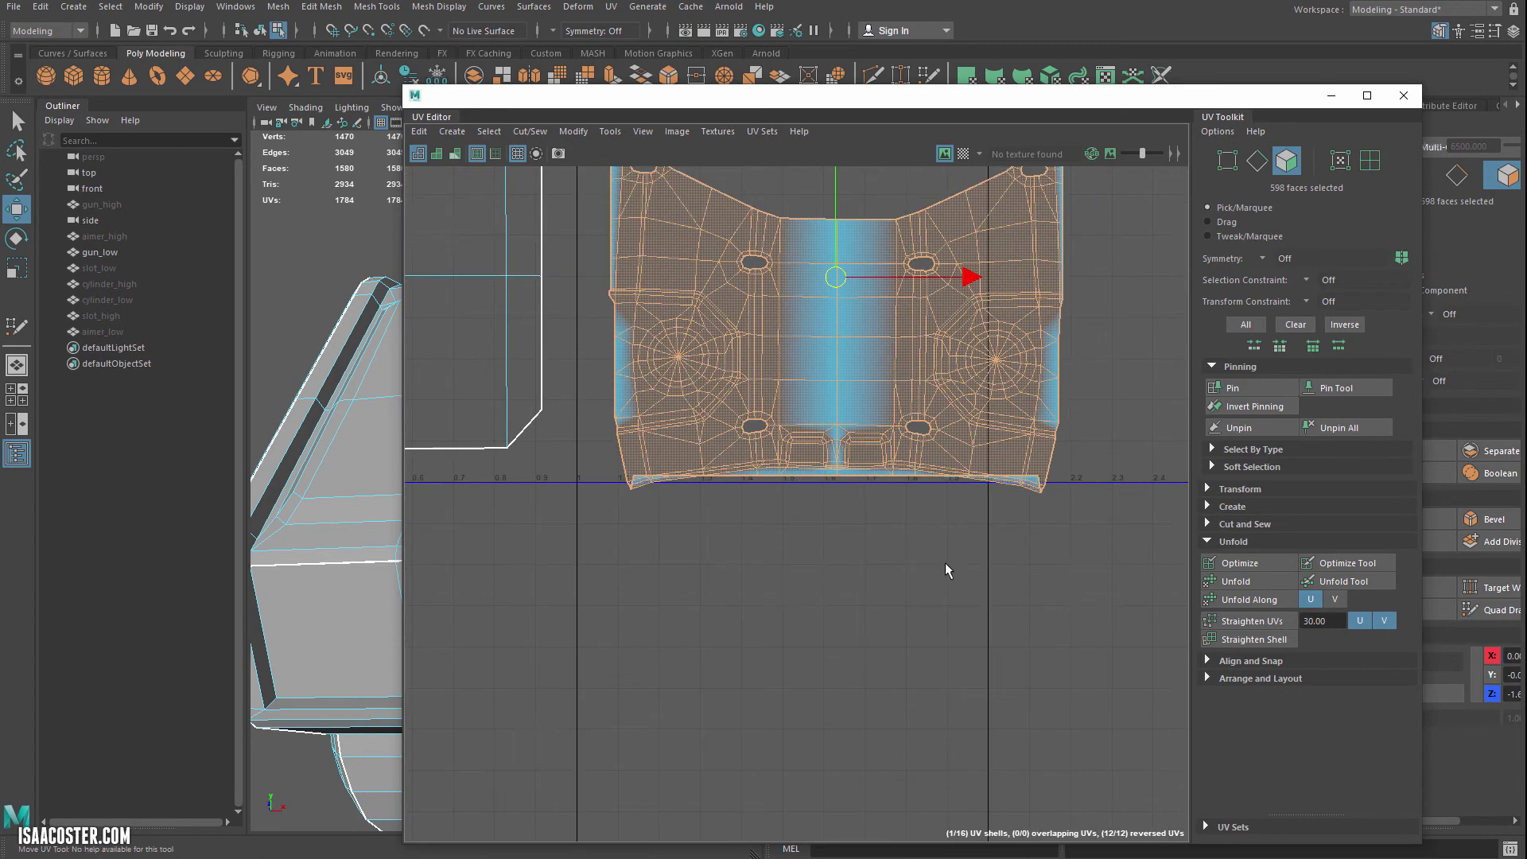
{"action": "middle_click_drag", "start_coordinate": [1102, 360], "coordinate": [1105, 400], "text": "alt"}
{"action": "middle_click_drag", "start_coordinate": [1115, 296], "coordinate": [1115, 392], "text": "alt"}
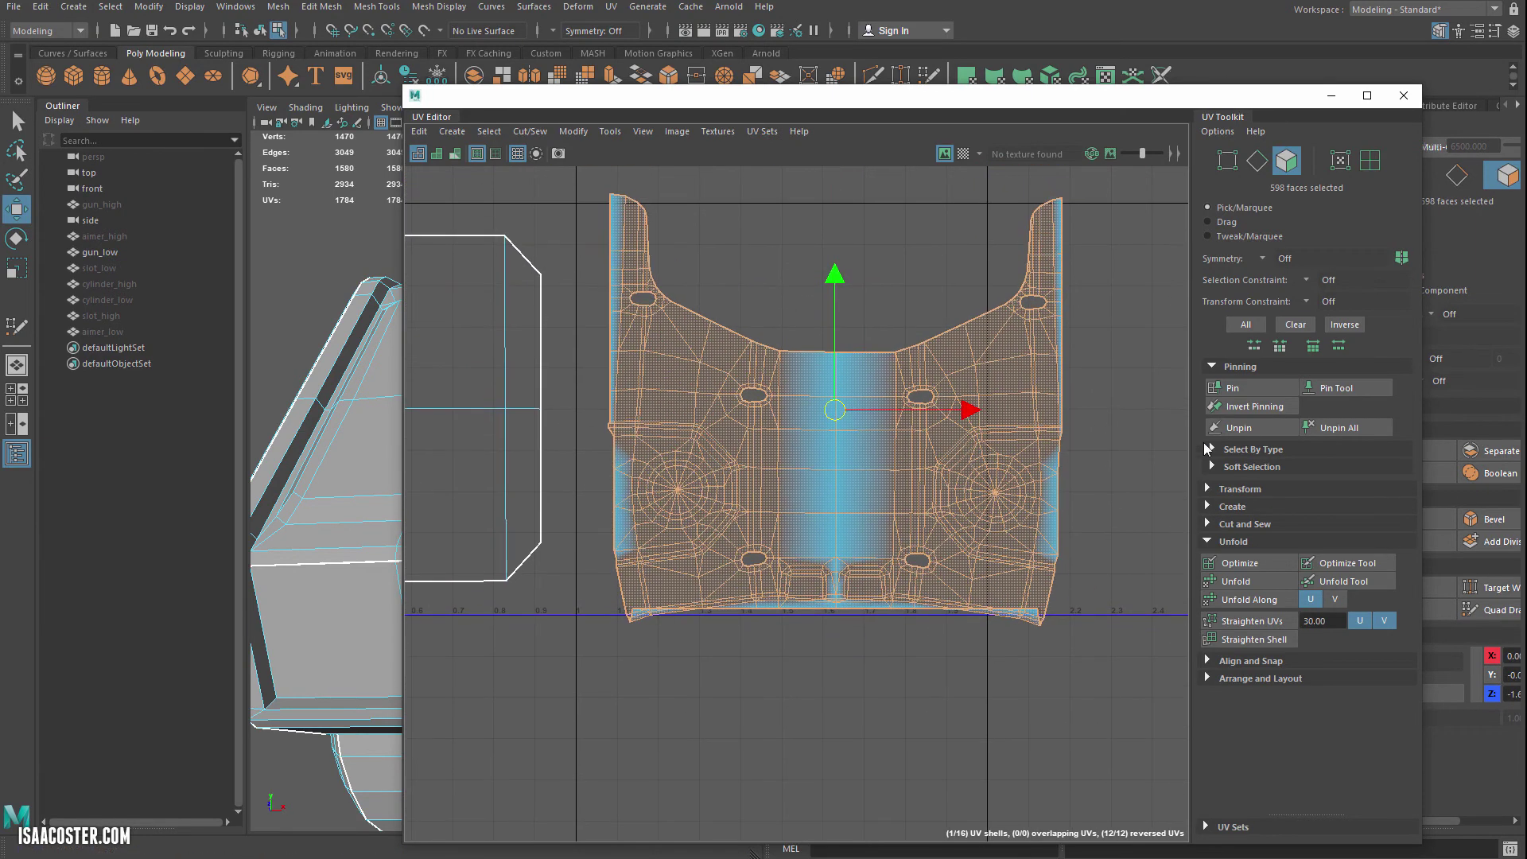
{"action": "left_click", "coordinate": [1262, 579]}
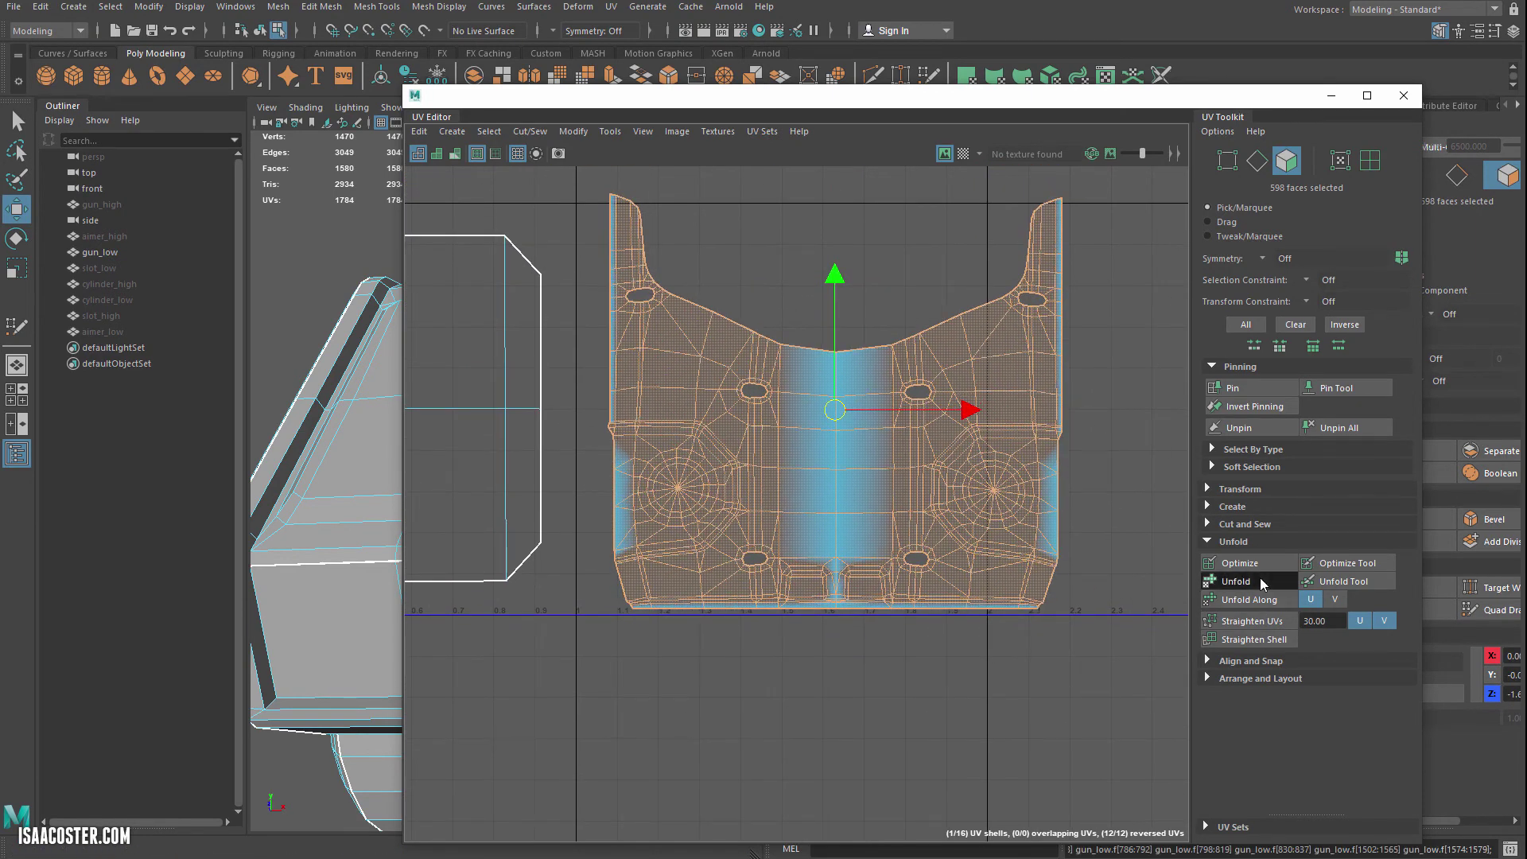
{"action": "left_click", "coordinate": [1080, 652]}
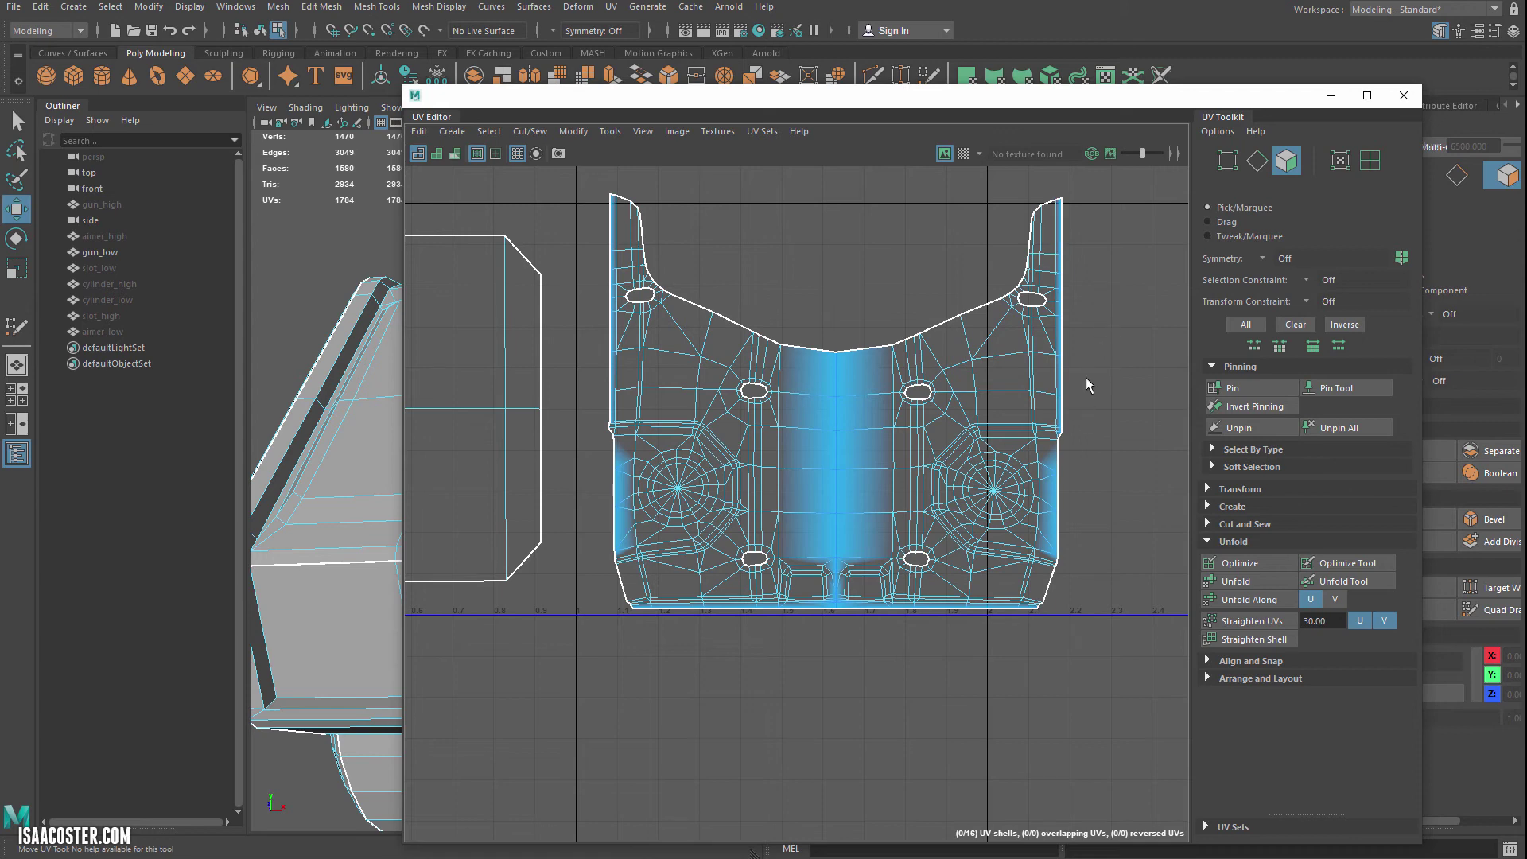
- Reselect the curved shell's faces, unpin all its UVs and clear the selection
{"action": "scroll", "coordinate": [673, 432], "scroll_direction": "up", "scroll_amount": 4}
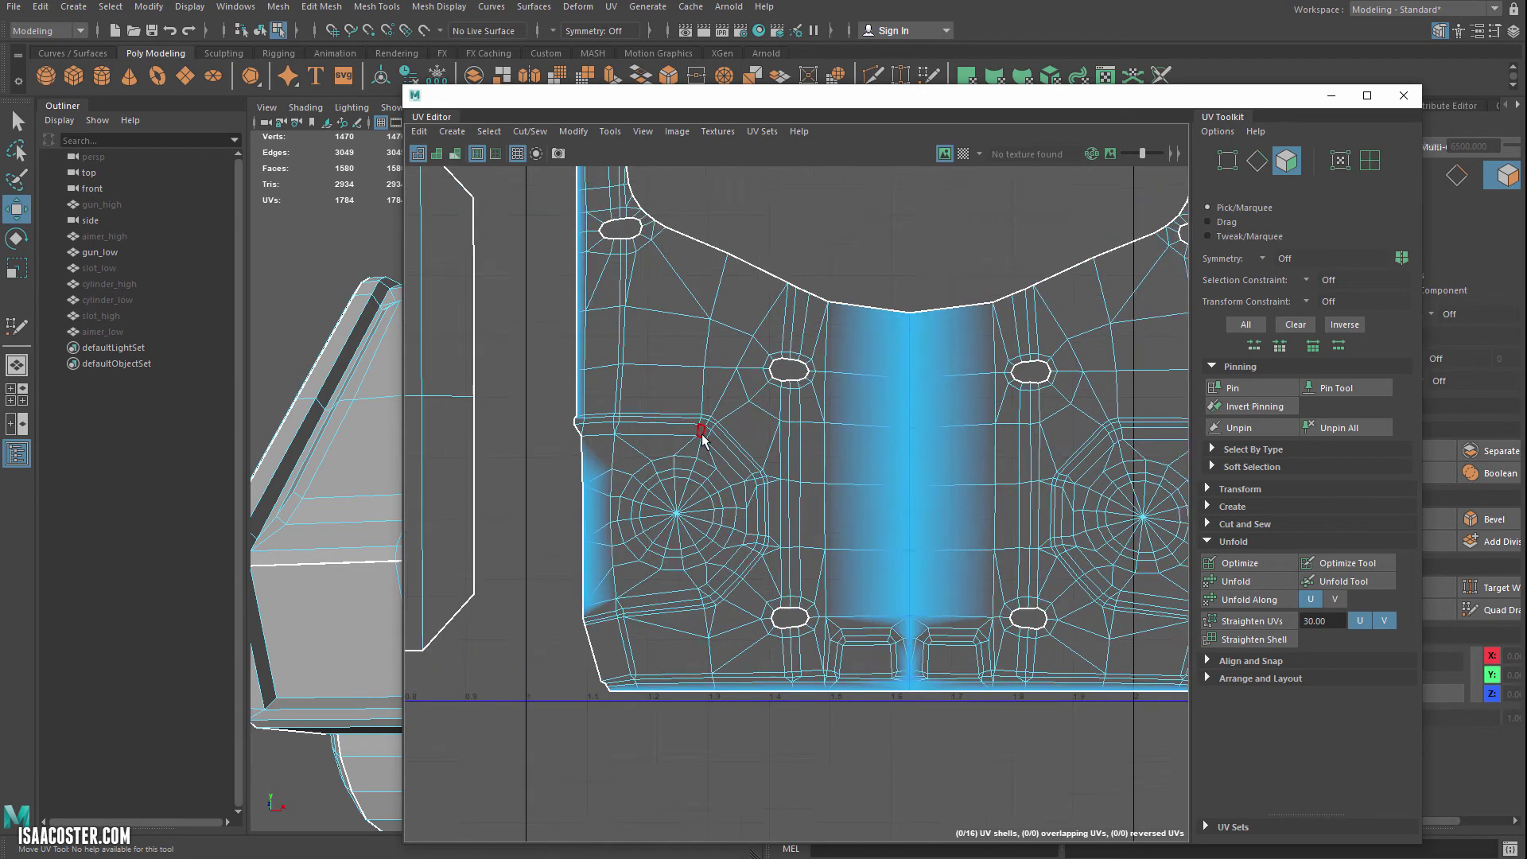
{"action": "scroll", "coordinate": [863, 448], "scroll_direction": "down", "scroll_amount": 2}
{"action": "middle_click_drag", "start_coordinate": [859, 447], "coordinate": [770, 501], "text": "alt"}
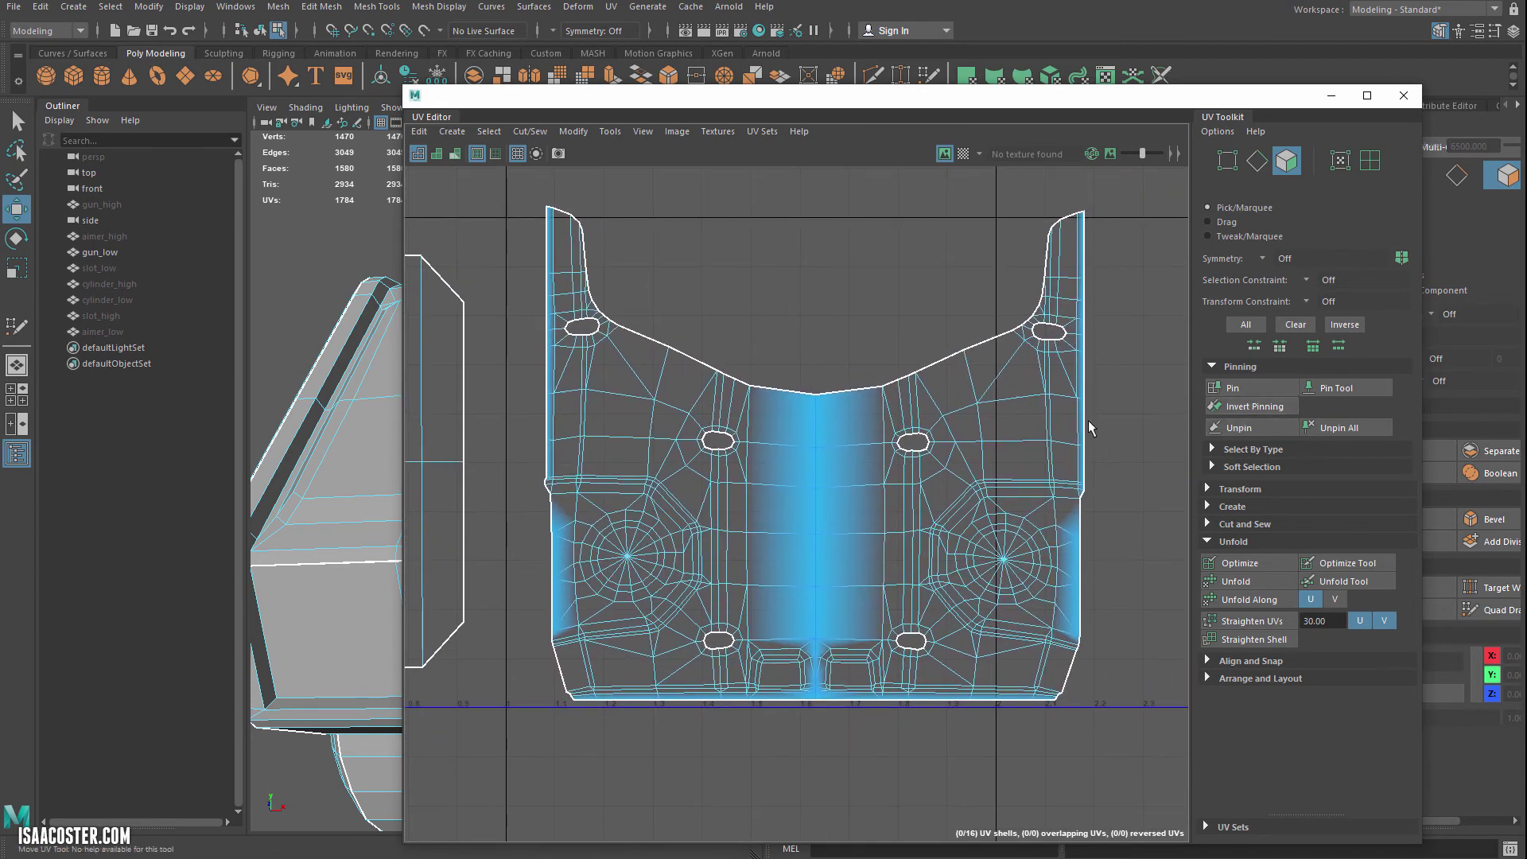
{"action": "left_click_drag", "start_coordinate": [1050, 440], "coordinate": [982, 481]}
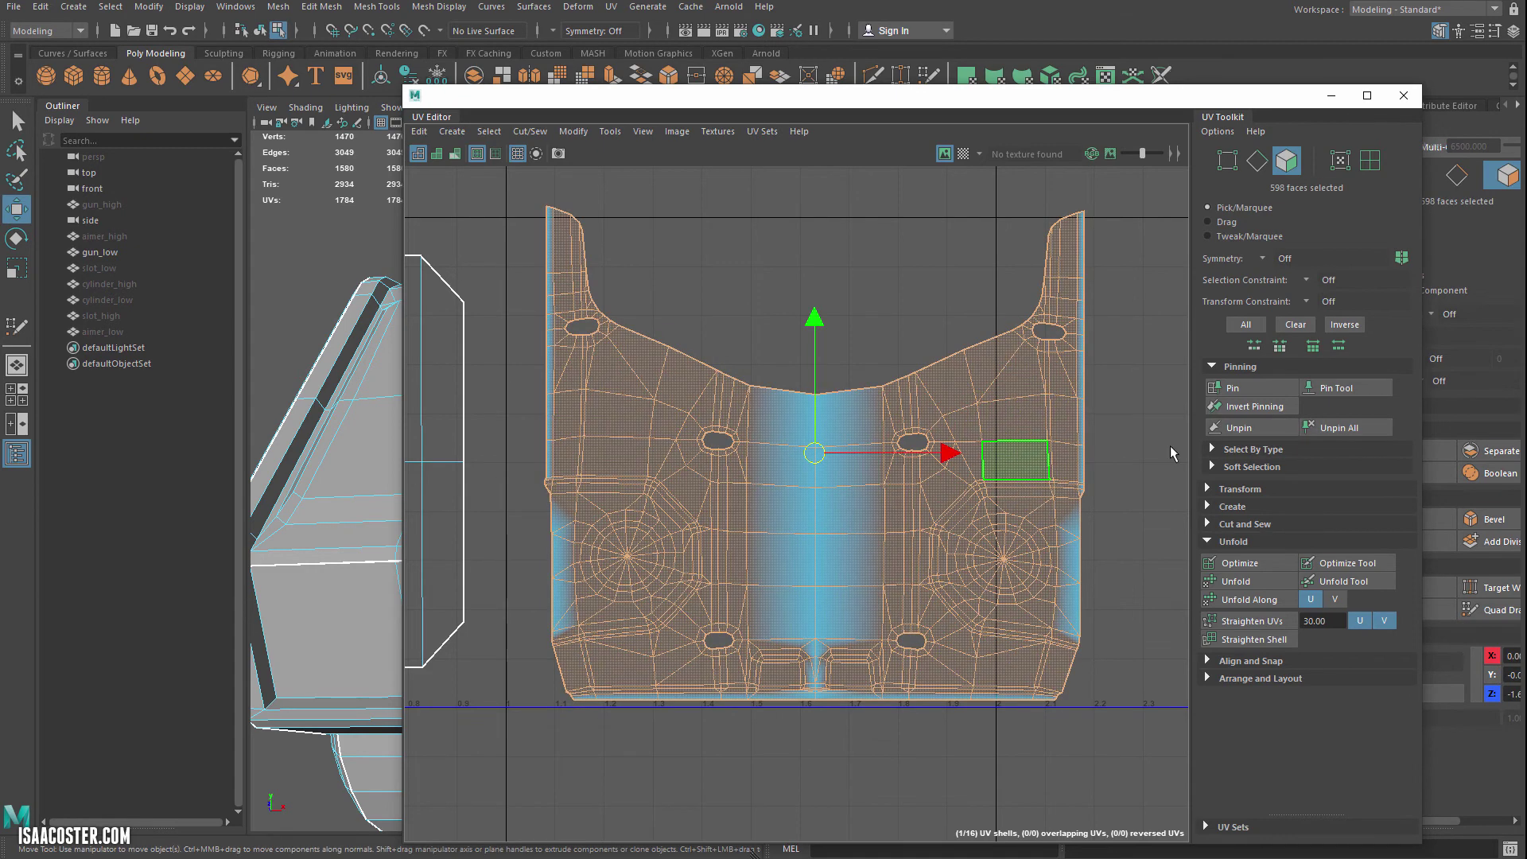
{"action": "left_click", "coordinate": [1351, 429]}
{"action": "left_click", "coordinate": [1103, 421]}
- Select the UVs around the notch on the curved shell's right border, unfold them, then reselect and unfold them again
{"action": "right_click_drag", "start_coordinate": [997, 523], "coordinate": [922, 580], "text": "alt"}
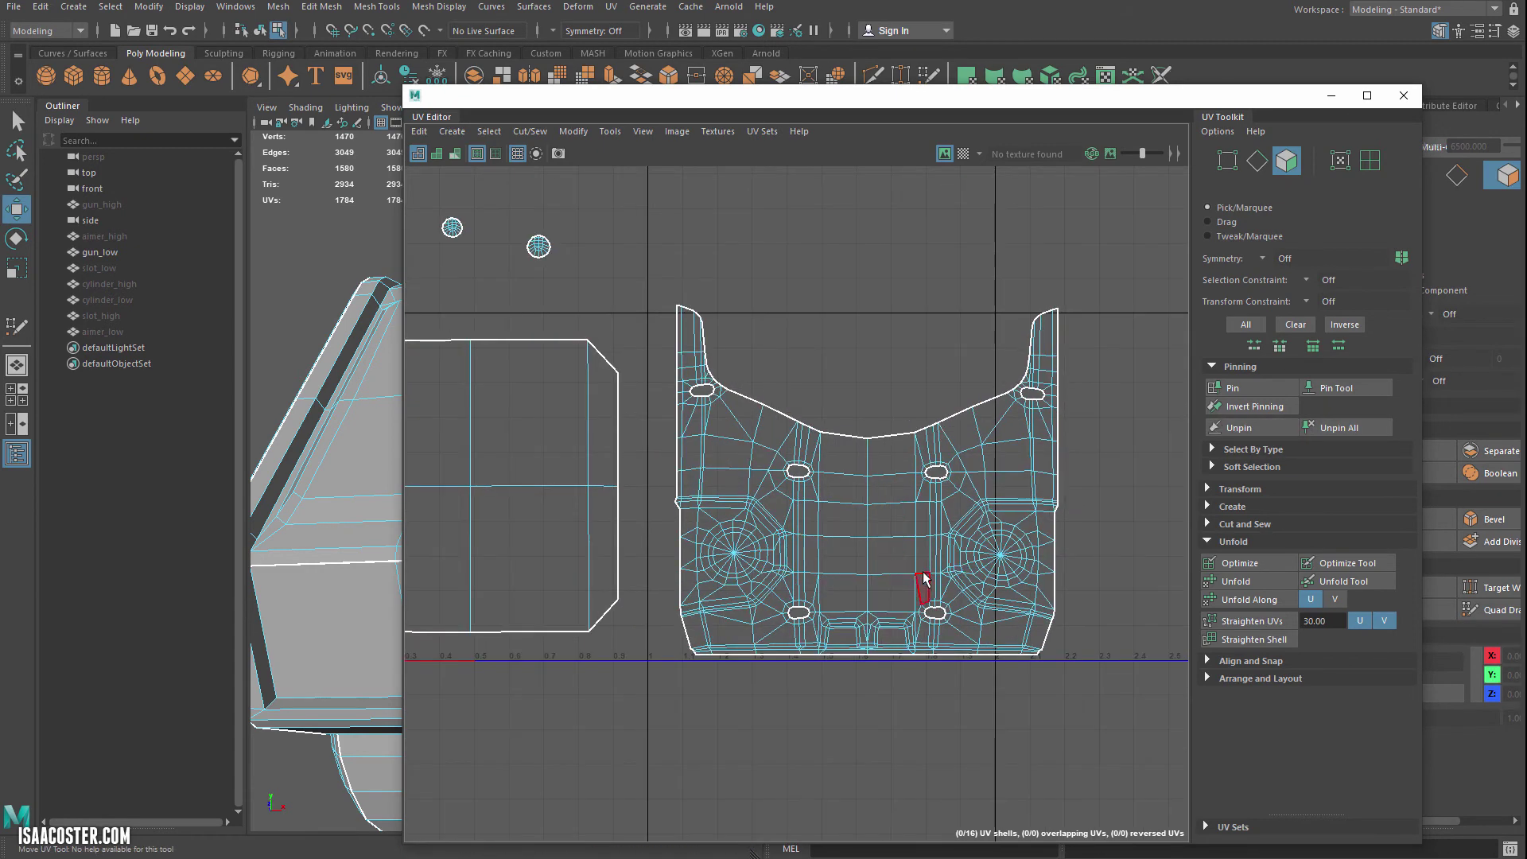
{"action": "middle_click_drag", "start_coordinate": [922, 580], "coordinate": [1027, 586], "text": "alt"}
{"action": "middle_click_drag", "start_coordinate": [935, 394], "coordinate": [872, 365], "text": "alt"}
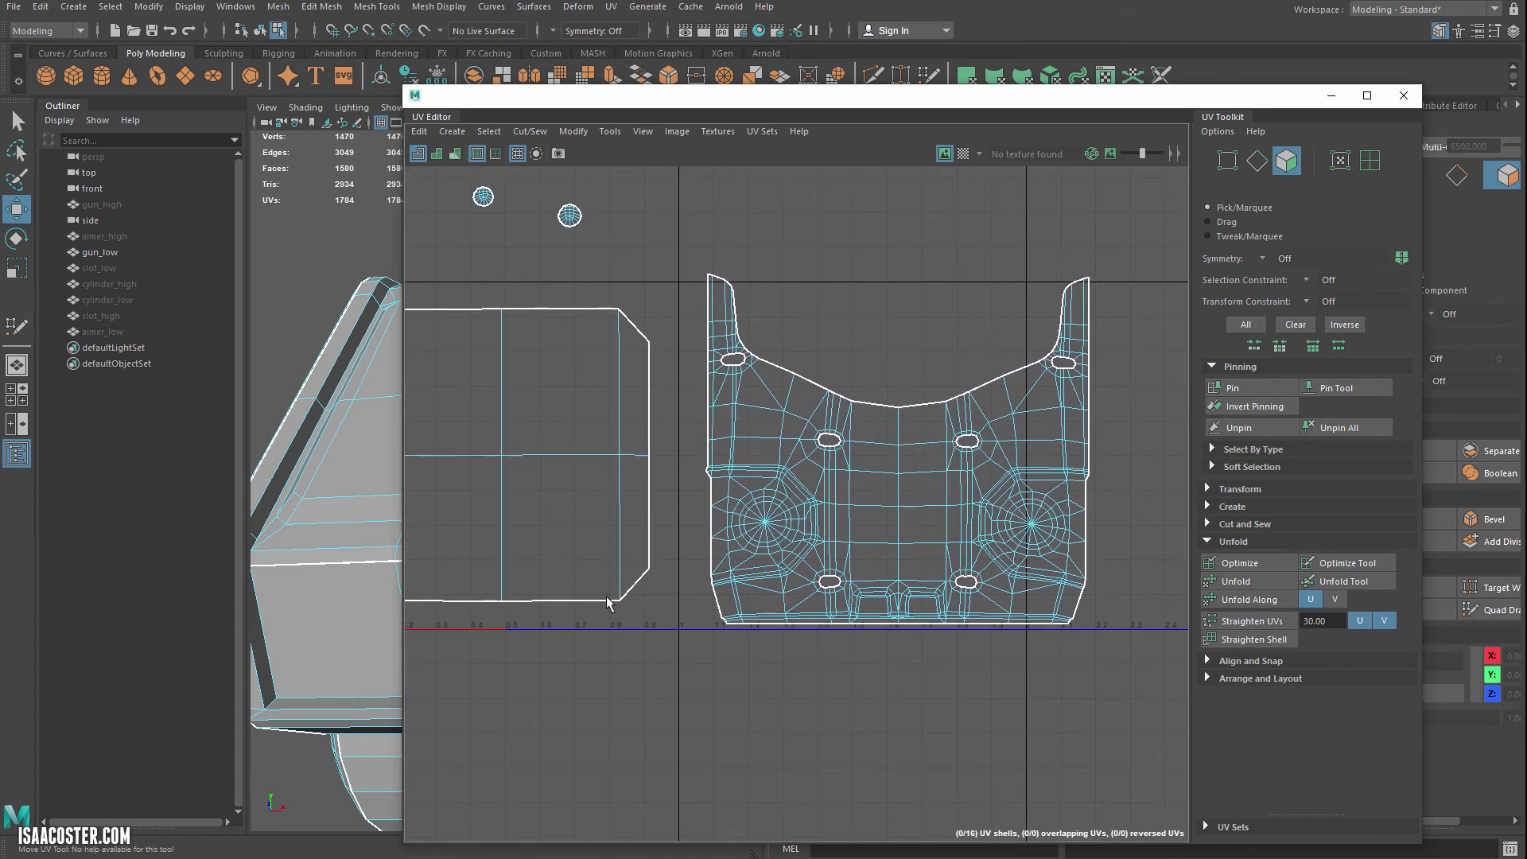
{"action": "middle_click_drag", "start_coordinate": [764, 649], "coordinate": [700, 608], "text": "alt"}
{"action": "right_click_drag", "start_coordinate": [700, 608], "coordinate": [807, 575], "text": "alt"}
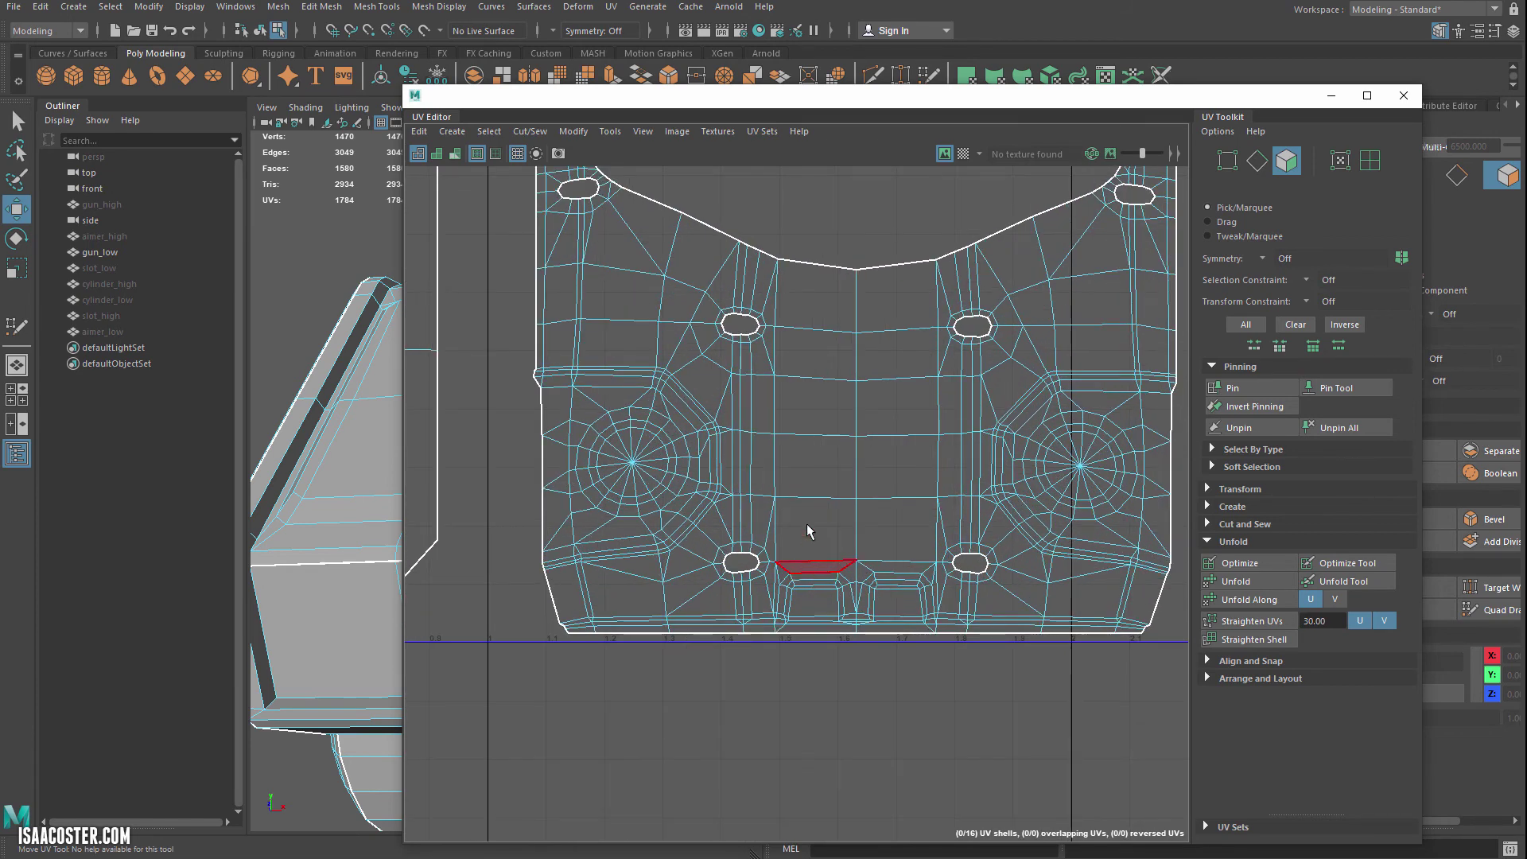
{"action": "middle_click_drag", "start_coordinate": [1028, 404], "coordinate": [883, 435], "text": "alt"}
{"action": "mouse_move", "coordinate": [1053, 431]}
{"action": "right_mouse_down"}
{"action": "mouse_move", "coordinate": [1026, 408]}
{"action": "mouse_move", "coordinate": [1076, 413]}
{"action": "right_mouse_up"}
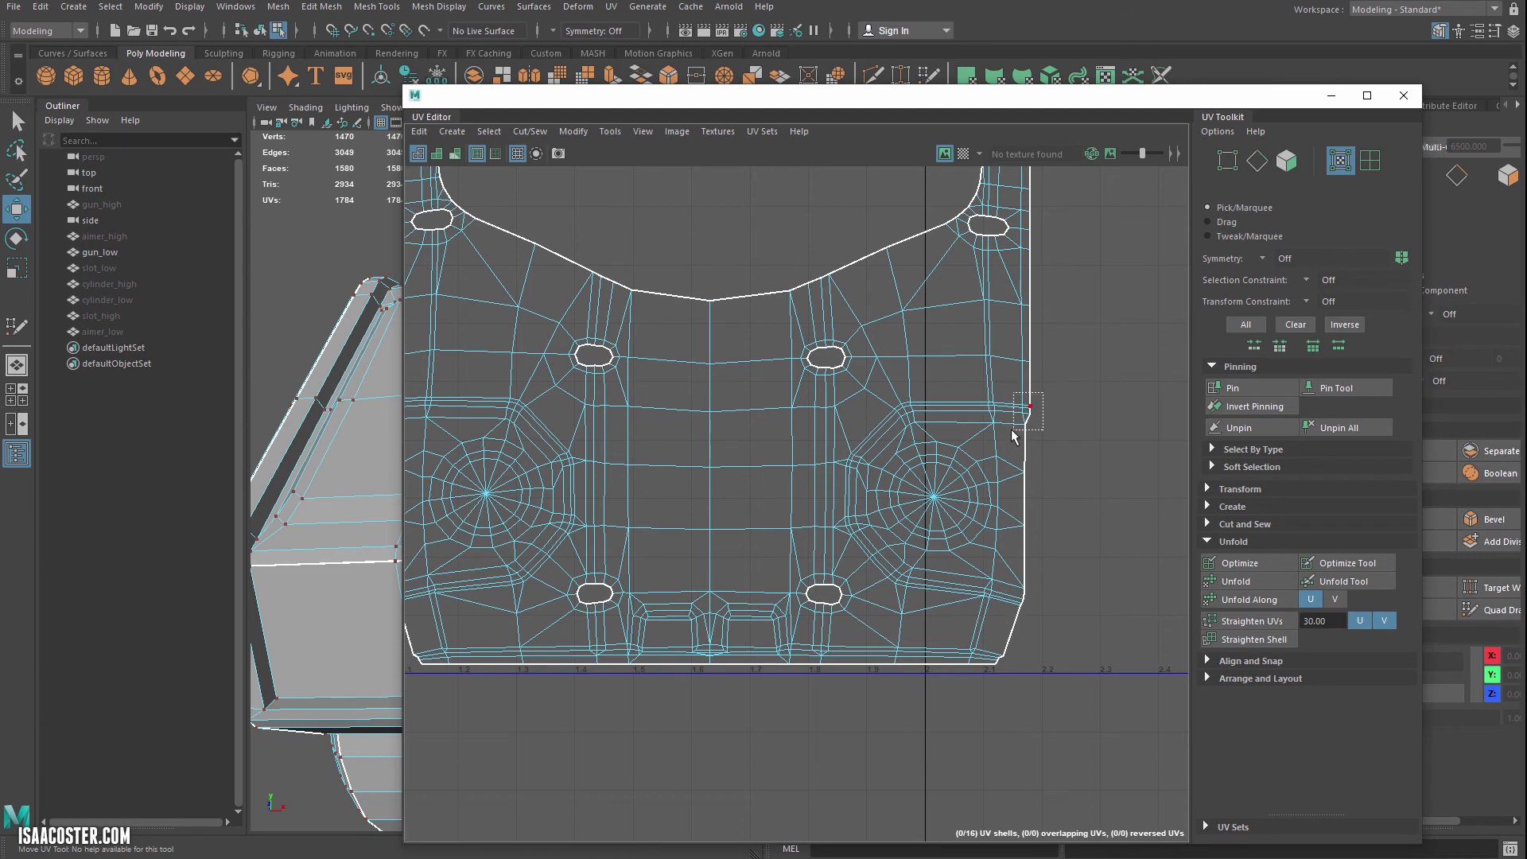
{"action": "left_click", "coordinate": [1263, 584]}
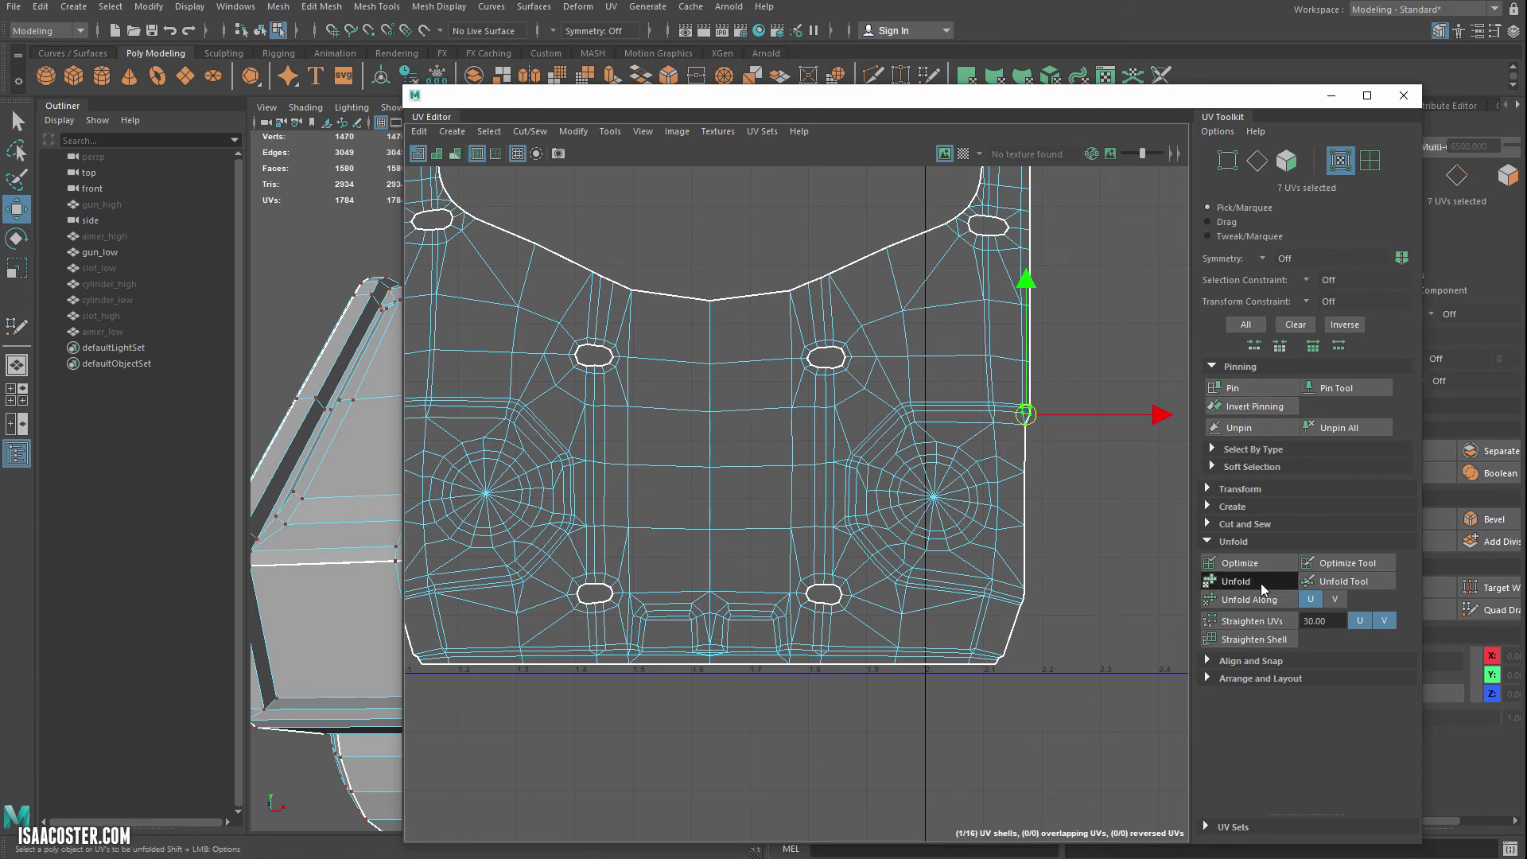
{"action": "left_click", "coordinate": [1096, 411]}
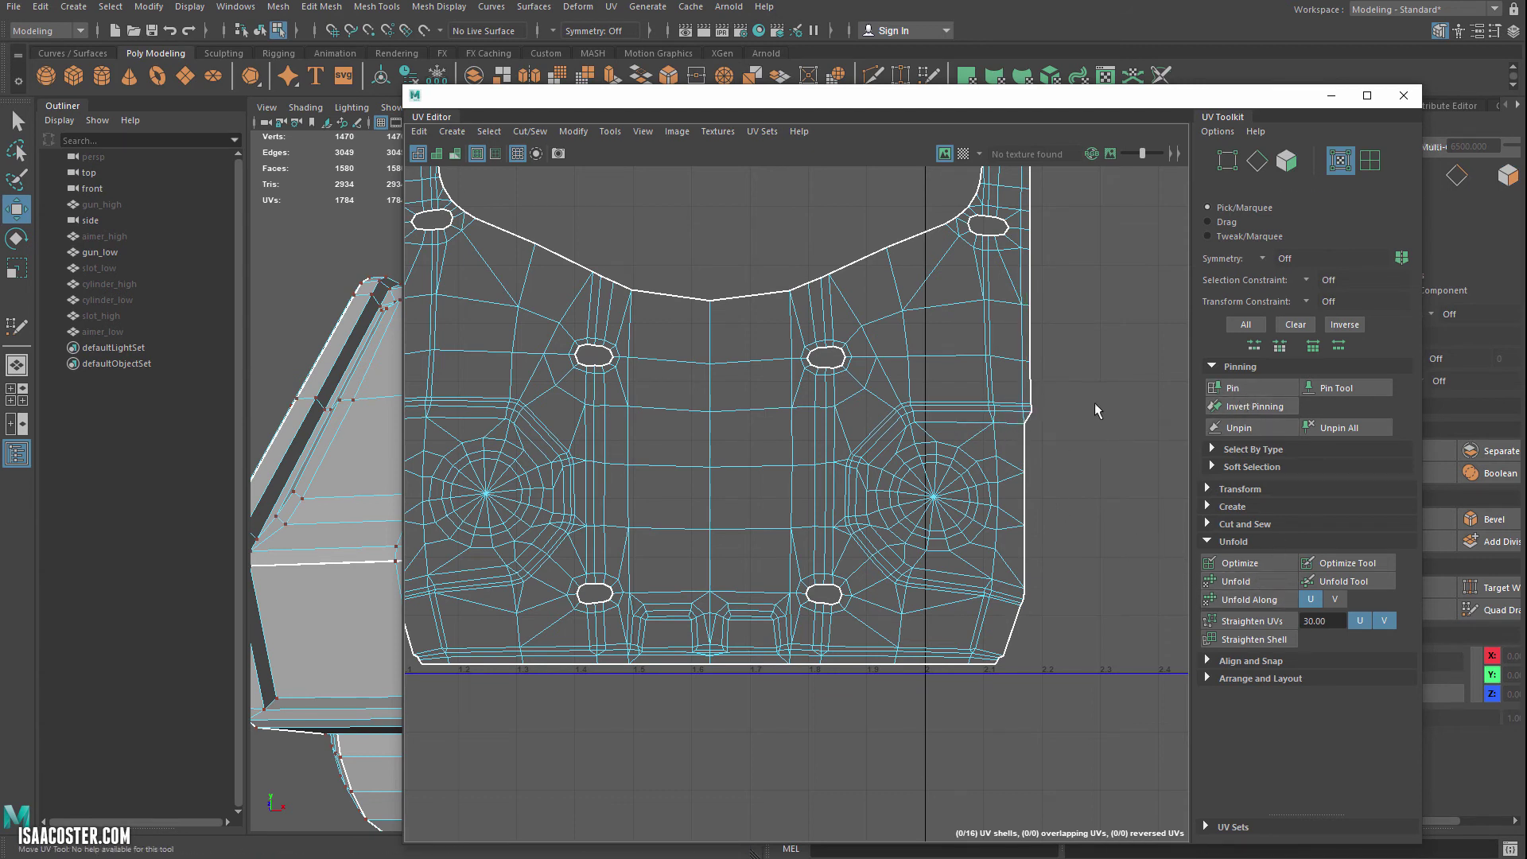
{"action": "left_click_drag", "start_coordinate": [1018, 430], "coordinate": [1018, 430]}
{"action": "left_click", "coordinate": [1249, 582]}
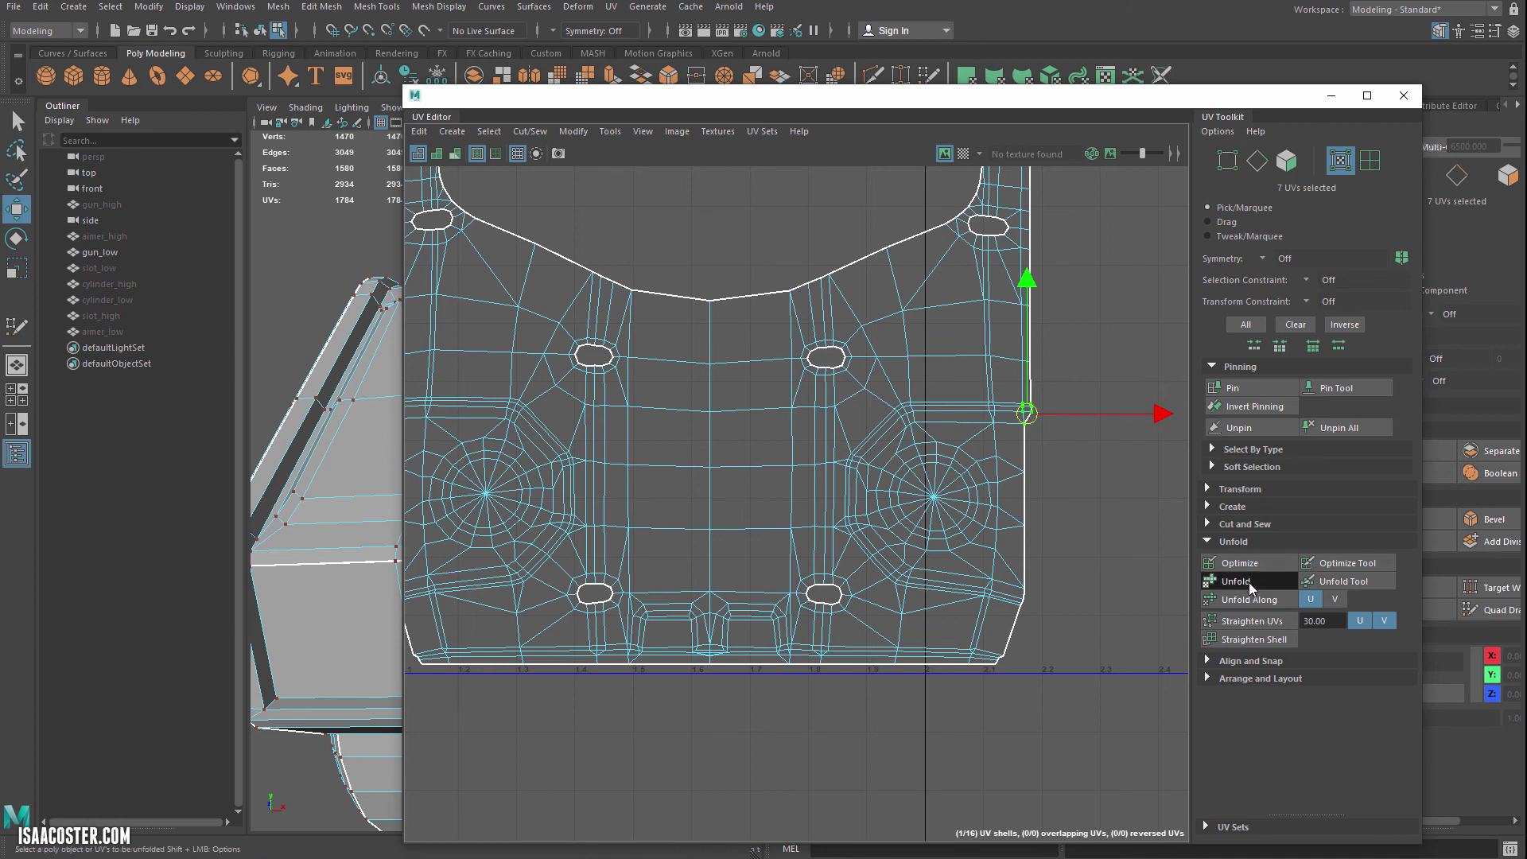
- Select the UVs at both bottom corners of the curved shell, unfold them and clear the selection
{"action": "middle_click_drag", "start_coordinate": [1029, 671], "coordinate": [1077, 656], "text": "alt"}
{"action": "left_click_drag", "start_coordinate": [1082, 607], "coordinate": [995, 670]}
{"action": "left_click_drag", "start_coordinate": [434, 626], "coordinate": [517, 676], "text": "shift"}
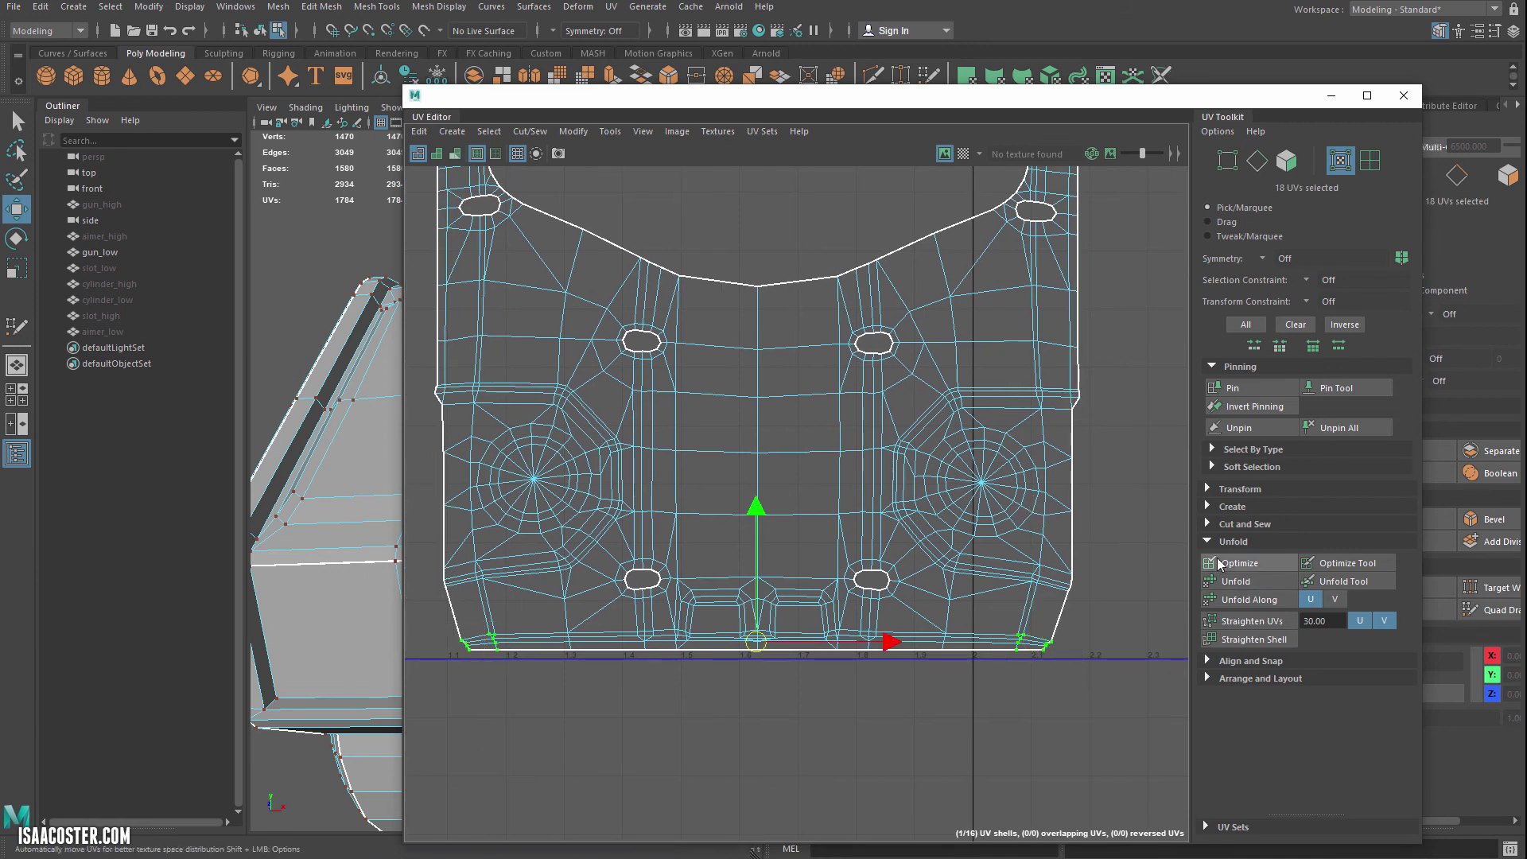
{"action": "left_click", "coordinate": [1236, 582]}
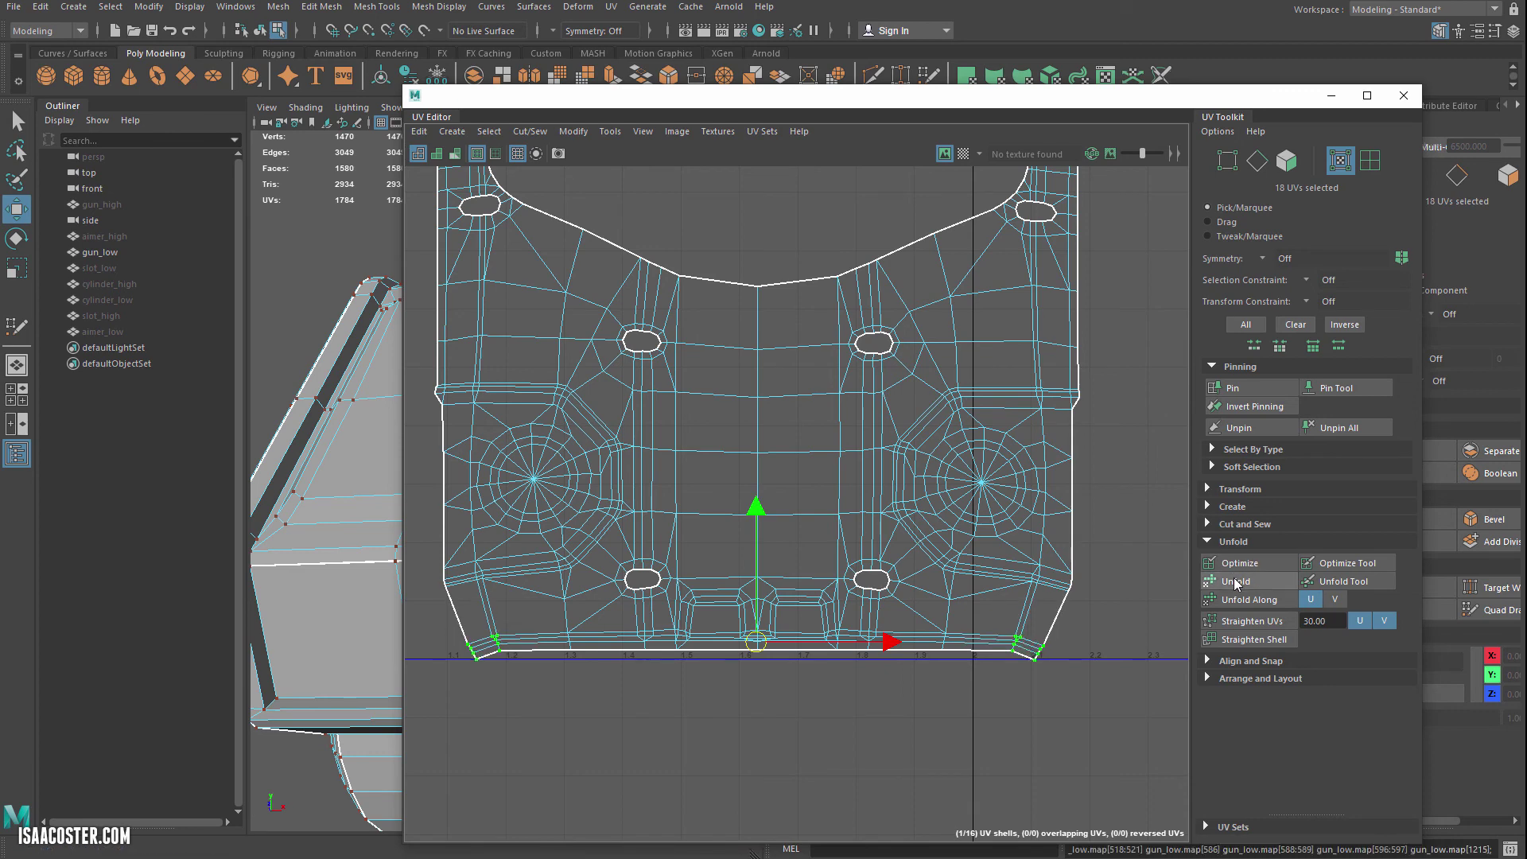
{"action": "left_click", "coordinate": [932, 751]}
{"action": "scroll", "coordinate": [617, 652], "scroll_direction": "down", "scroll_amount": 4}
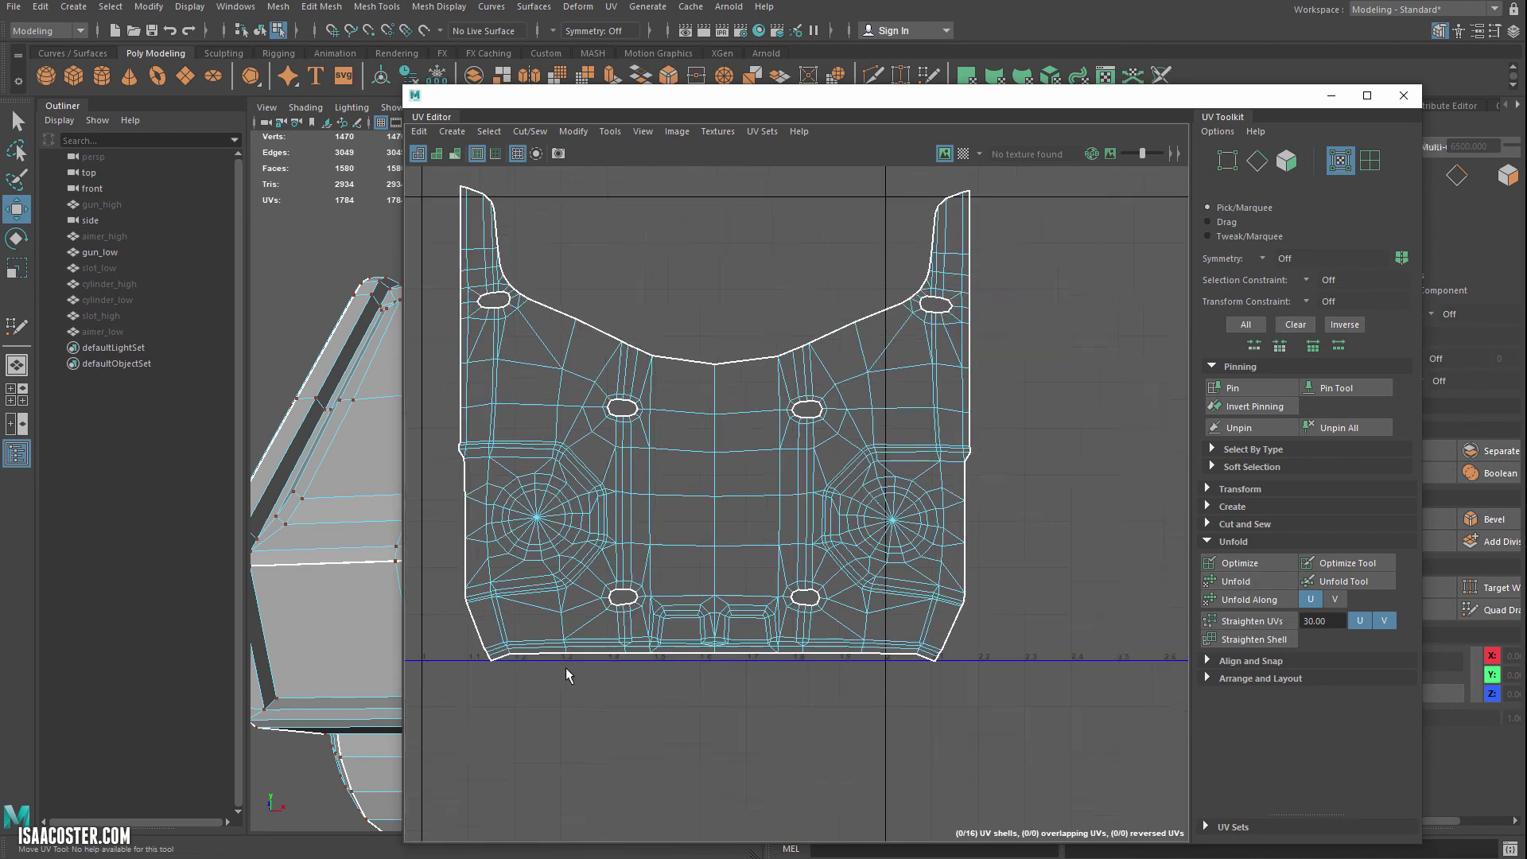
- Examine the curved shell's borders and corners, and survey the arrangement of all the gun's UV shells
{"action": "middle_click_drag", "start_coordinate": [807, 606], "coordinate": [924, 592], "text": "alt"}
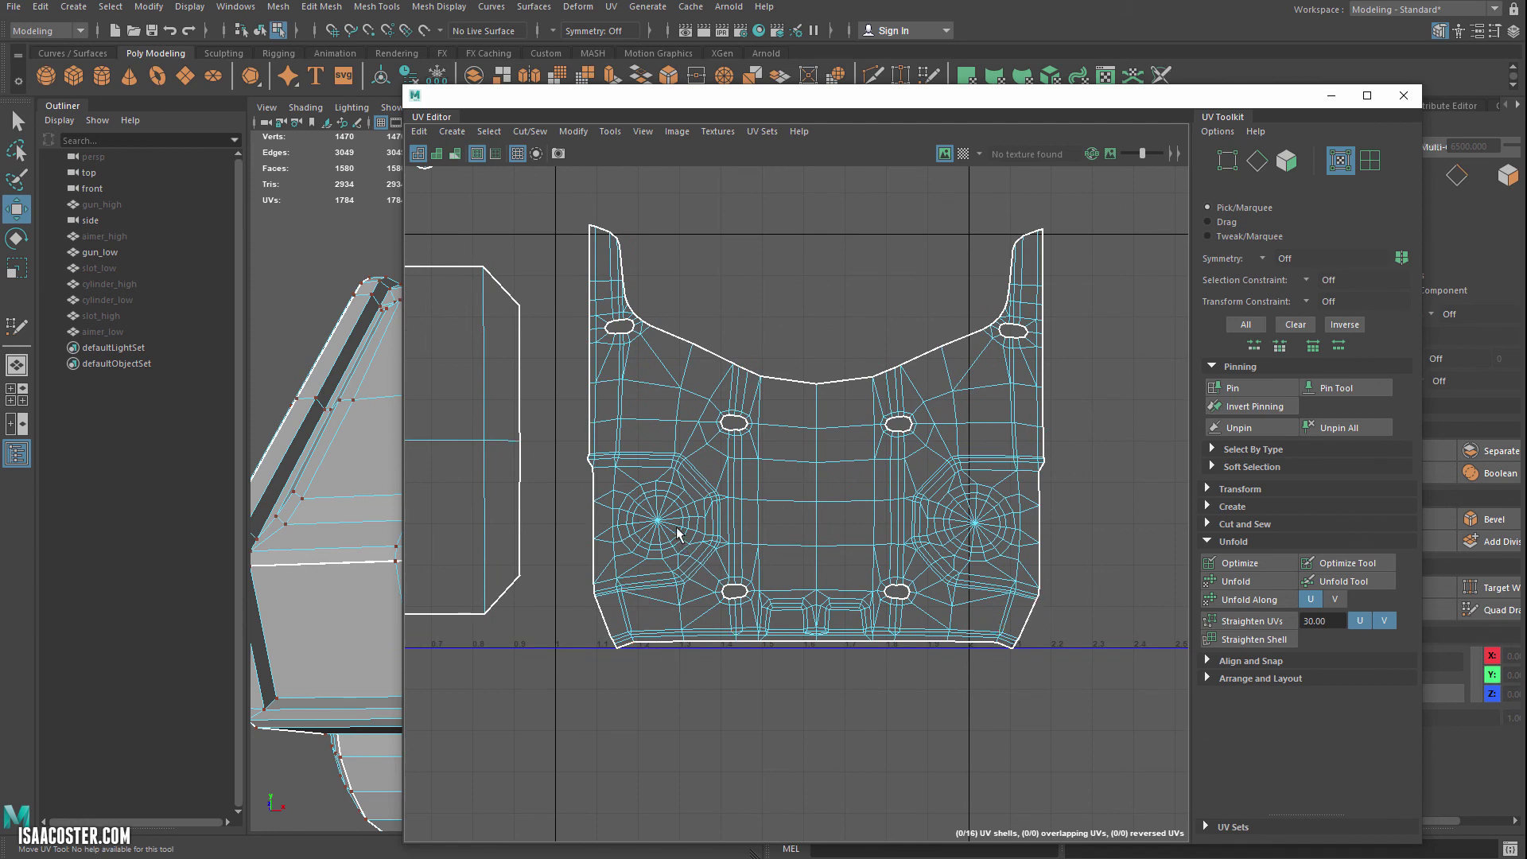
{"action": "middle_click_drag", "start_coordinate": [689, 656], "coordinate": [942, 686], "text": "alt"}
{"action": "scroll", "coordinate": [878, 666], "scroll_direction": "up", "scroll_amount": 3}
{"action": "scroll", "coordinate": [887, 669], "scroll_direction": "down", "scroll_amount": 2}
{"action": "scroll", "coordinate": [889, 670], "scroll_direction": "down", "scroll_amount": 2}
{"action": "scroll", "coordinate": [915, 684], "scroll_direction": "down", "scroll_amount": 5}
{"action": "middle_click_drag", "start_coordinate": [772, 692], "coordinate": [841, 646], "text": "alt"}
{"action": "scroll", "coordinate": [891, 635], "scroll_direction": "down", "scroll_amount": 1}
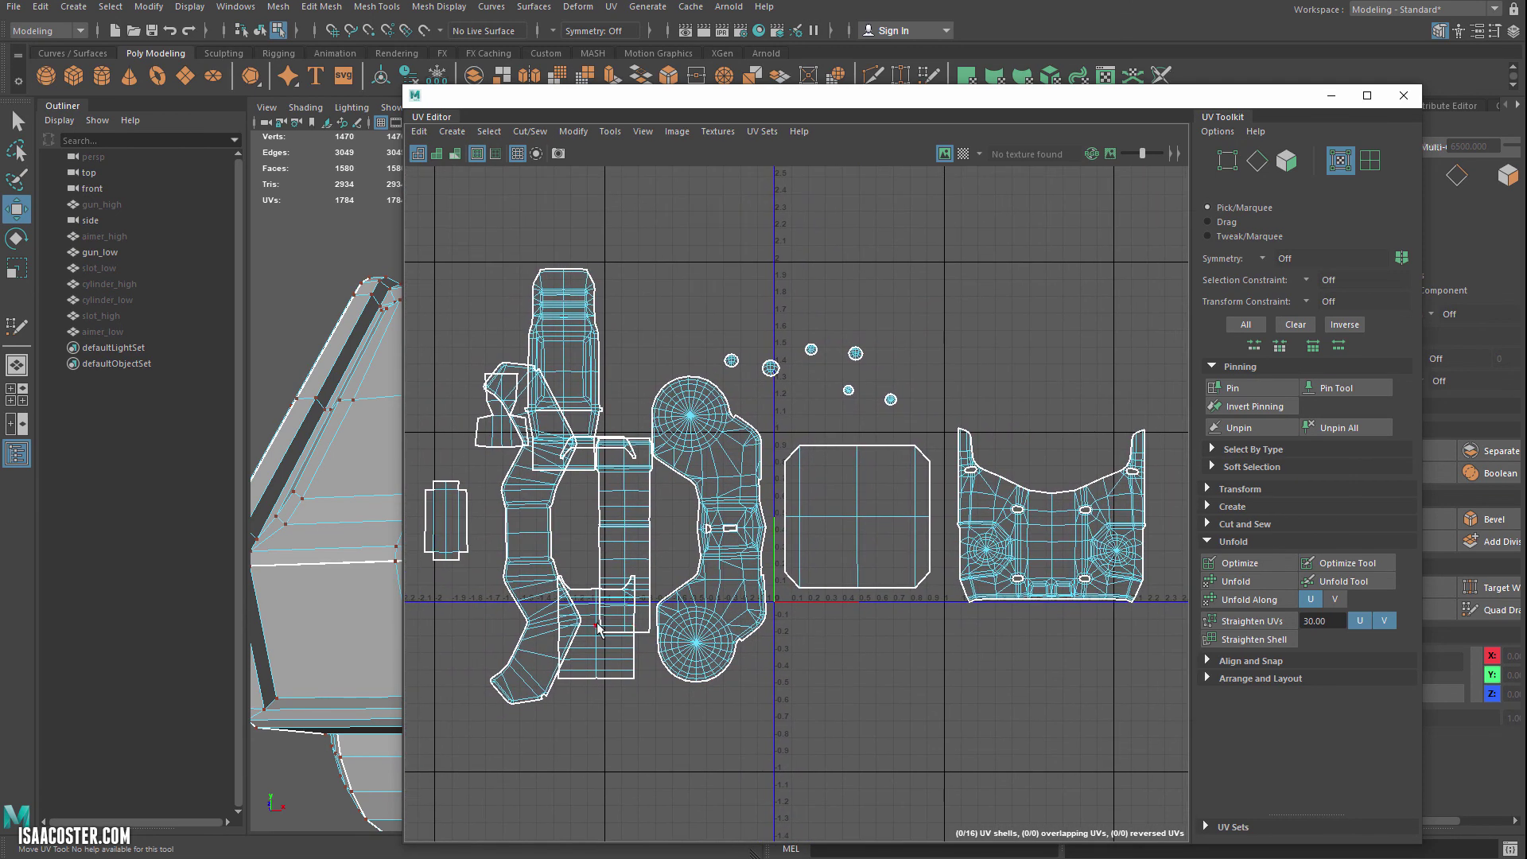